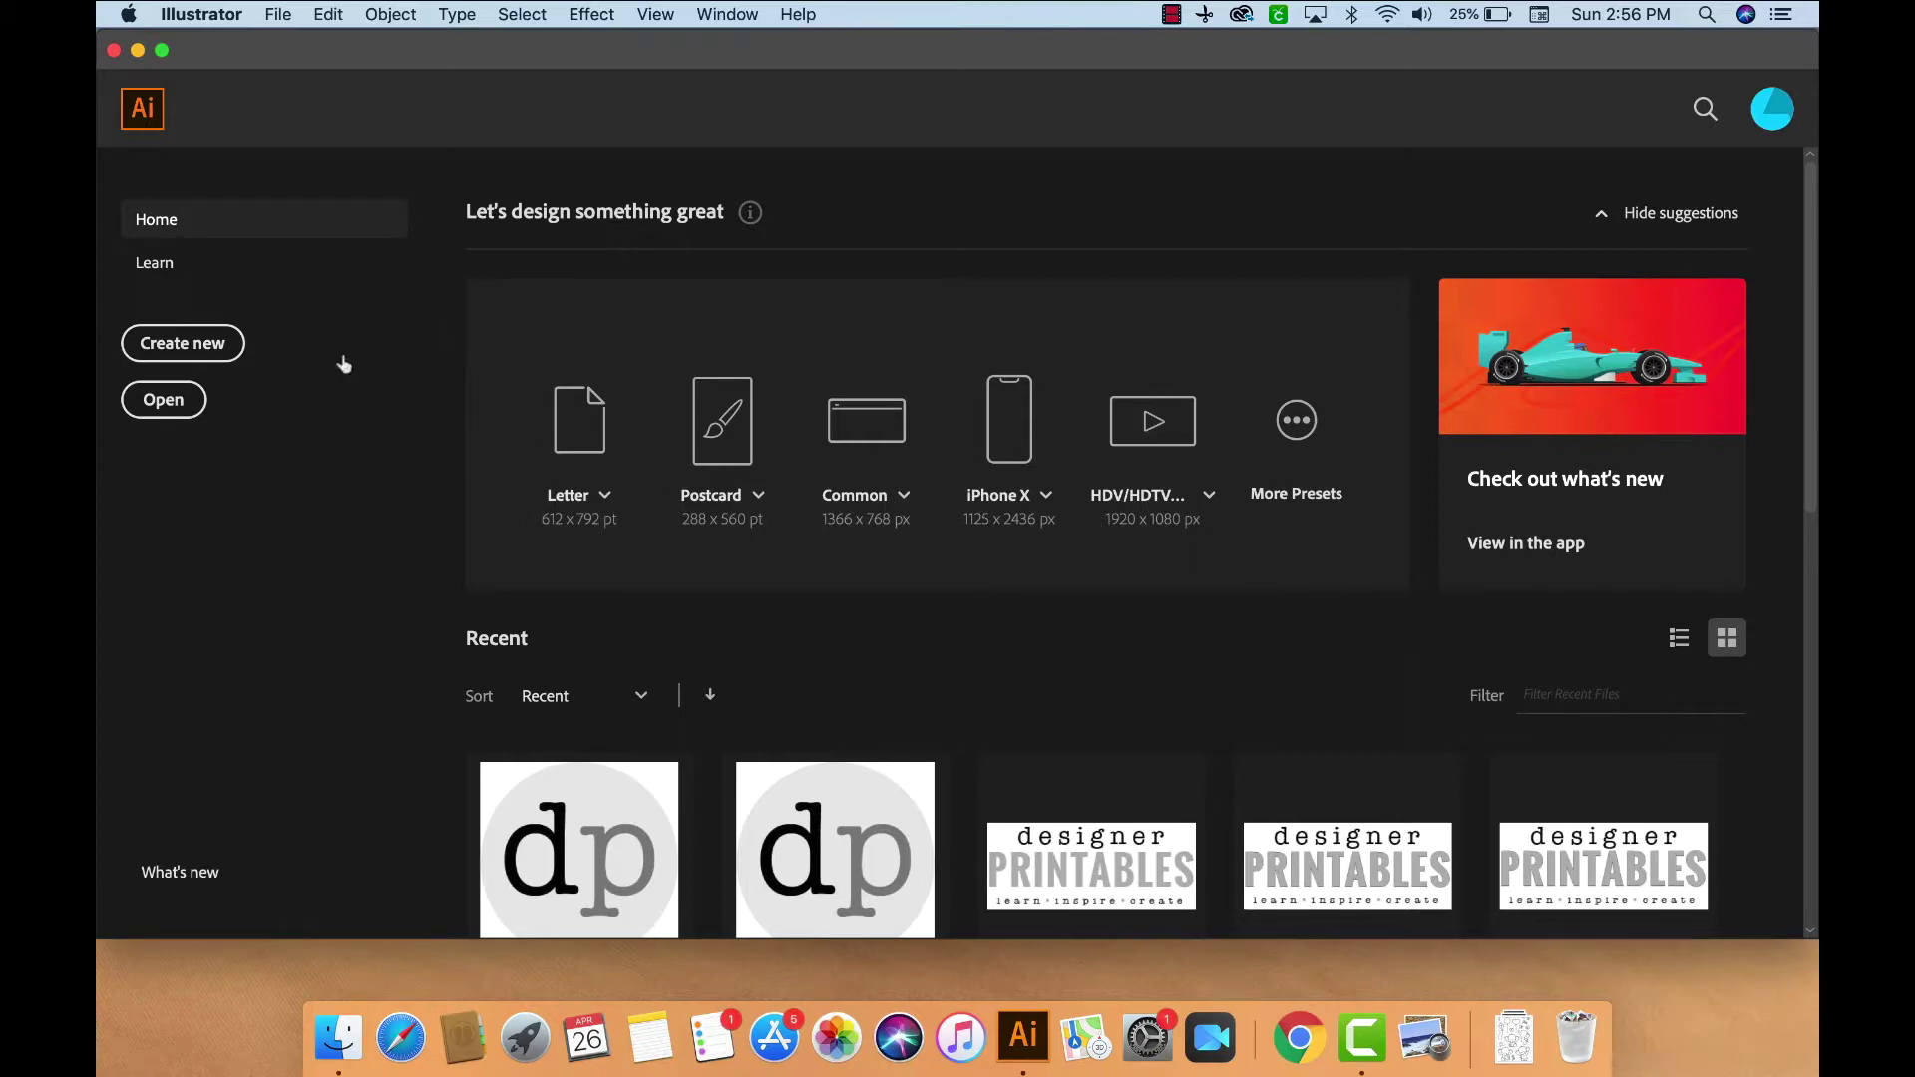
# - Create a new 8.5 × 8.5 in document from File > New
pyautogui.click(288, 18)
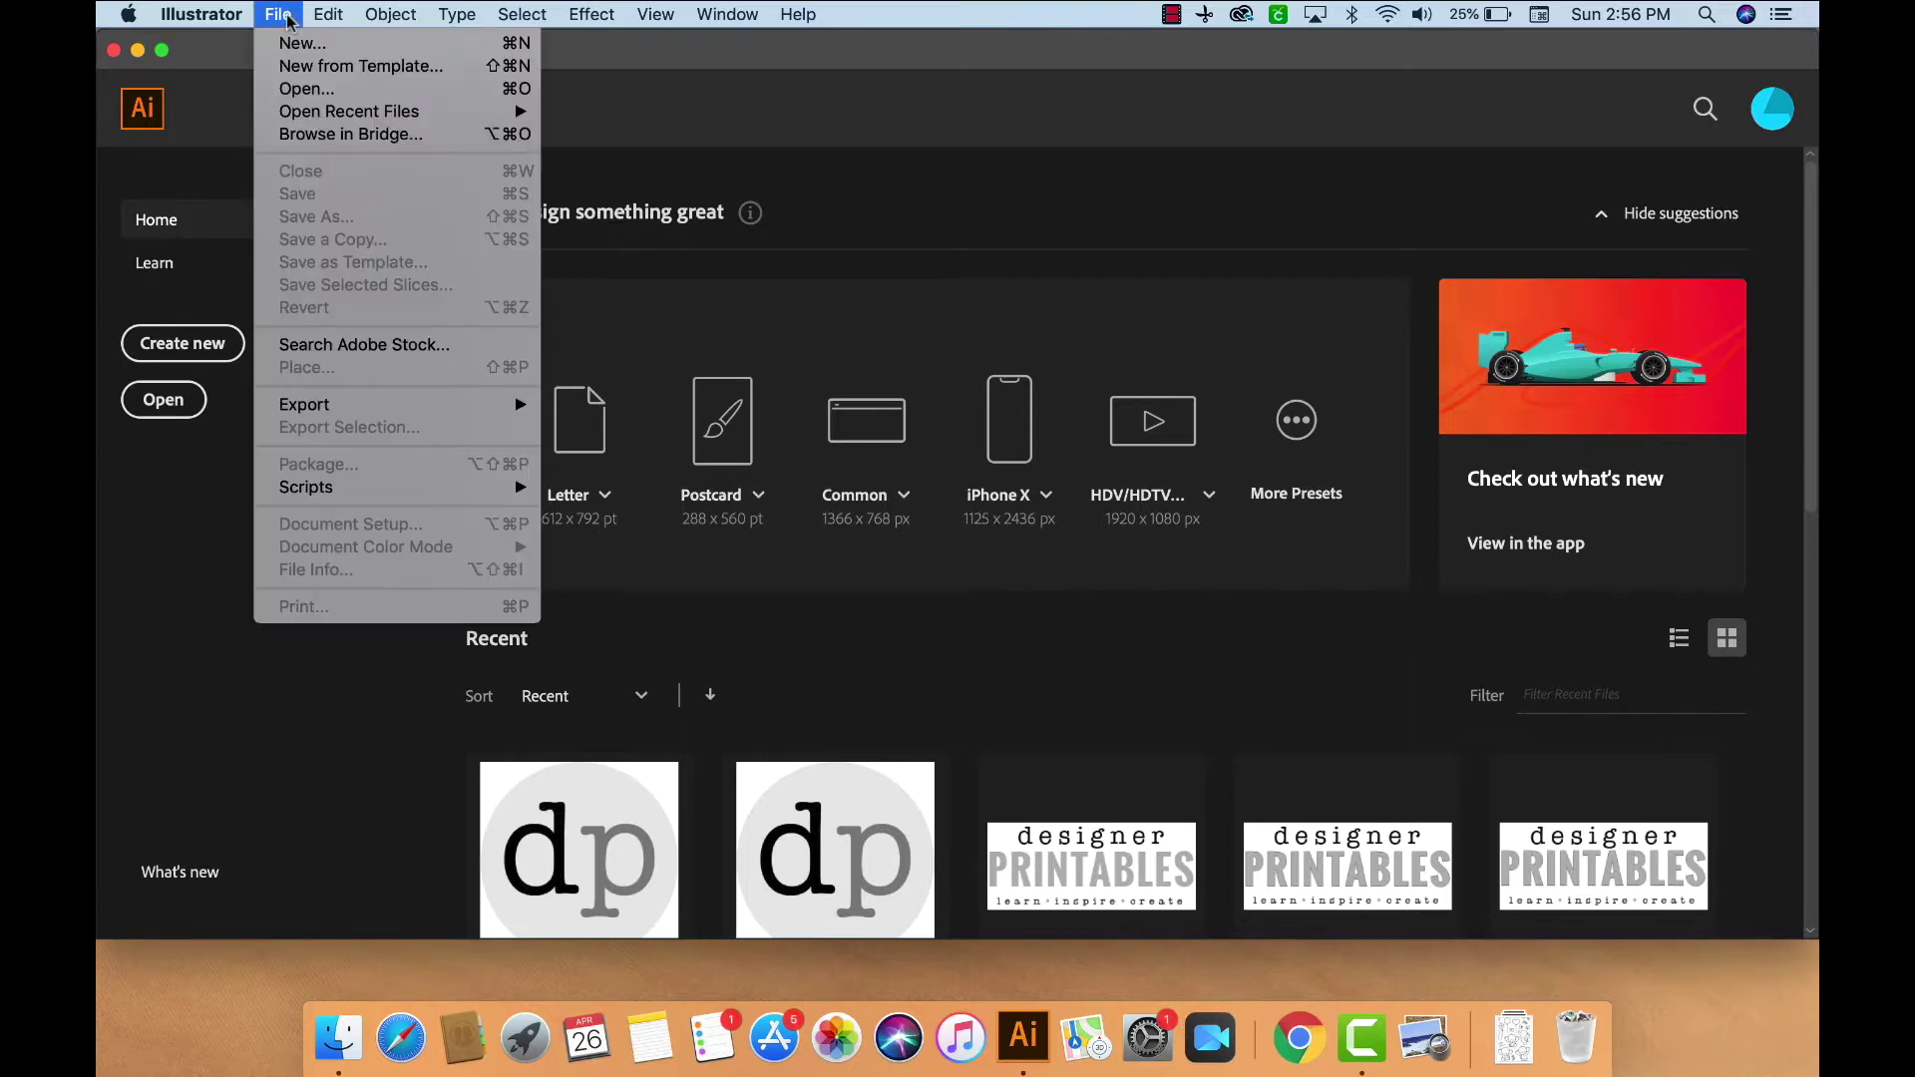
pyautogui.click(300, 47)
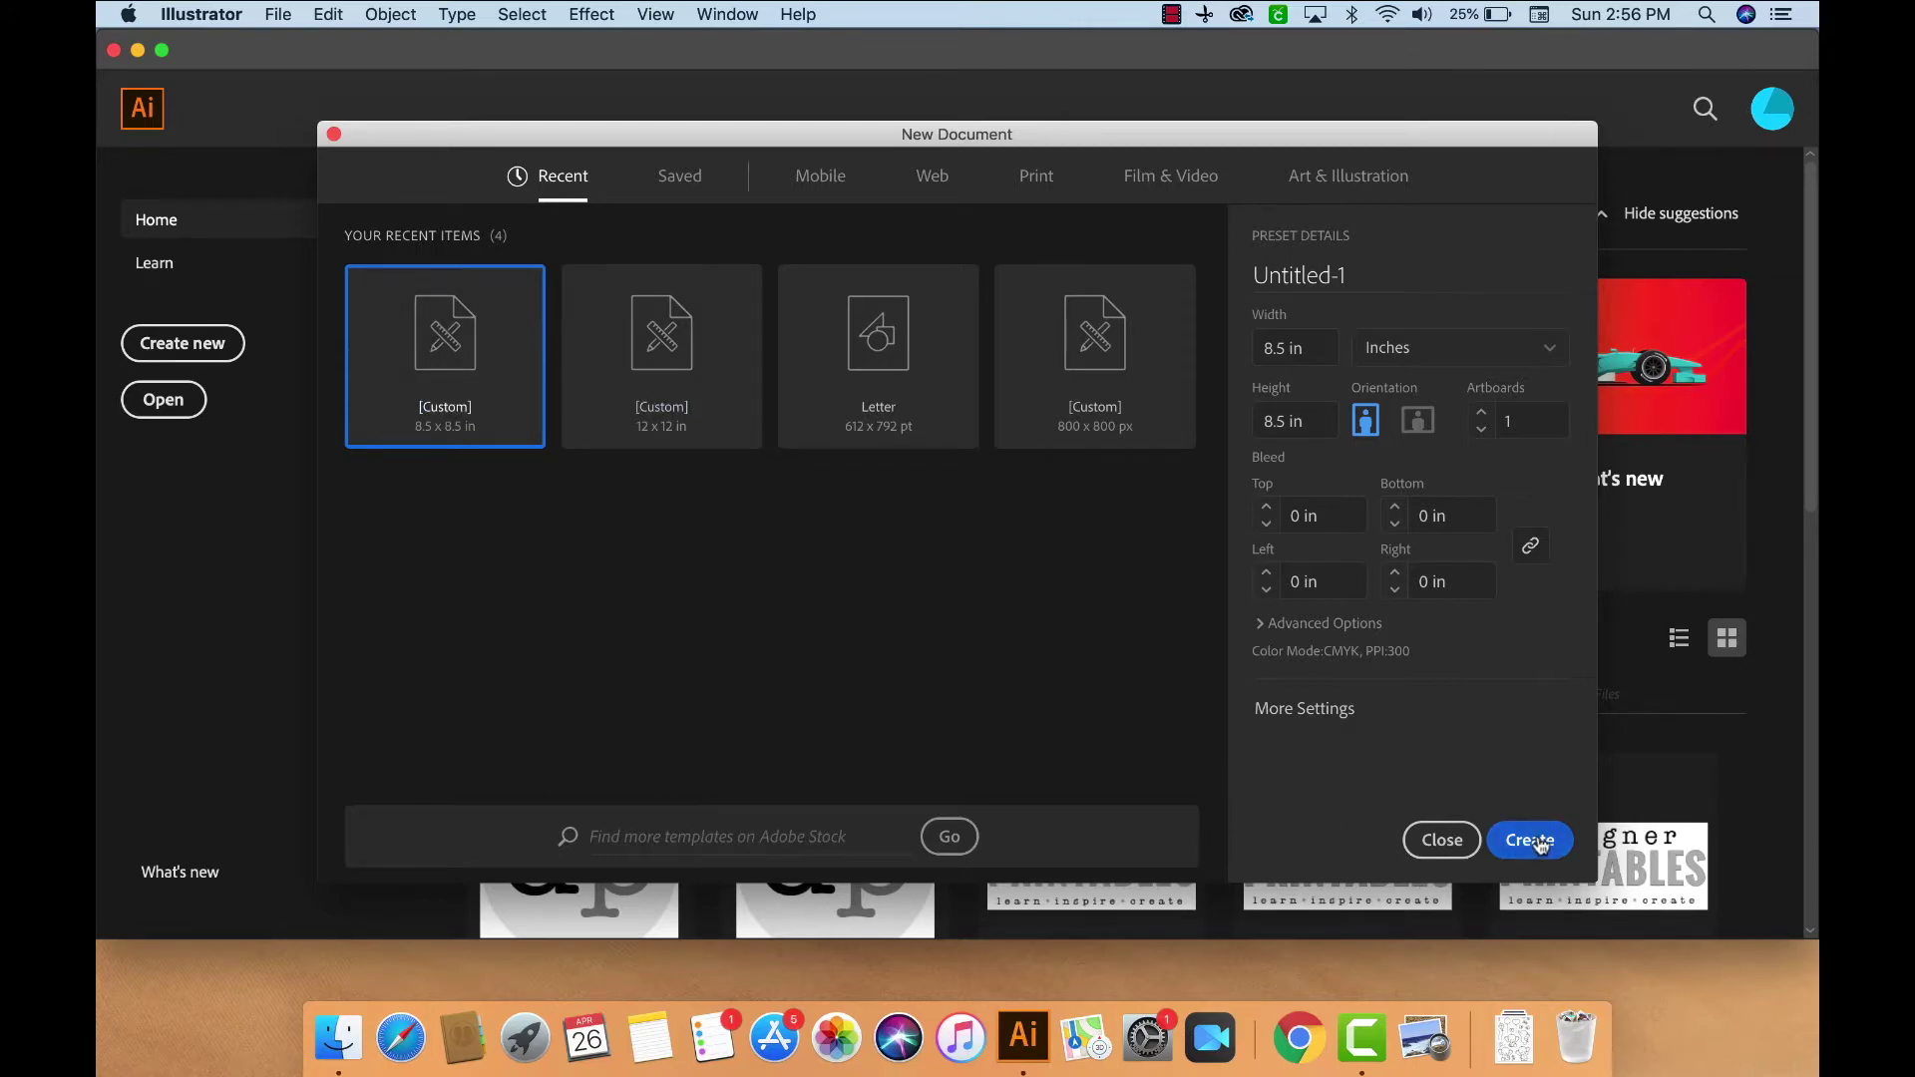
pyautogui.click(1540, 843)
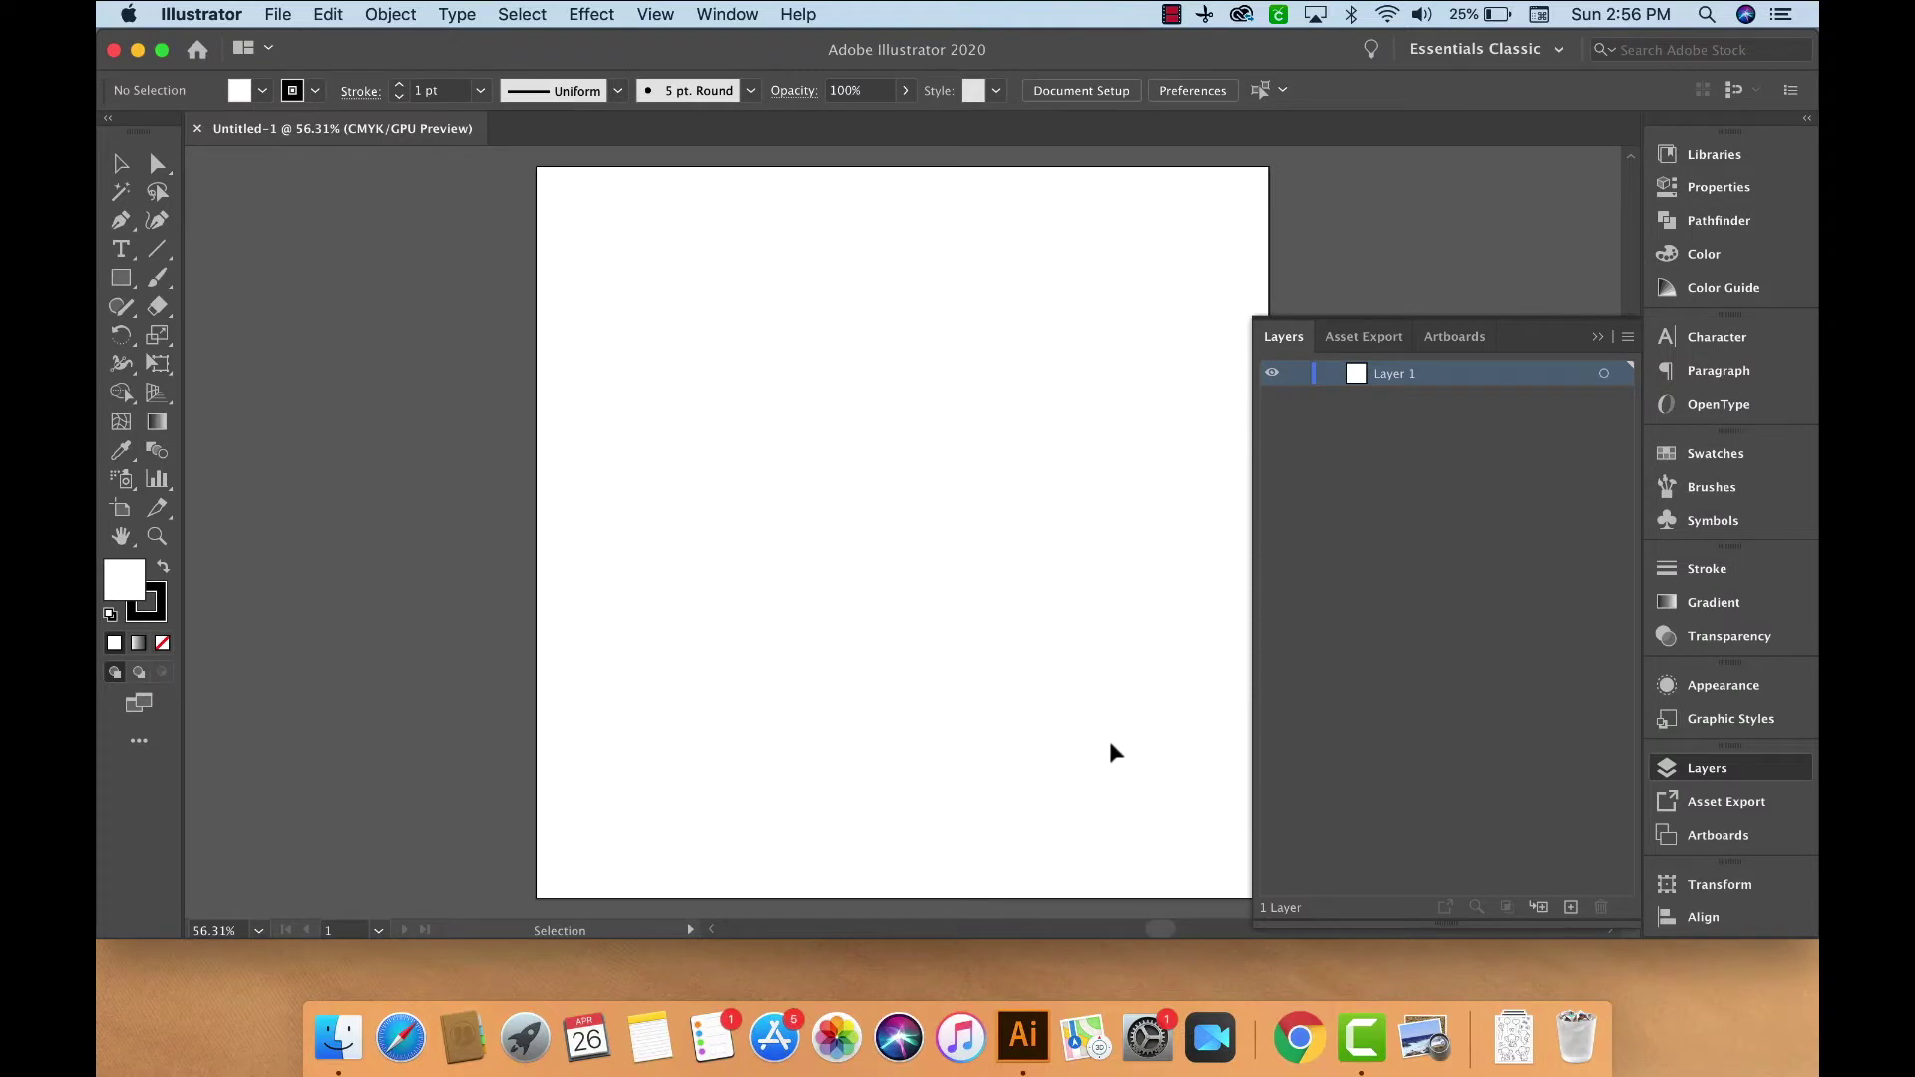
# - Collapse the Layers panel and scroll the canvas to the right
pyautogui.click(1597, 337)
pyautogui.hscroll(5, 1213, 428)
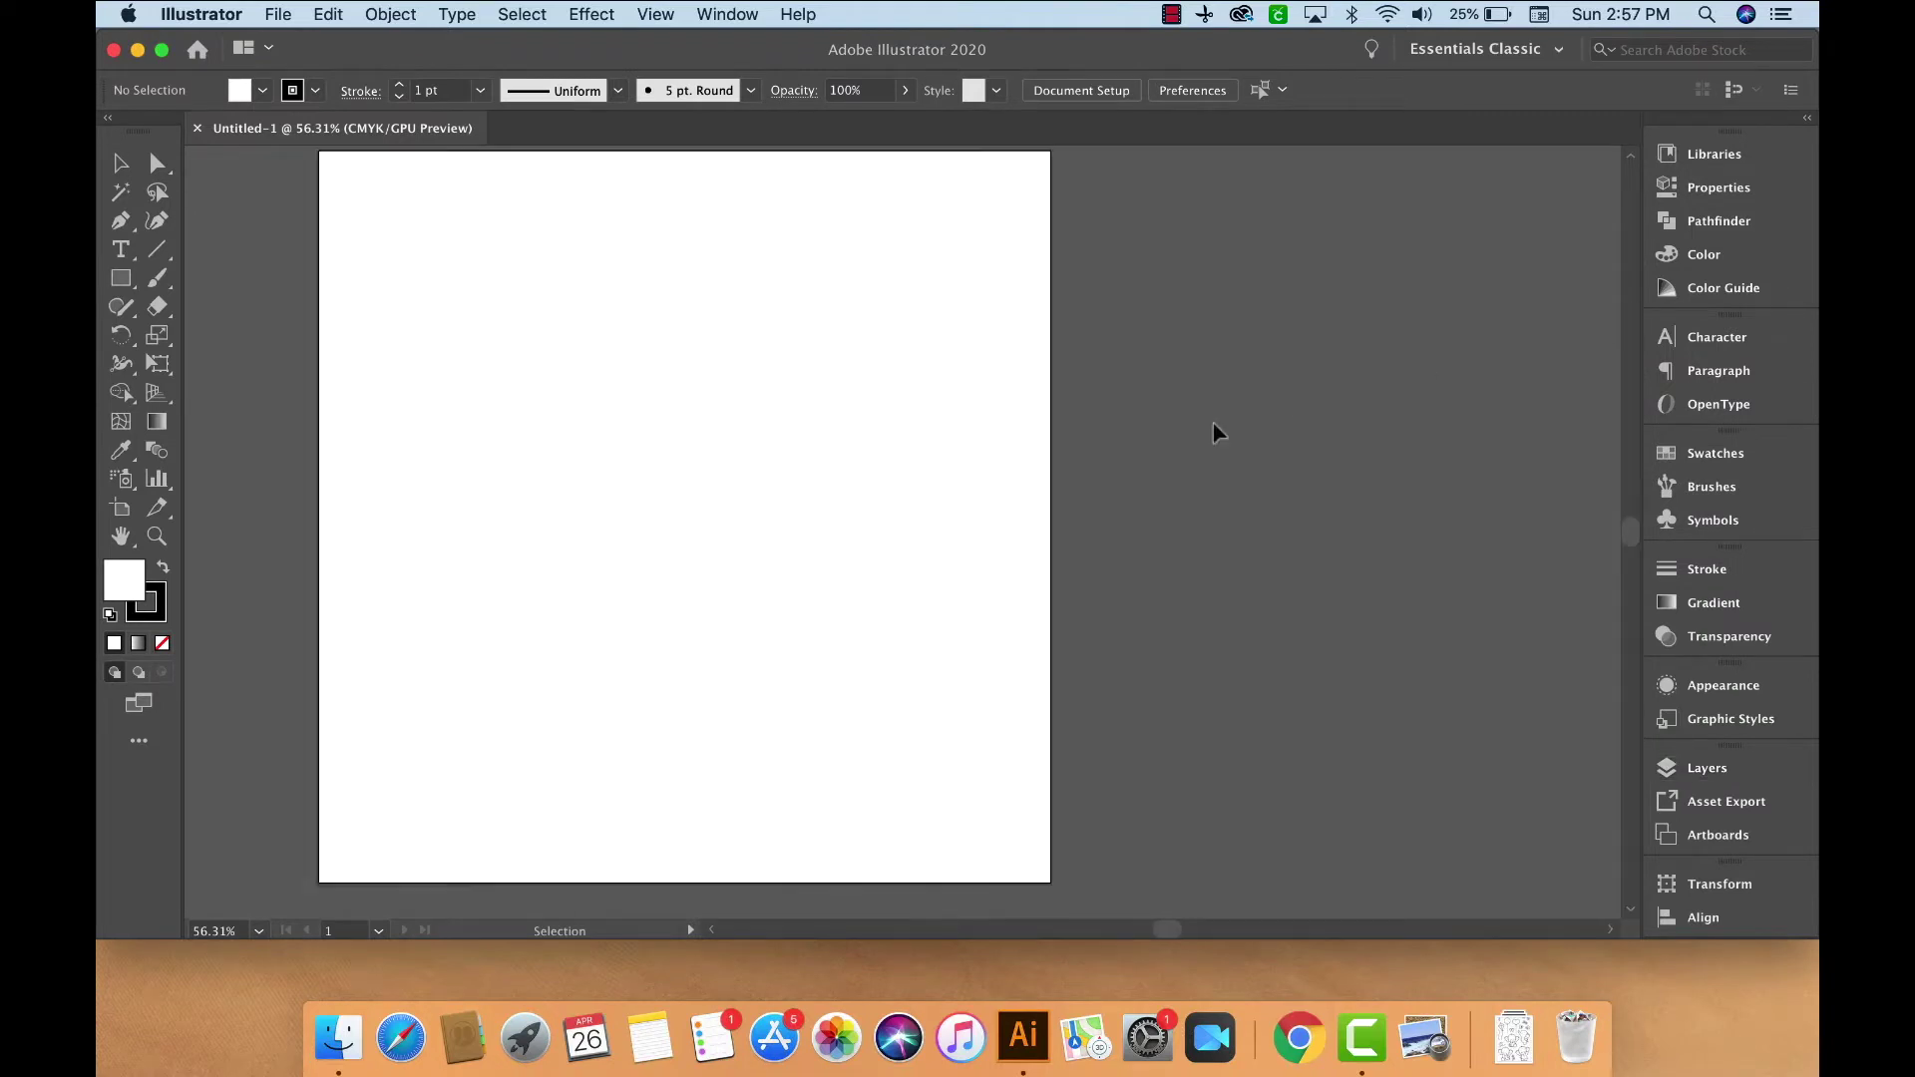
pyautogui.hscroll(2, 1214, 432)
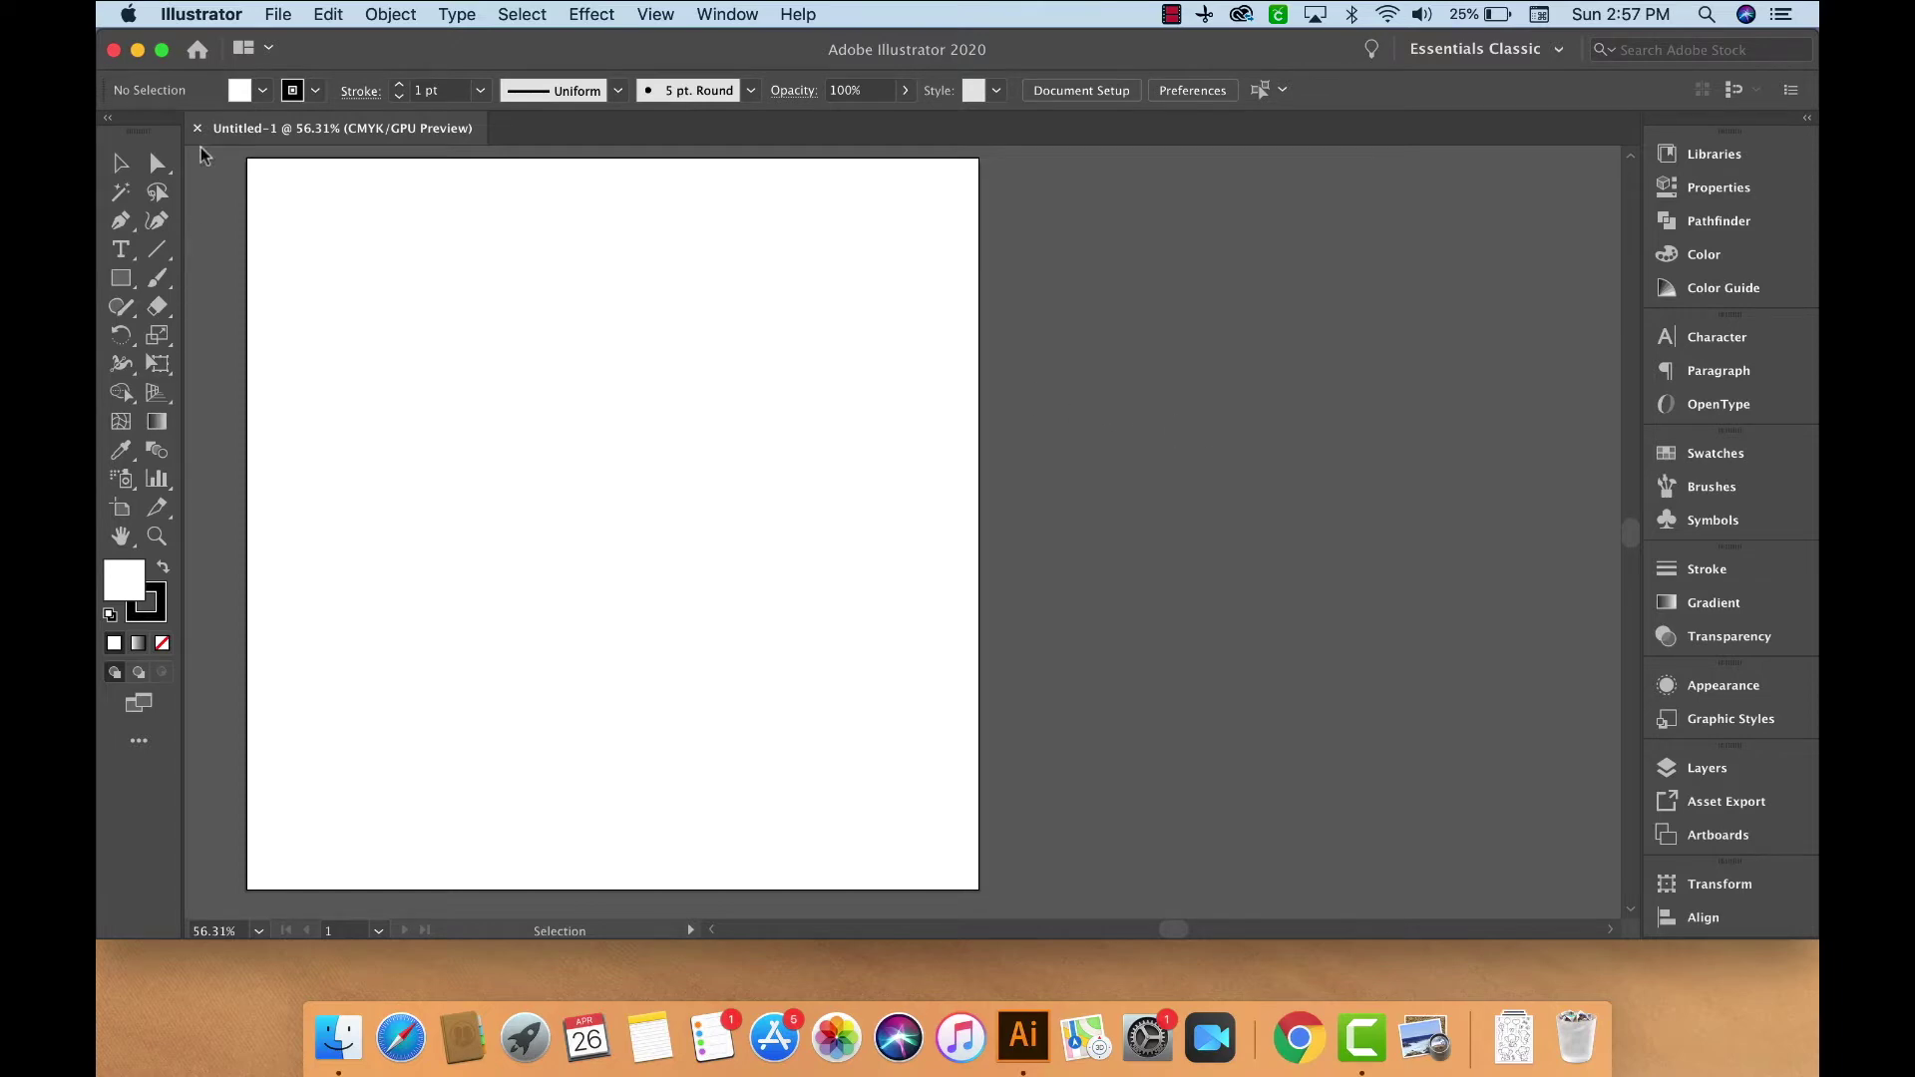
# - Place Untitled_Artwork 12.png from COURSE FILES > SVG in Illustrator as a linked file
pyautogui.click(278, 12)
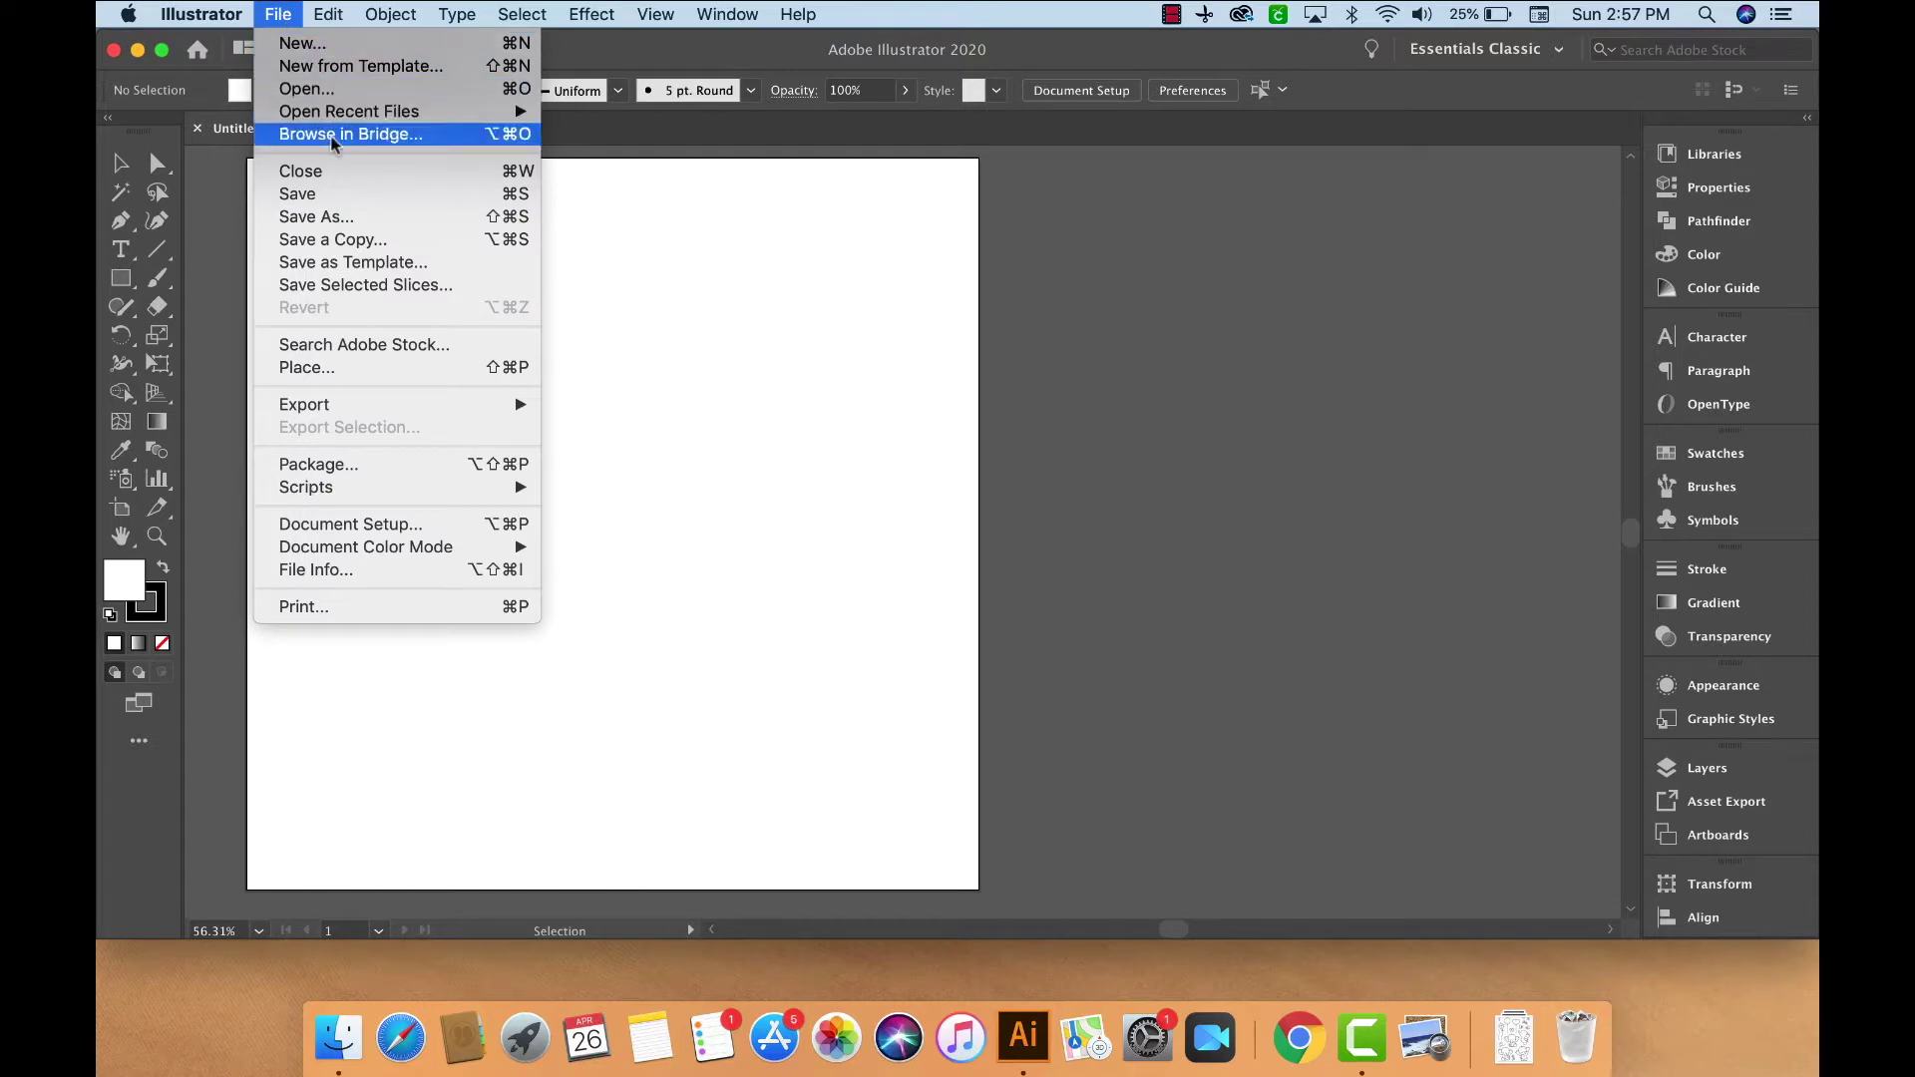
pyautogui.click(365, 368)
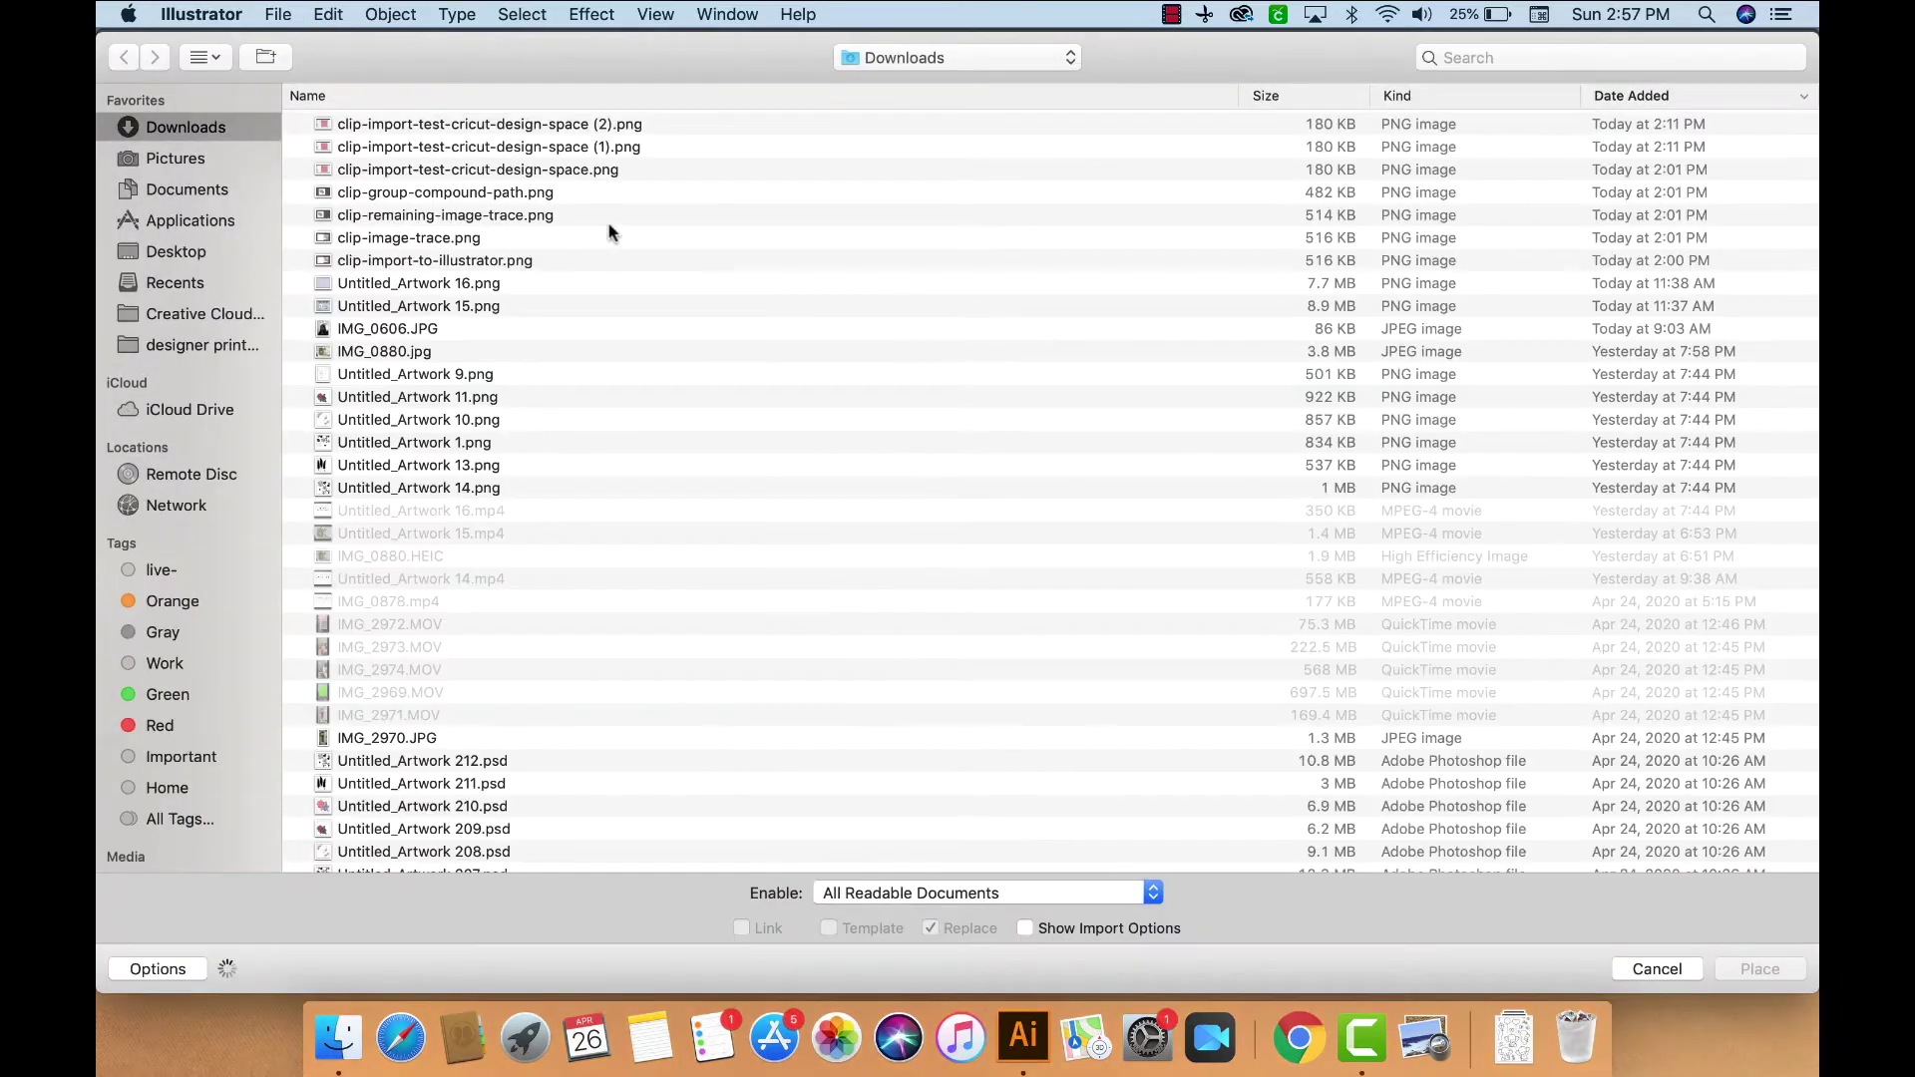
pyautogui.click(859, 66)
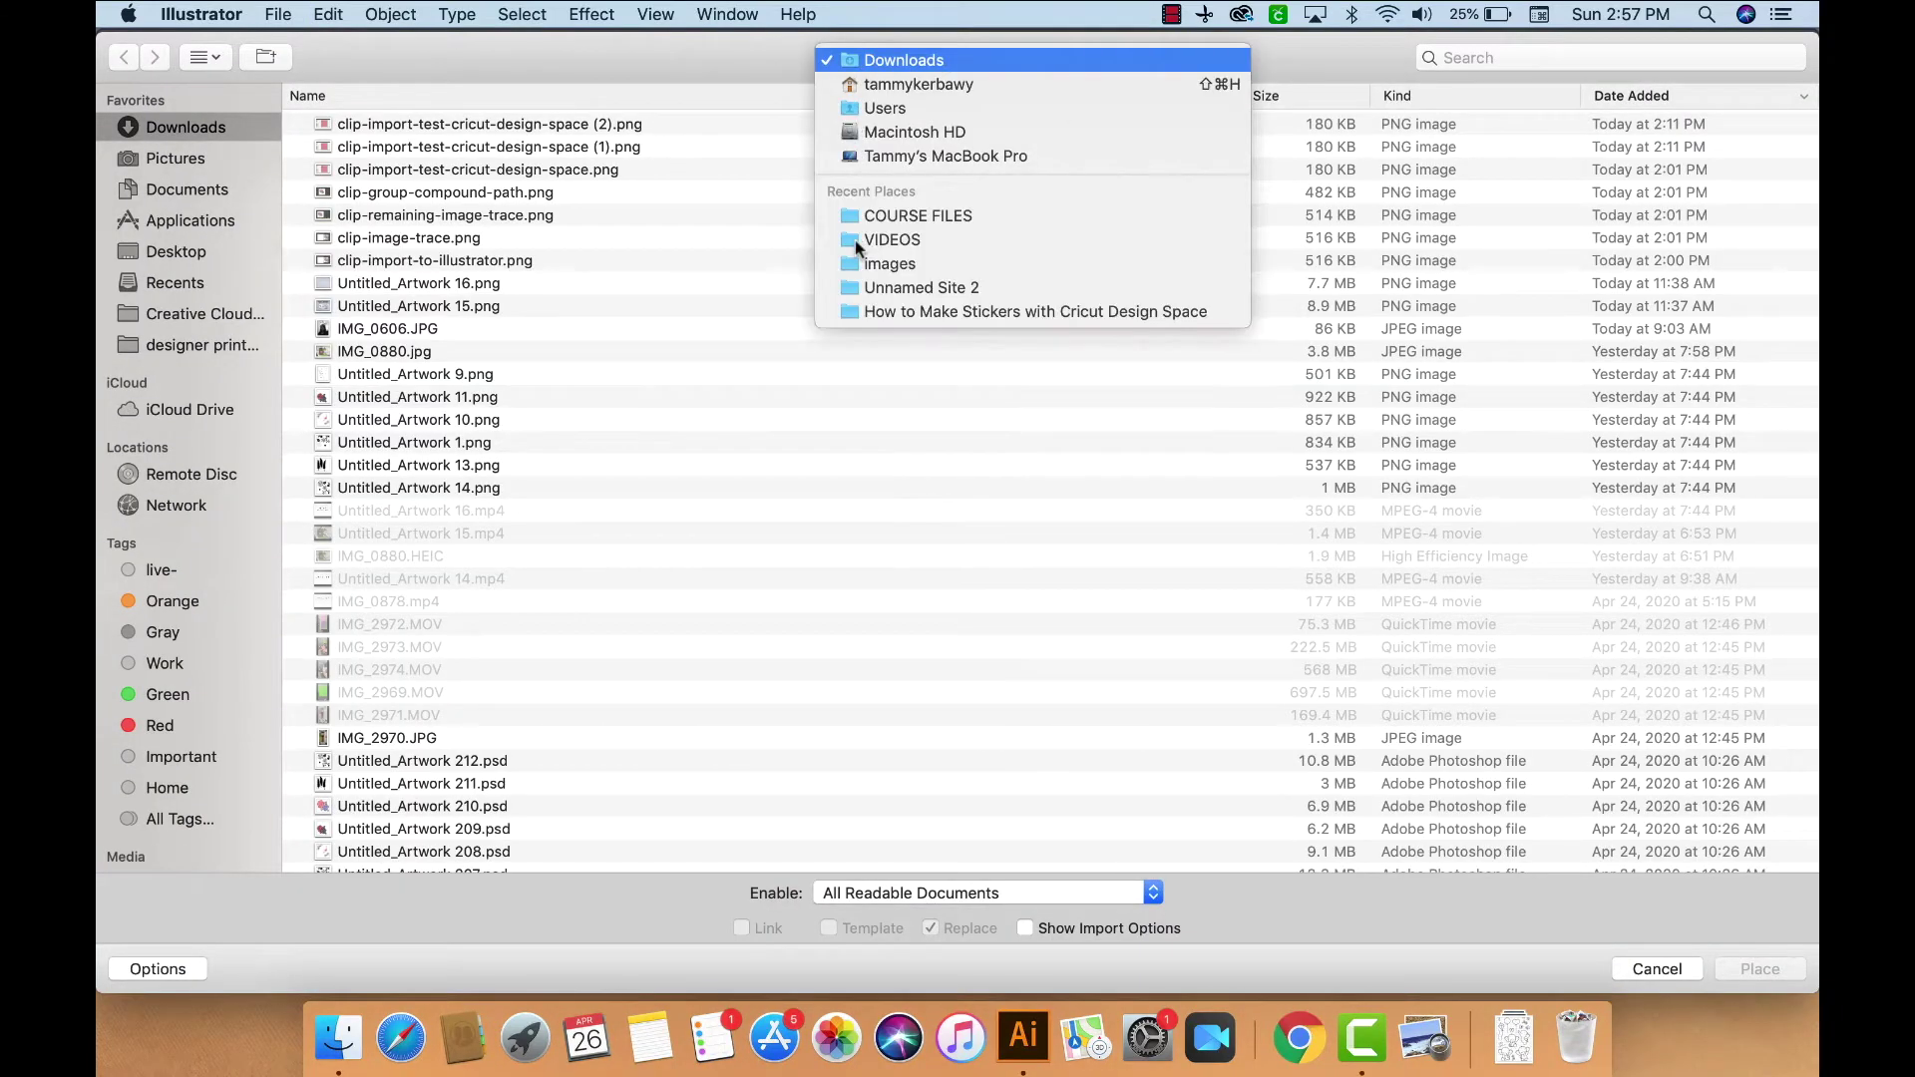
pyautogui.click(864, 218)
pyautogui.doubleClick(350, 122)
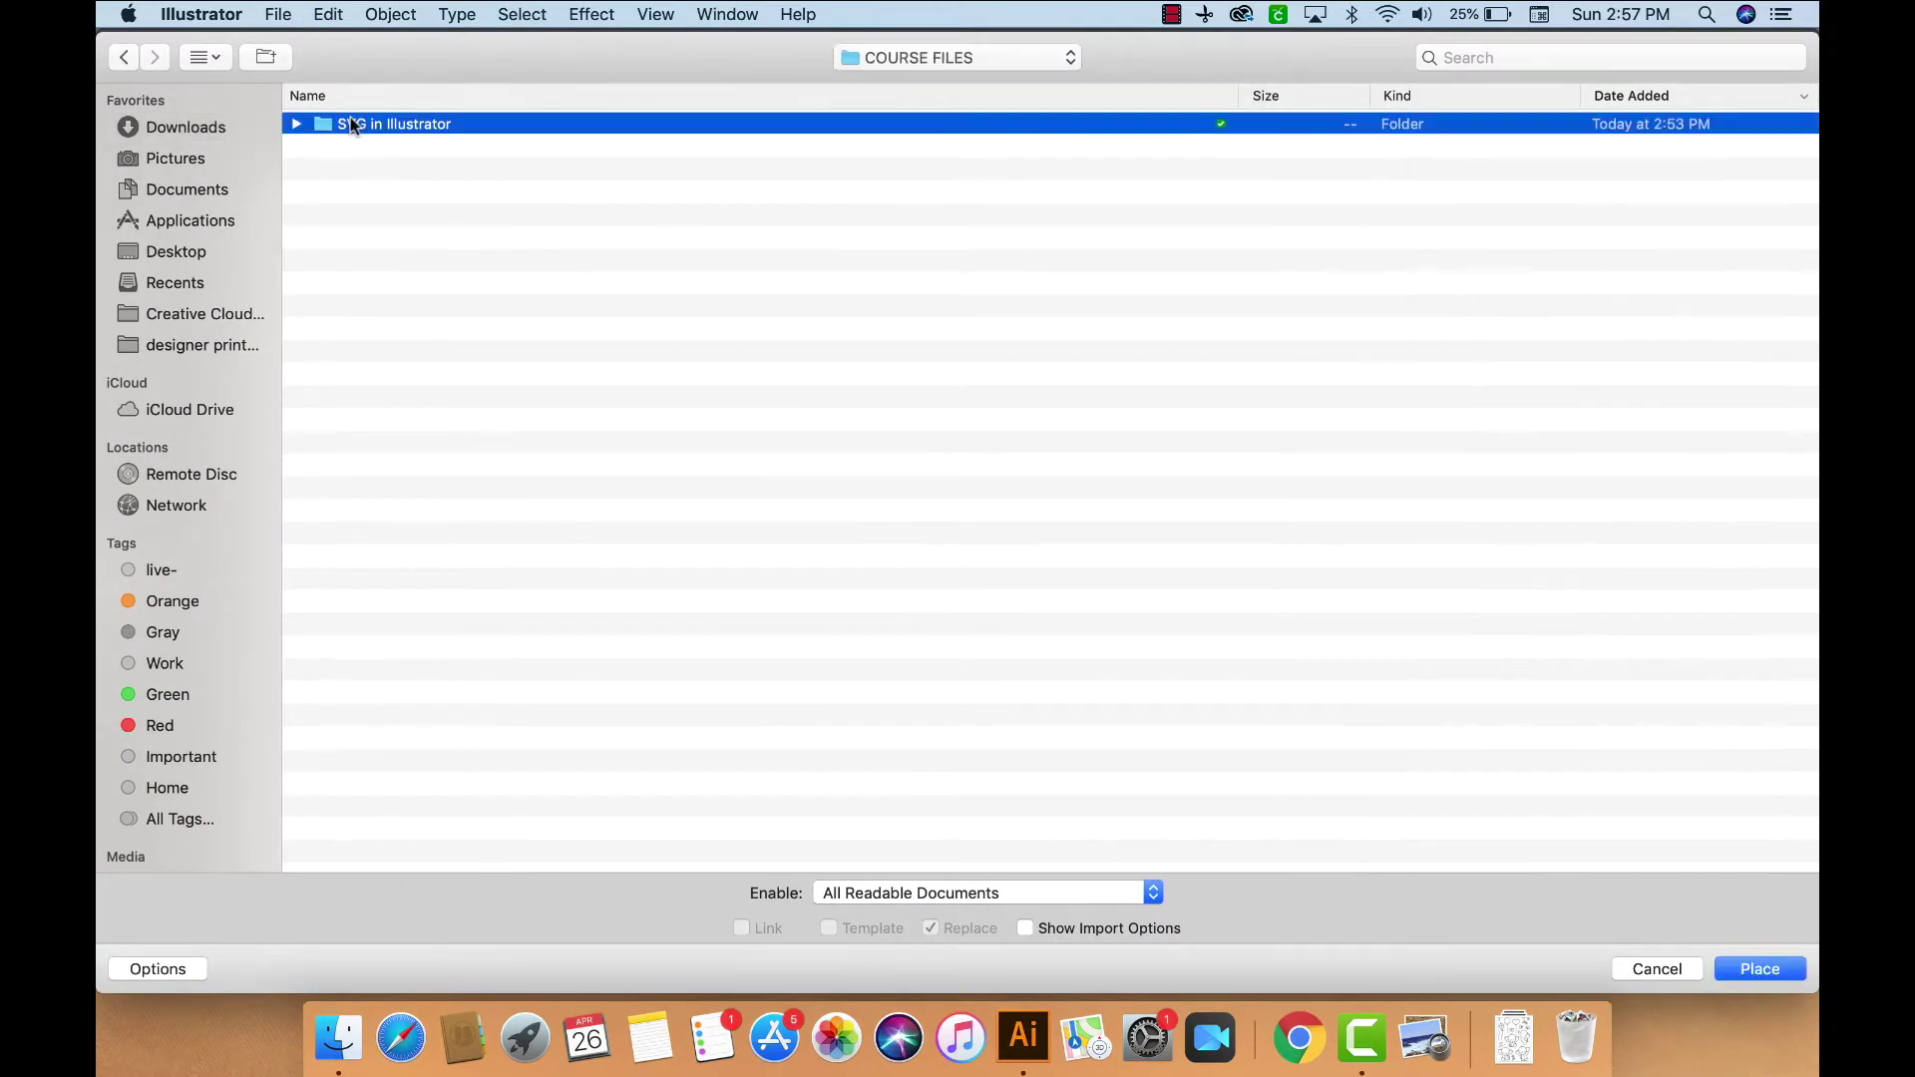
pyautogui.click(357, 125)
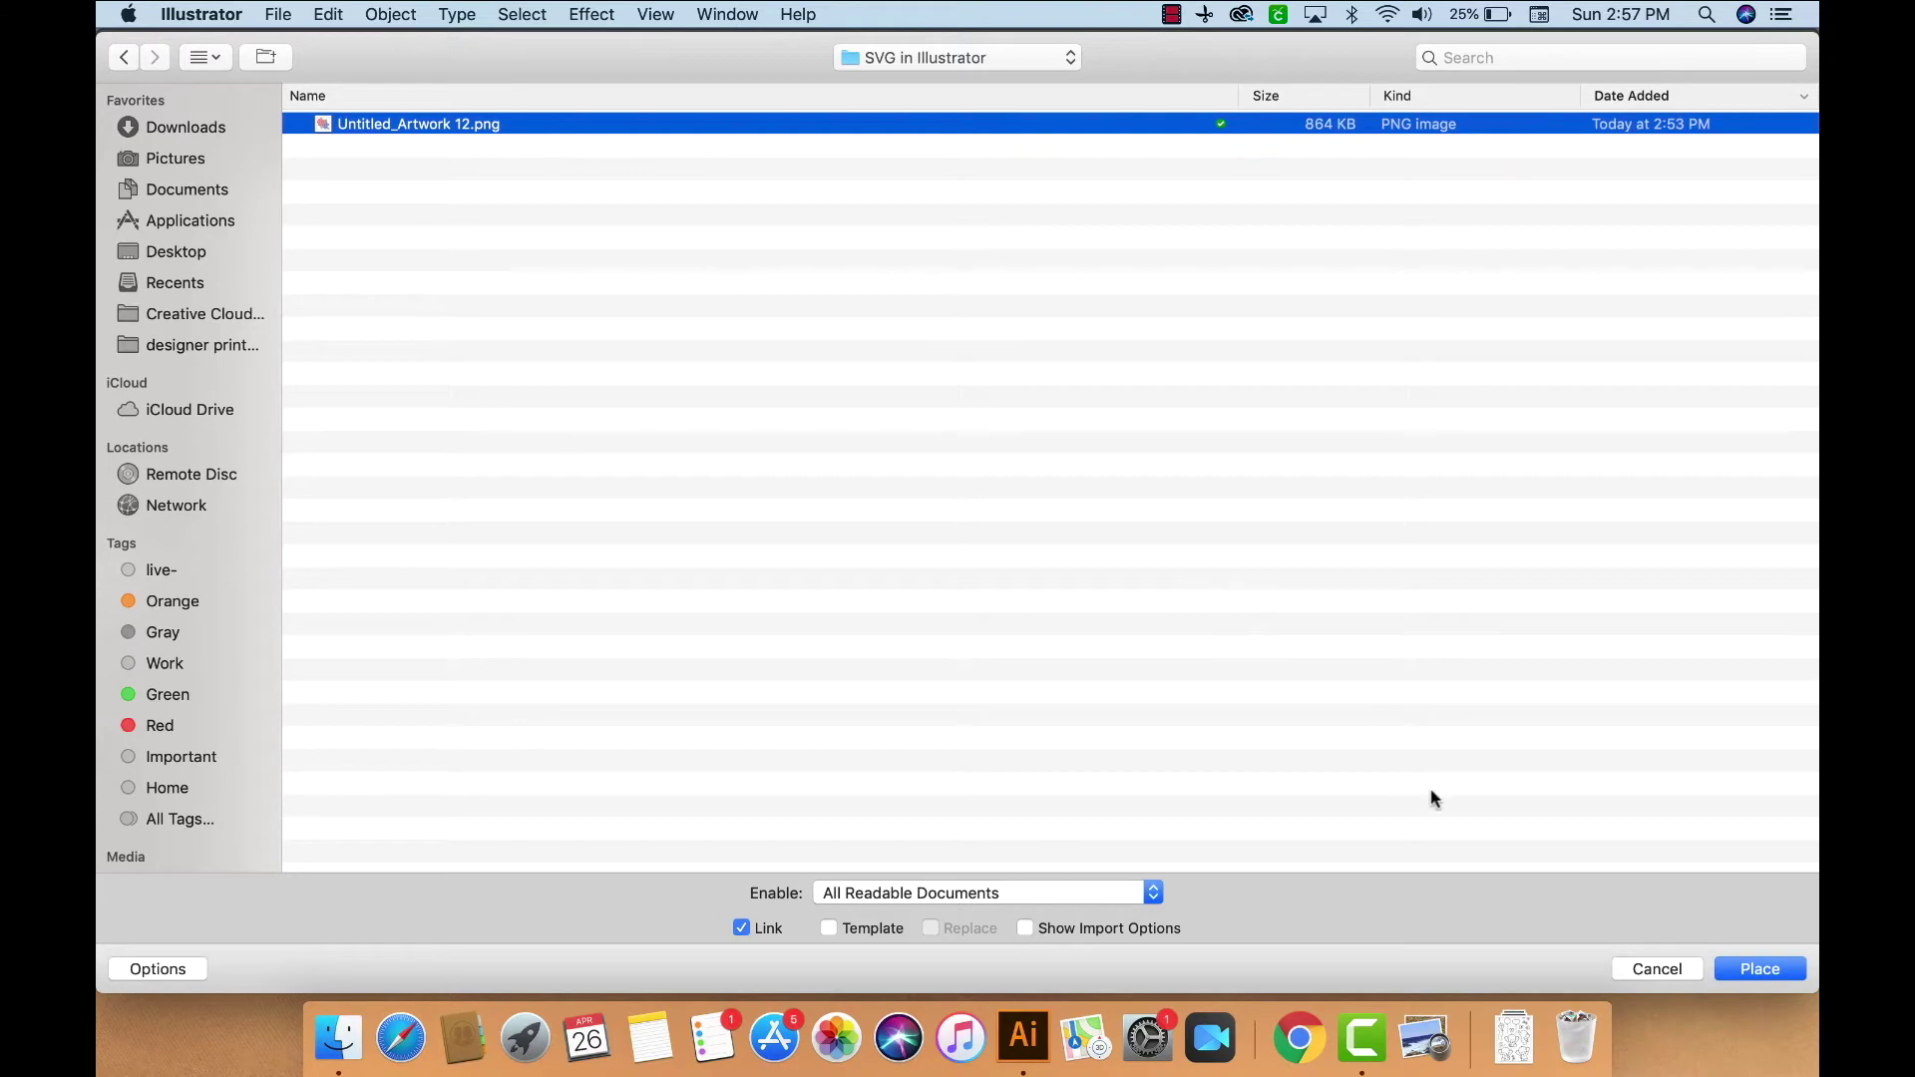
pyautogui.click(1759, 969)
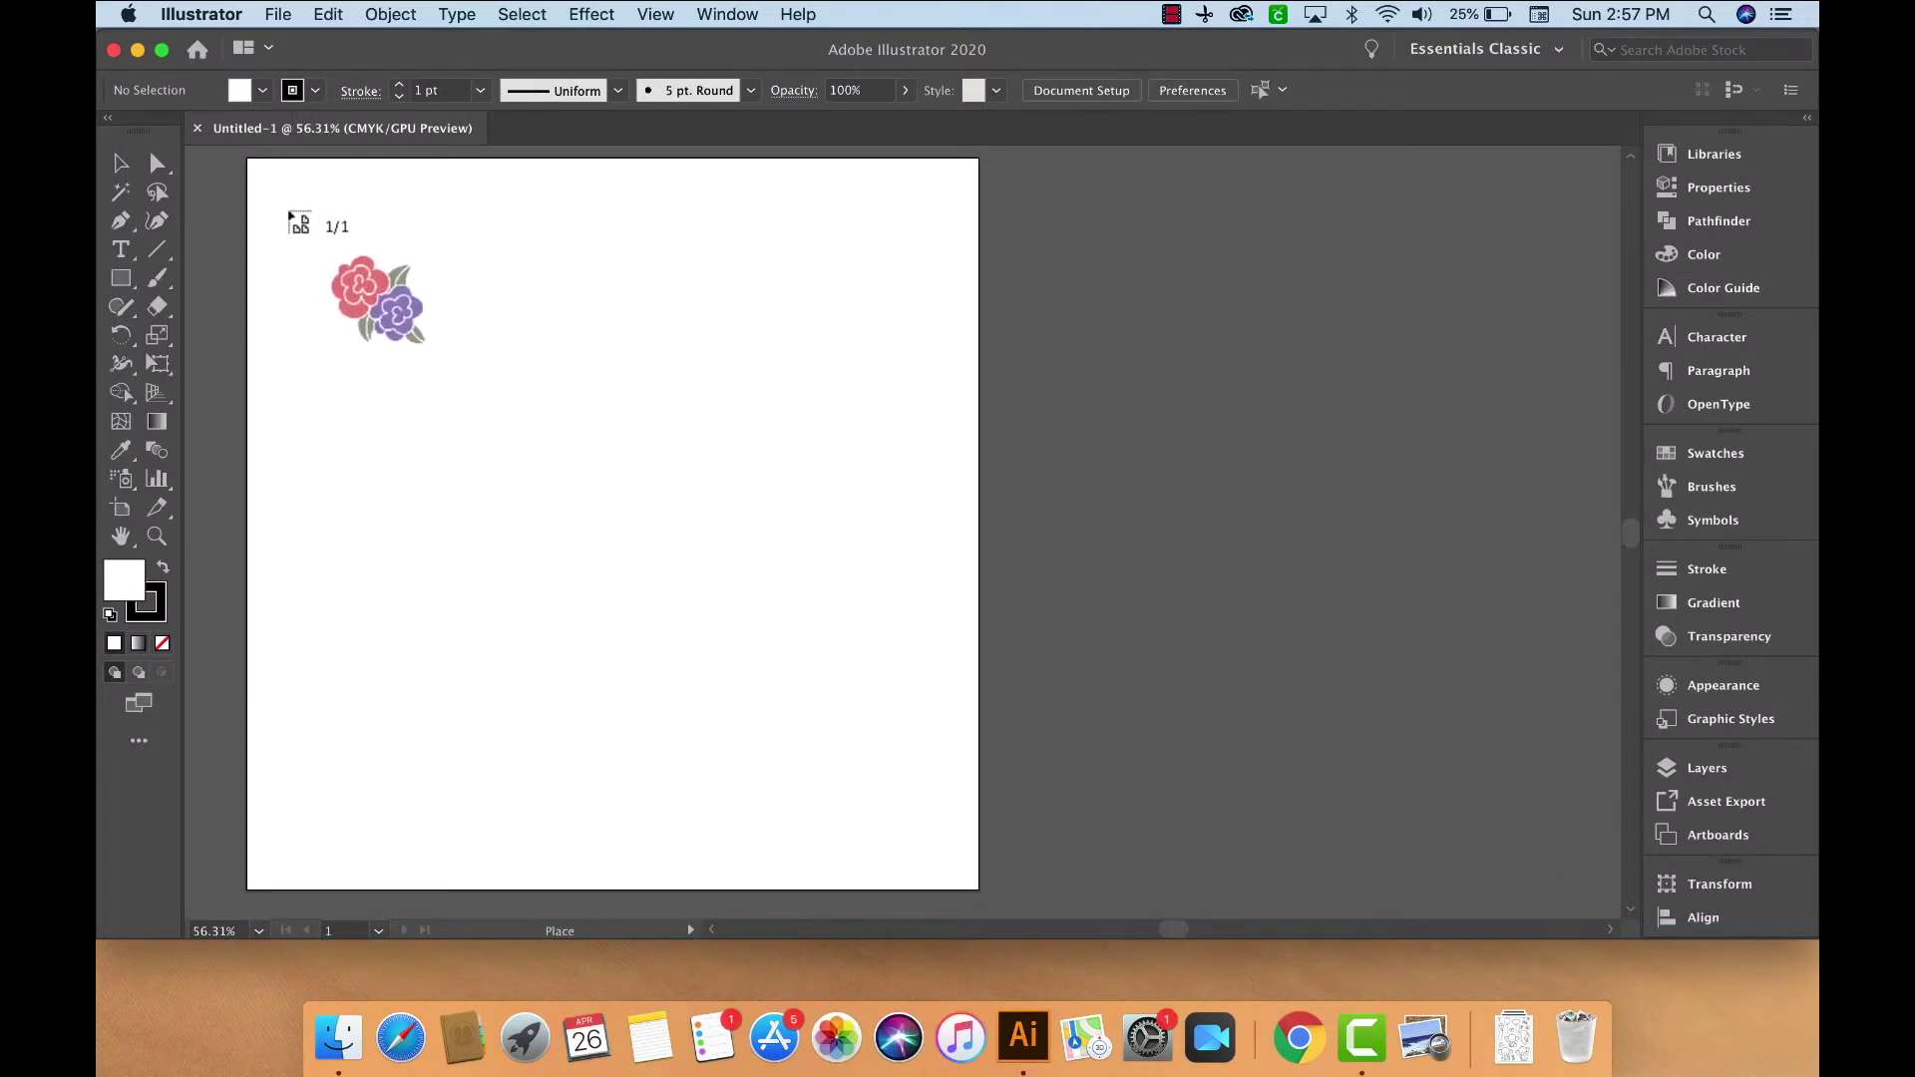
# - Drag the flower image out large across the artboard and center it
pyautogui.moveTo(289, 213); pyautogui.dragTo(932, 748)
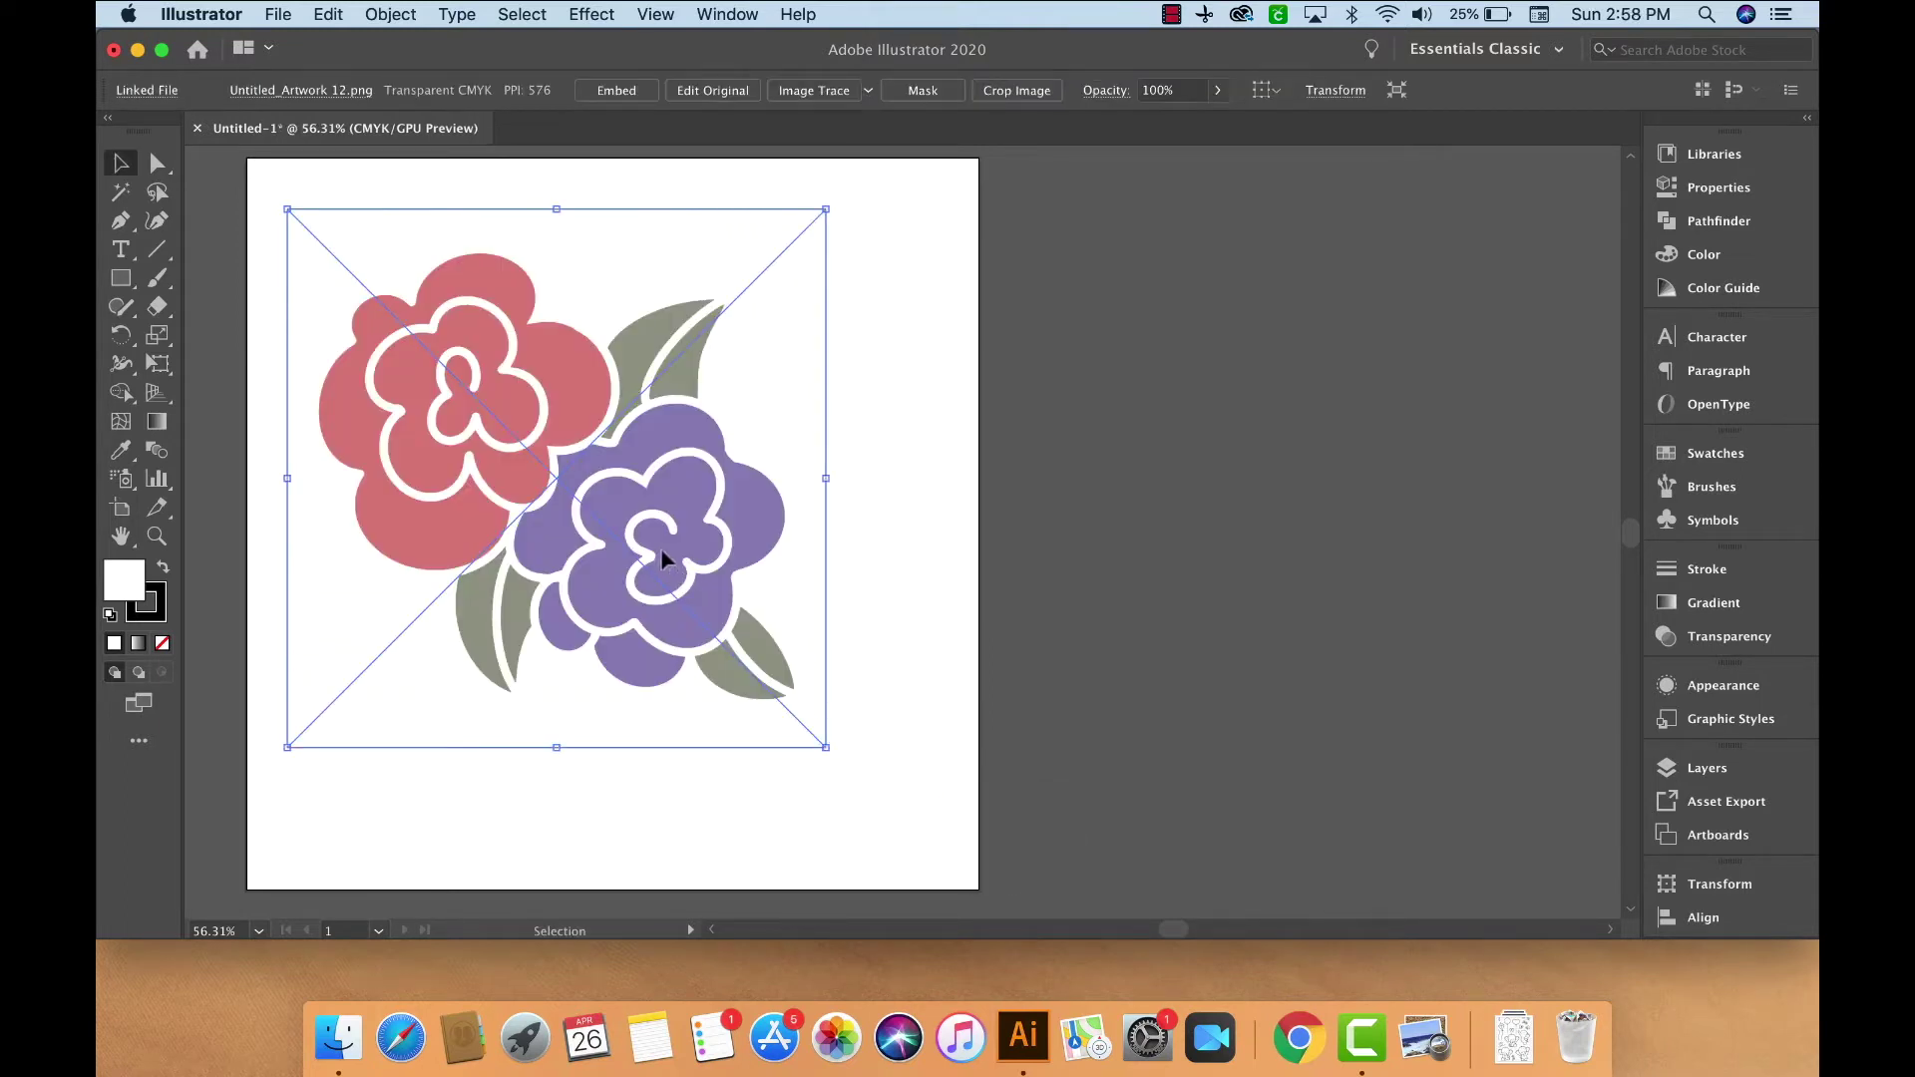
pyautogui.moveTo(661, 558); pyautogui.dragTo(718, 598)
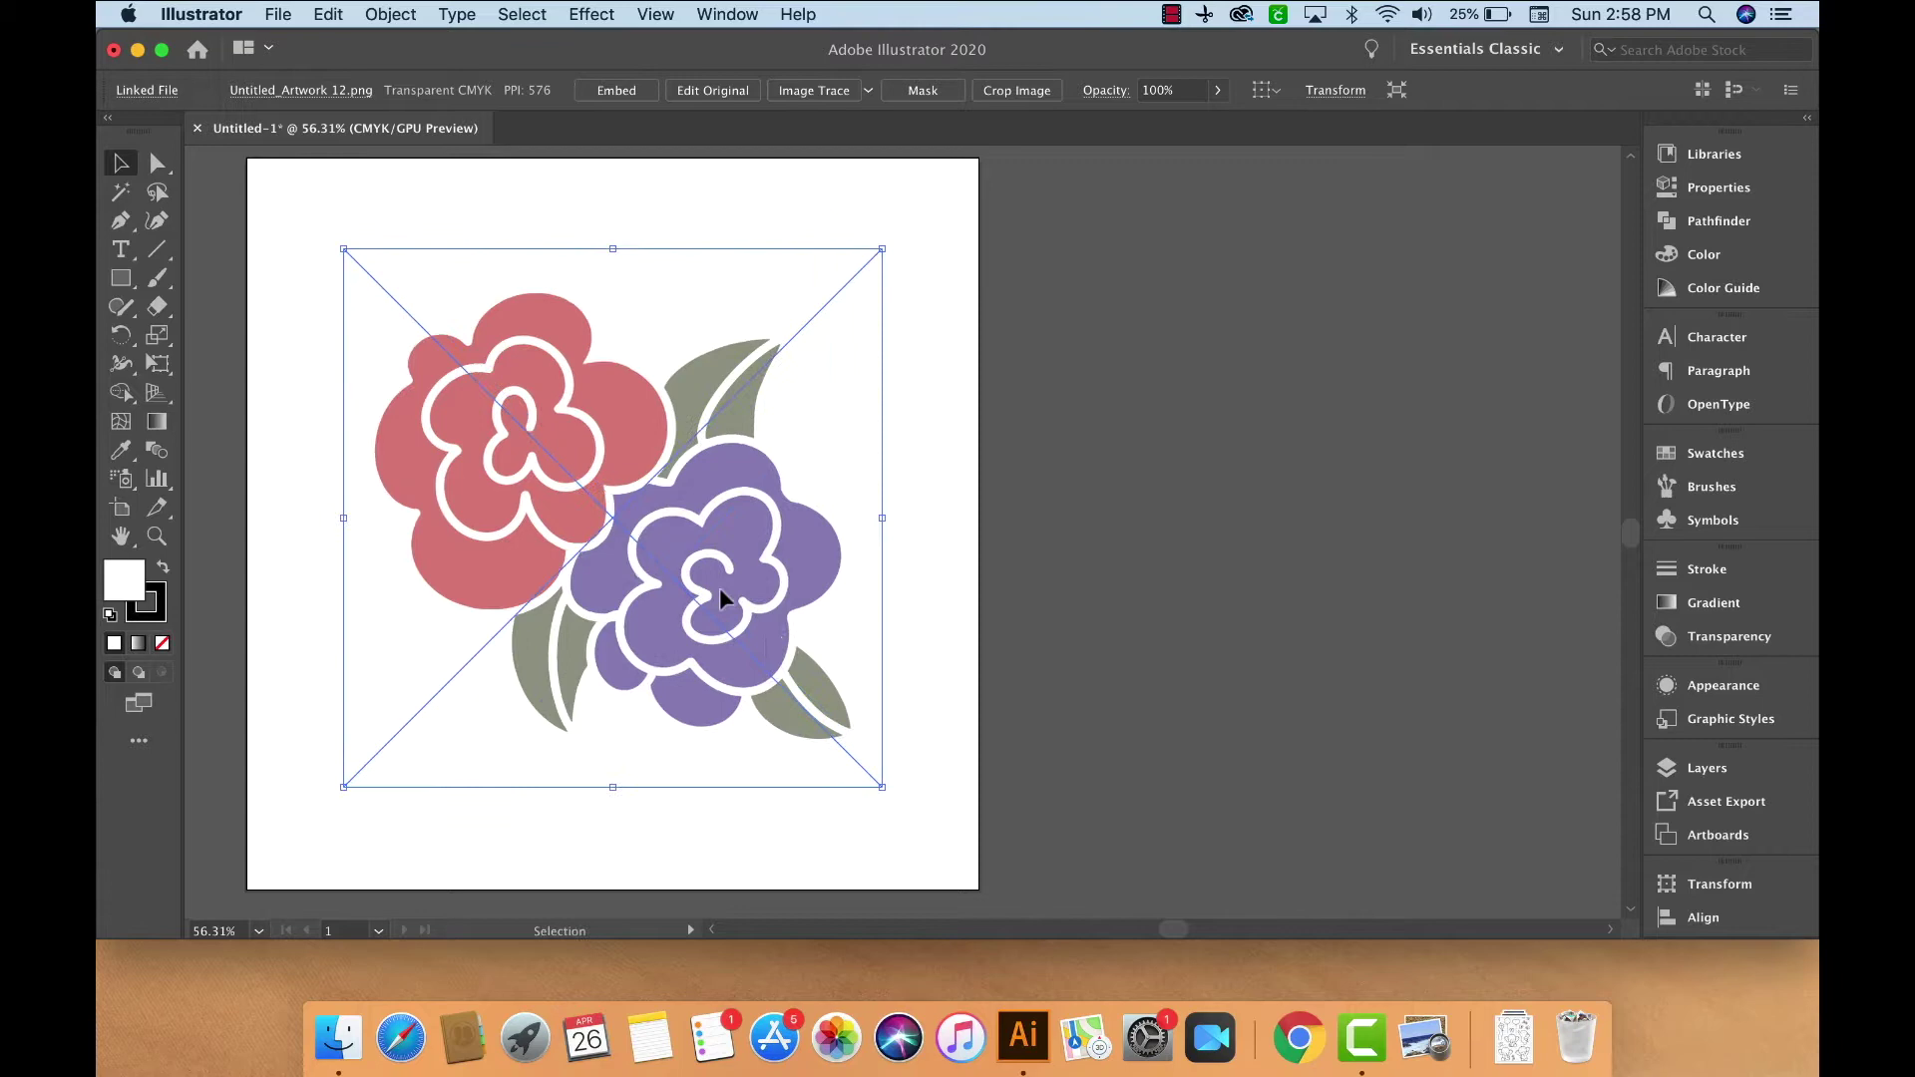
pyautogui.click(958, 570)
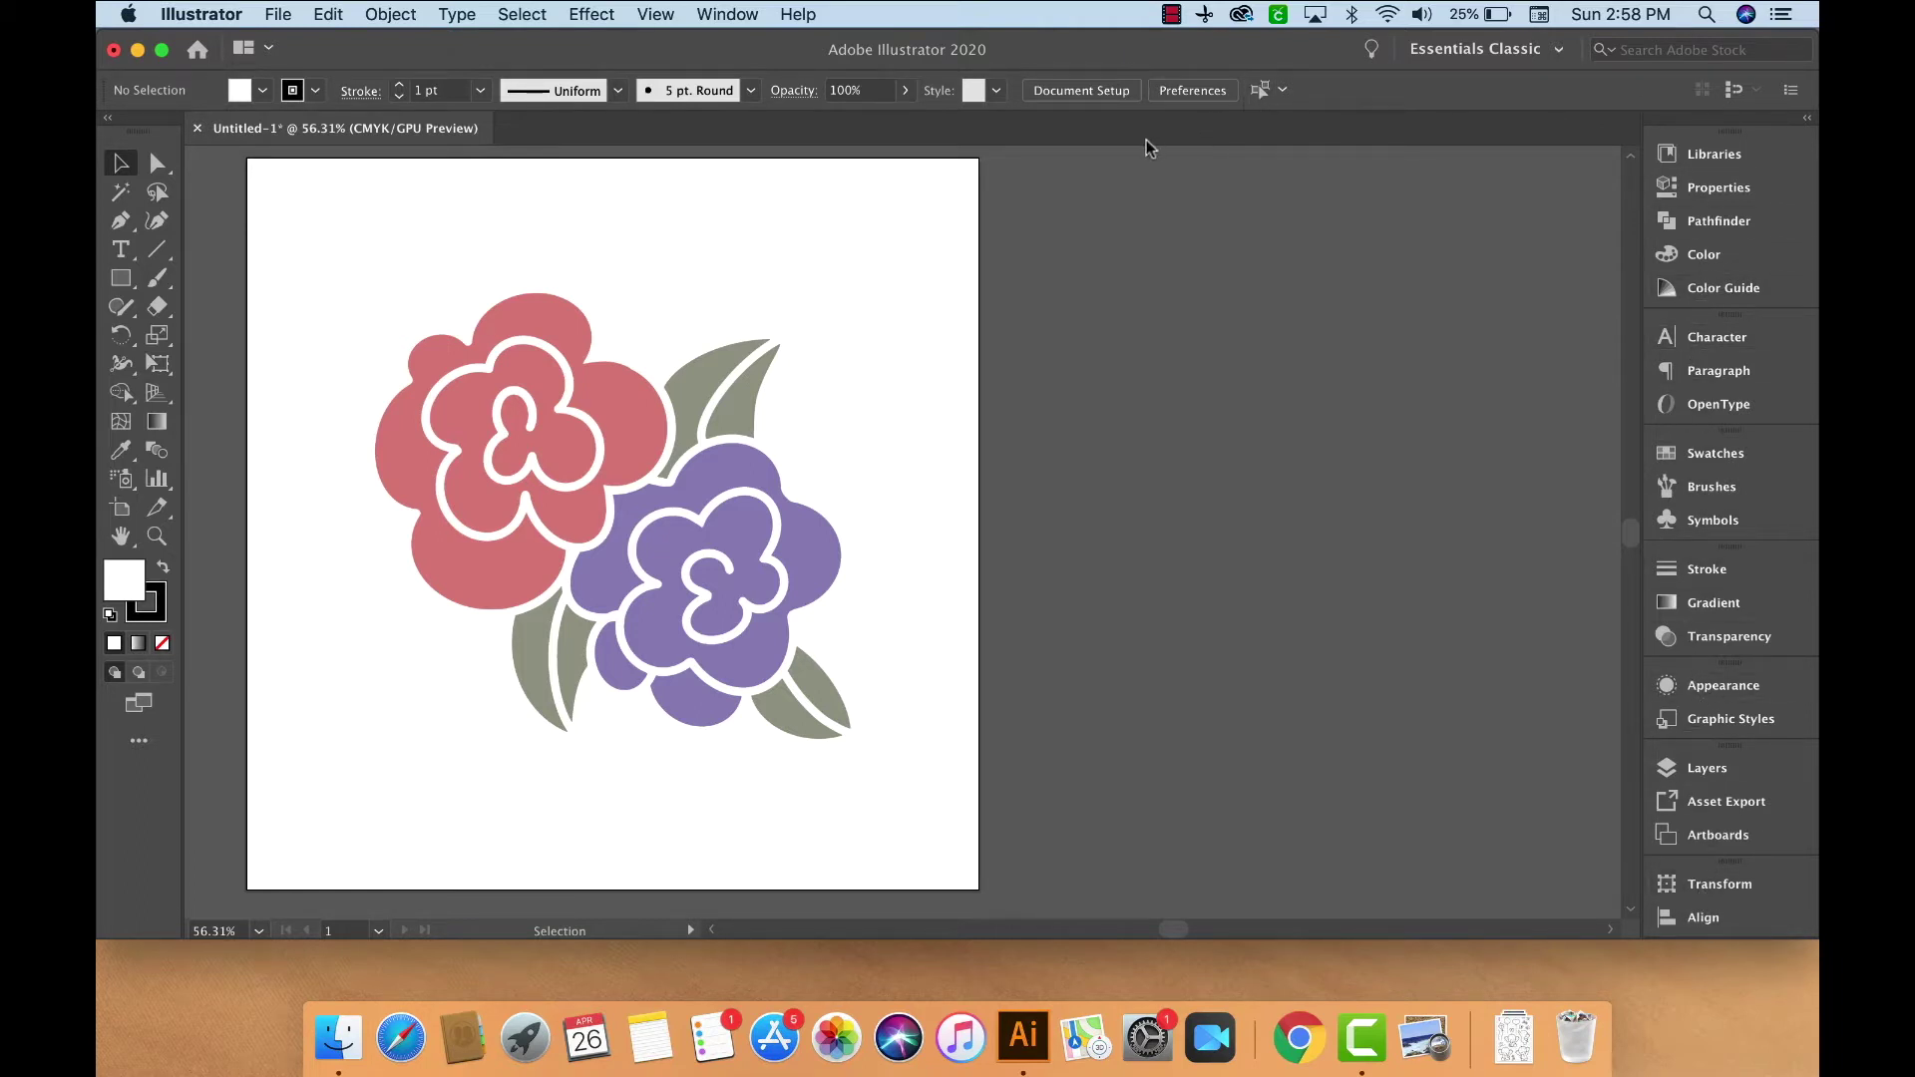
# - Switch to the Essentials Classic workspace and bring up the Character panel from the dock
pyautogui.click(751, 16)
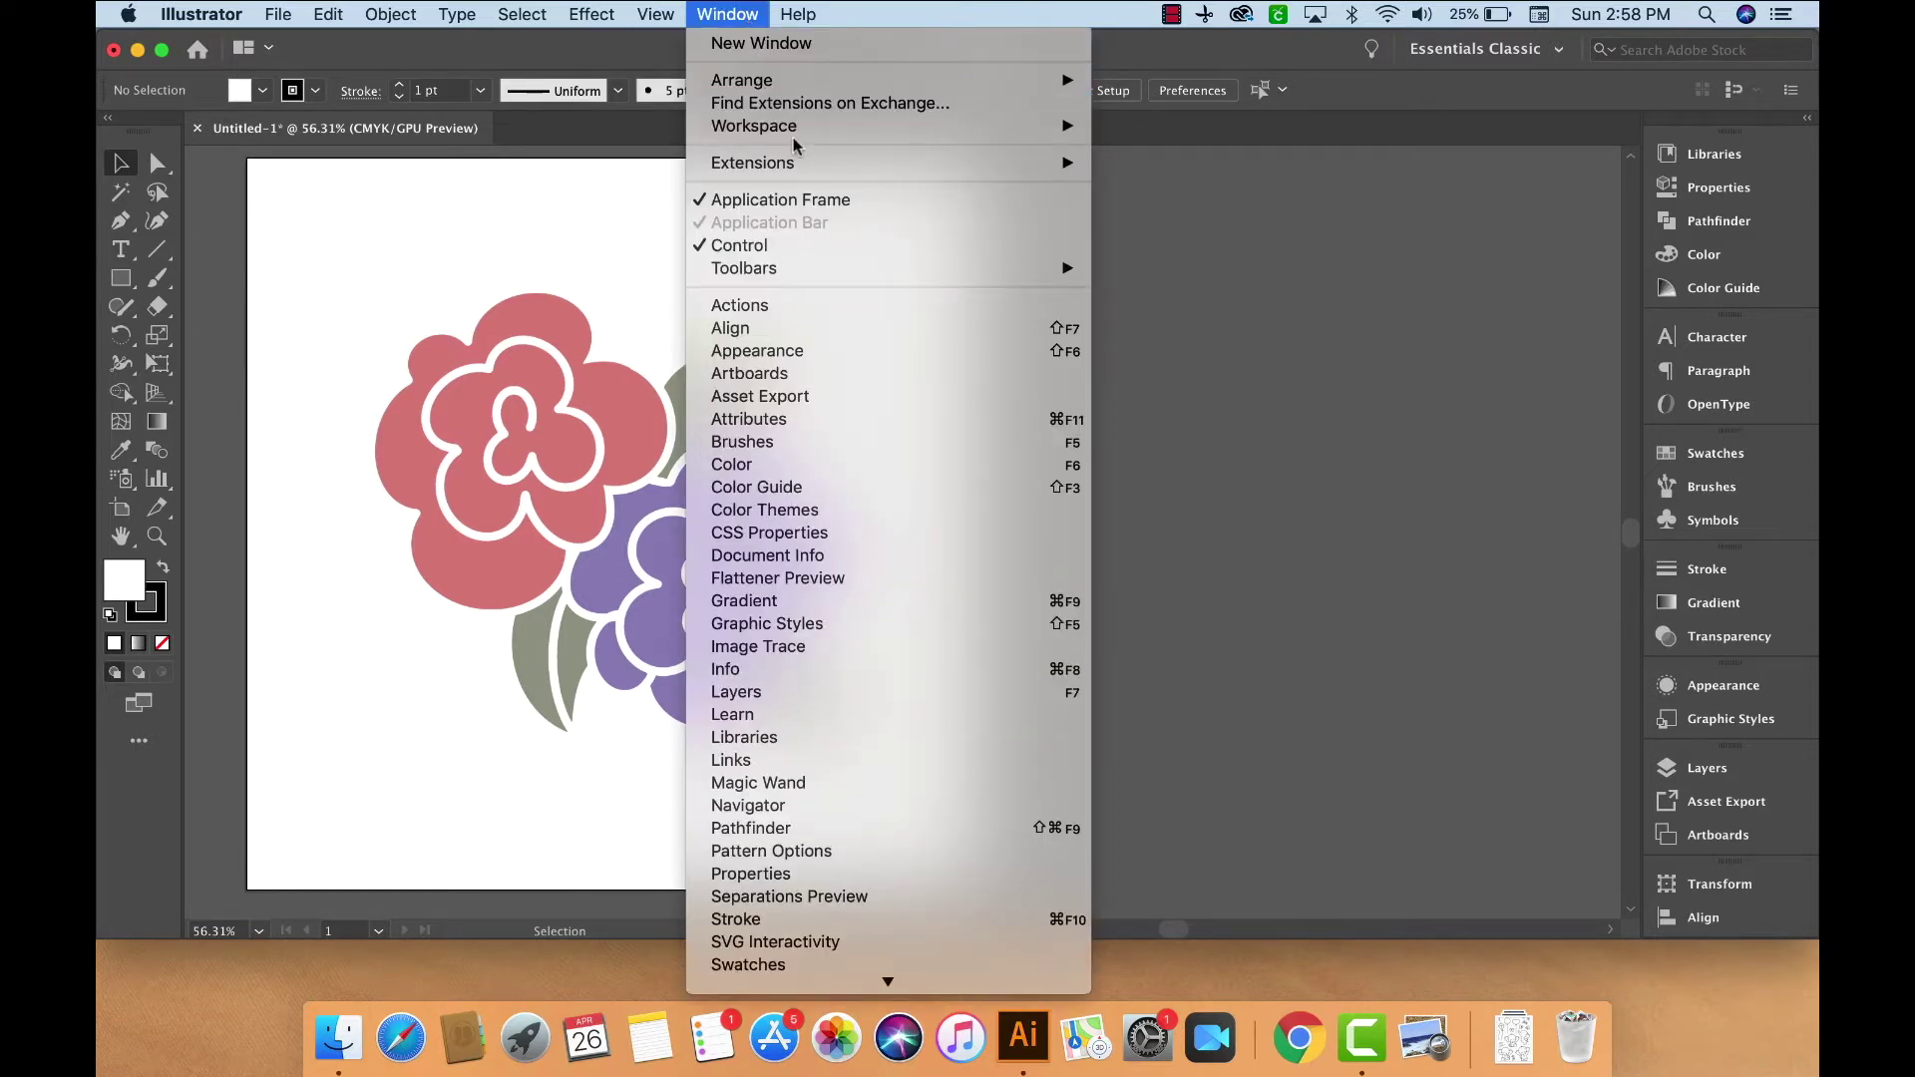
pyautogui.moveTo(795, 133)
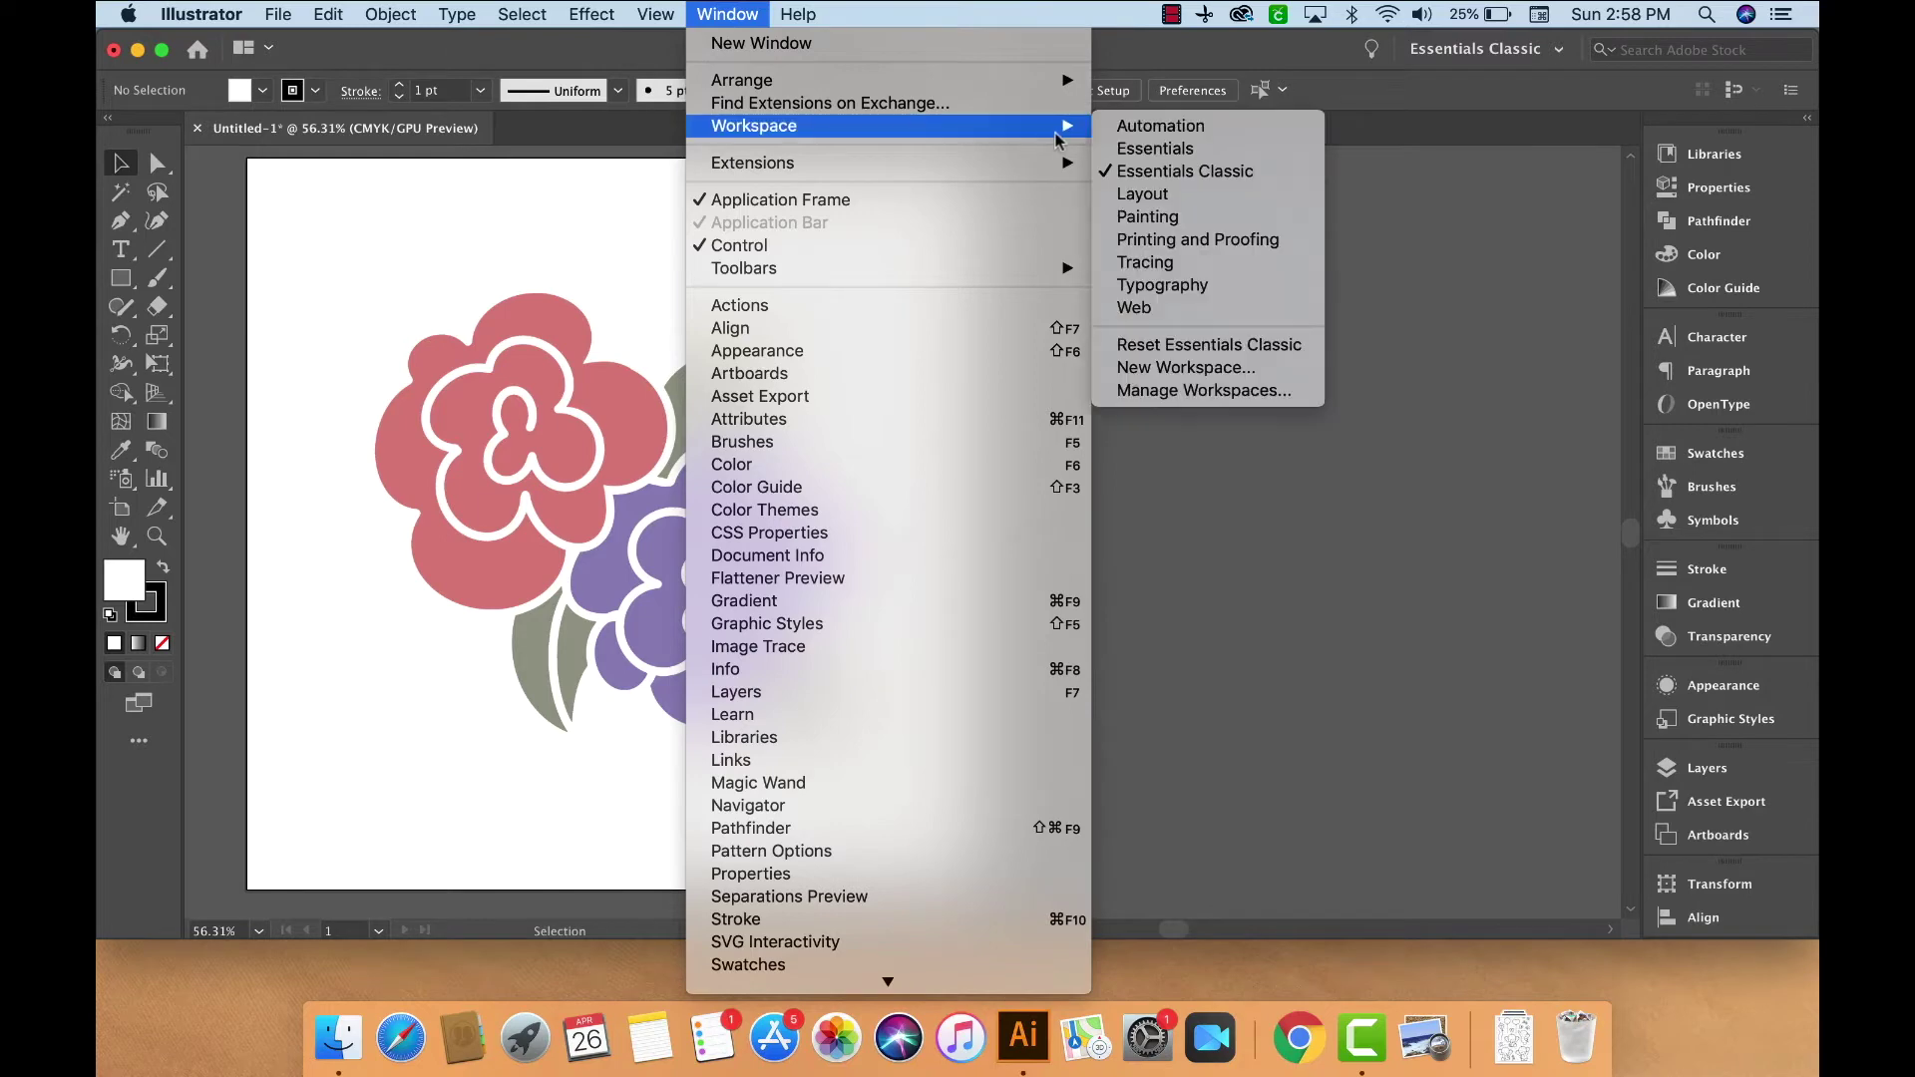
pyautogui.click(1264, 183)
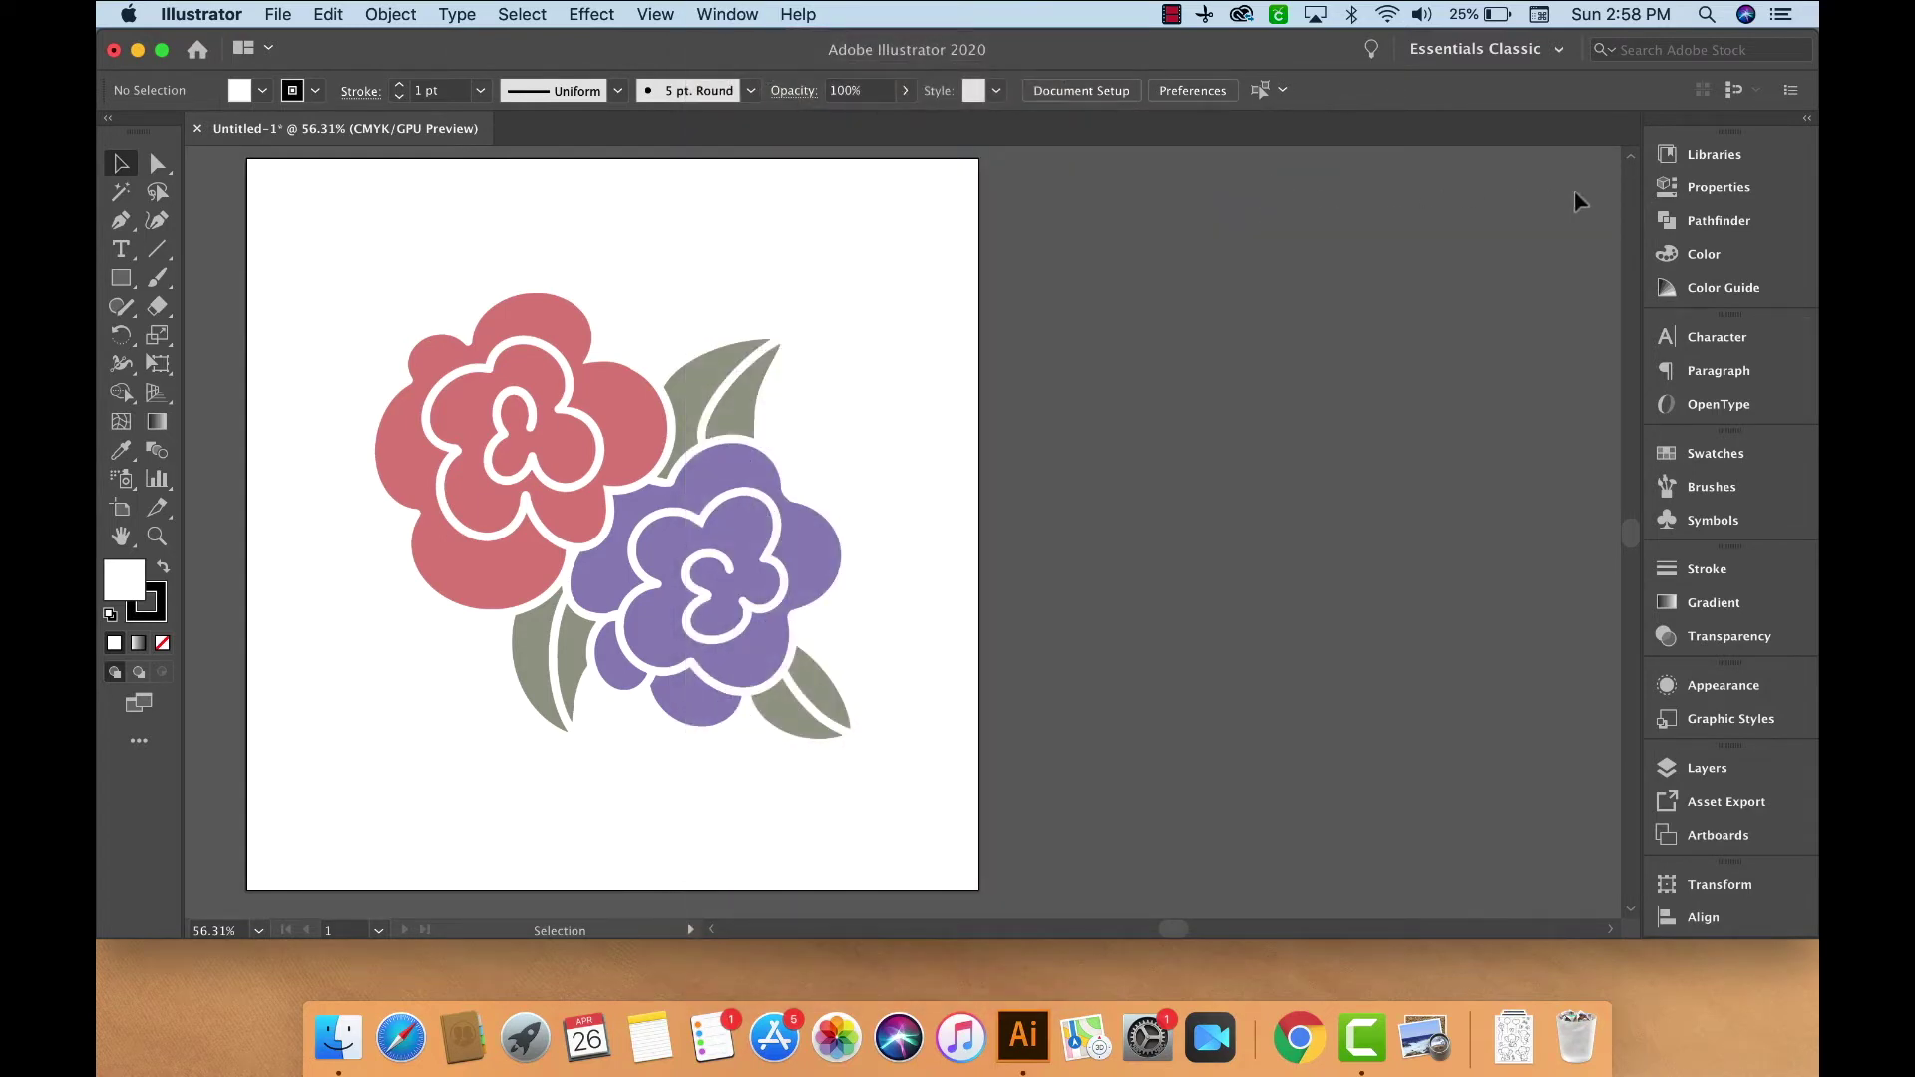
pyautogui.click(1767, 344)
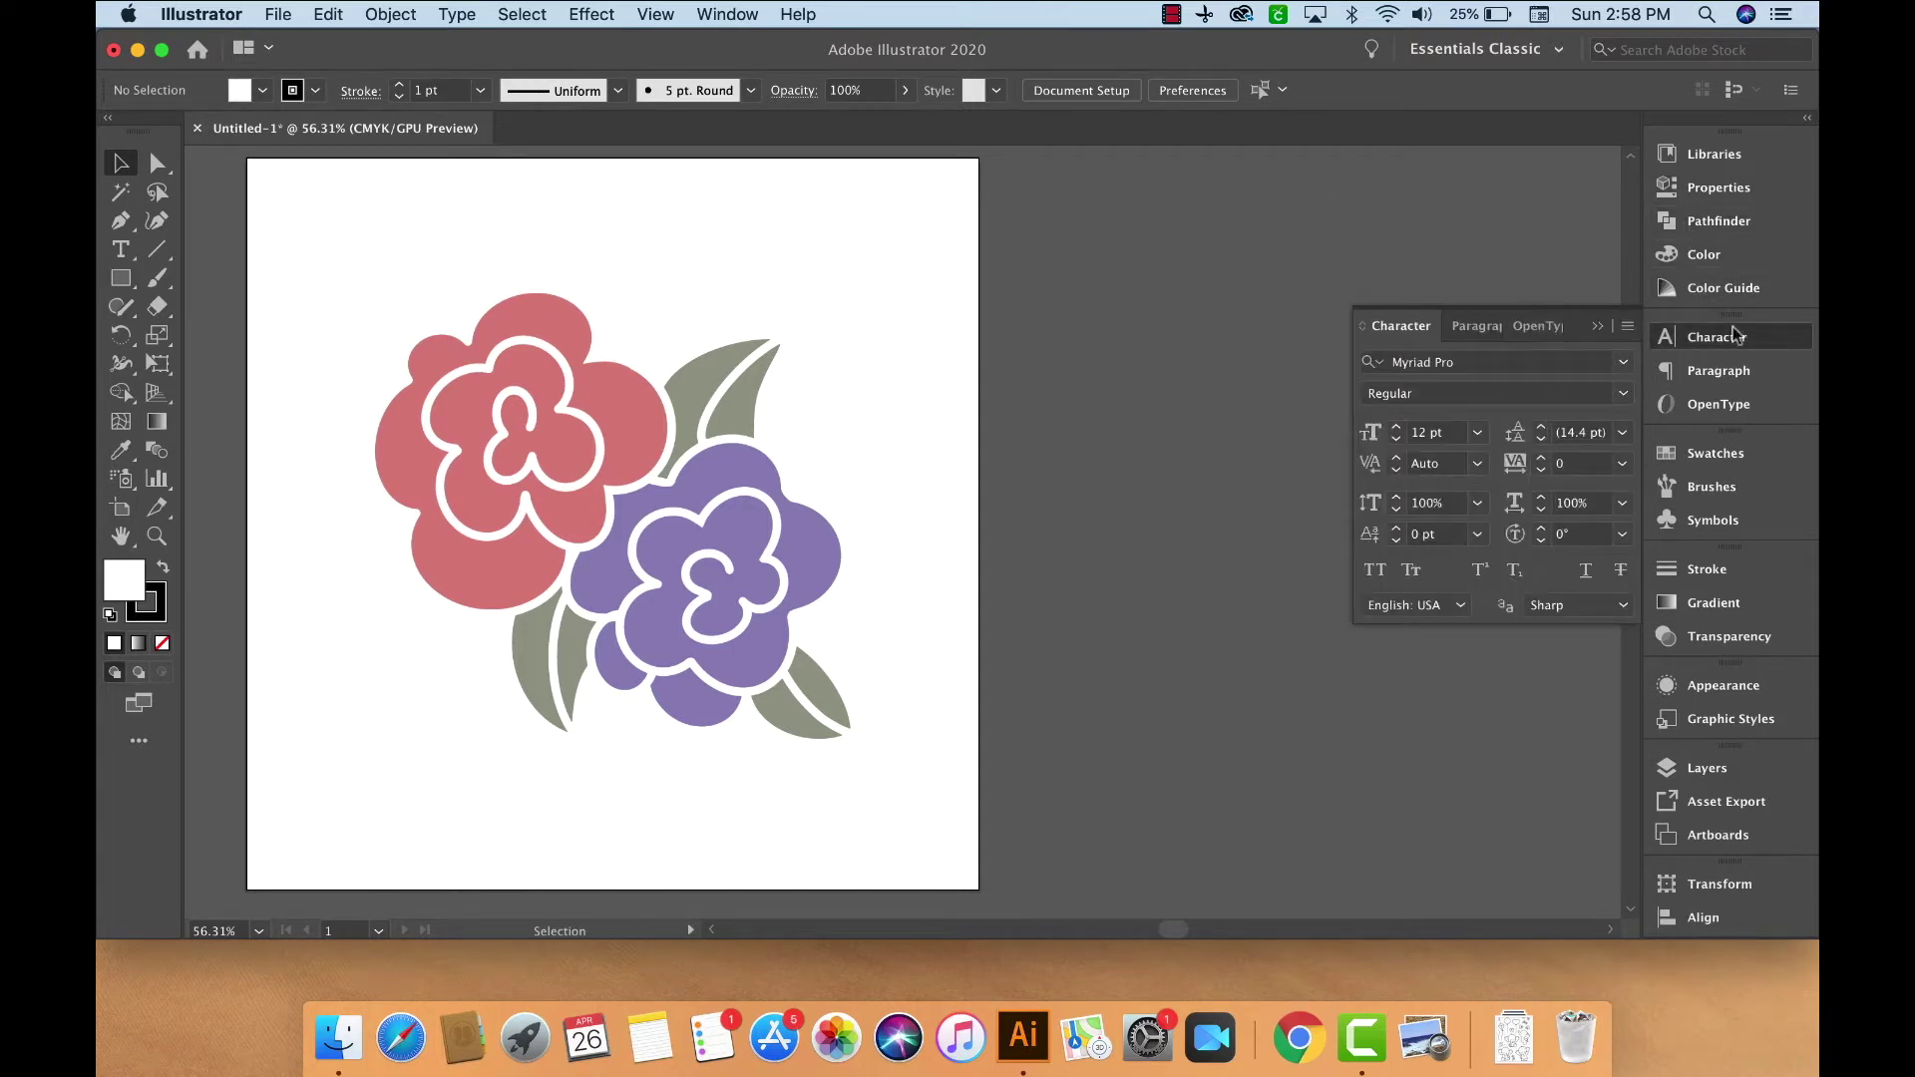
pyautogui.click(1755, 344)
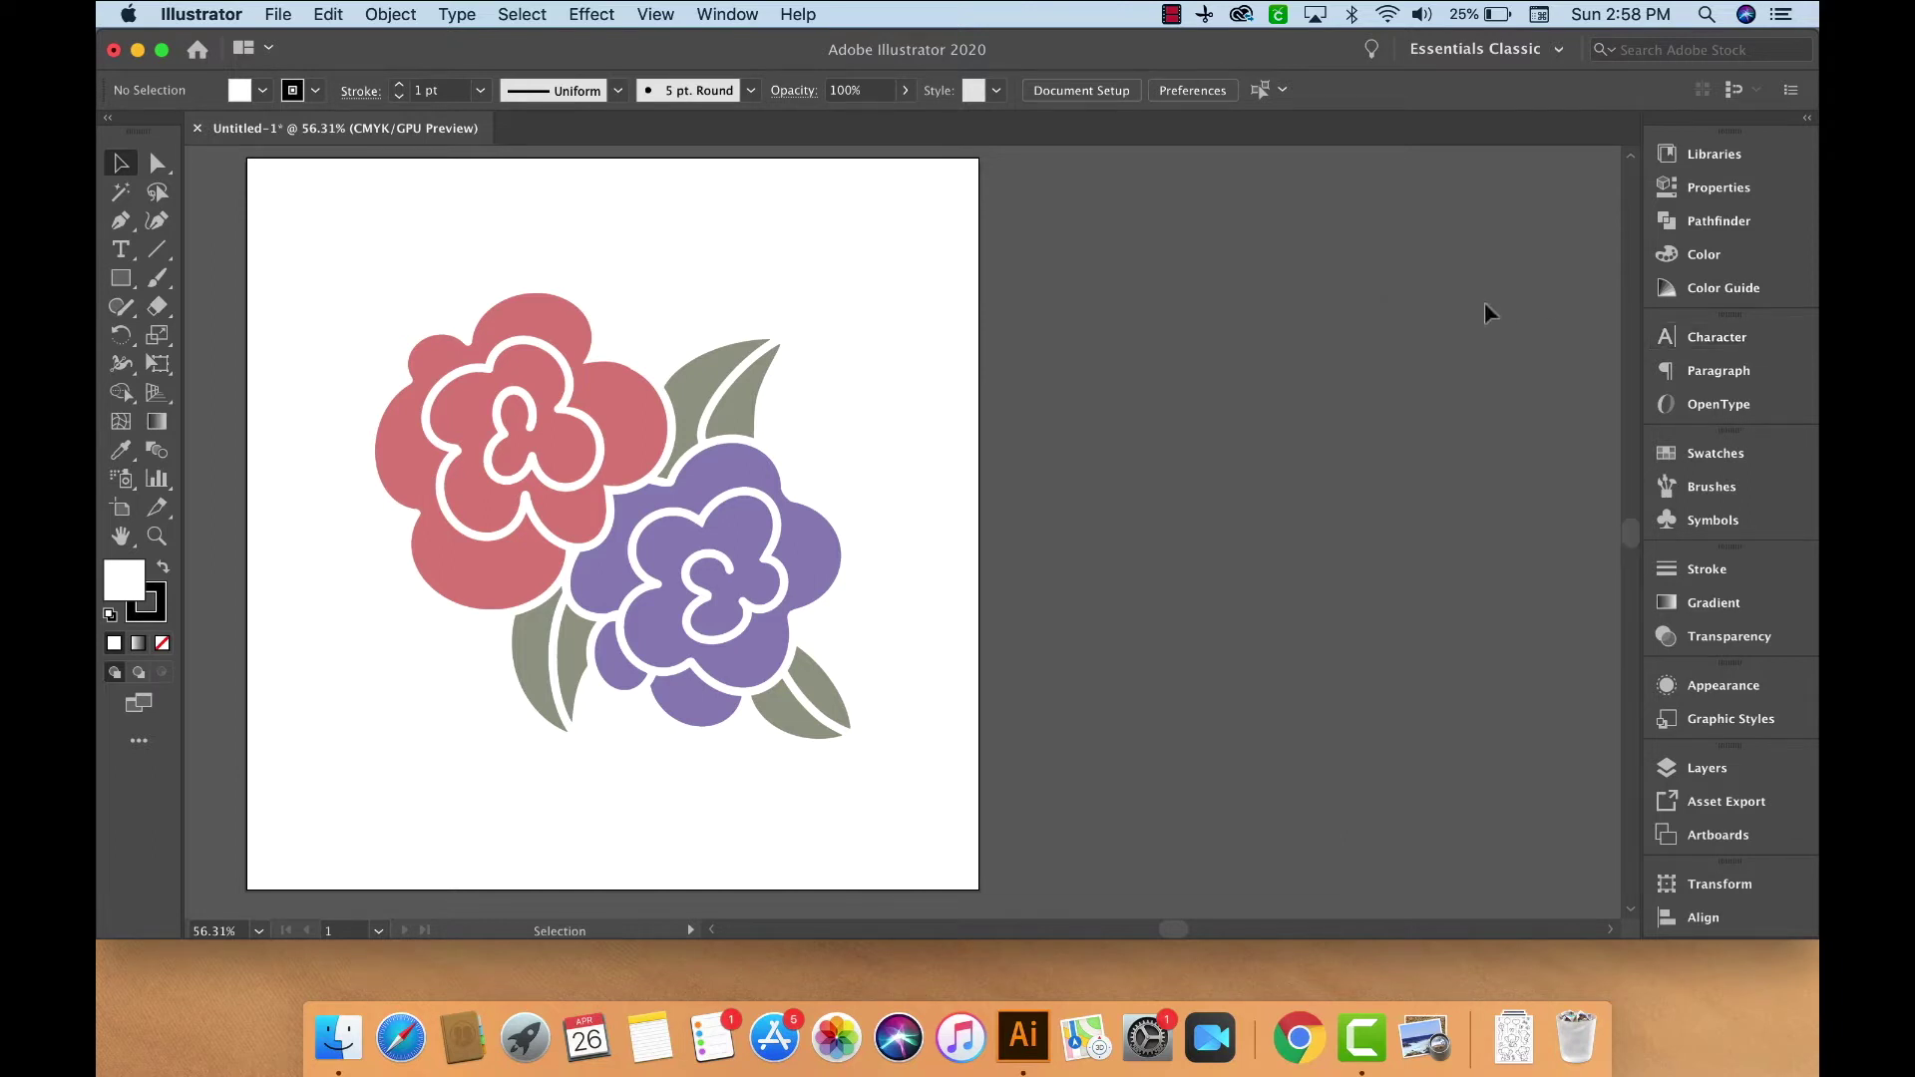
# - Move the flower image off the artboard to the right and reselect it for tracing
pyautogui.click(698, 319)
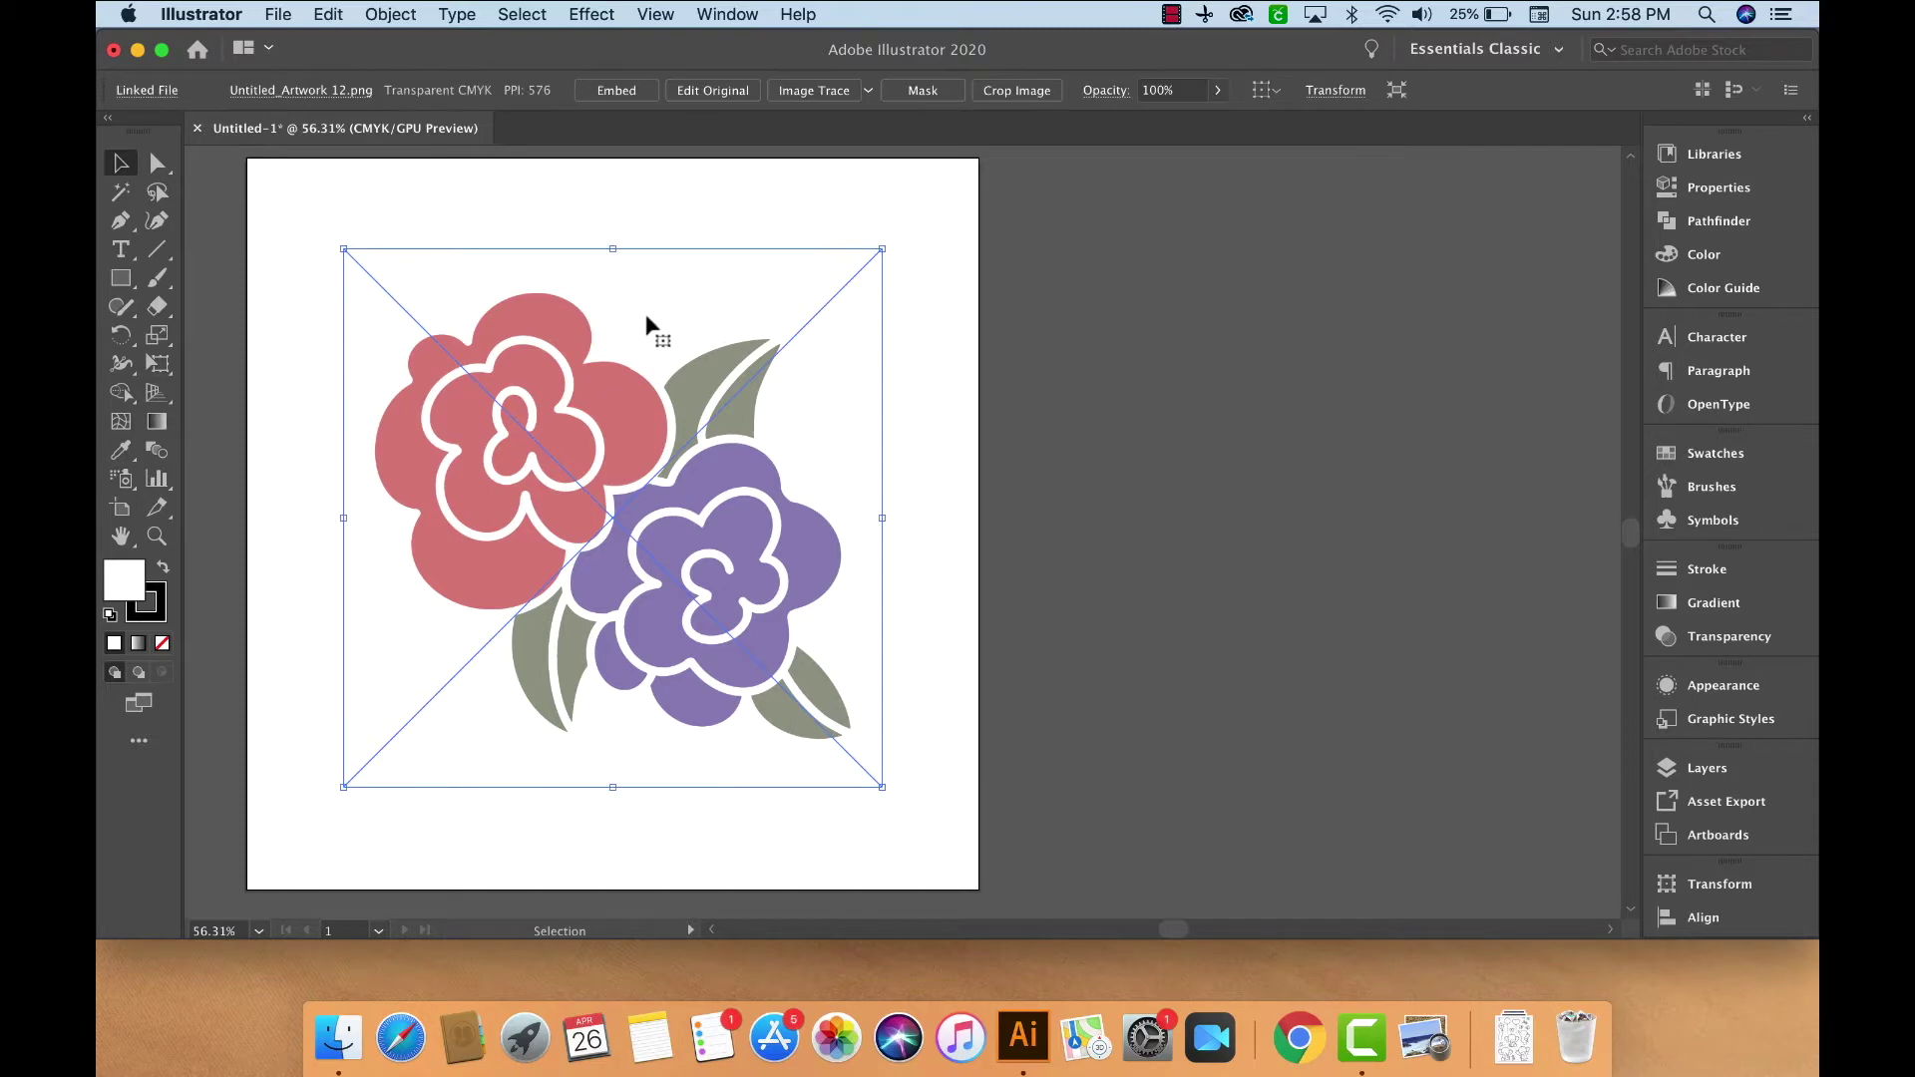
pyautogui.moveTo(645, 324); pyautogui.dragTo(1308, 324)
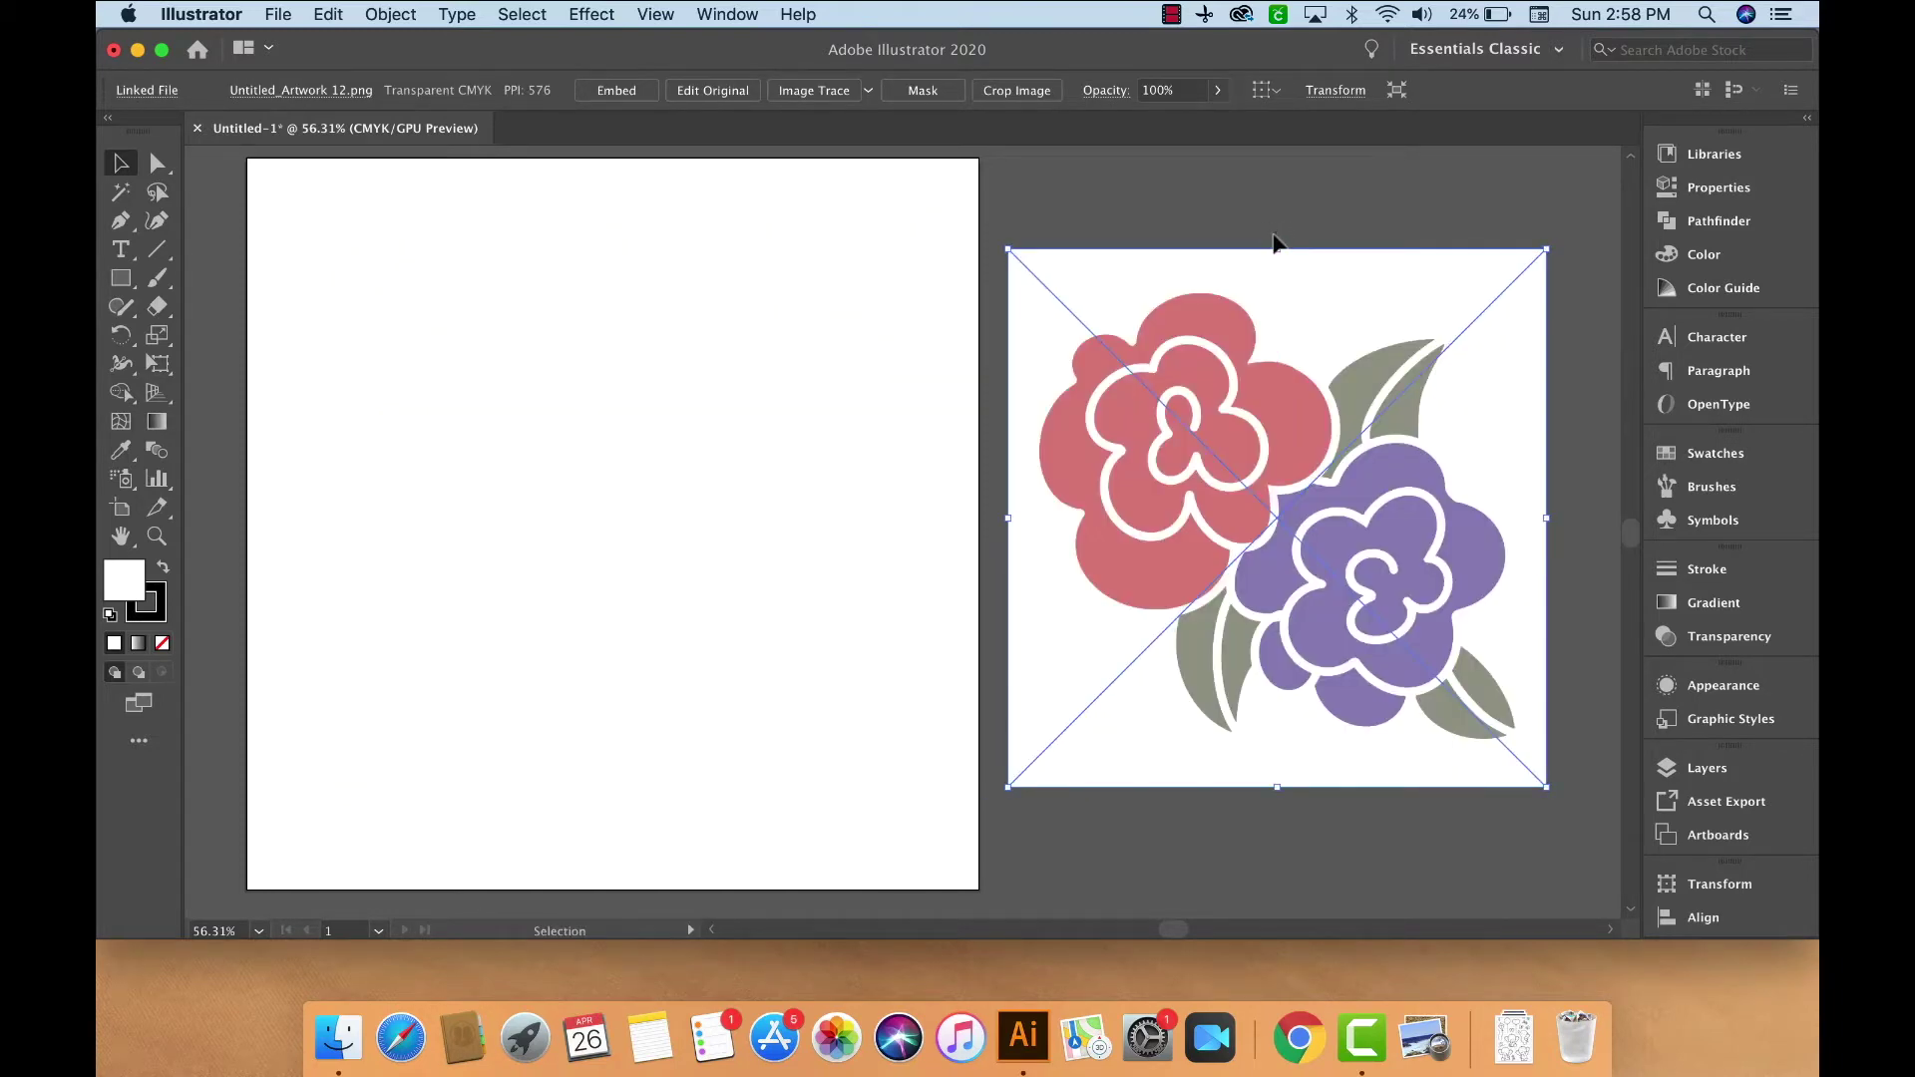
pyautogui.click(1250, 202)
pyautogui.click(1220, 327)
pyautogui.click(1324, 203)
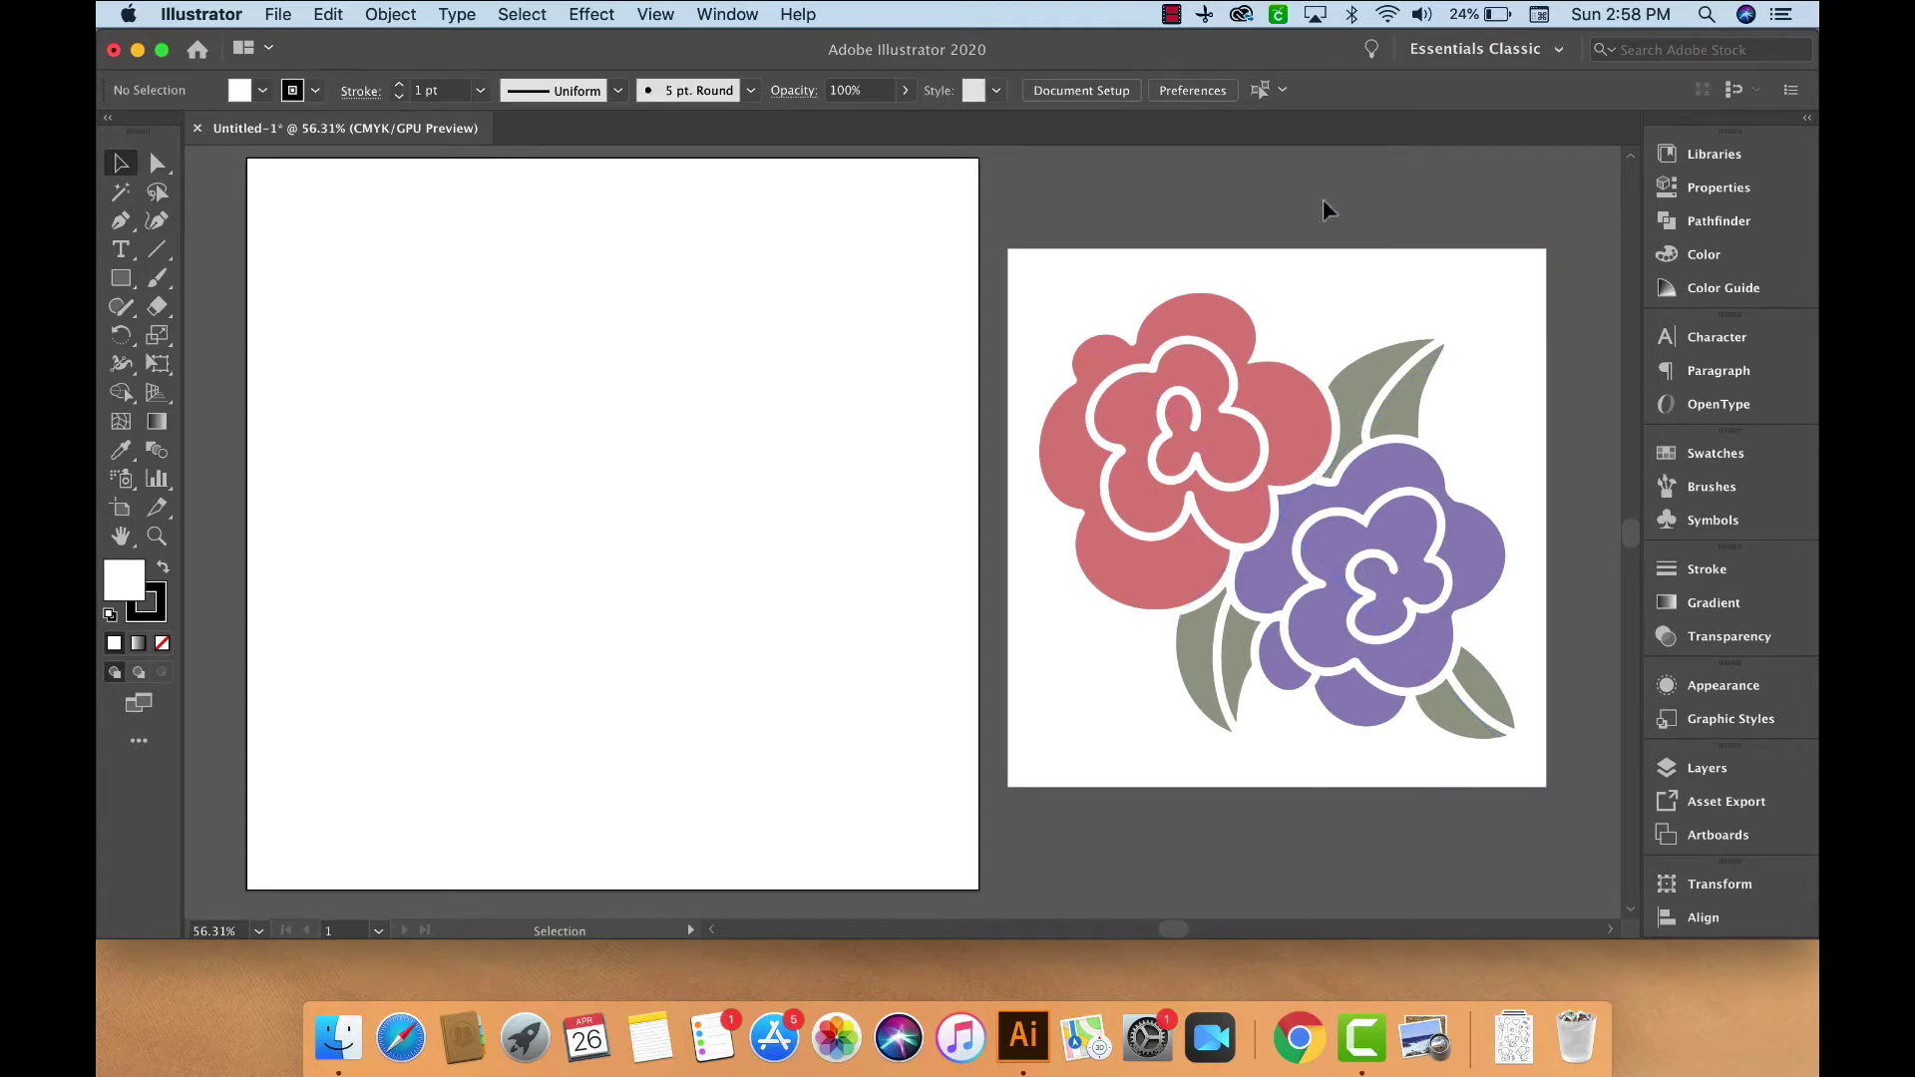
pyautogui.click(1346, 312)
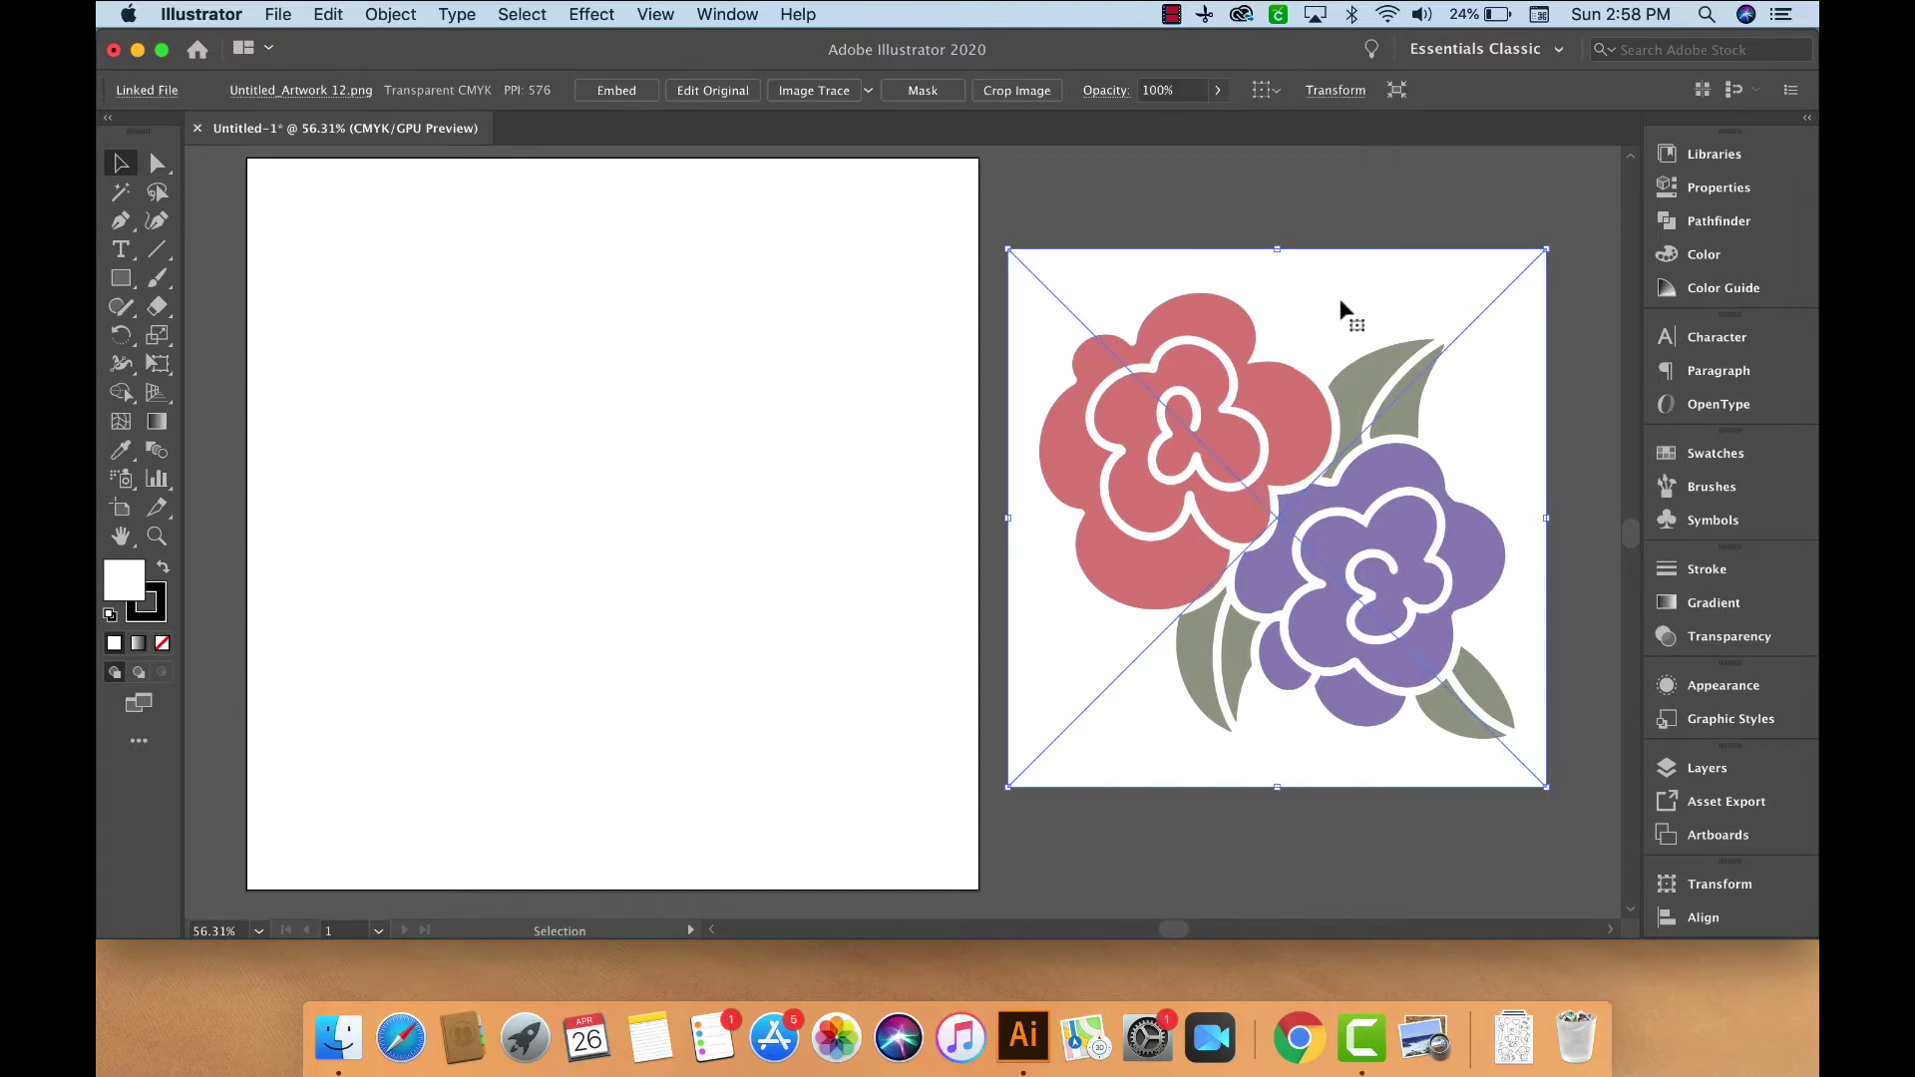
# - Trace the flower image with the 6 Colors preset, accepting the large-image warning
pyautogui.click(868, 92)
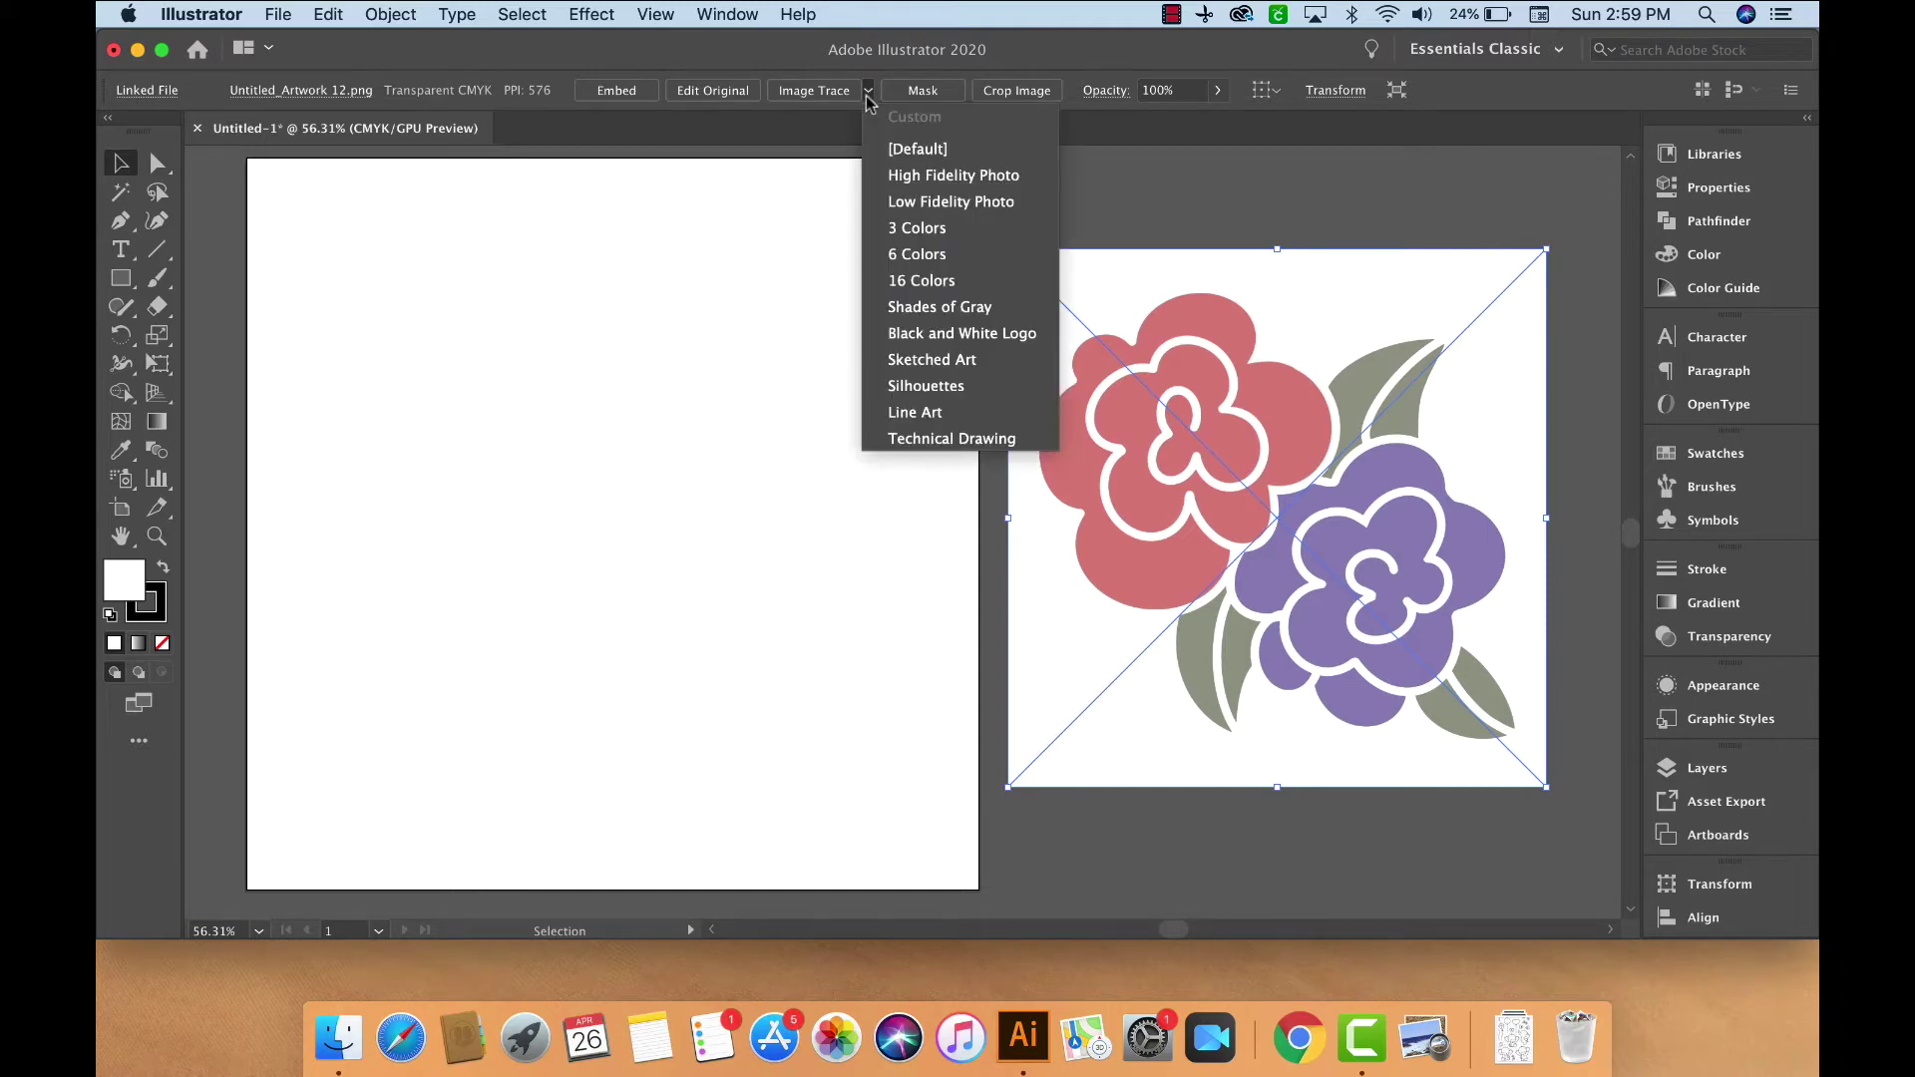
pyautogui.click(952, 257)
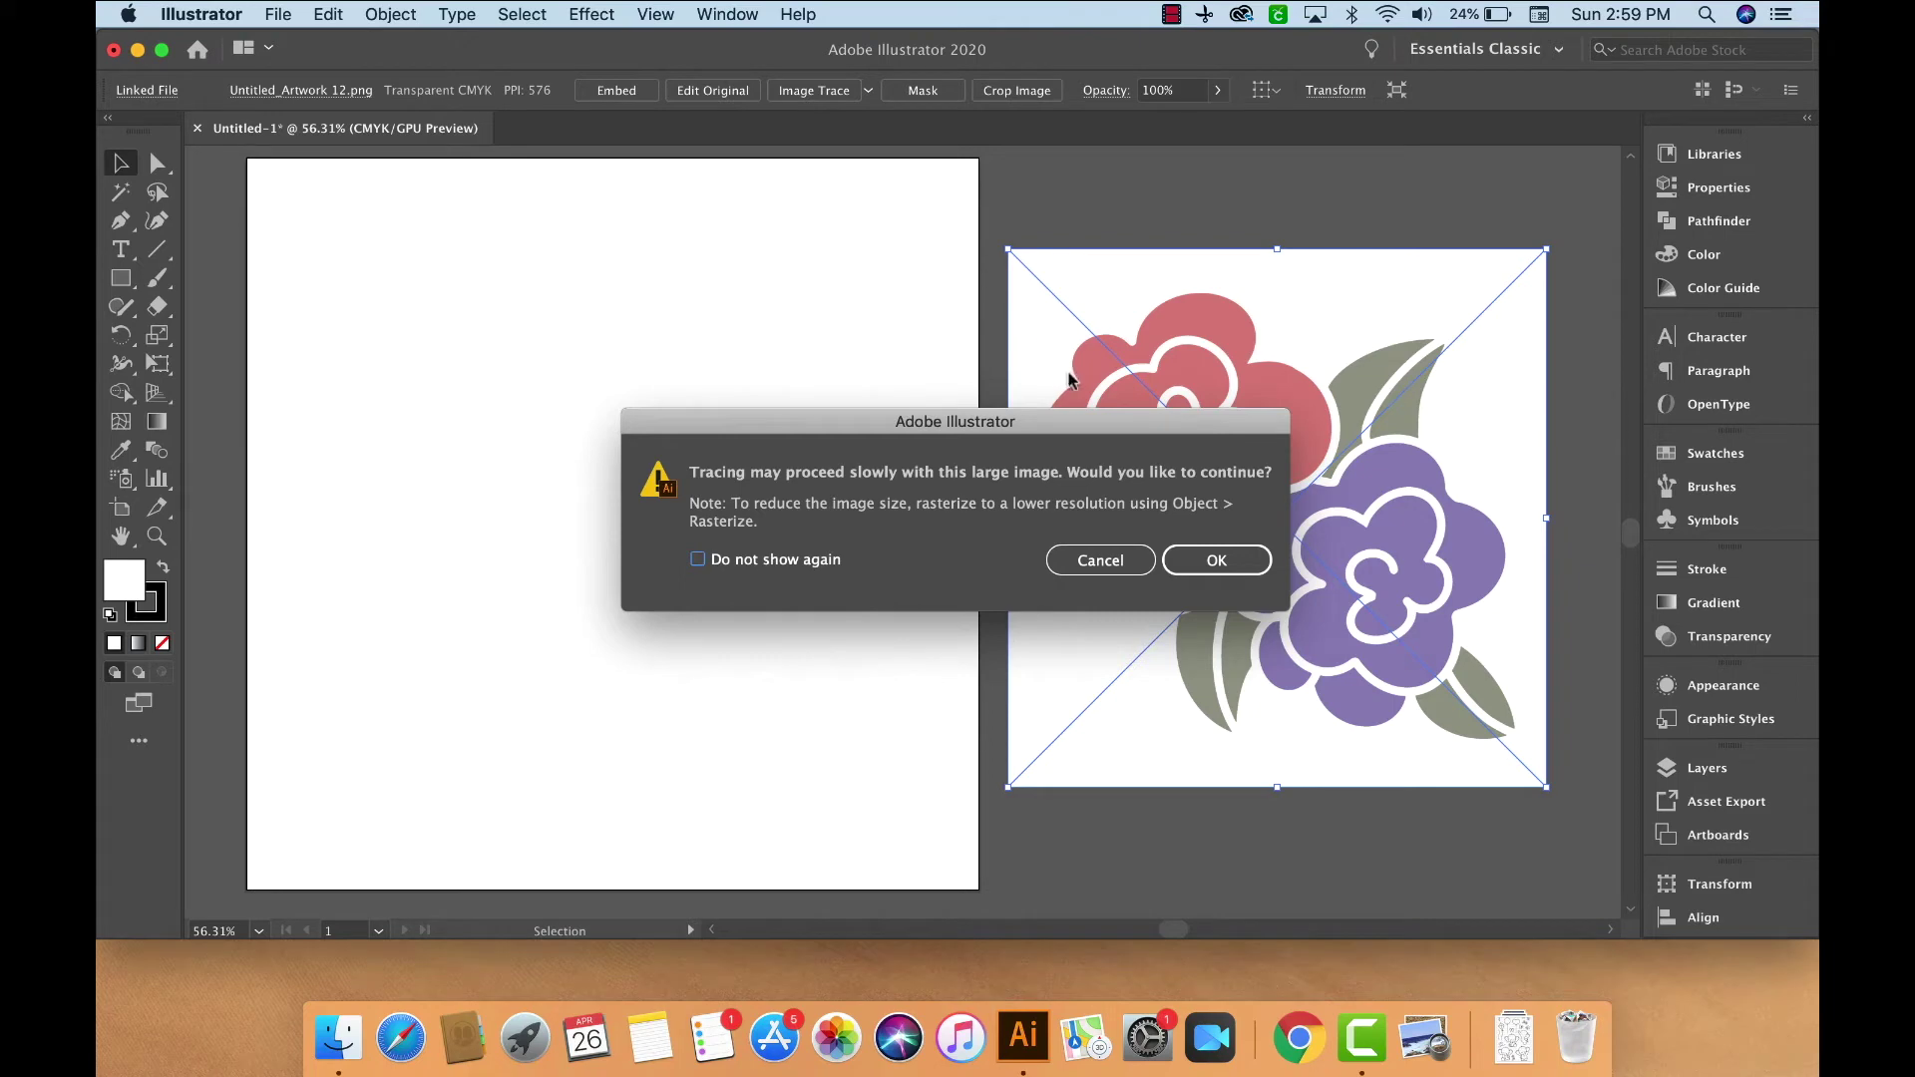
pyautogui.click(1217, 558)
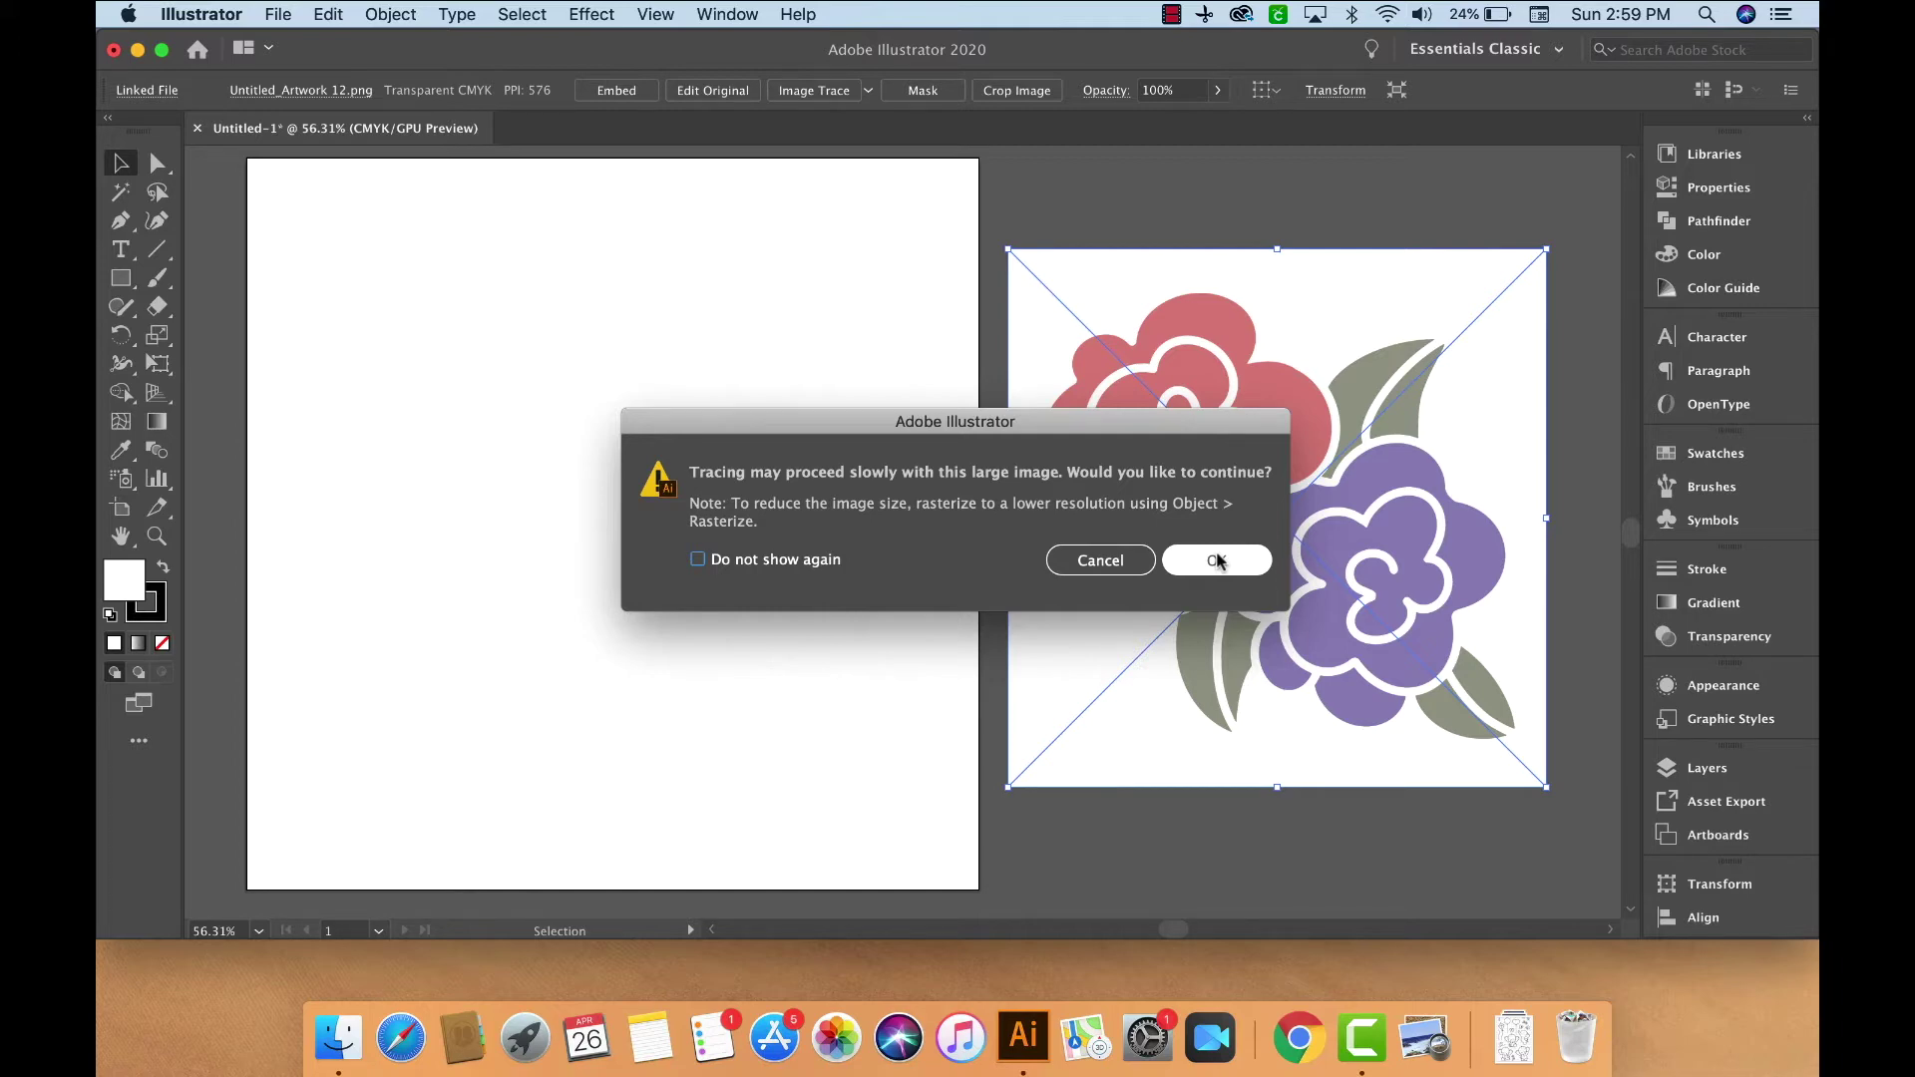
pyautogui.click(1218, 560)
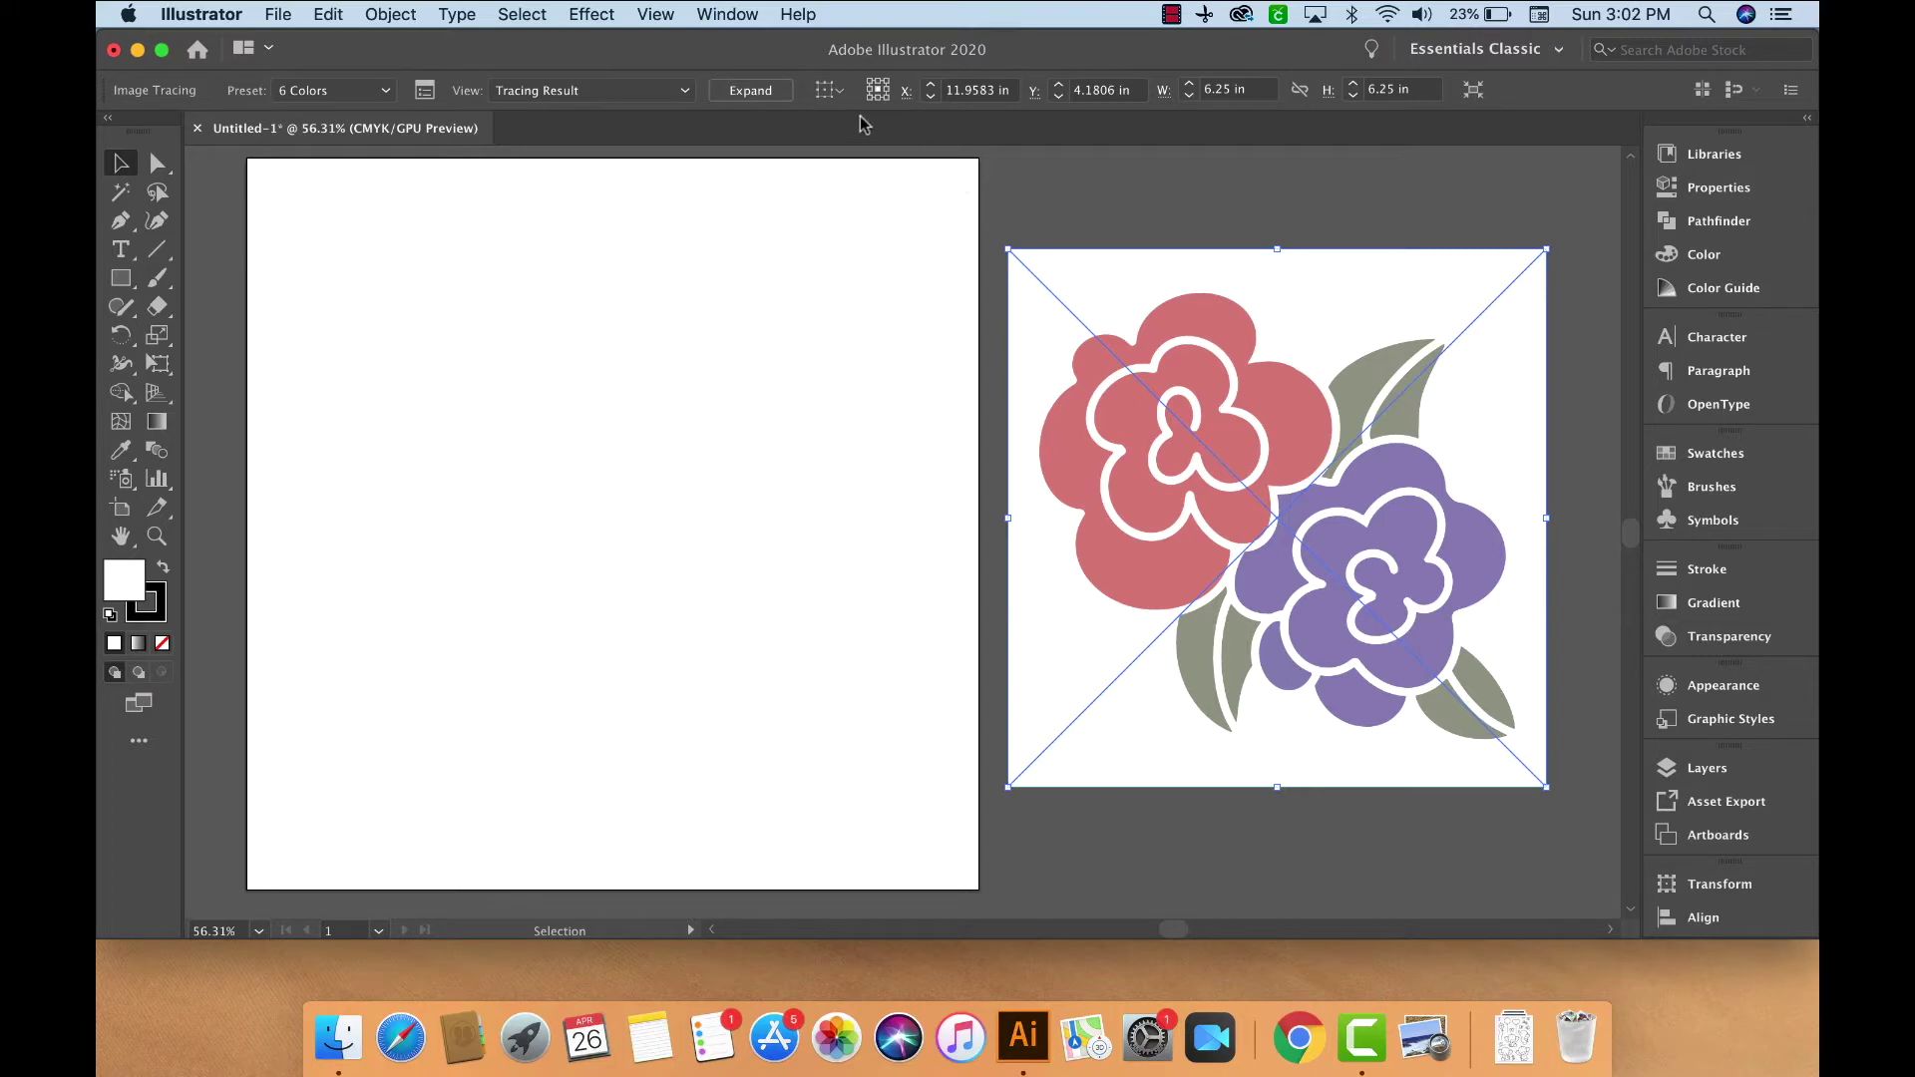
# - Expand the traced flower into paths, ungroup it via Object > Ungroup, and deselect
pyautogui.click(783, 96)
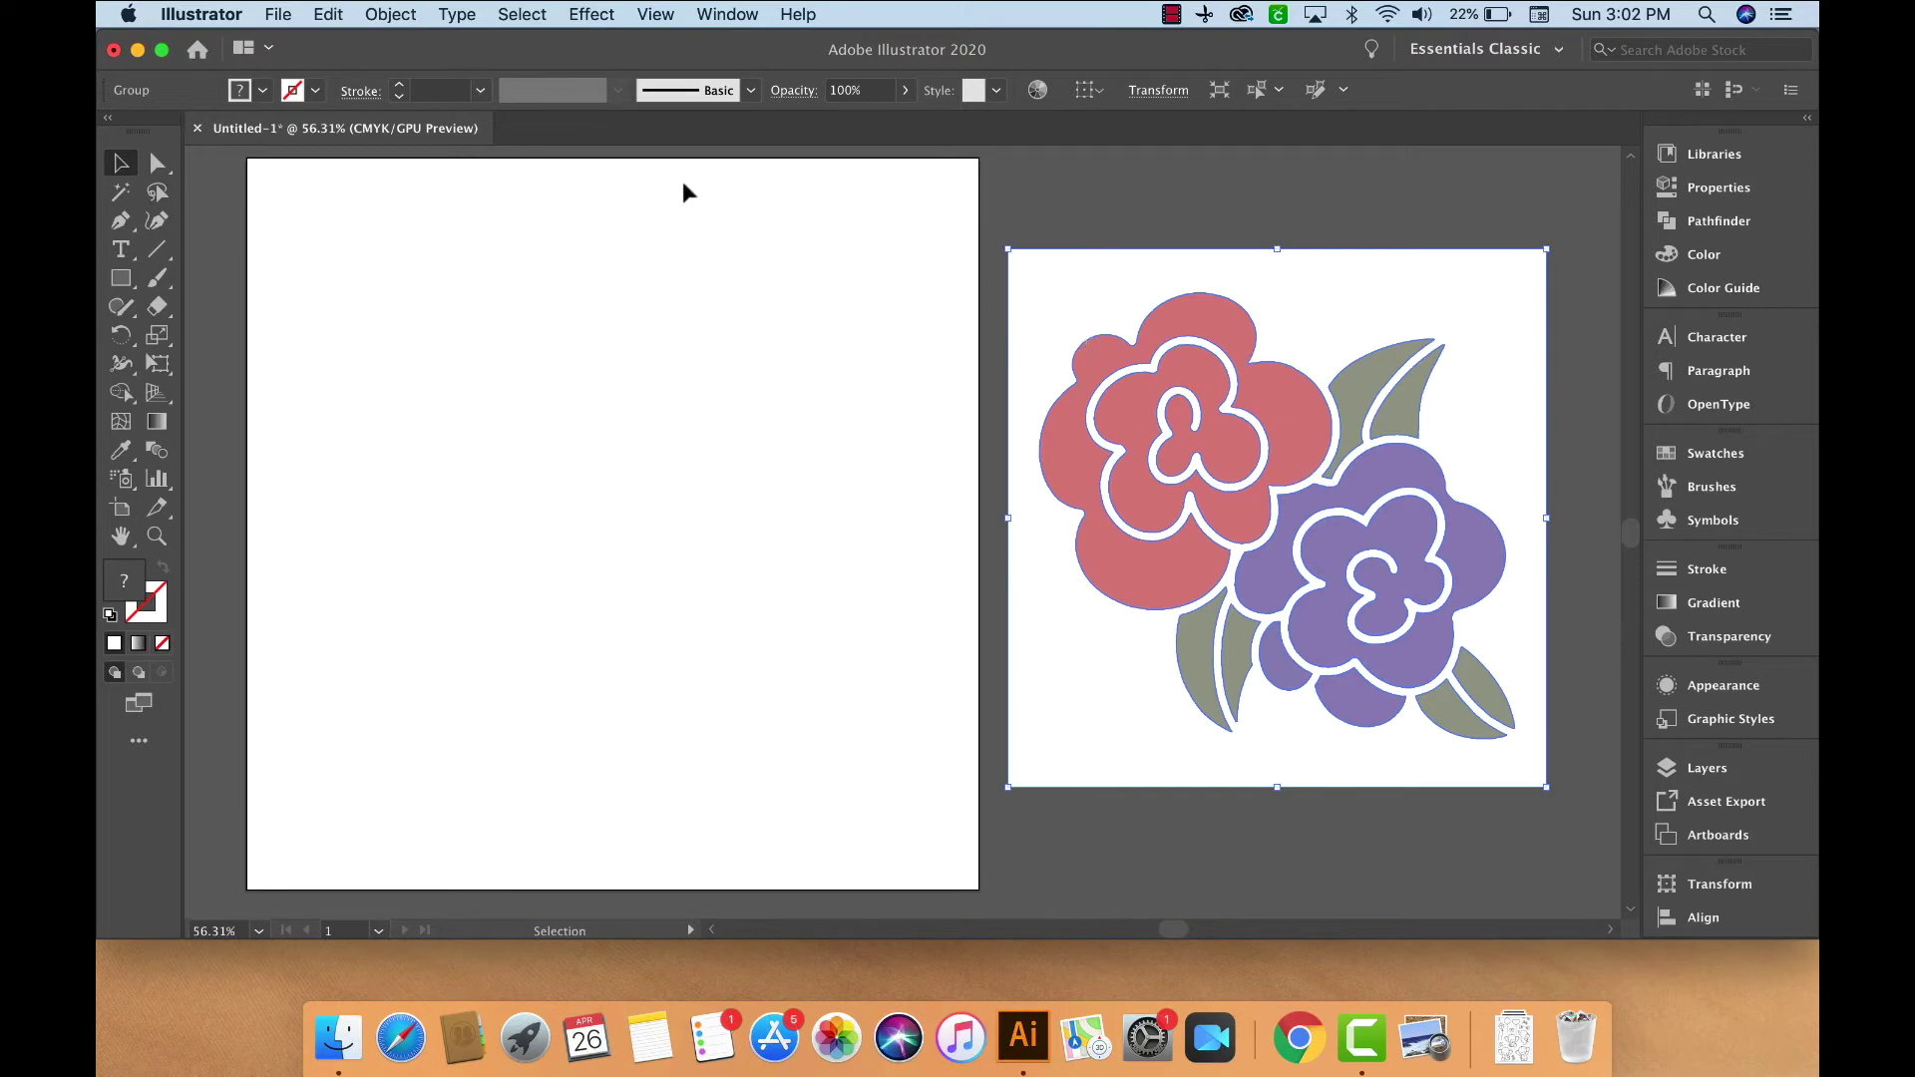
pyautogui.click(391, 14)
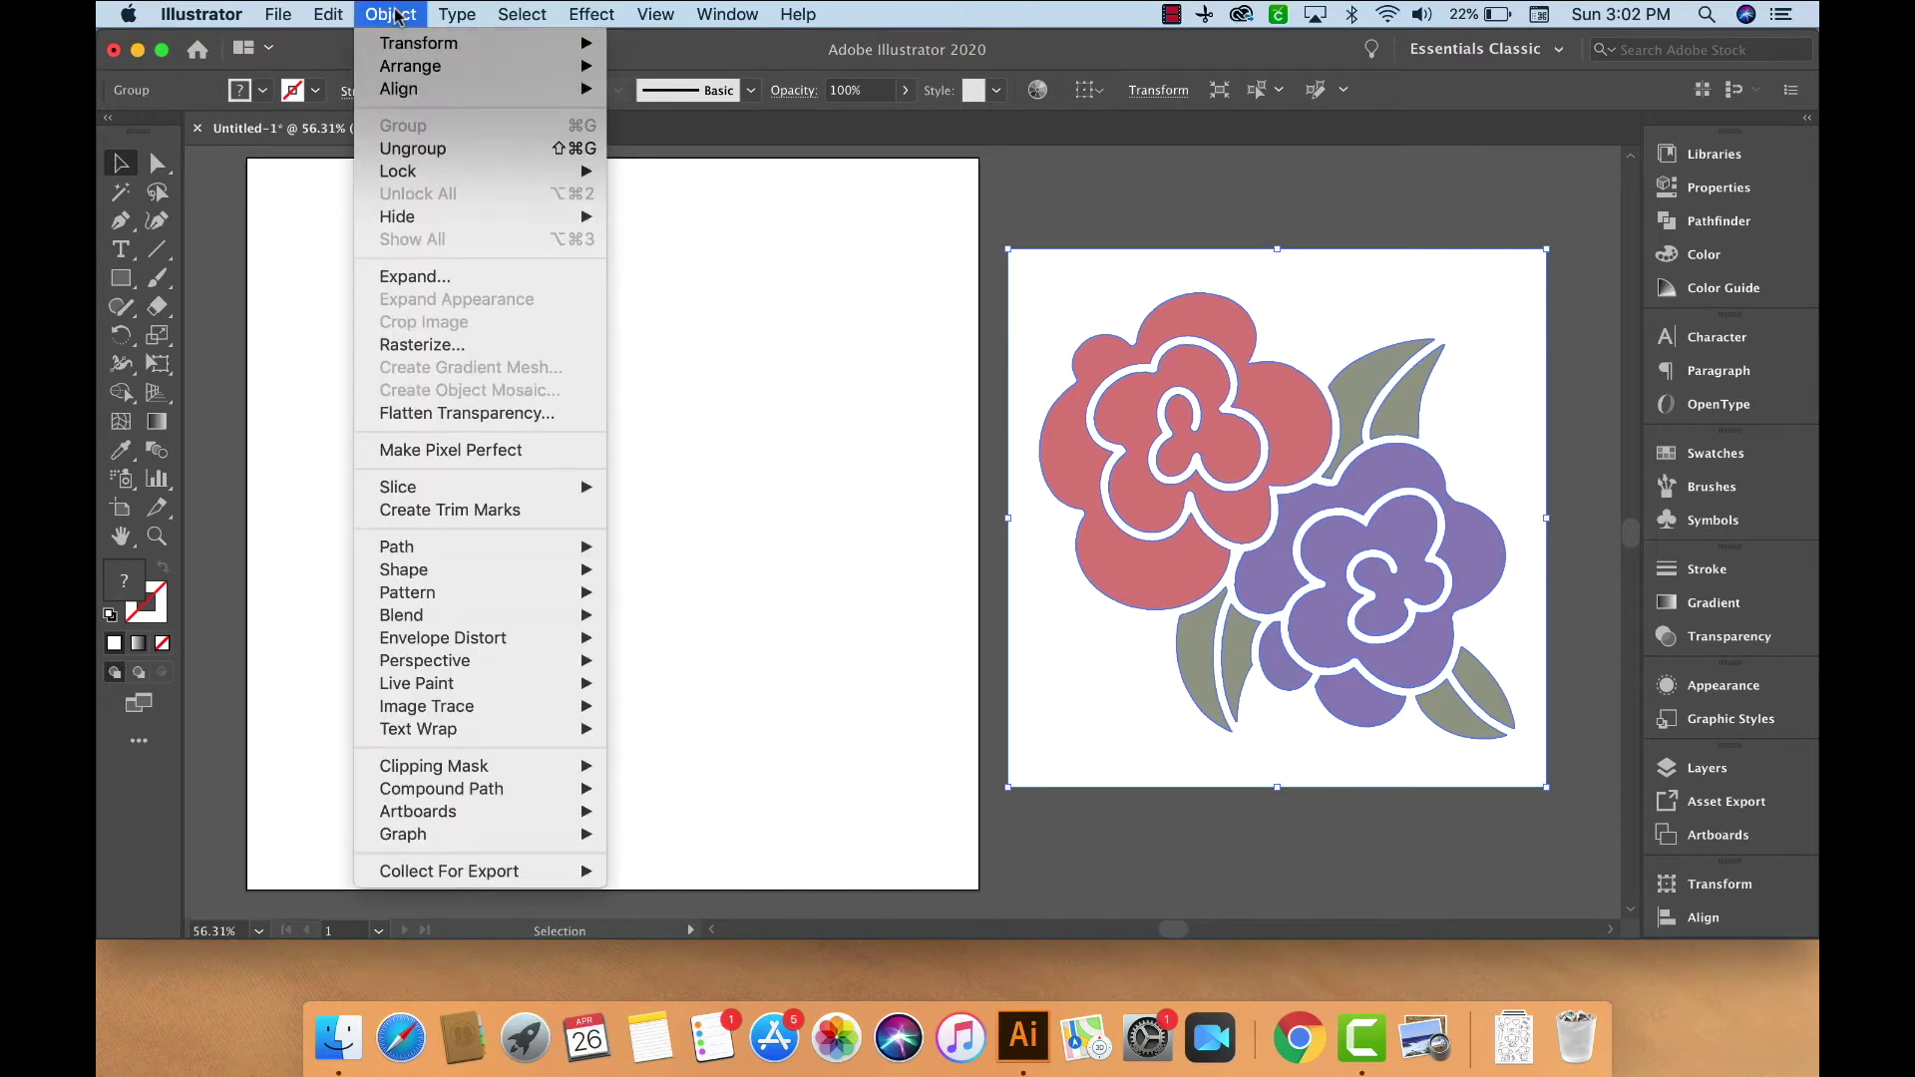
pyautogui.press('Escape')
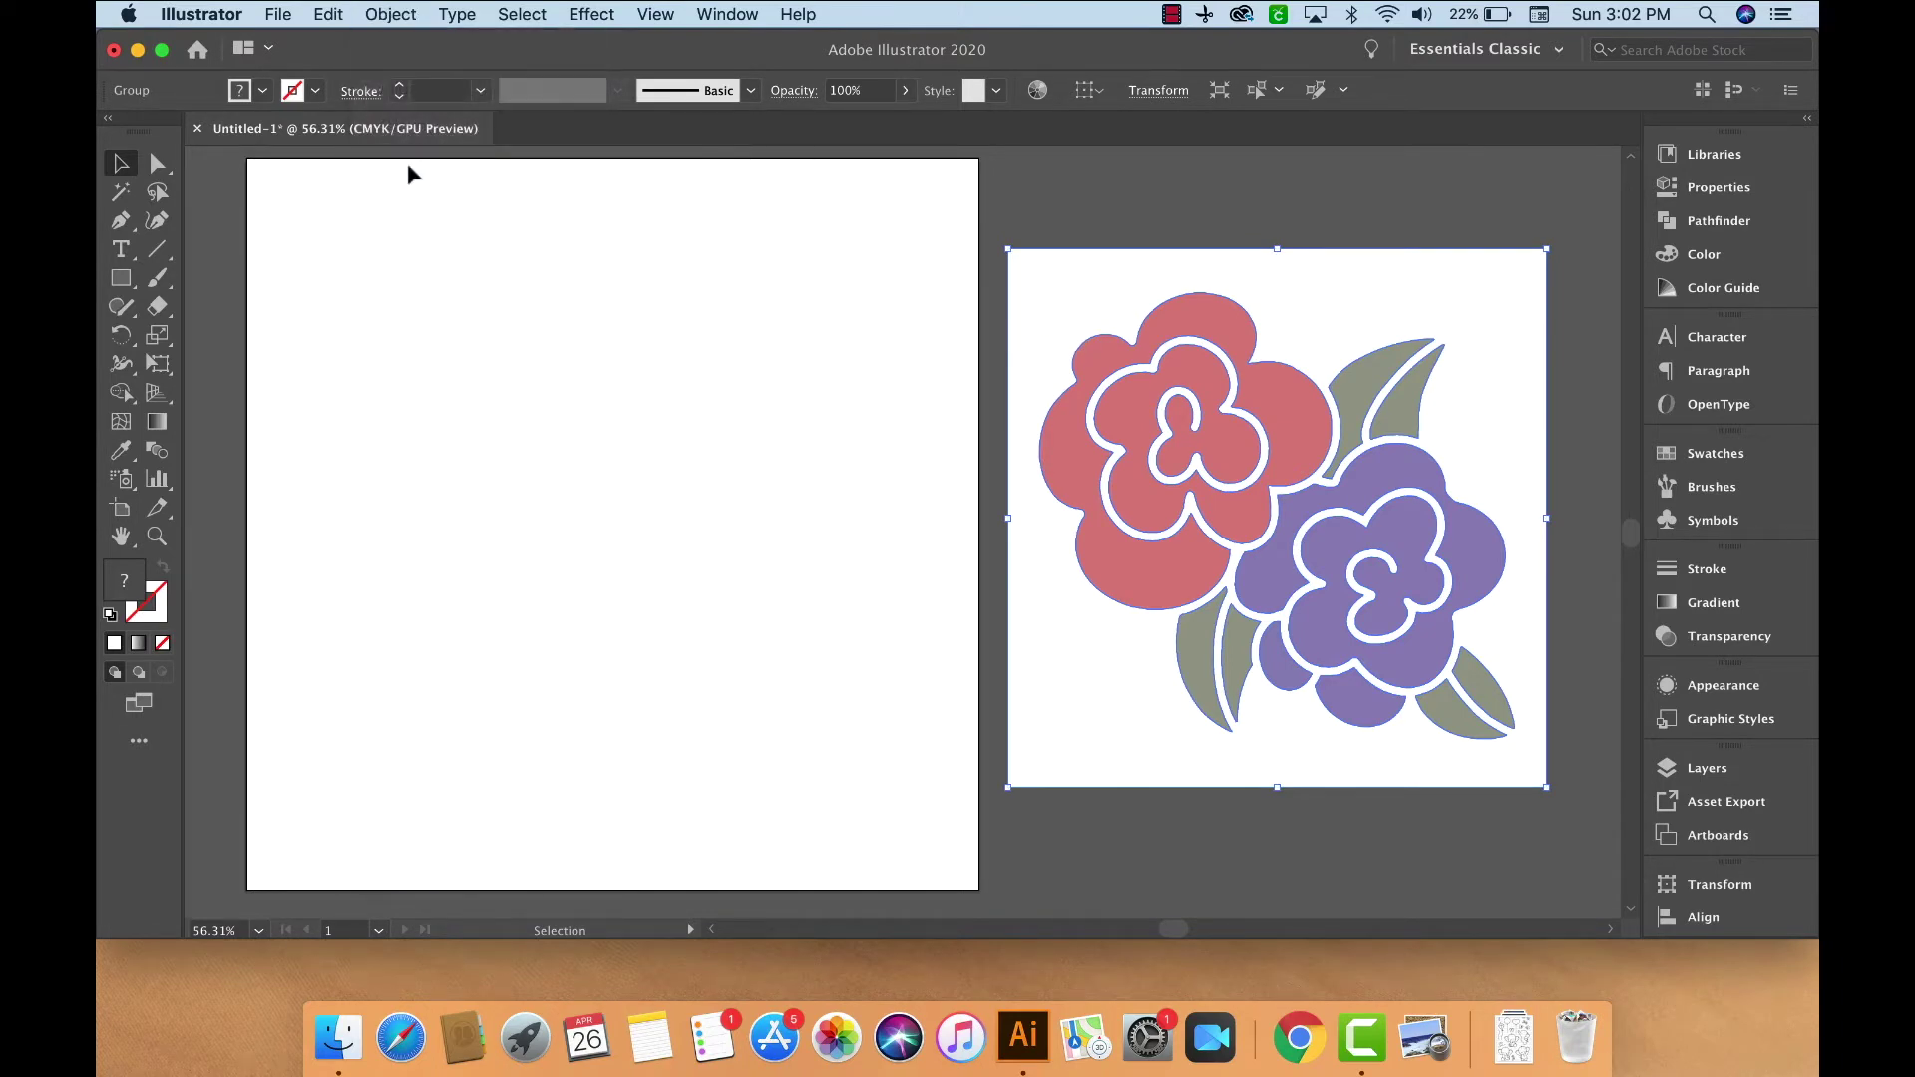
pyautogui.click(443, 14)
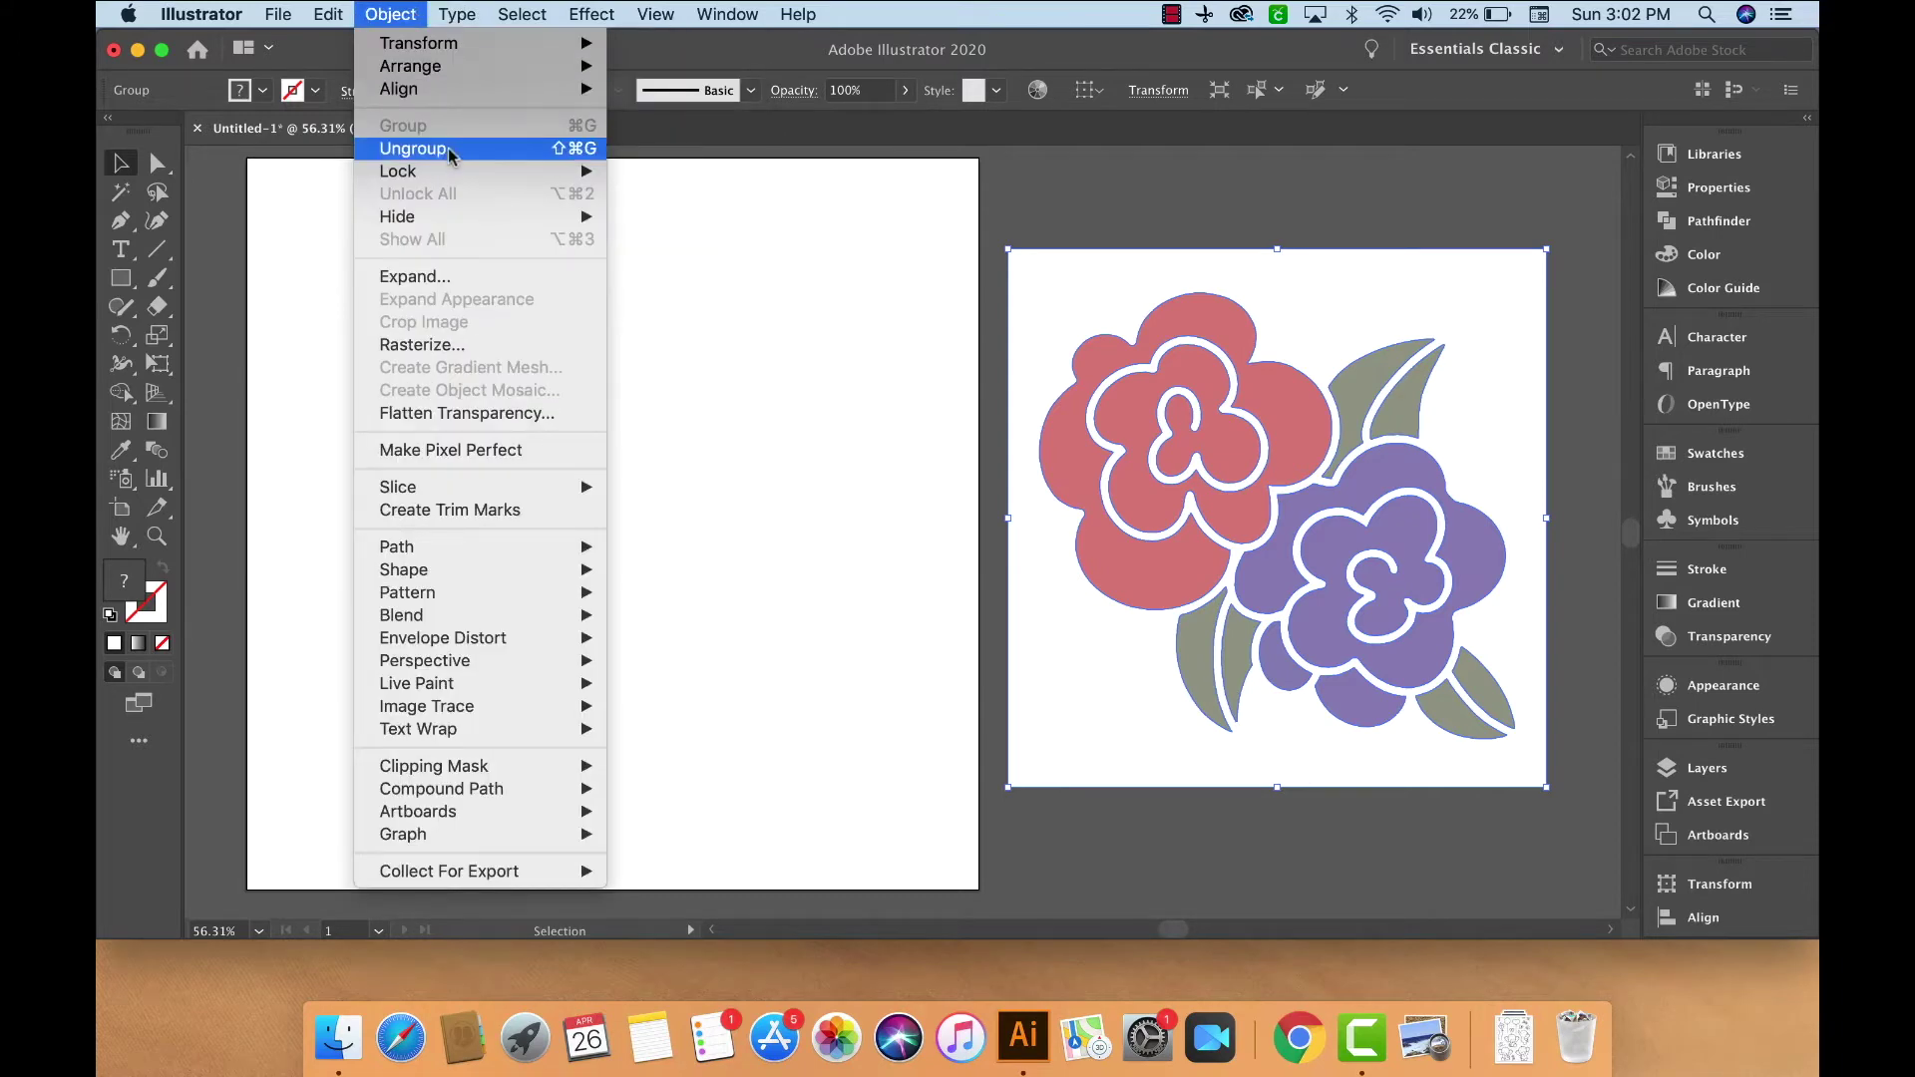
pyautogui.click(451, 154)
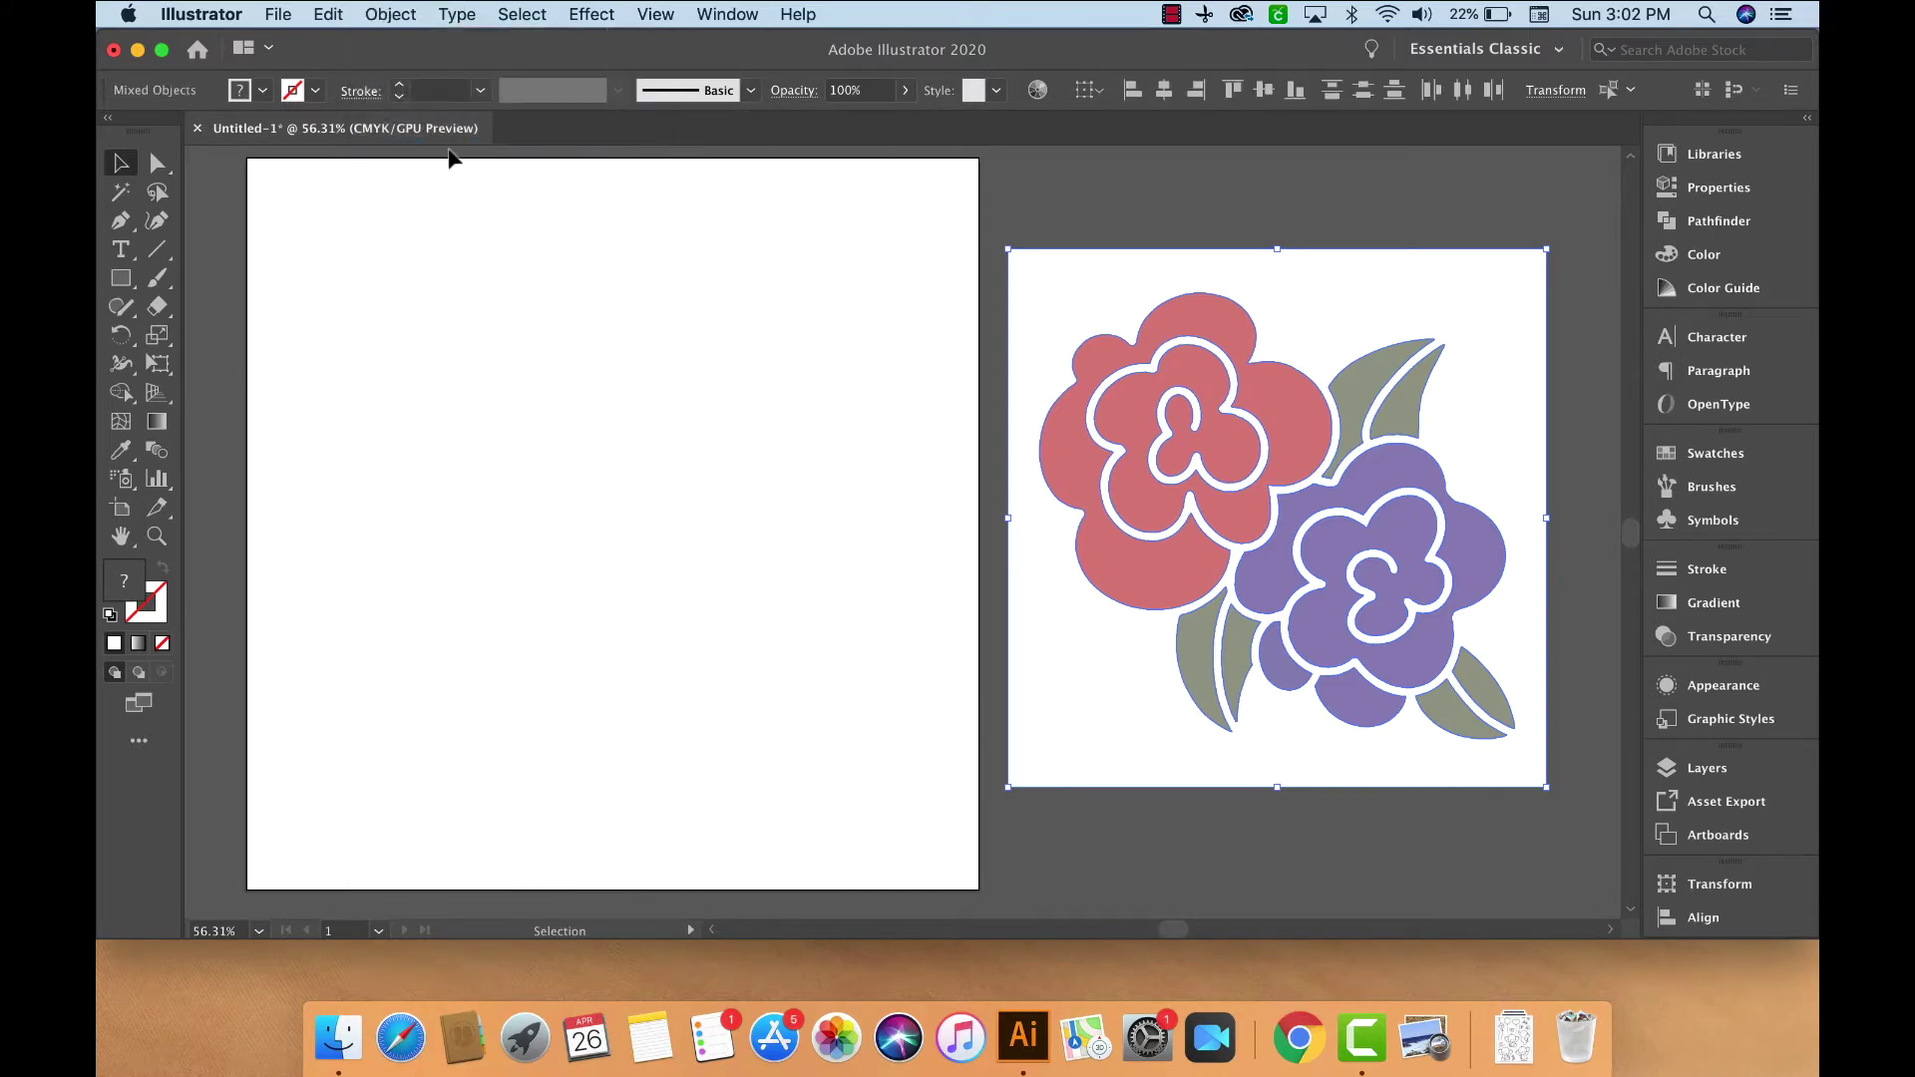
pyautogui.click(395, 12)
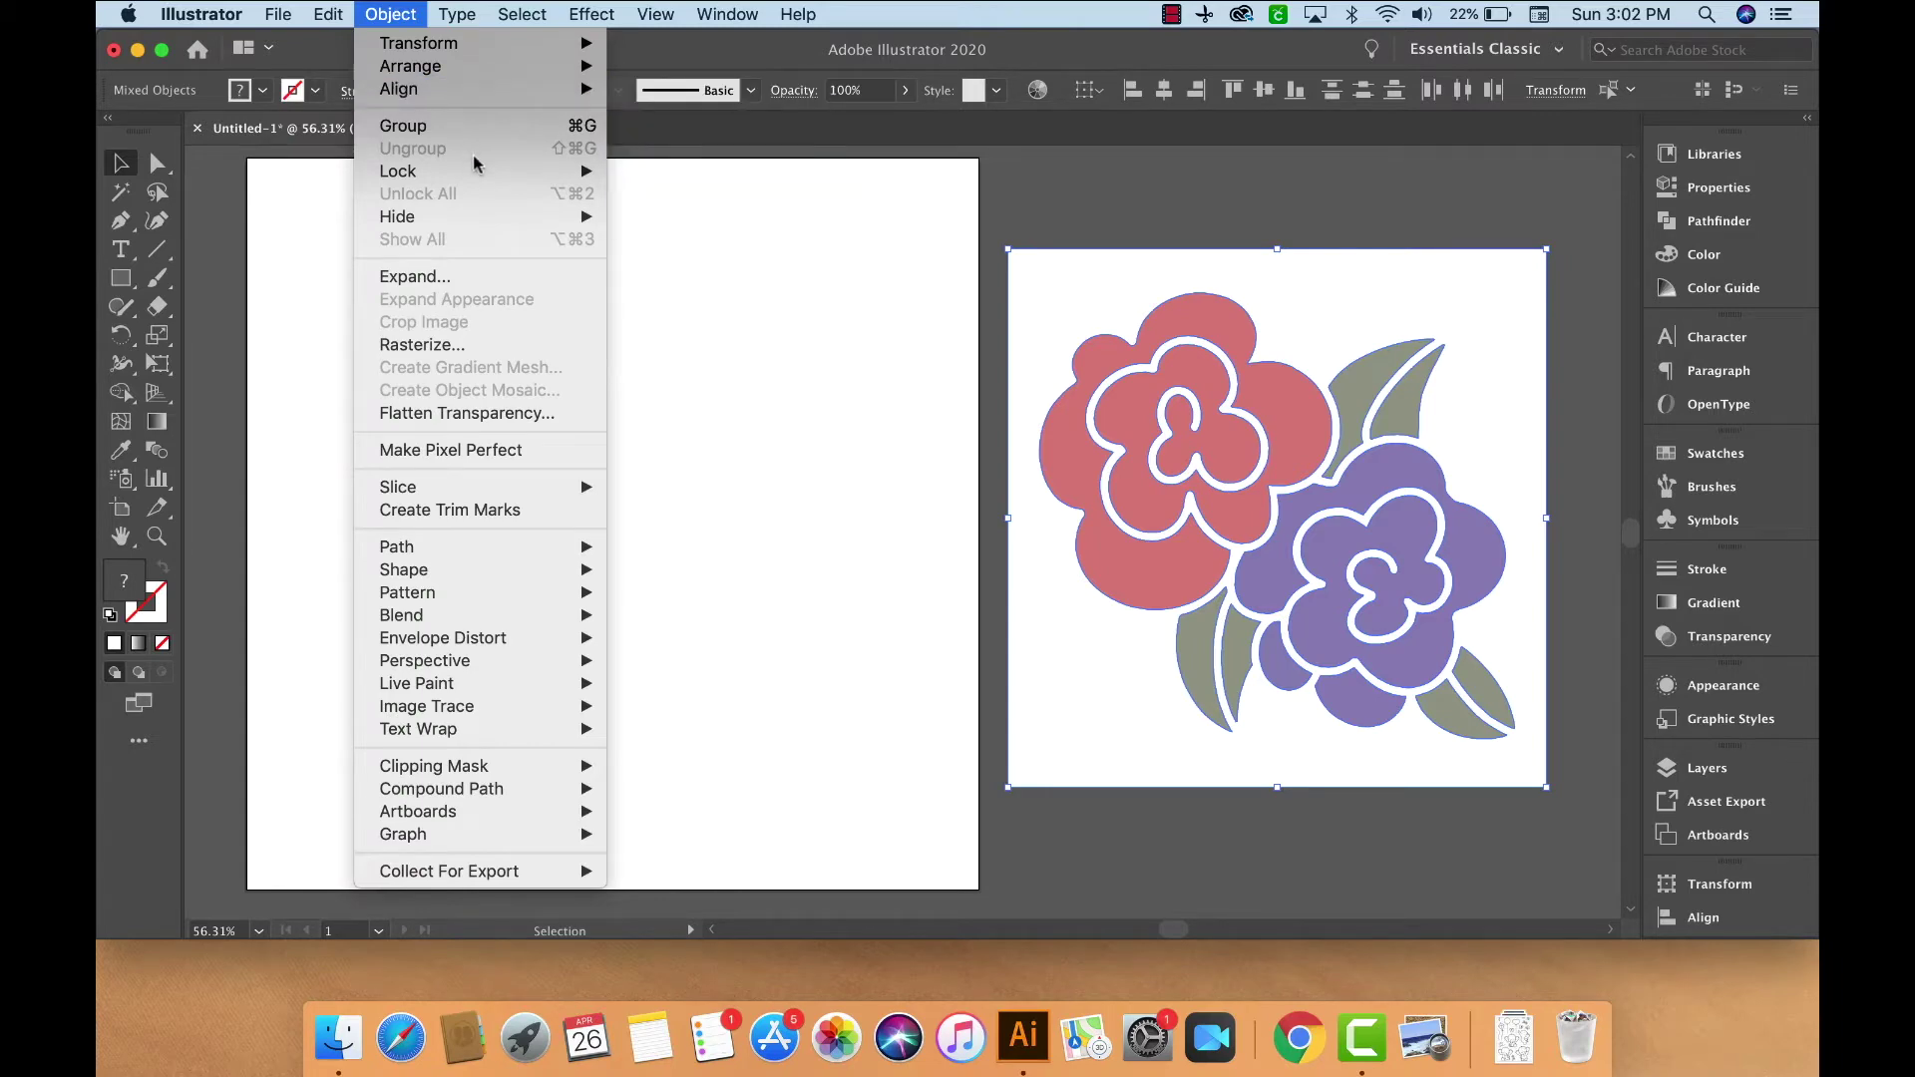
pyautogui.press('Escape')
pyautogui.click(1107, 199)
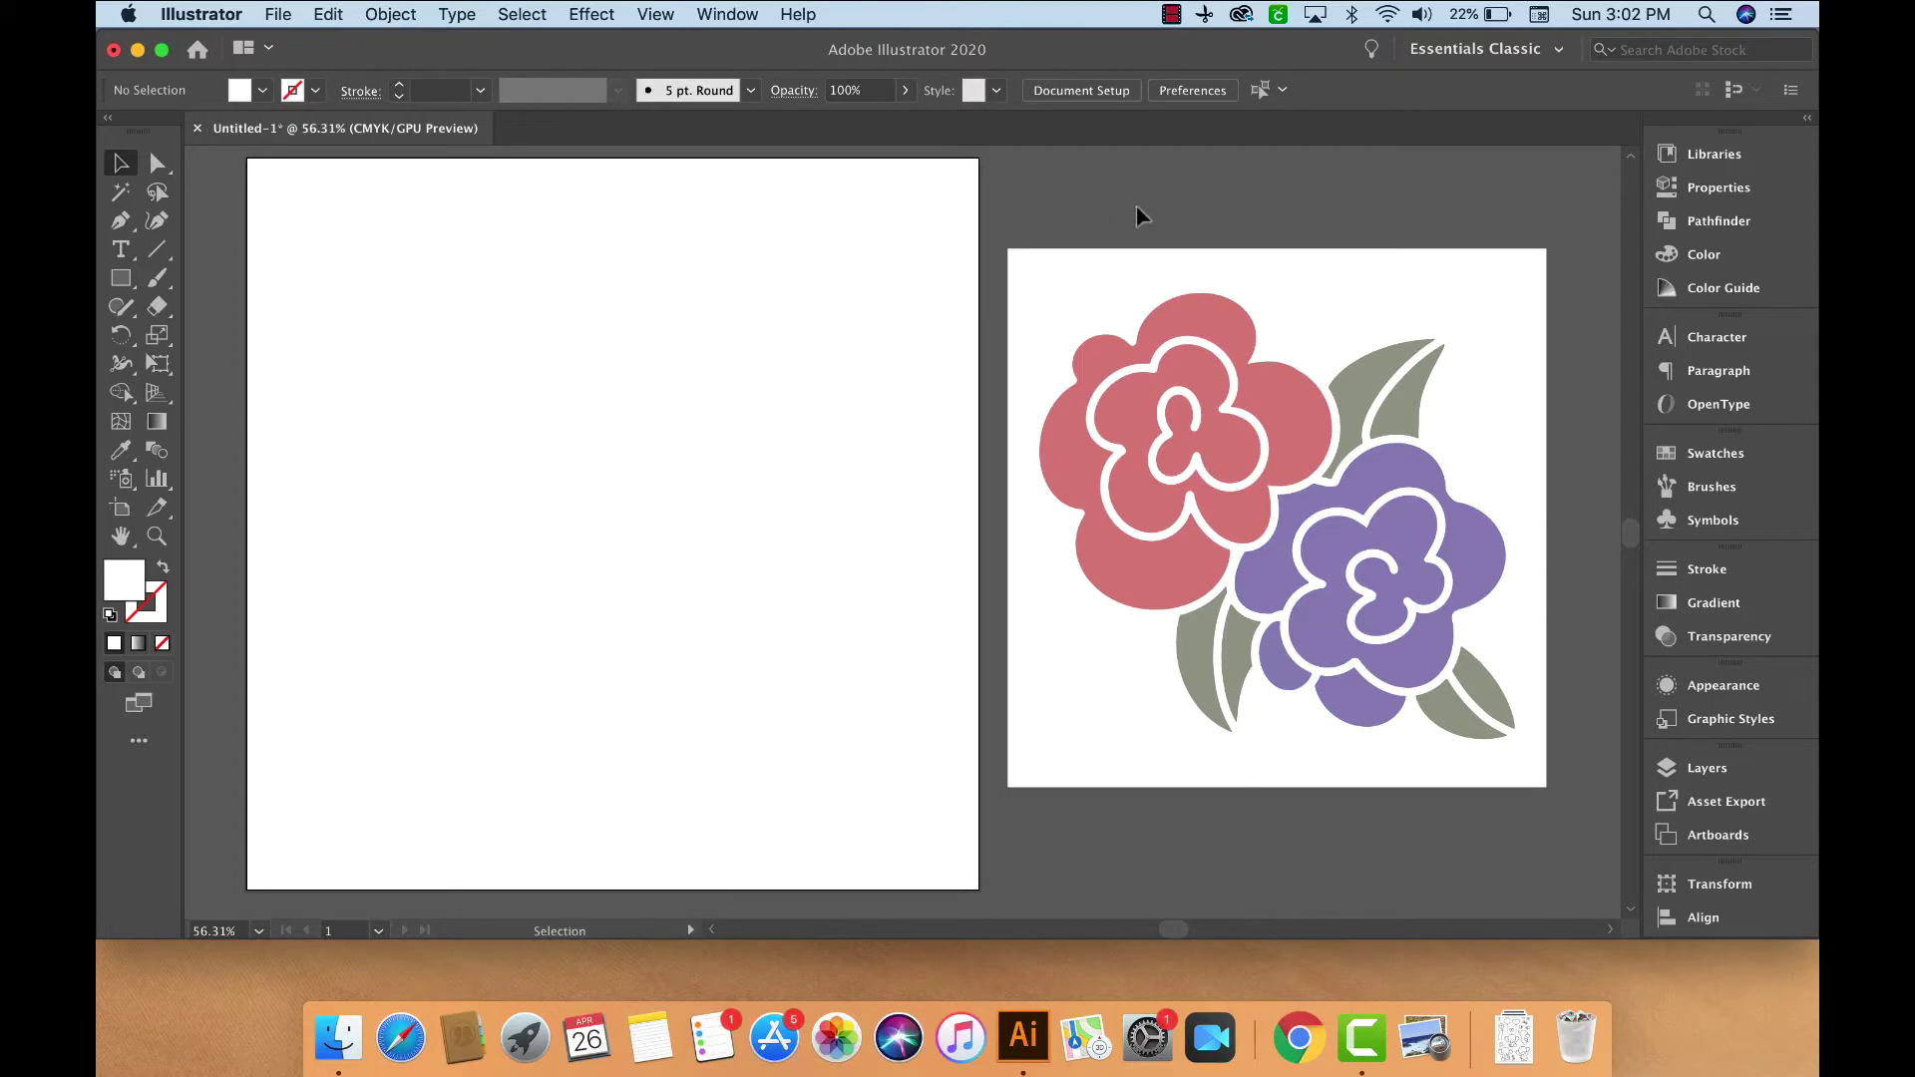
# - Delete the white background and outlines, and move the pink flower up and left
pyautogui.click(1093, 267)
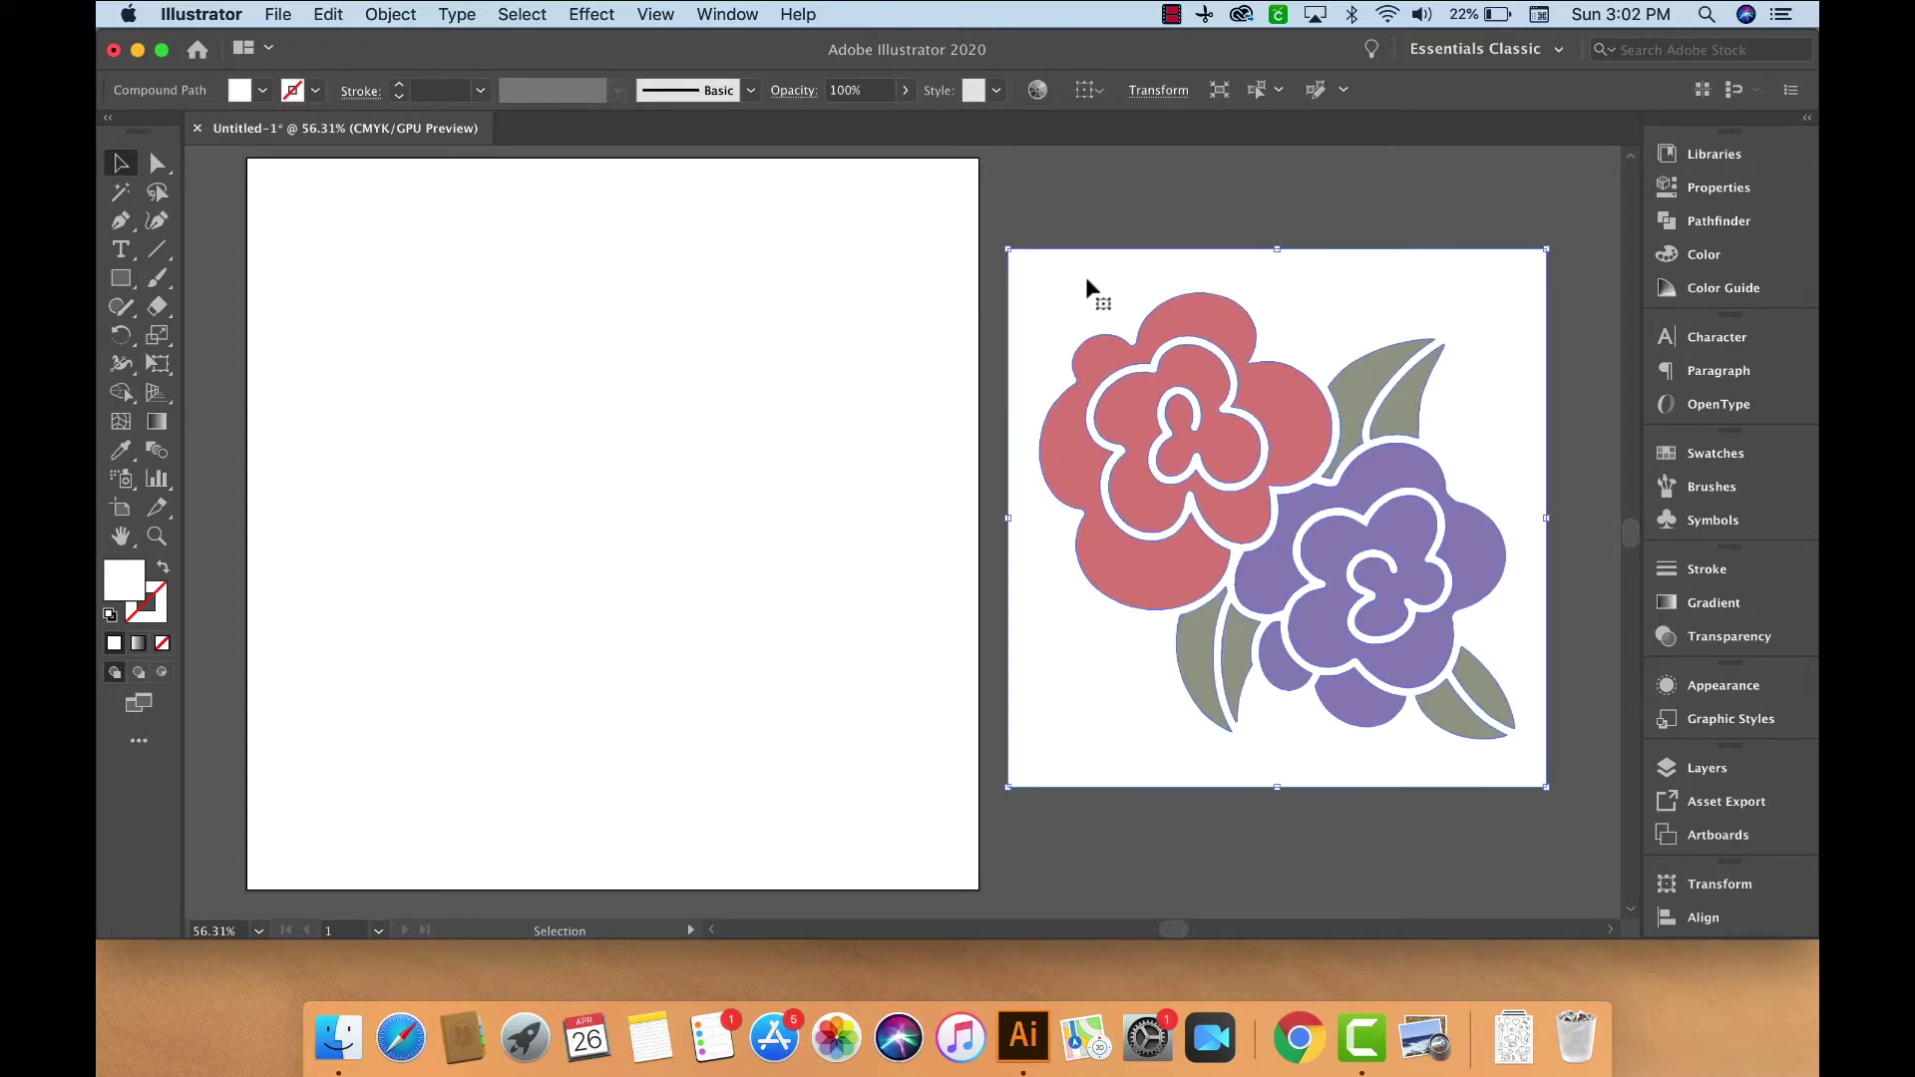
pyautogui.press('Delete')
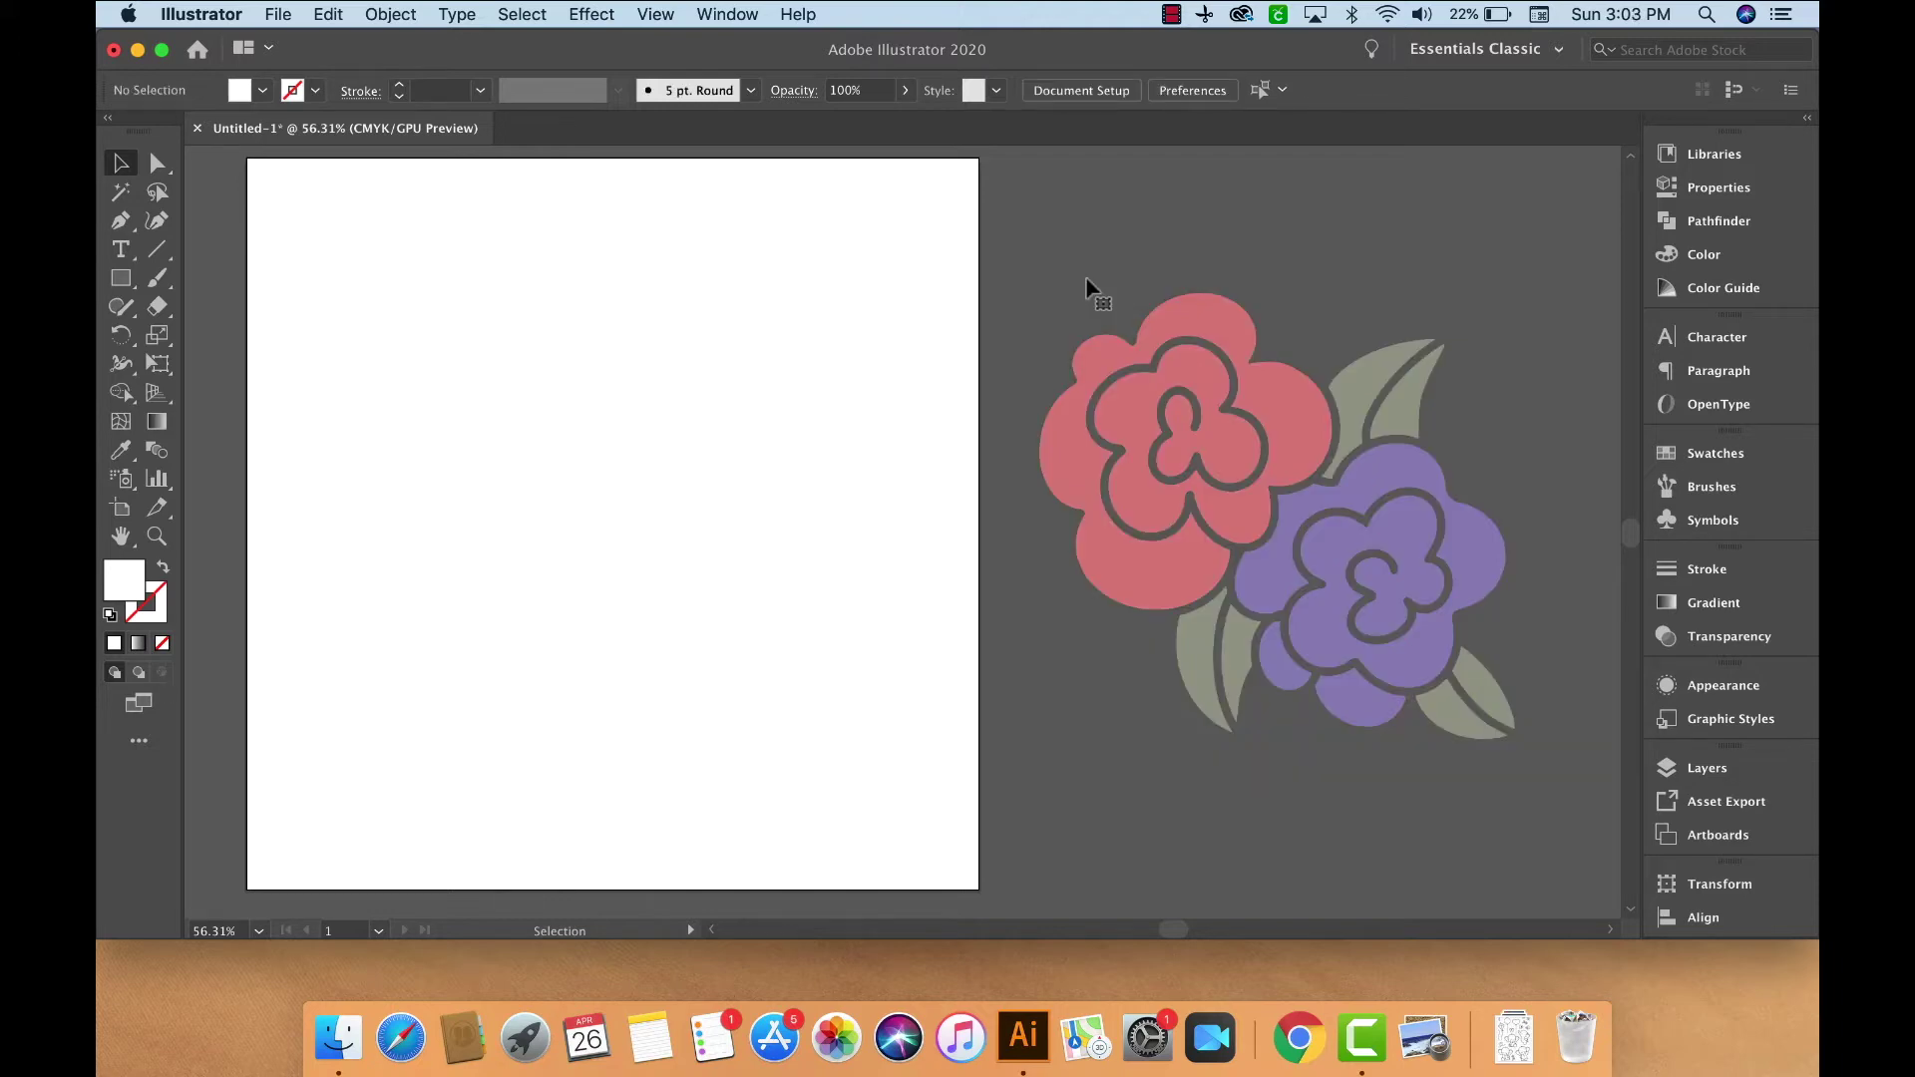
pyautogui.click(1098, 355)
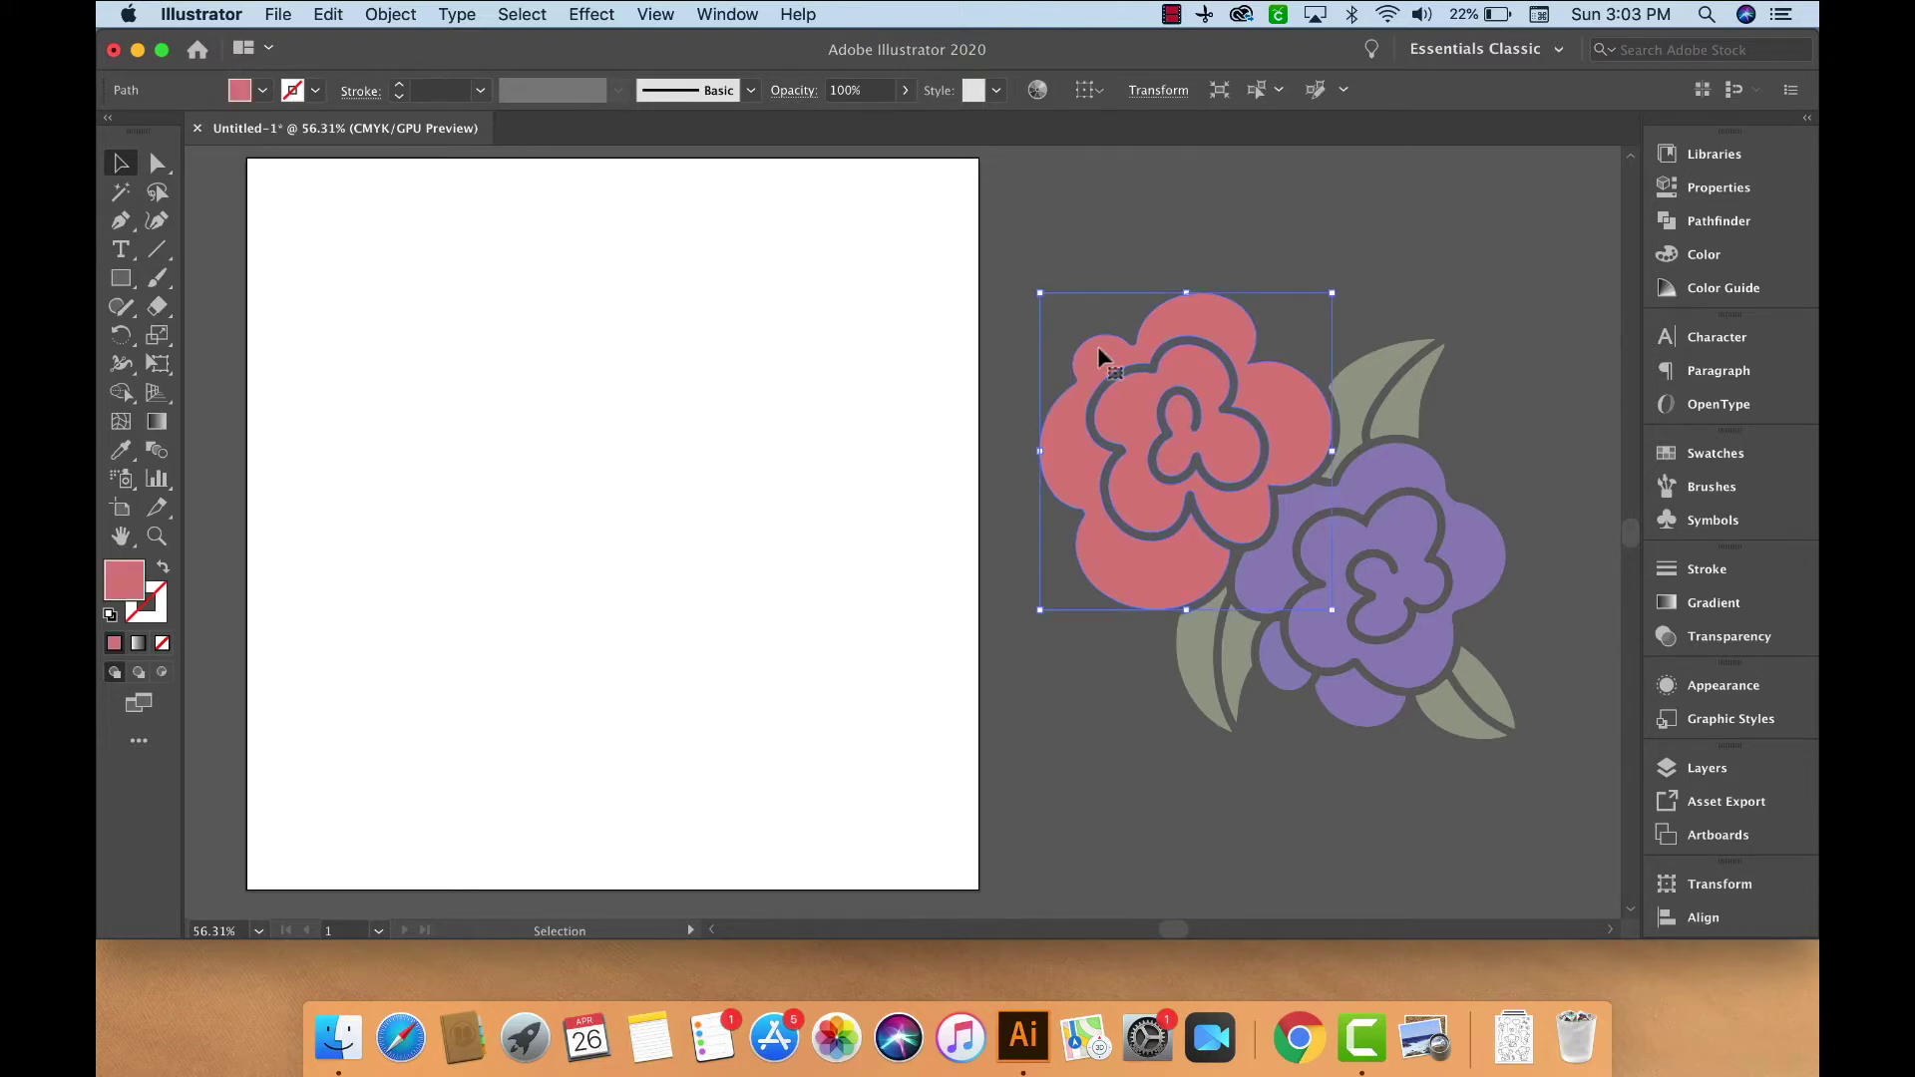
pyautogui.moveTo(1098, 352); pyautogui.dragTo(1058, 323)
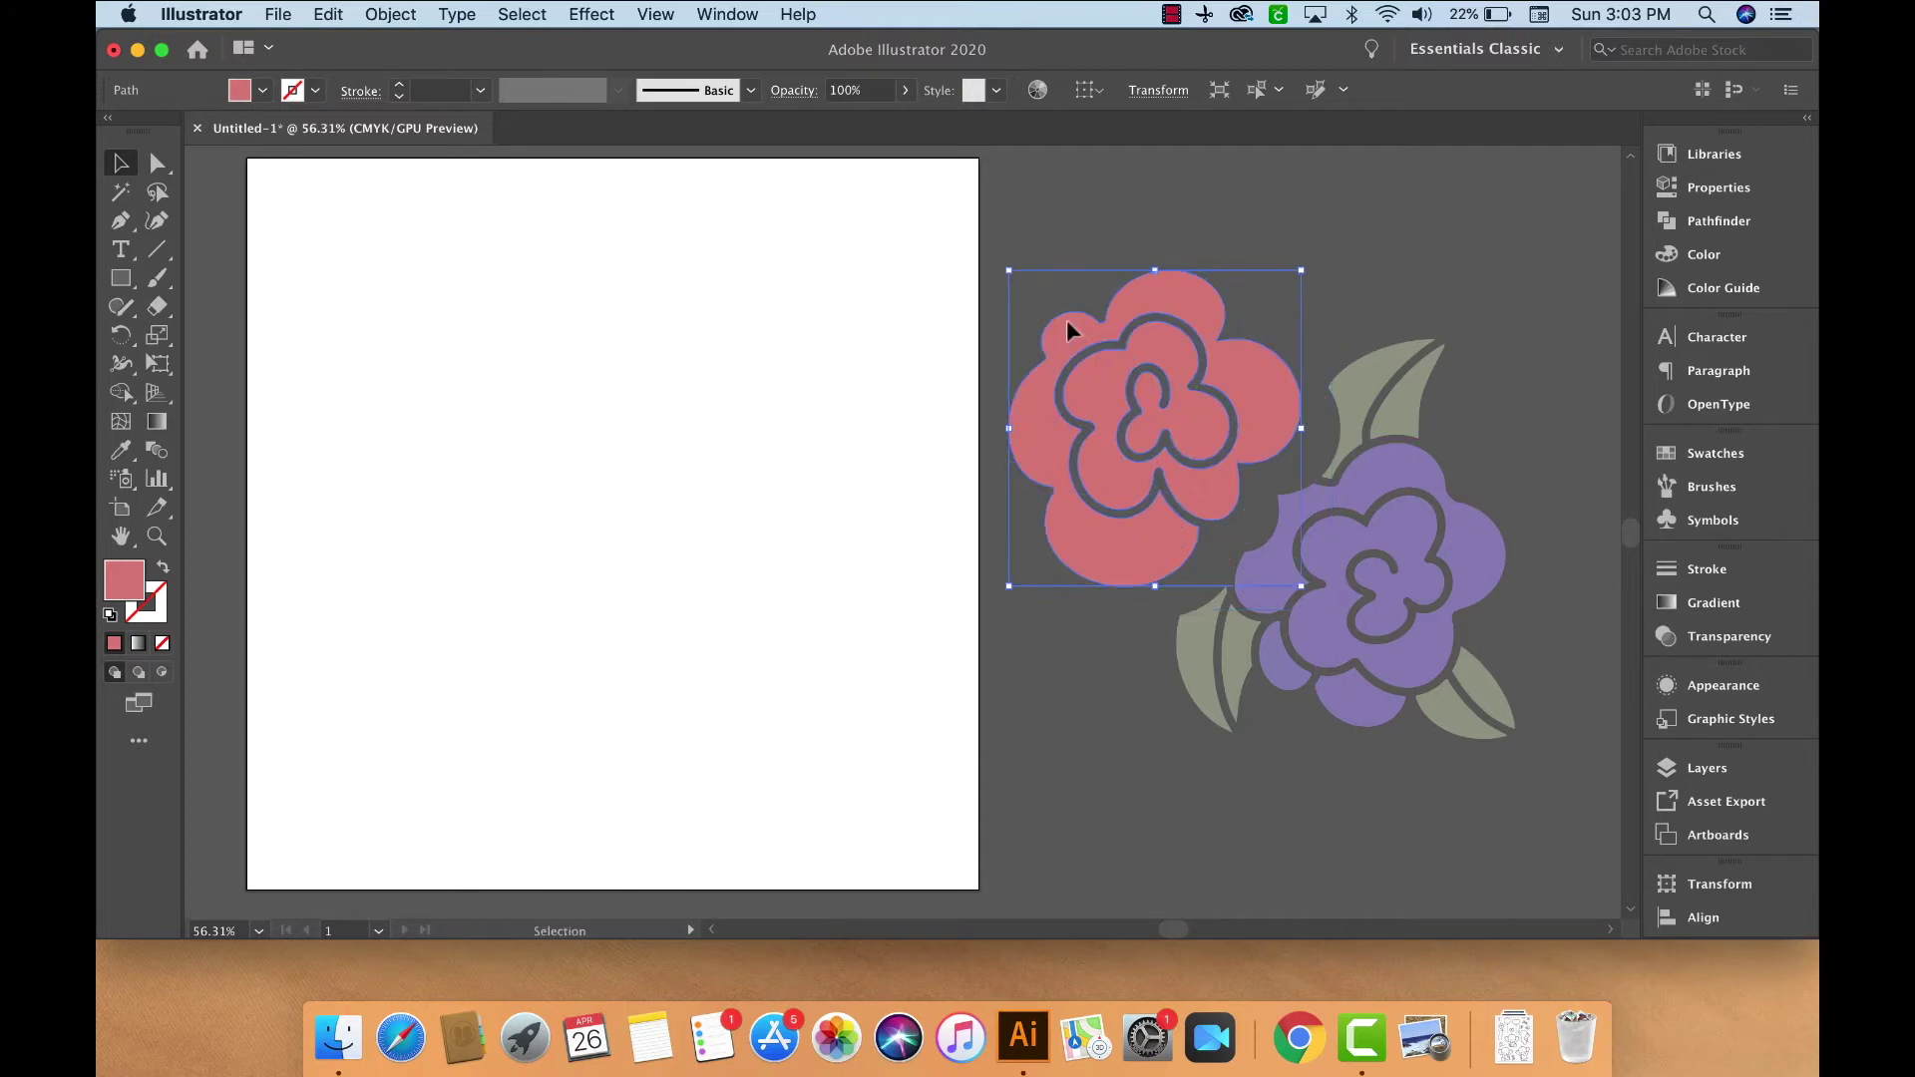
pyautogui.click(1043, 243)
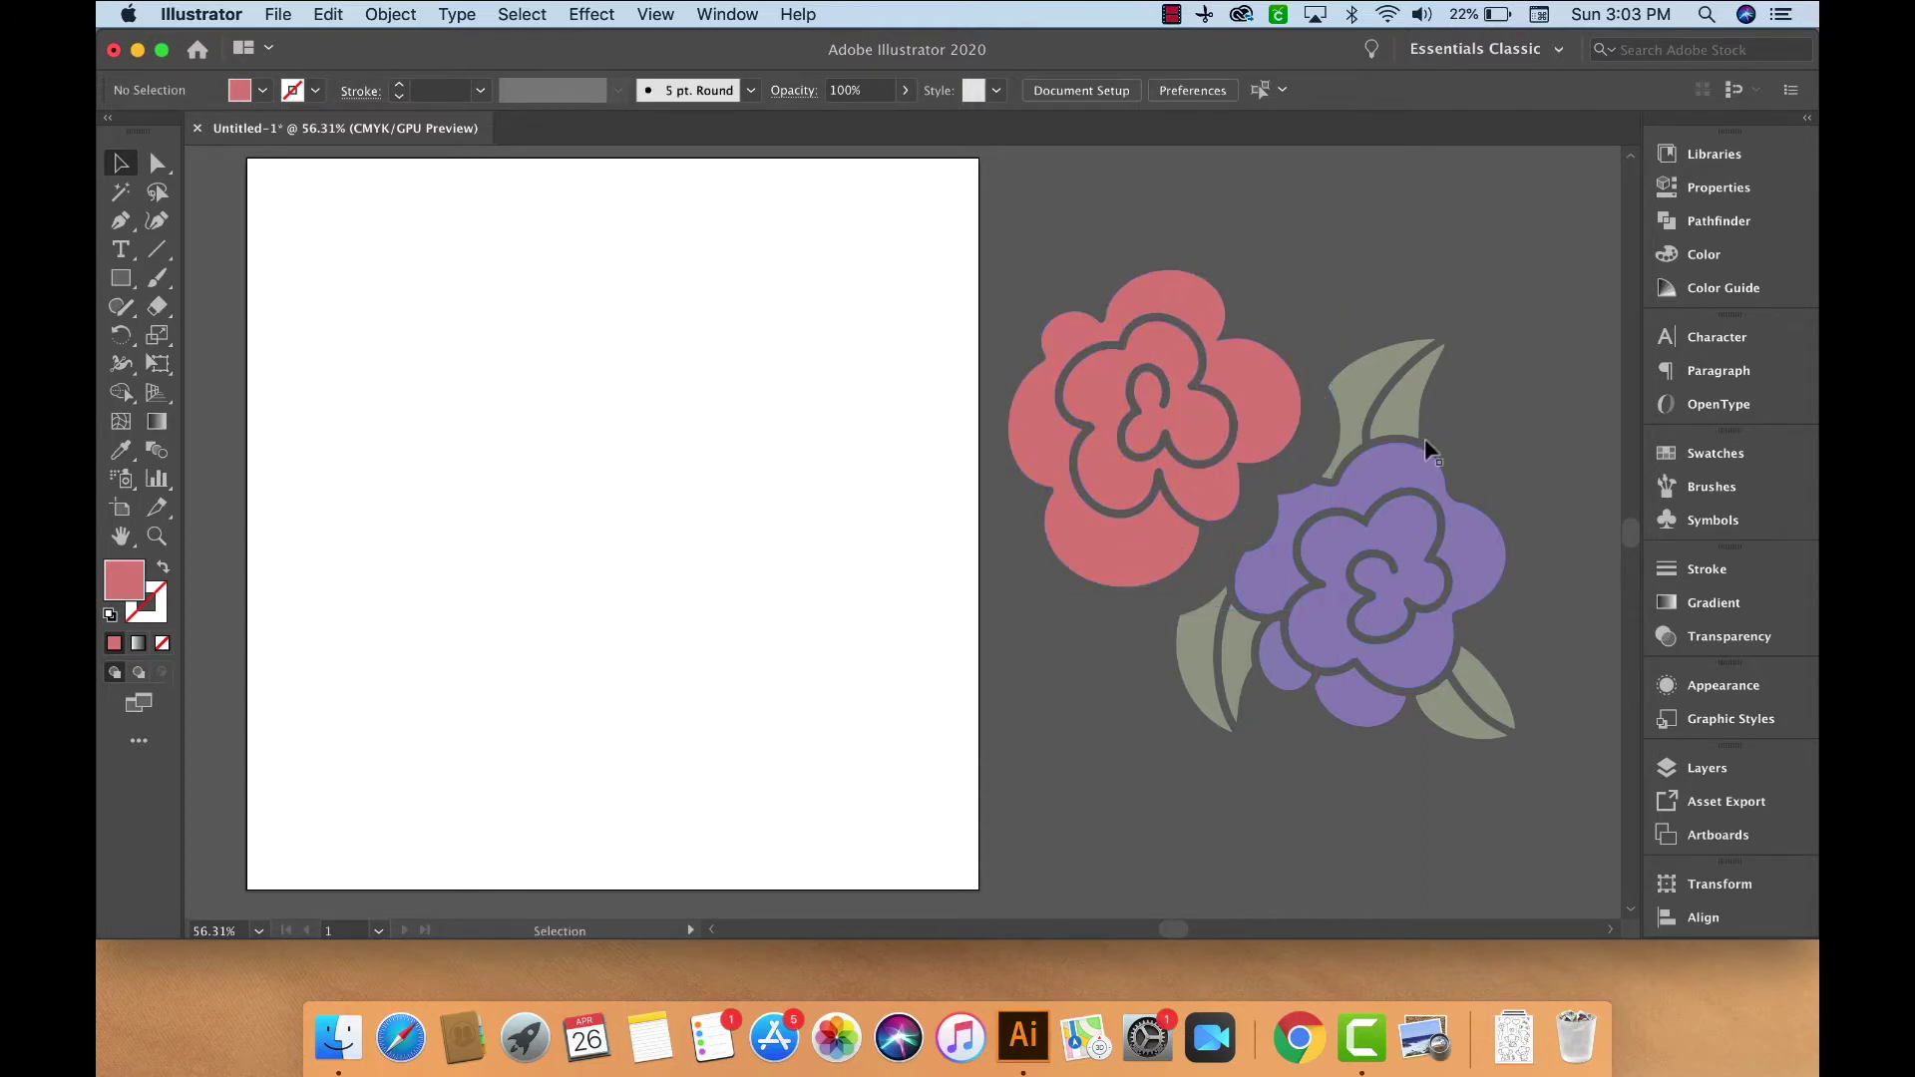
# - Pull the top leaf's pieces apart, shifting the right strip right and the left piece up
pyautogui.doubleClick(1410, 403)
pyautogui.doubleClick(1488, 385)
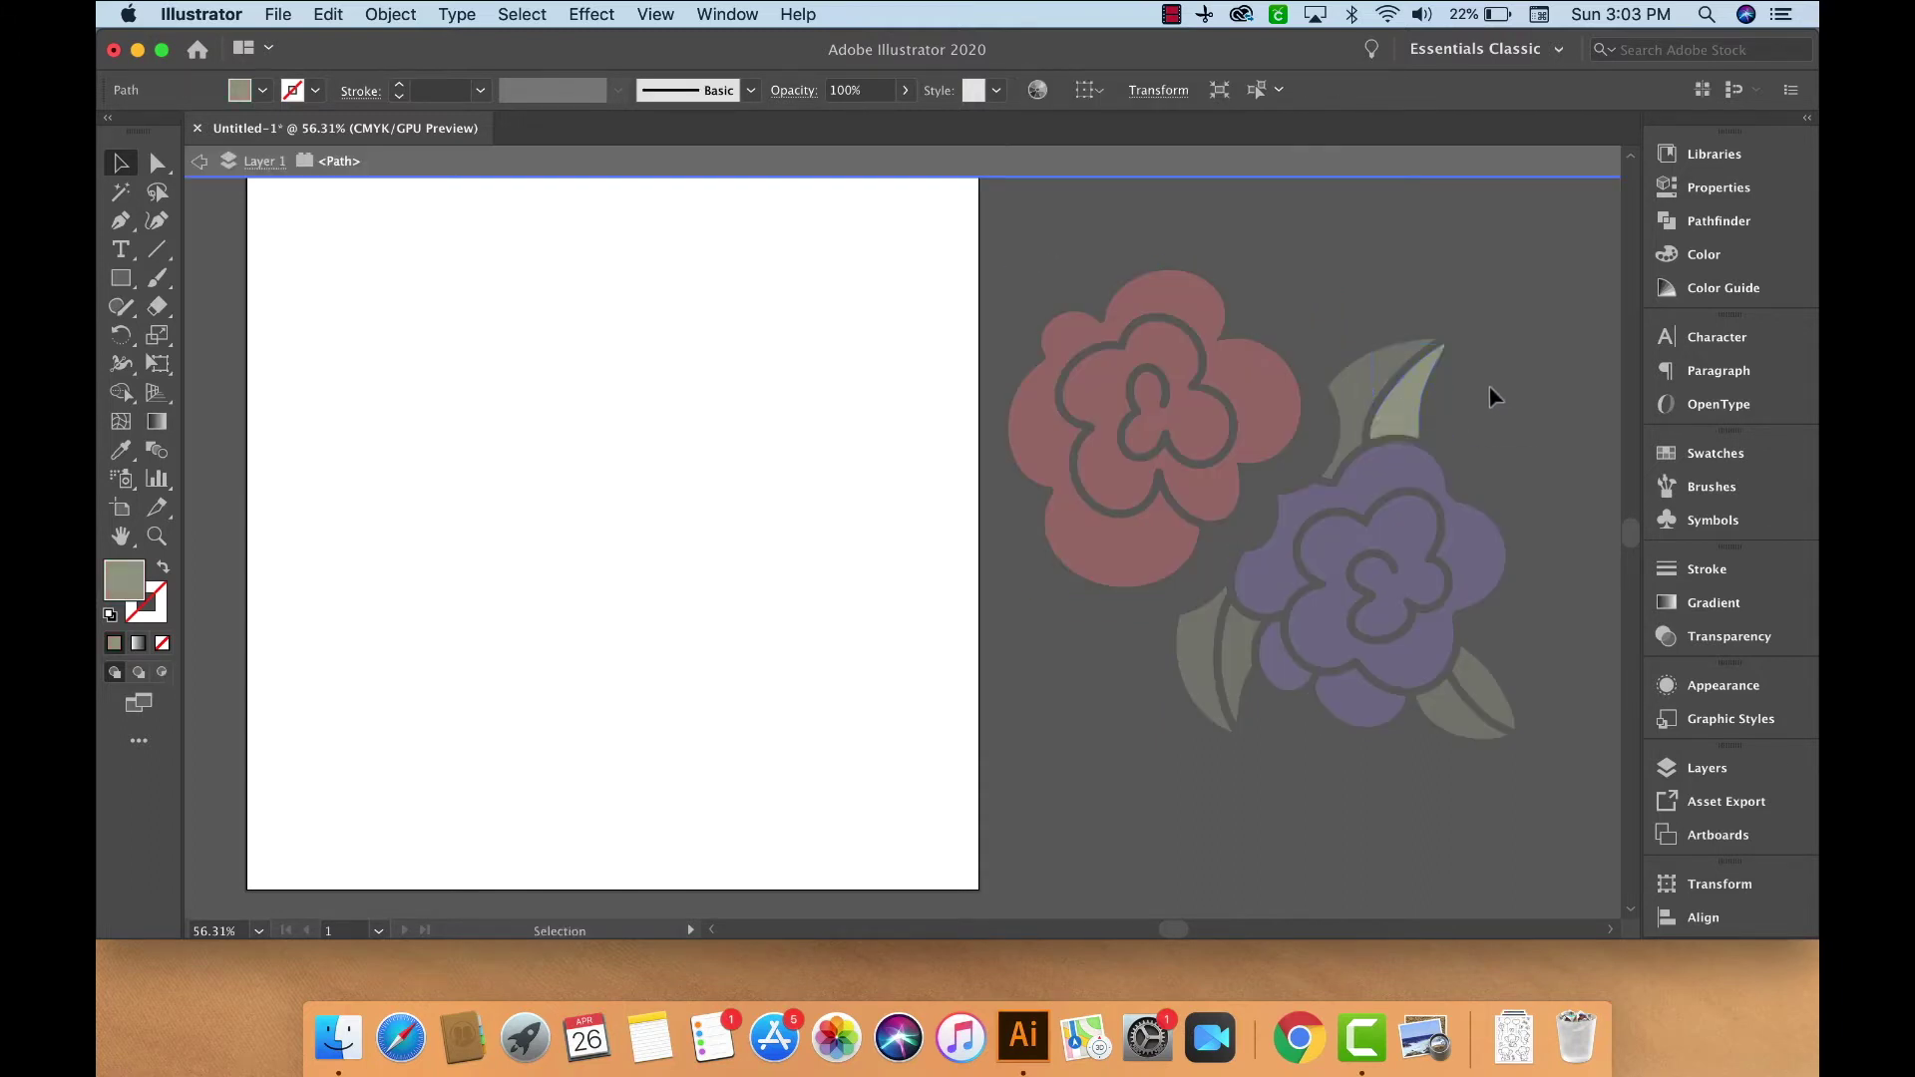
pyautogui.click(1409, 410)
pyautogui.moveTo(1408, 399); pyautogui.dragTo(1492, 381)
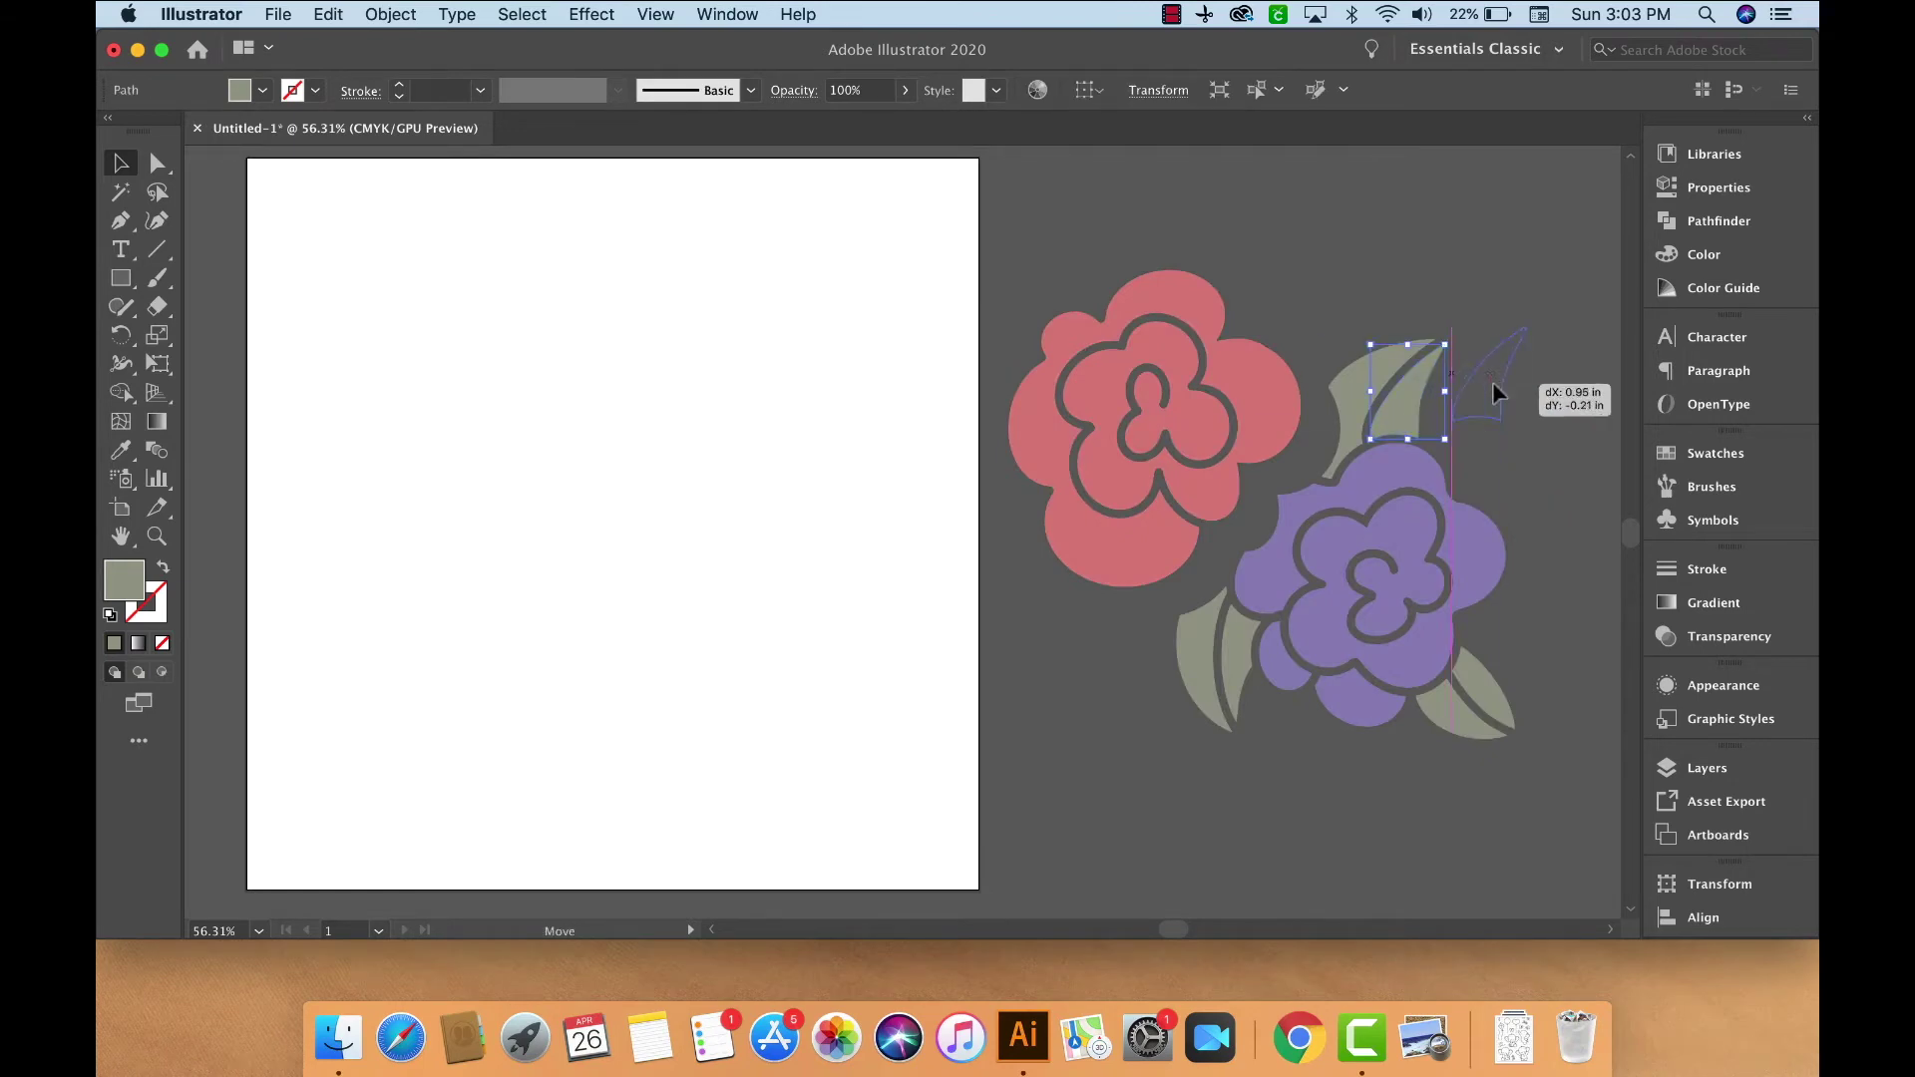
pyautogui.click(1445, 269)
pyautogui.click(1359, 401)
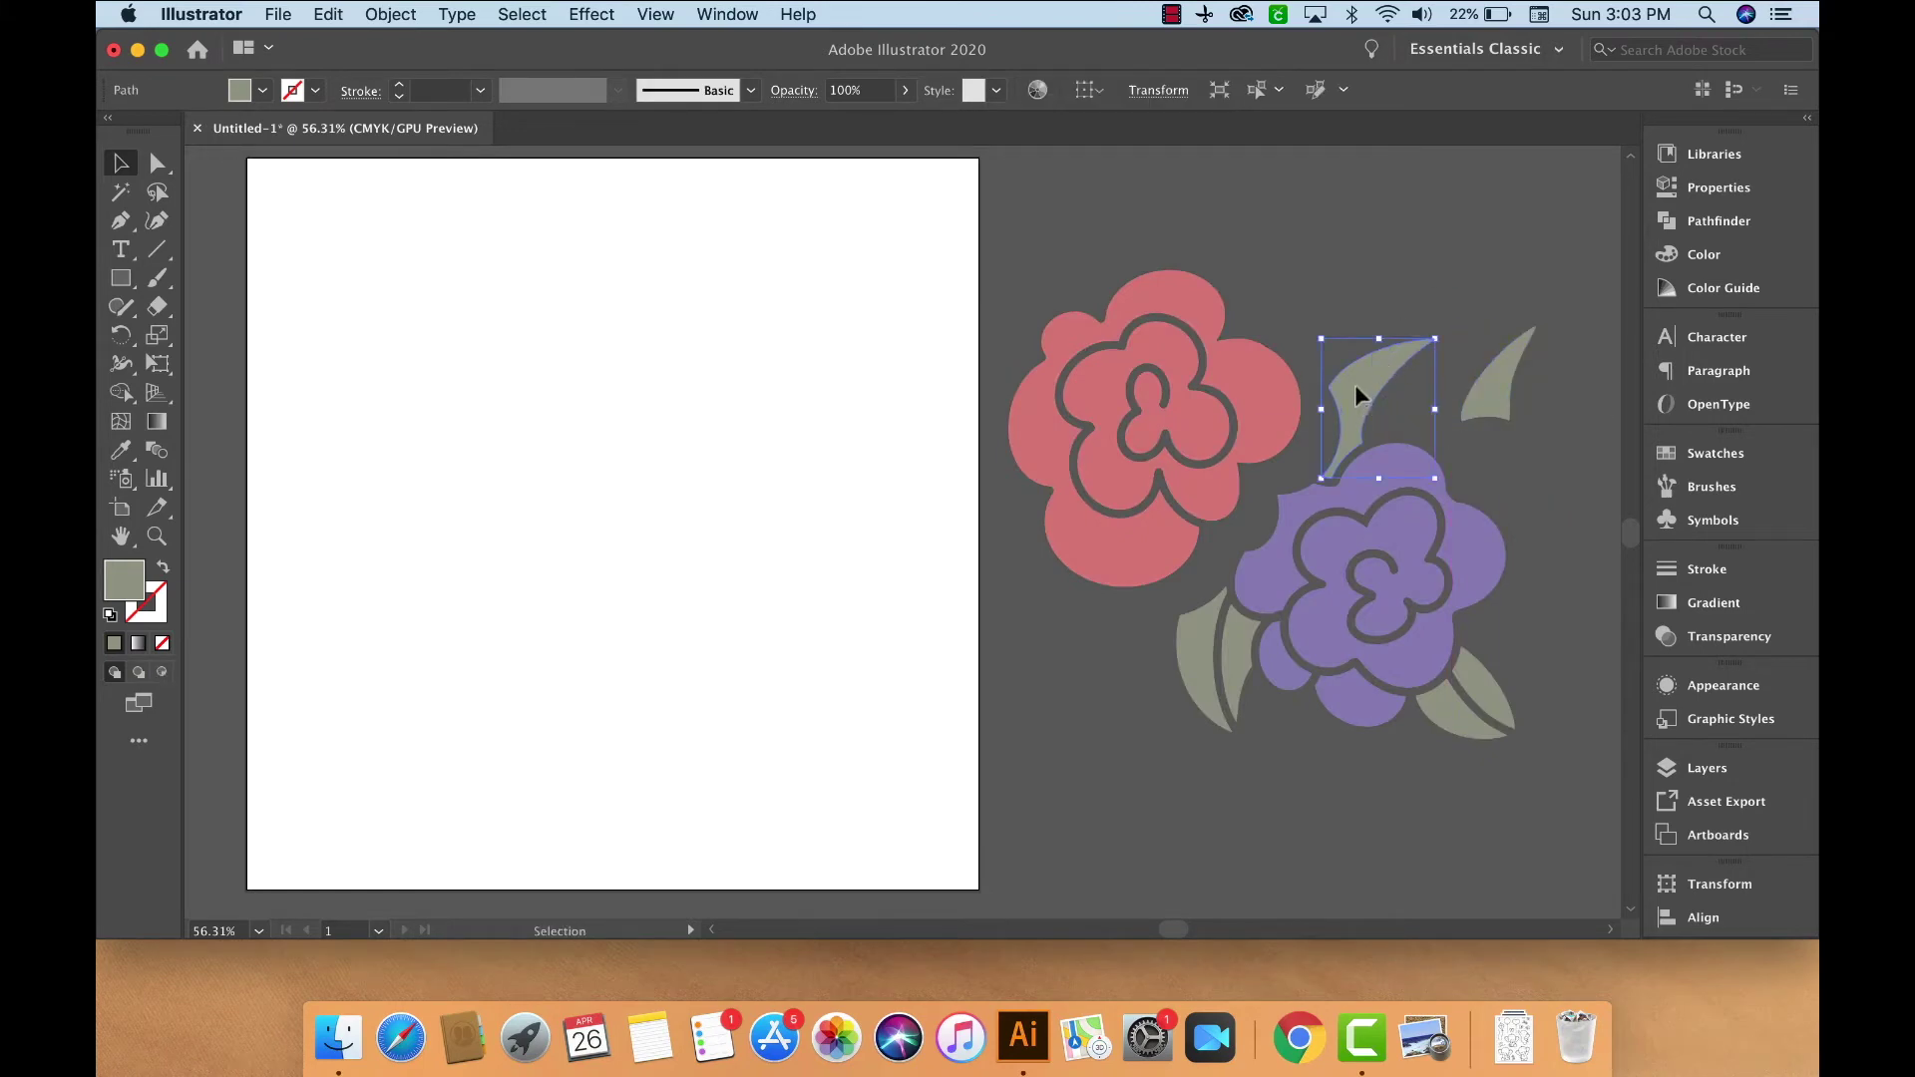
pyautogui.moveTo(1354, 385); pyautogui.dragTo(1334, 303)
pyautogui.click(1439, 303)
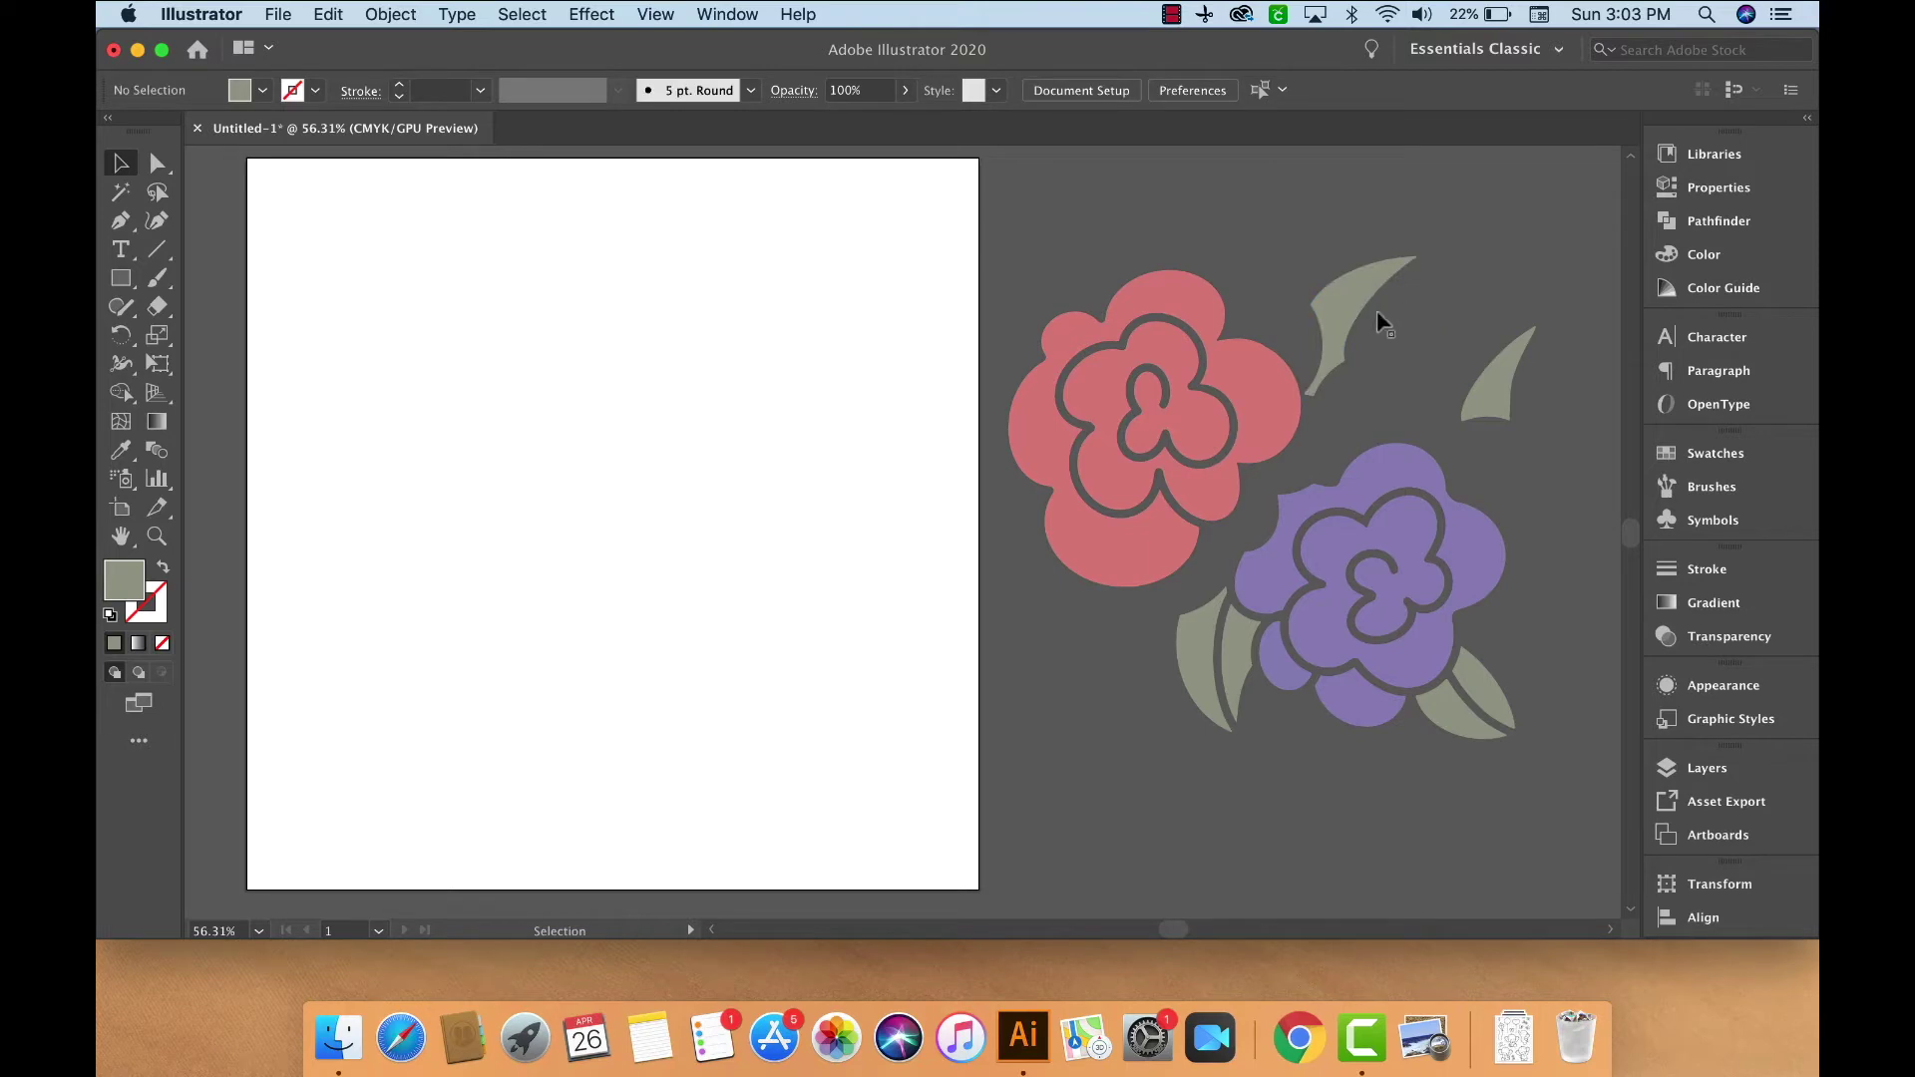
pyautogui.doubleClick(1342, 314)
pyautogui.press('Escape')
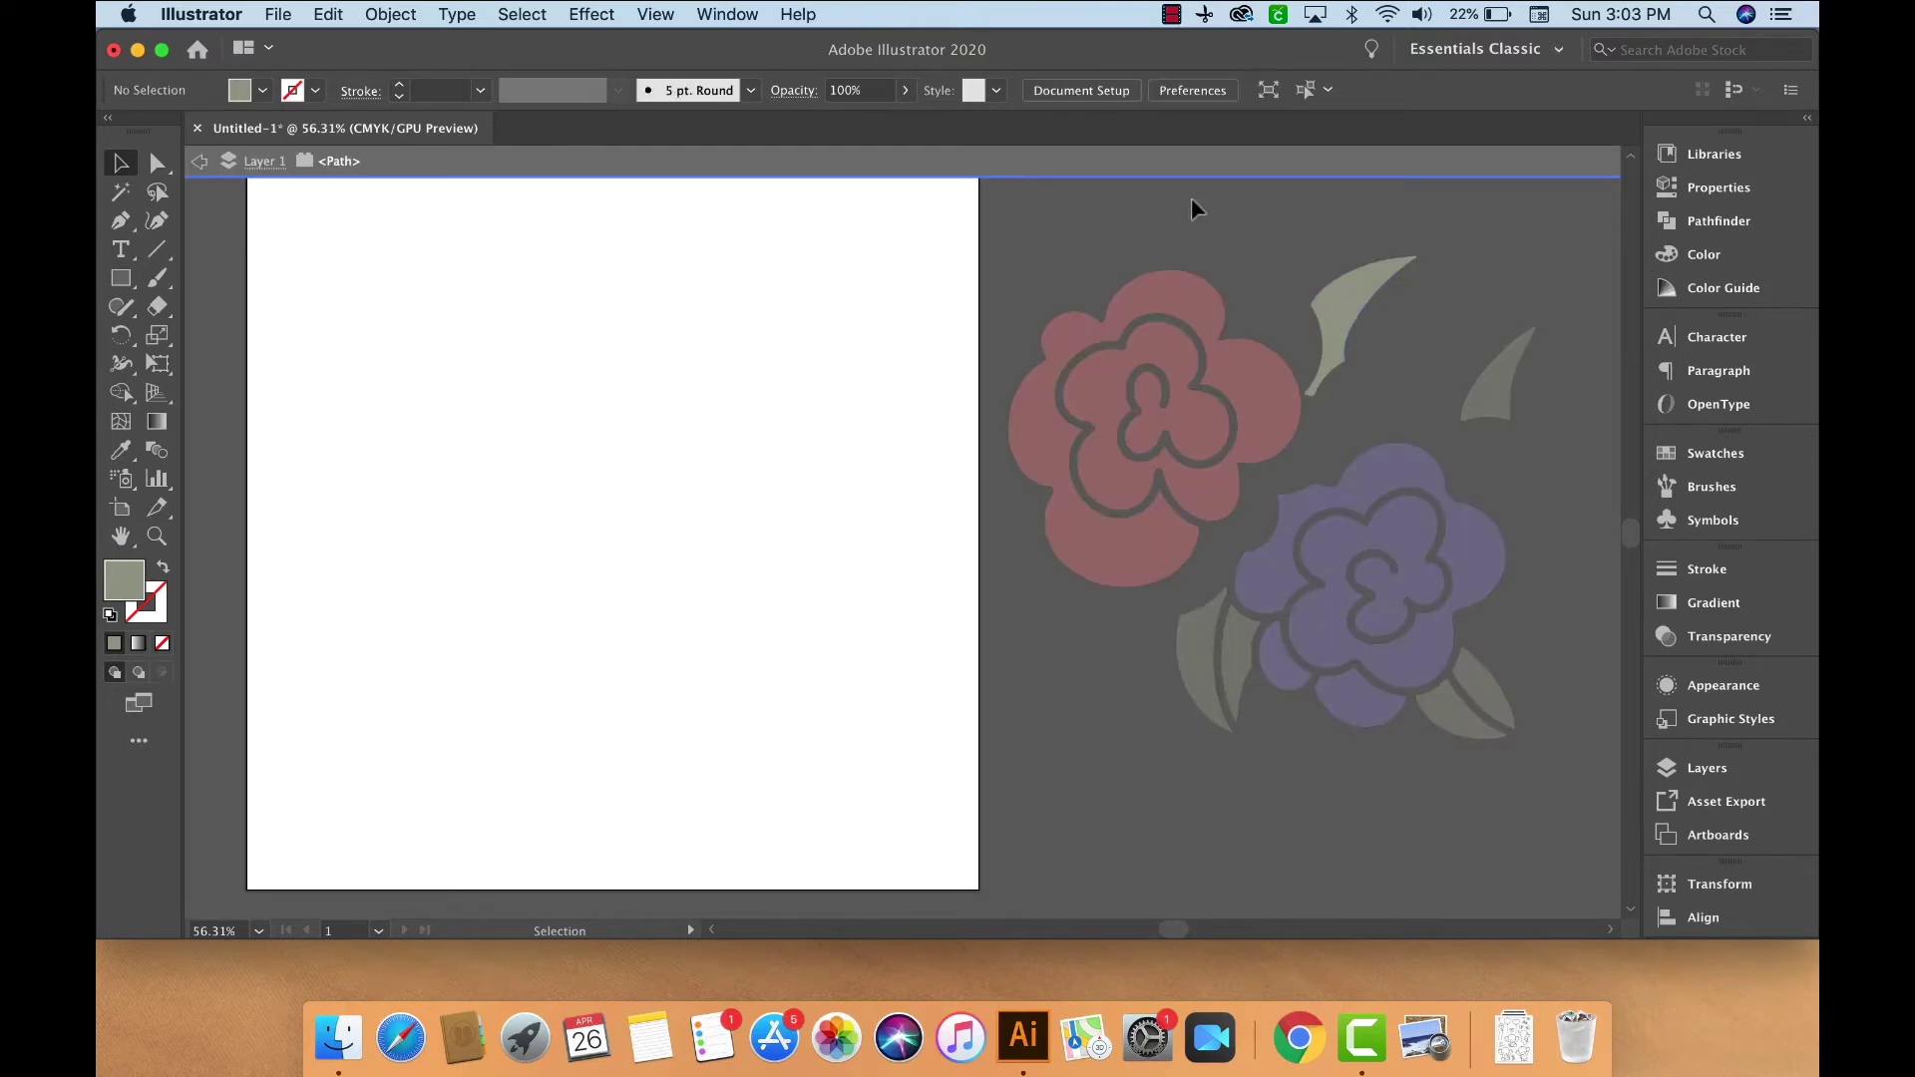
pyautogui.click(157, 163)
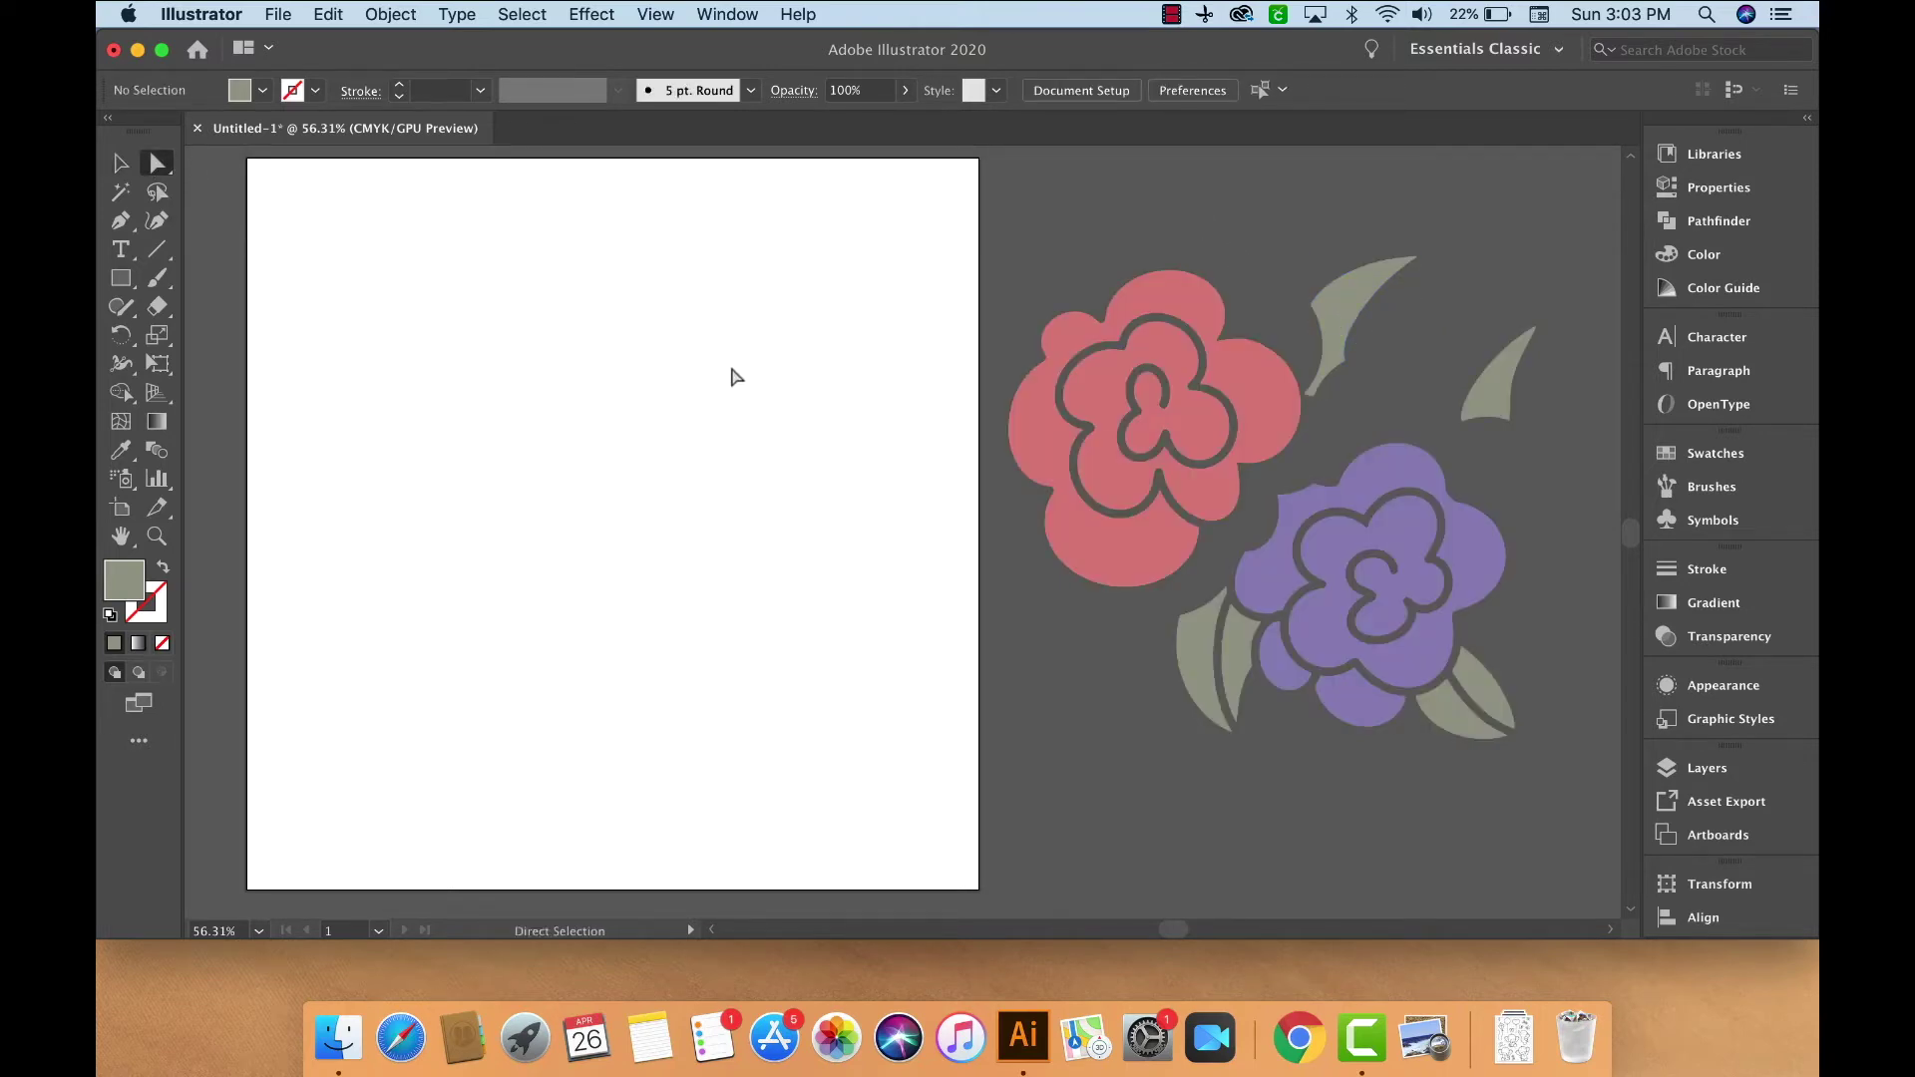
# - Reshape the red flower's edge, then undo all edits back to the original traced artwork
pyautogui.moveTo(1067, 332); pyautogui.dragTo(997, 359)
pyautogui.click(1033, 252)
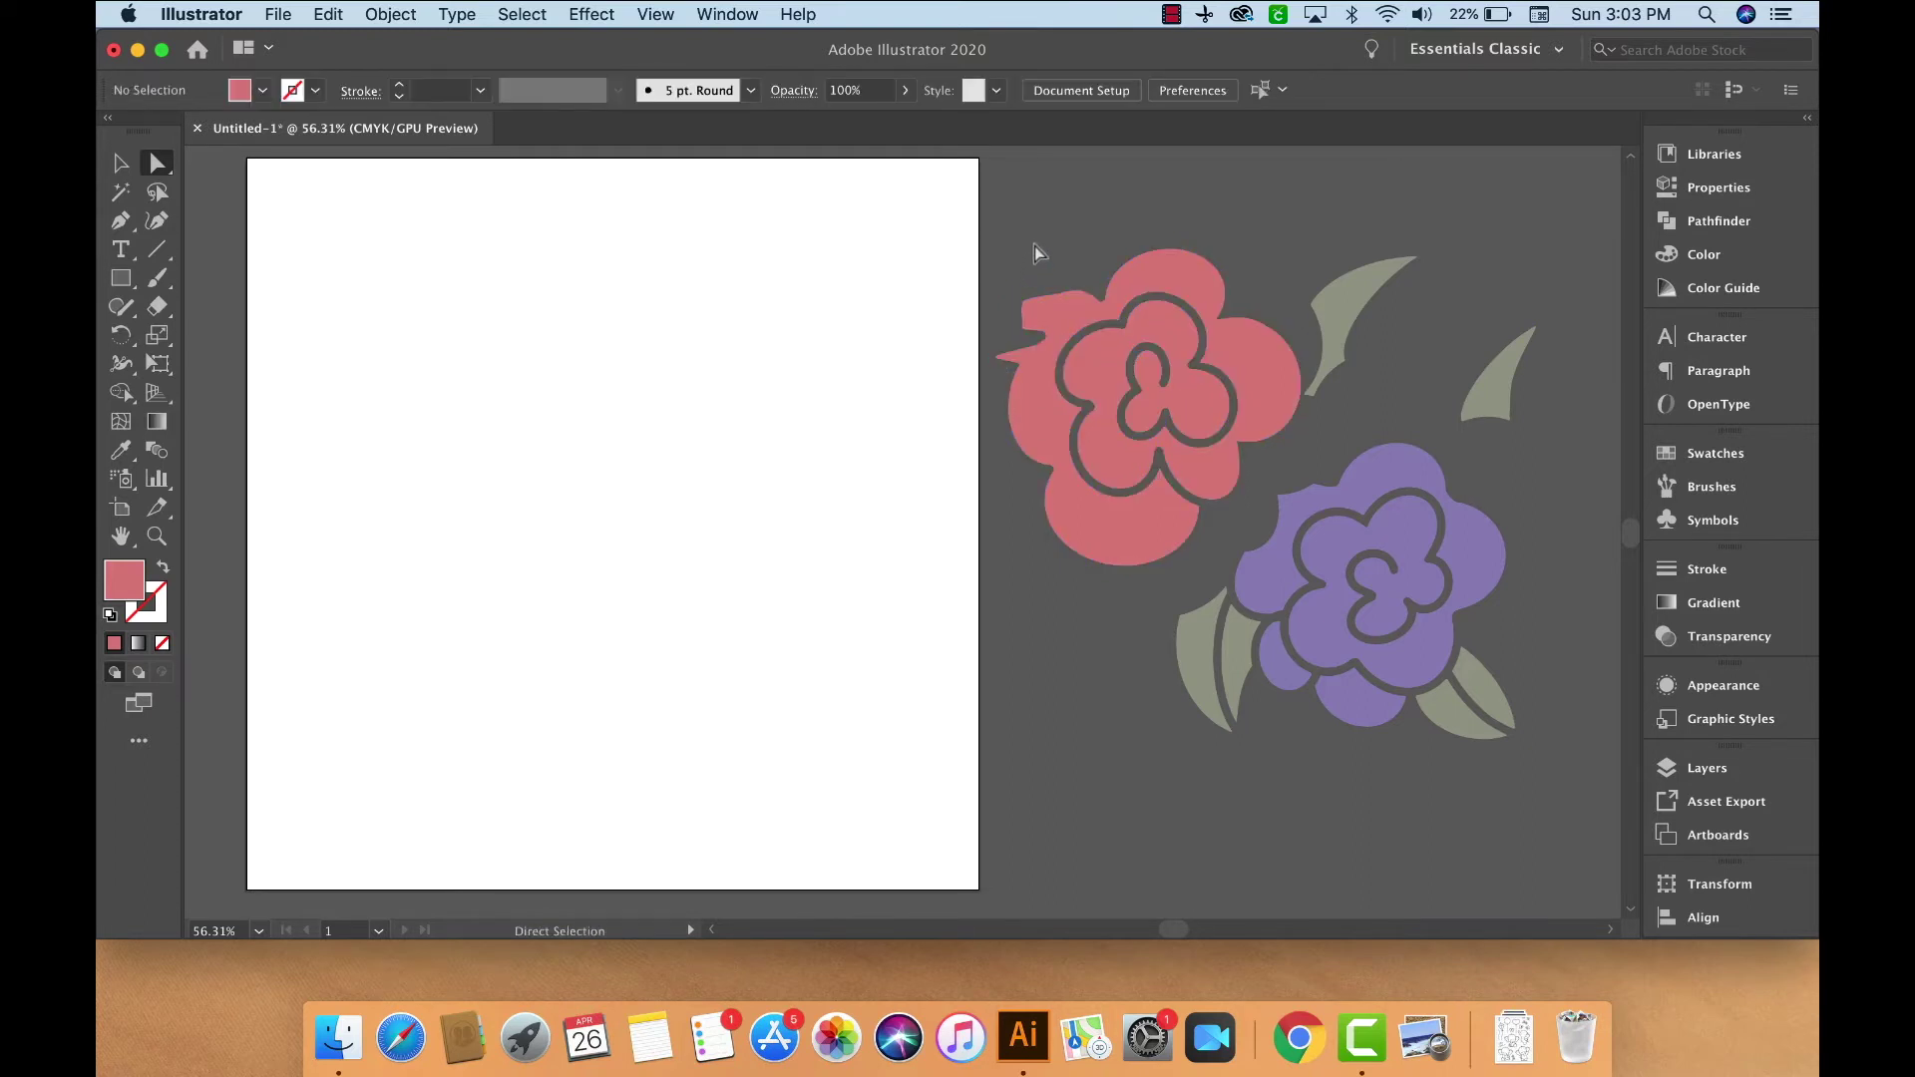
pyautogui.press('super')
pyautogui.keyDown('super'); pyautogui.click(1198, 261); pyautogui.keyUp('super')
pyautogui.press('super+z')
pyautogui.press('super+z')
pyautogui.press('super+z')
pyautogui.press('super+z')
pyautogui.press('super+z')
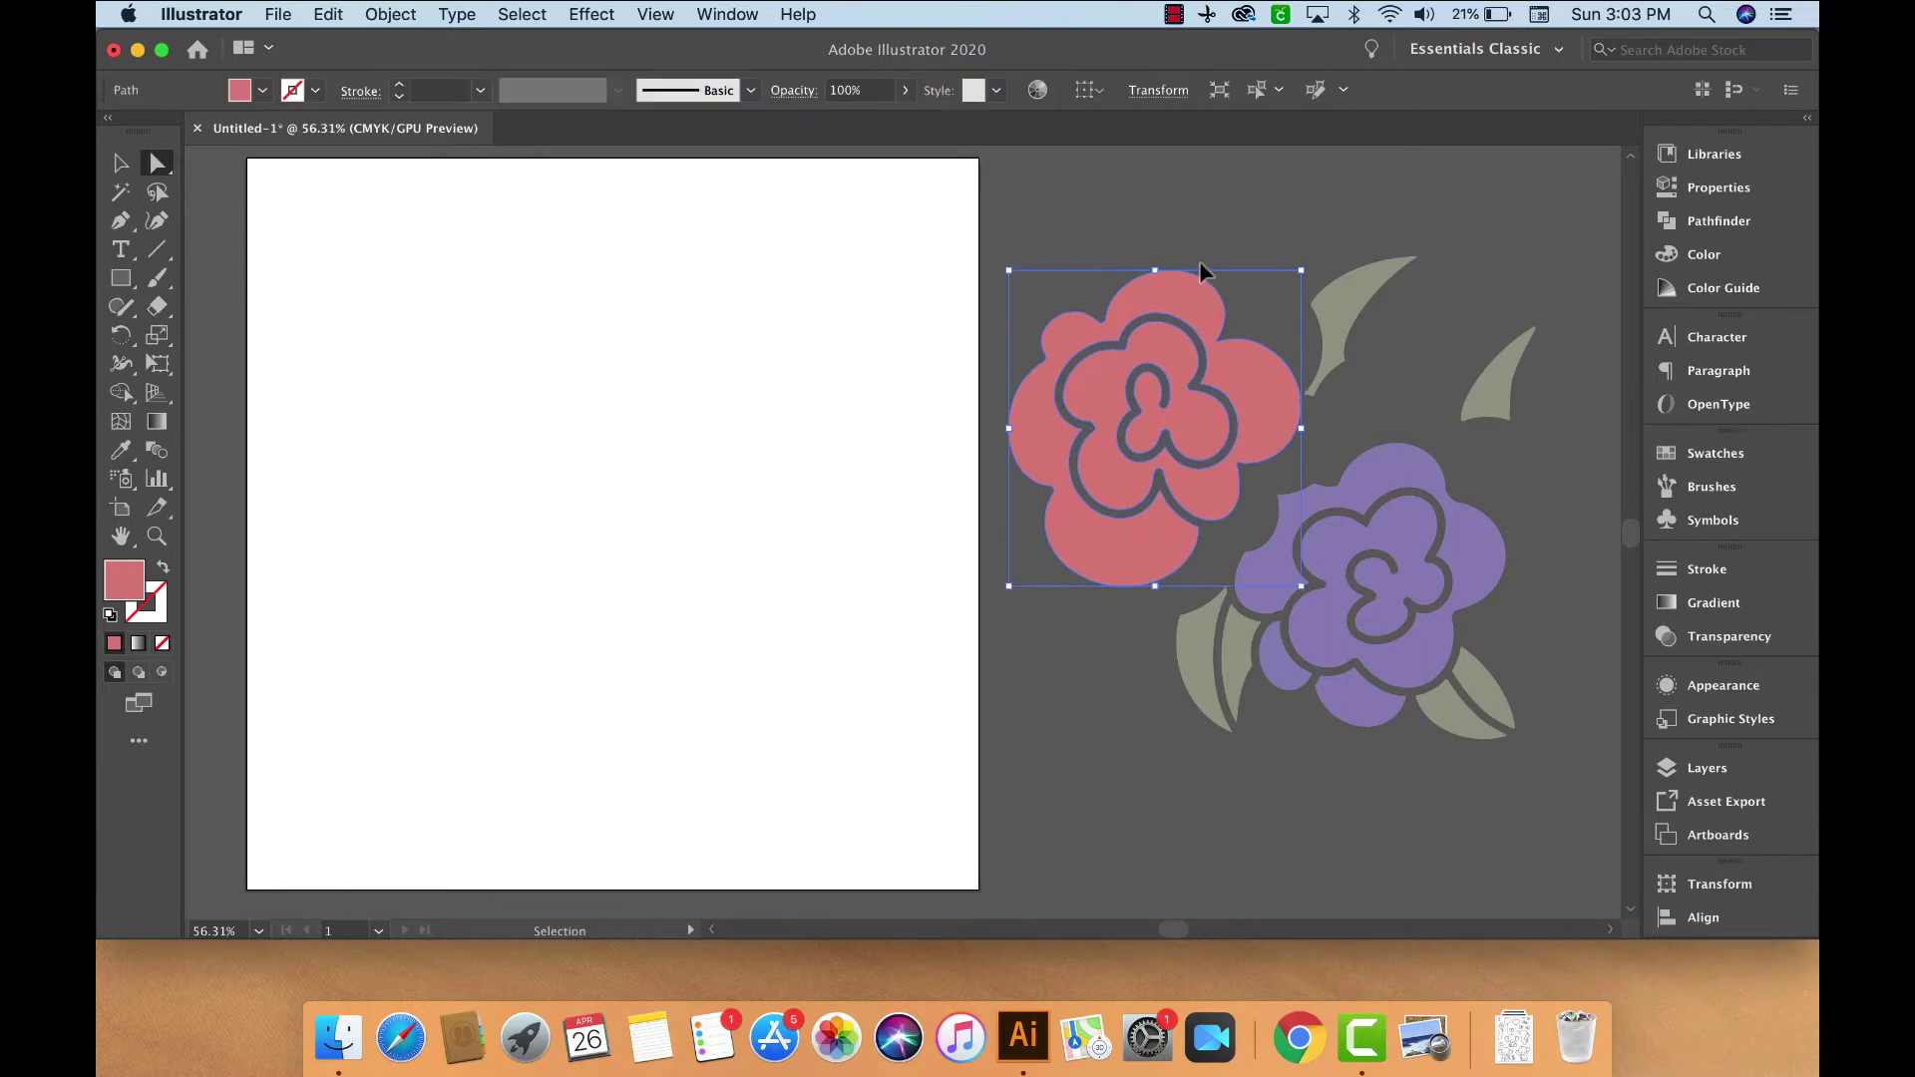
pyautogui.press('super+z')
pyautogui.press('super+z')
pyautogui.press('super+z')
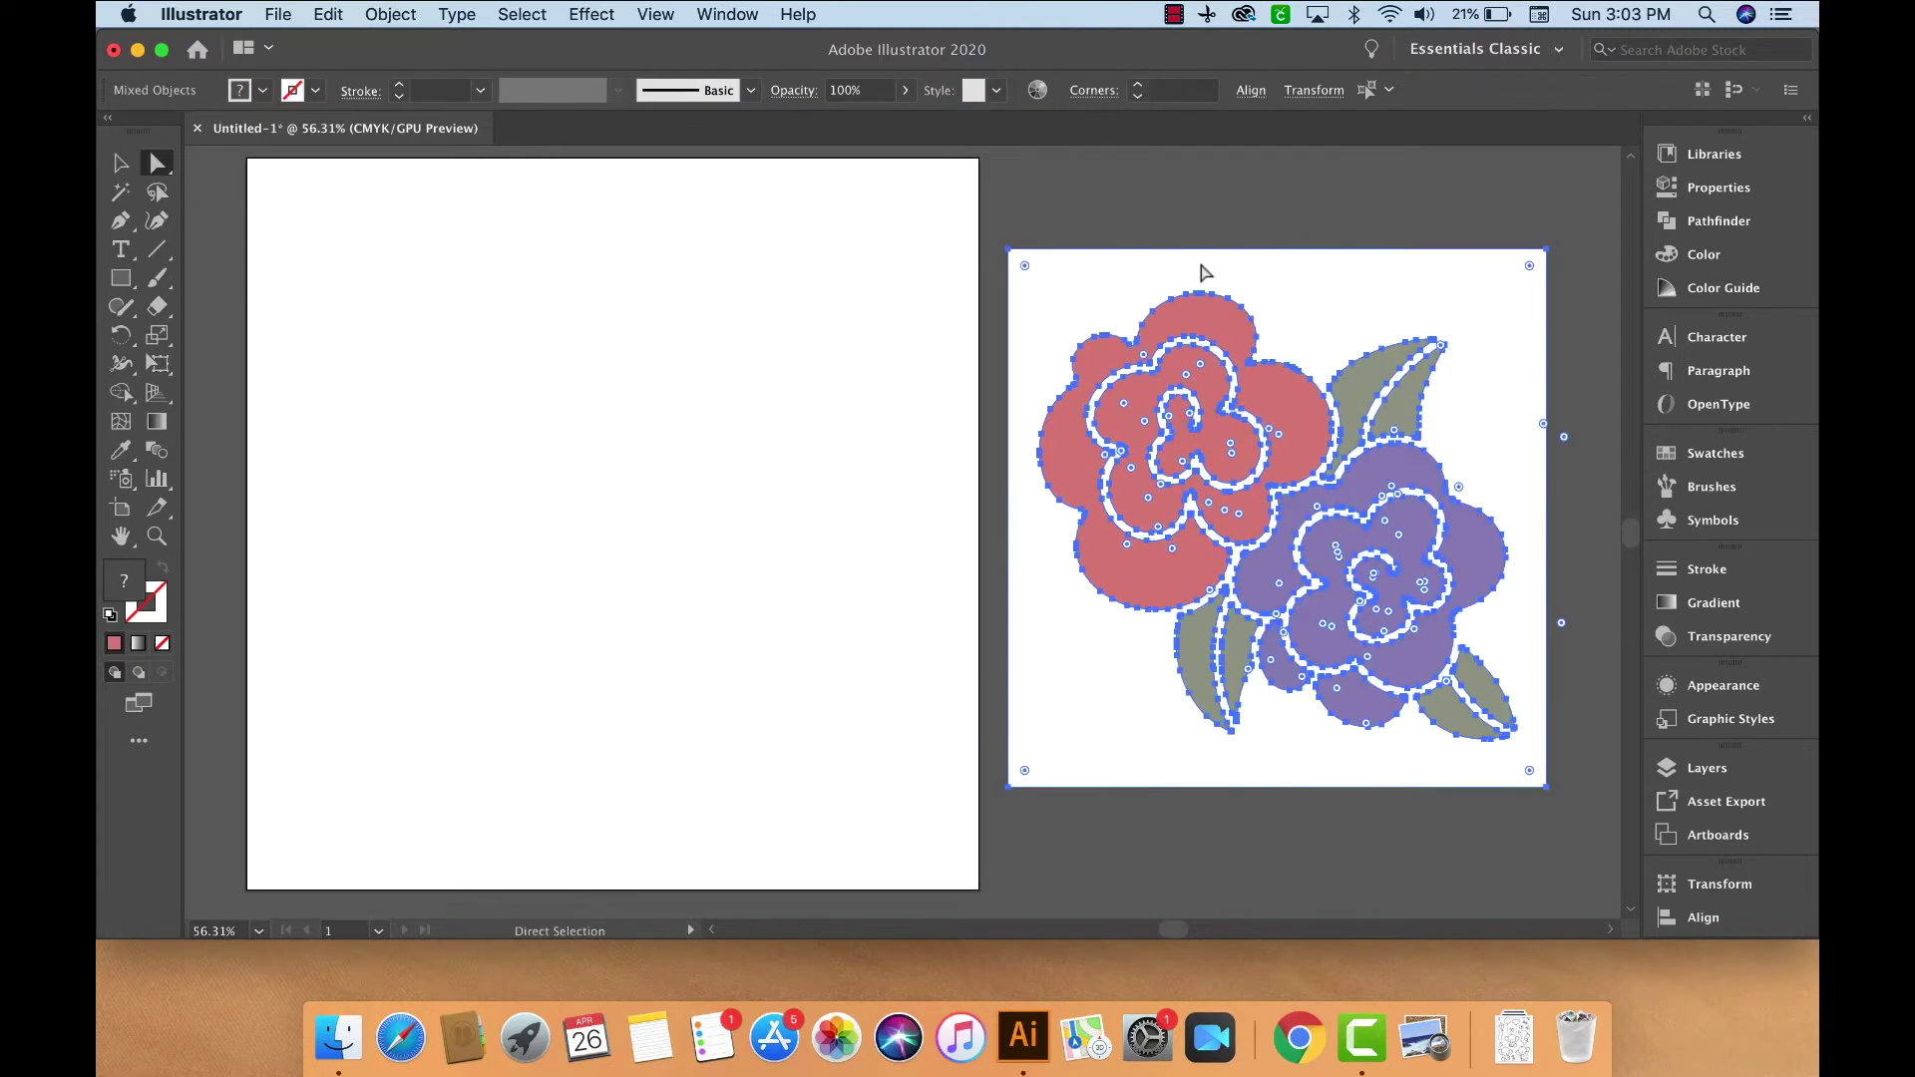
pyautogui.press('super+z')
pyautogui.press('super+z')
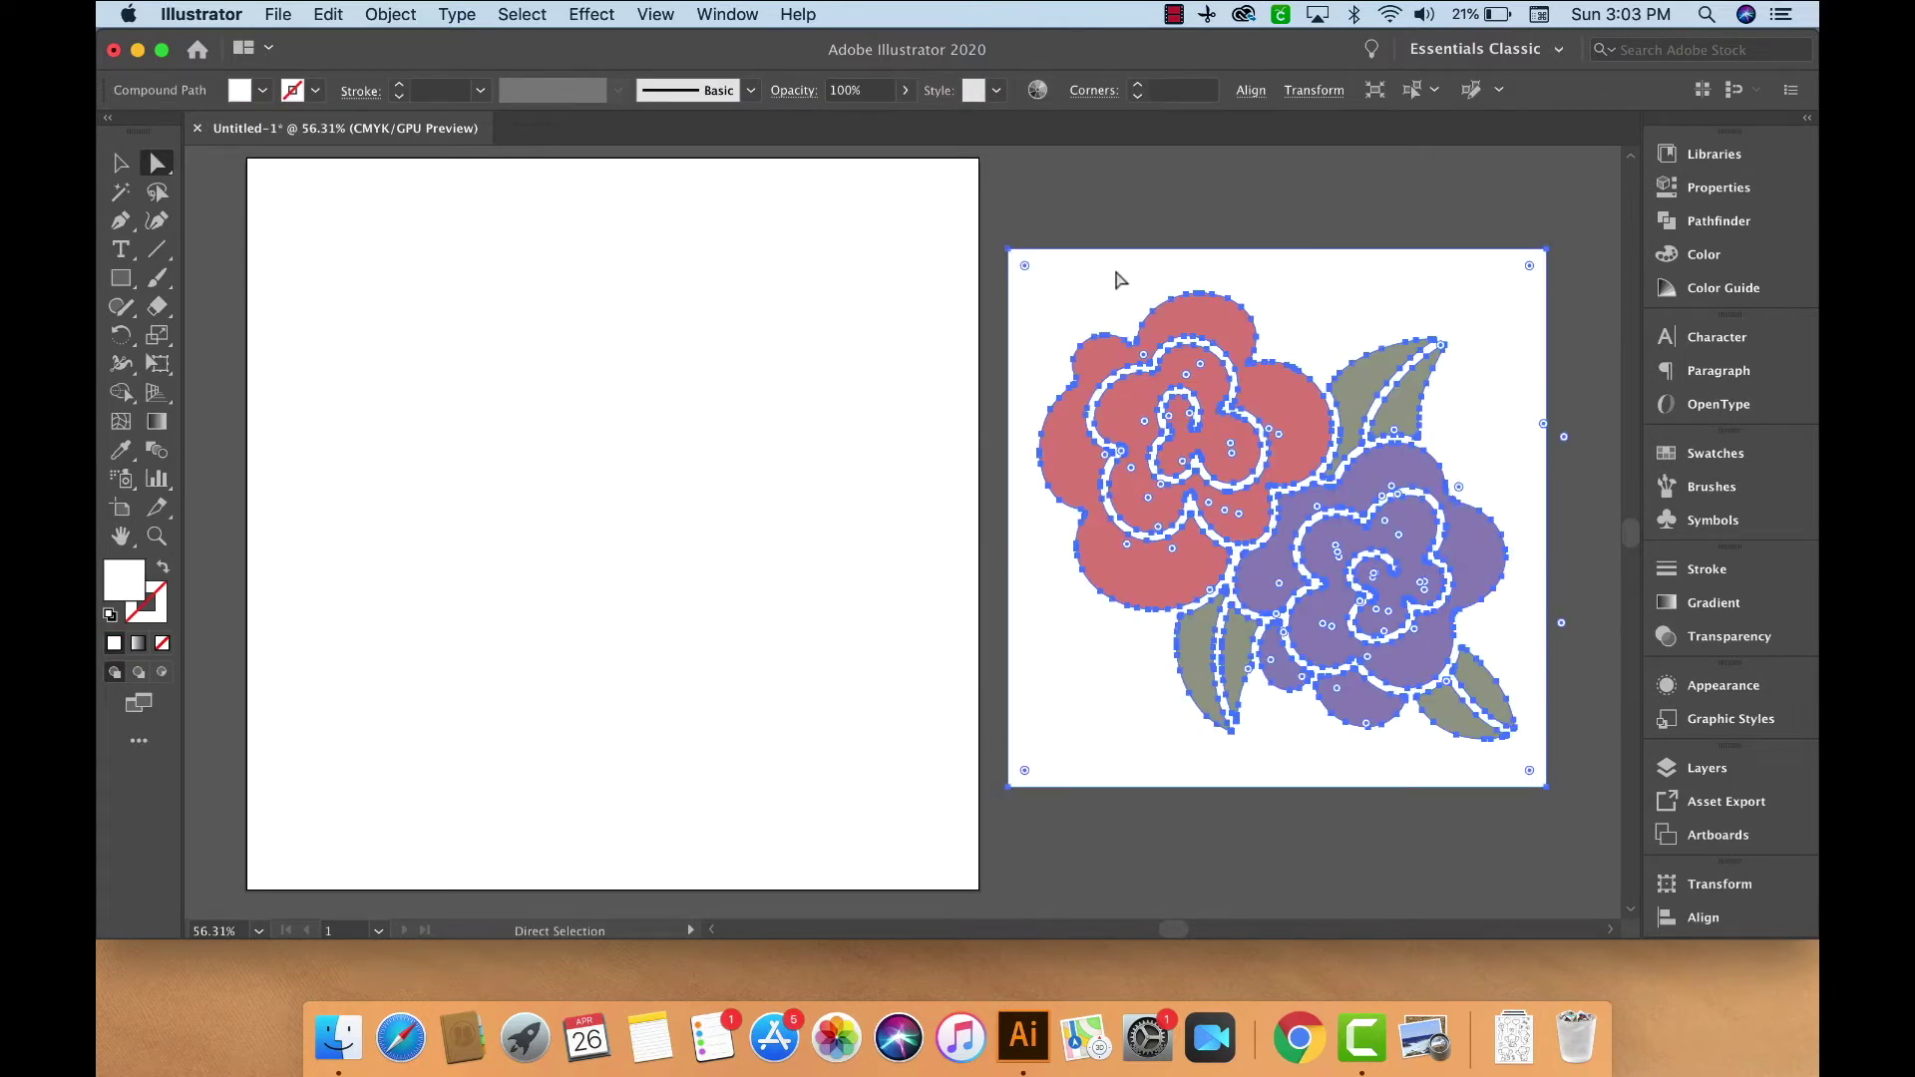
# - Delete the white background and outlines again and move the flower artwork onto the artboard
pyautogui.click(124, 166)
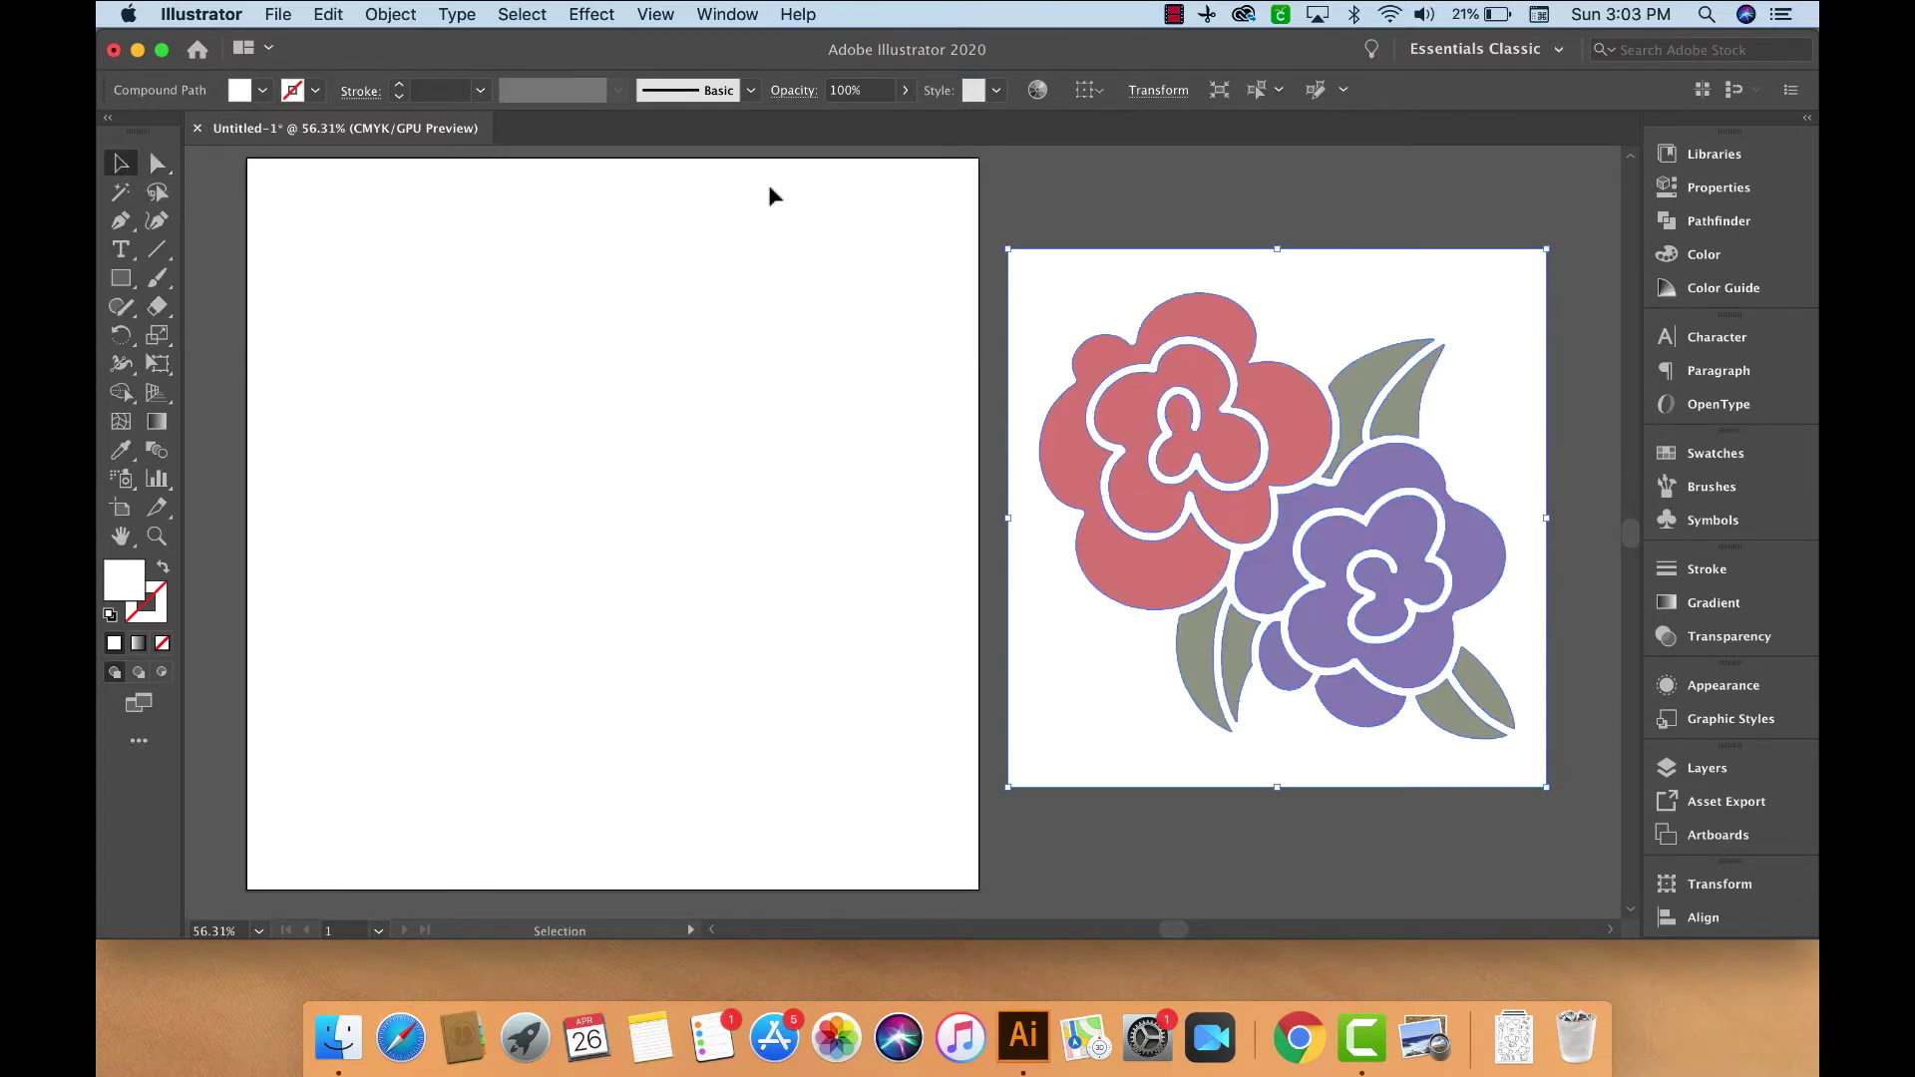
pyautogui.click(1077, 205)
pyautogui.click(1081, 291)
pyautogui.press('Delete')
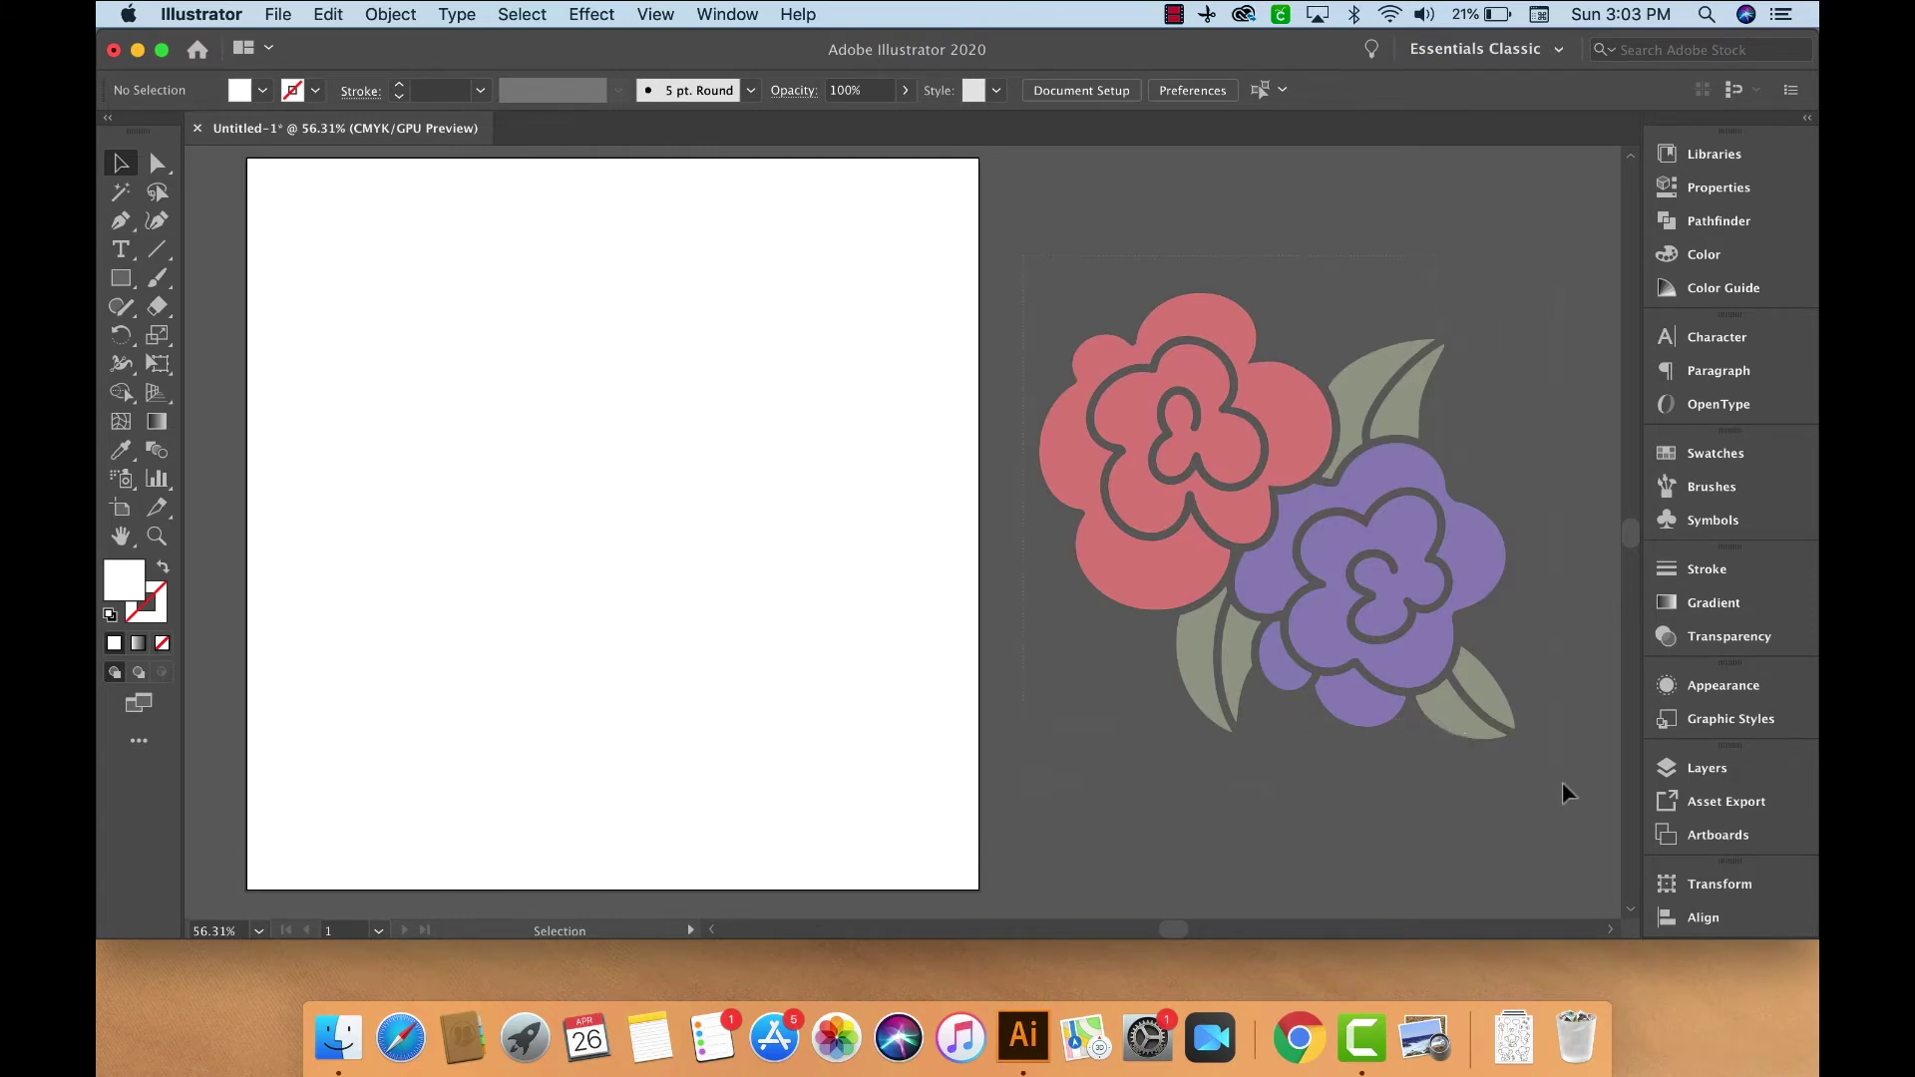
pyautogui.click(1450, 645)
pyautogui.moveTo(1409, 581); pyautogui.dragTo(765, 544)
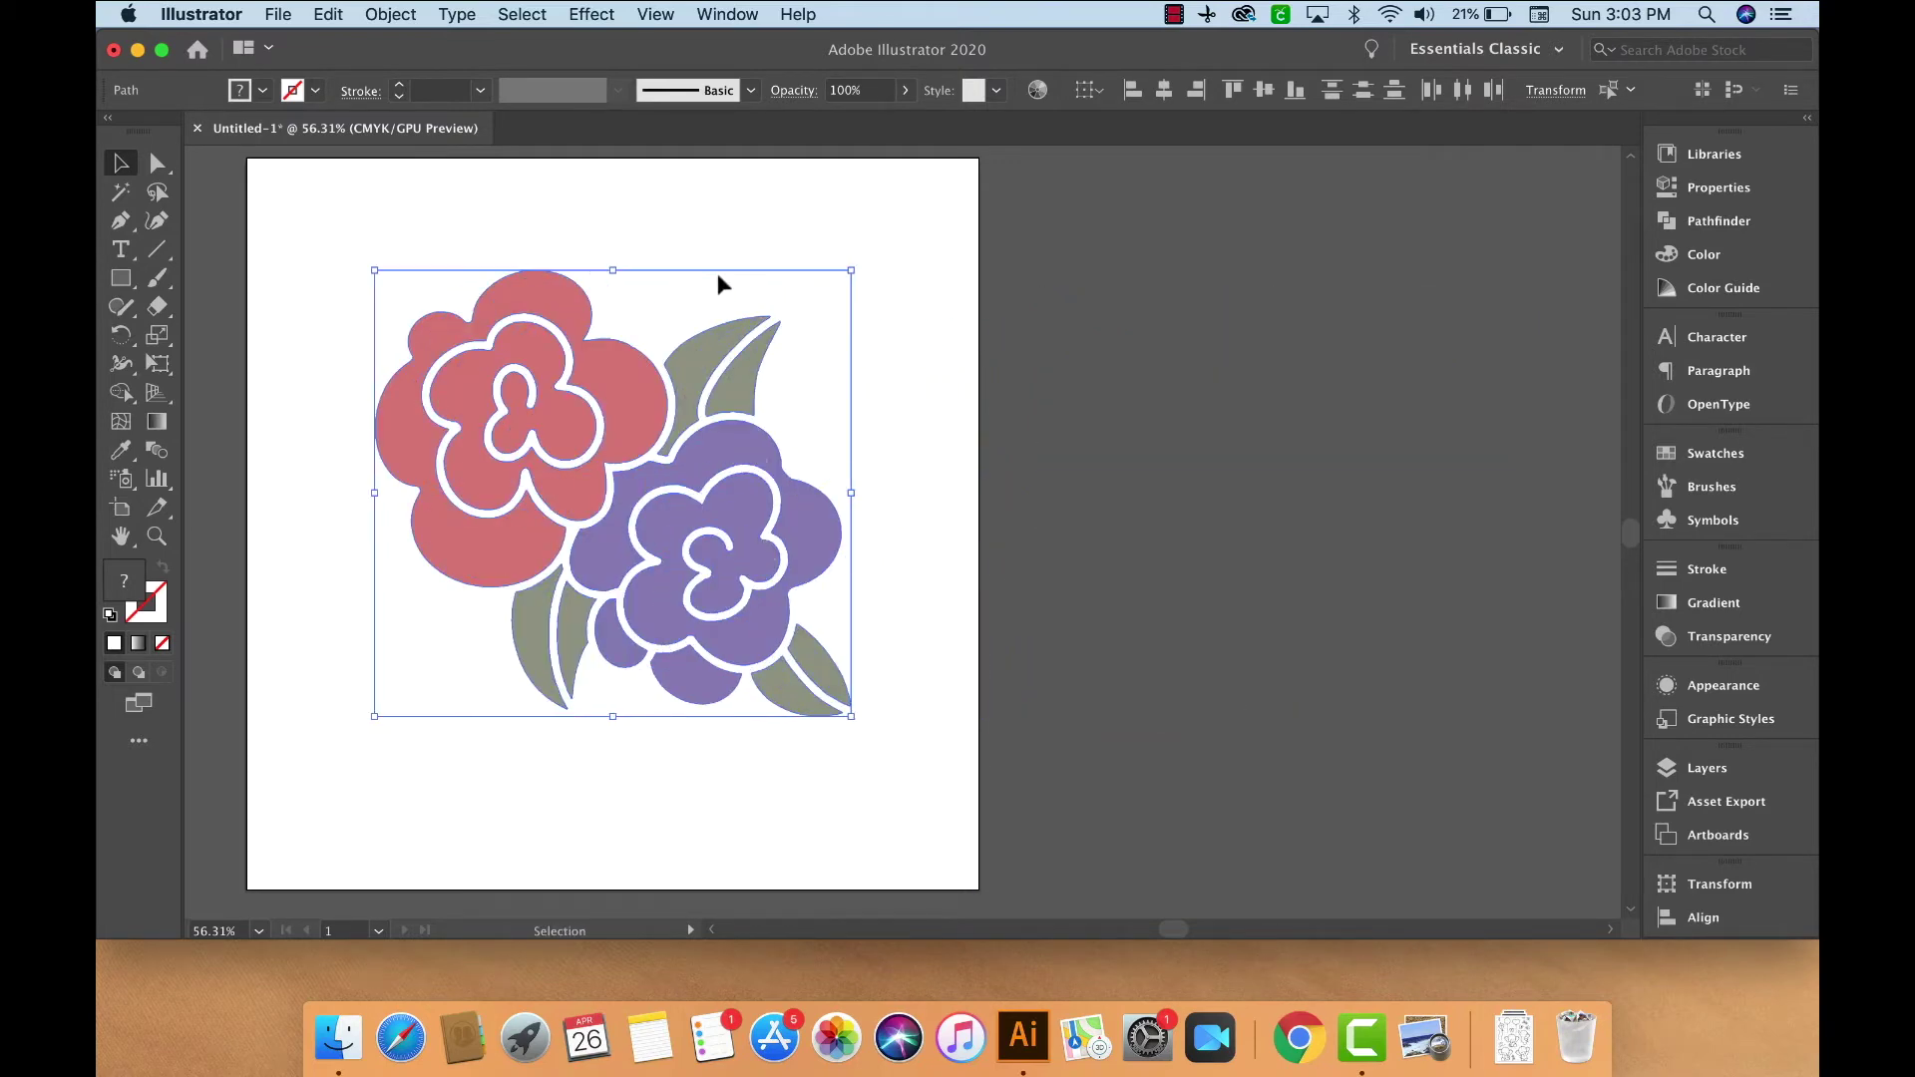
# - Select the traced red flower on the artboard to inspect the separate shapes
pyautogui.click(706, 211)
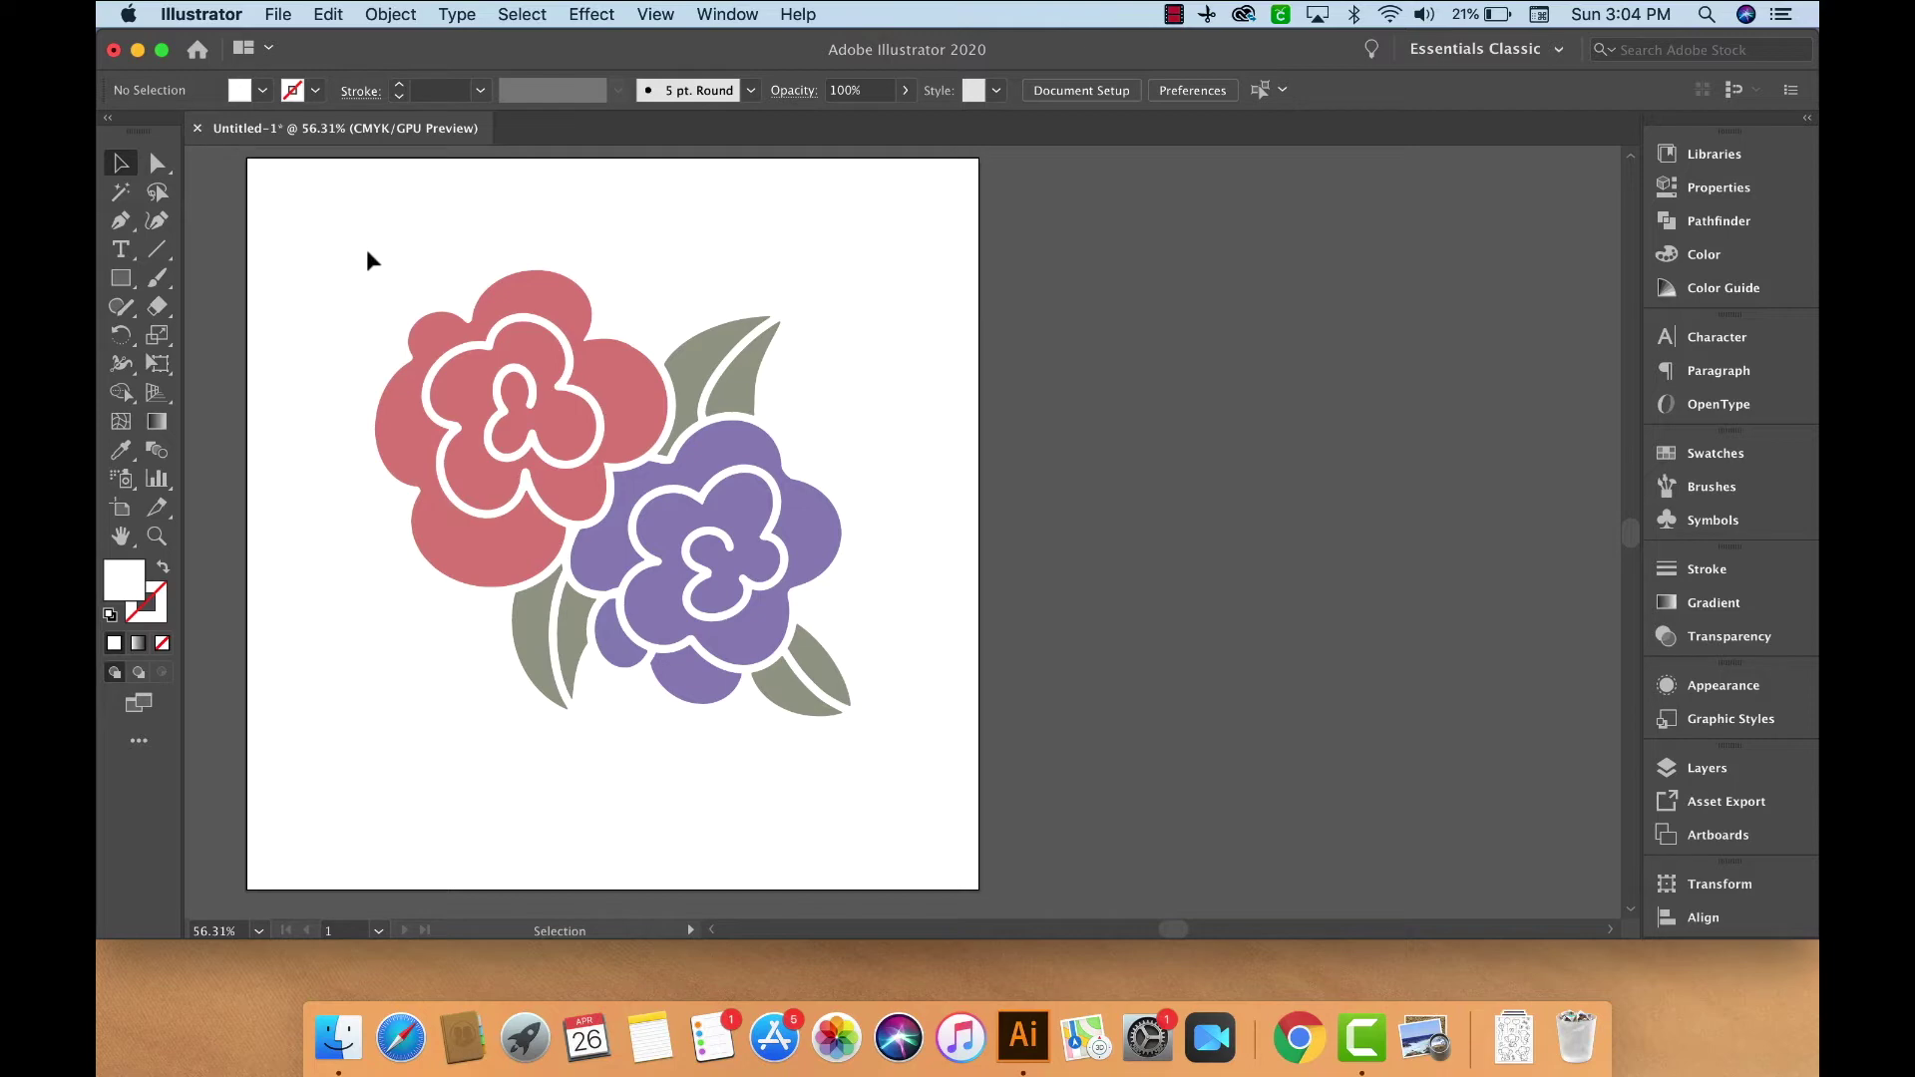
pyautogui.click(401, 402)
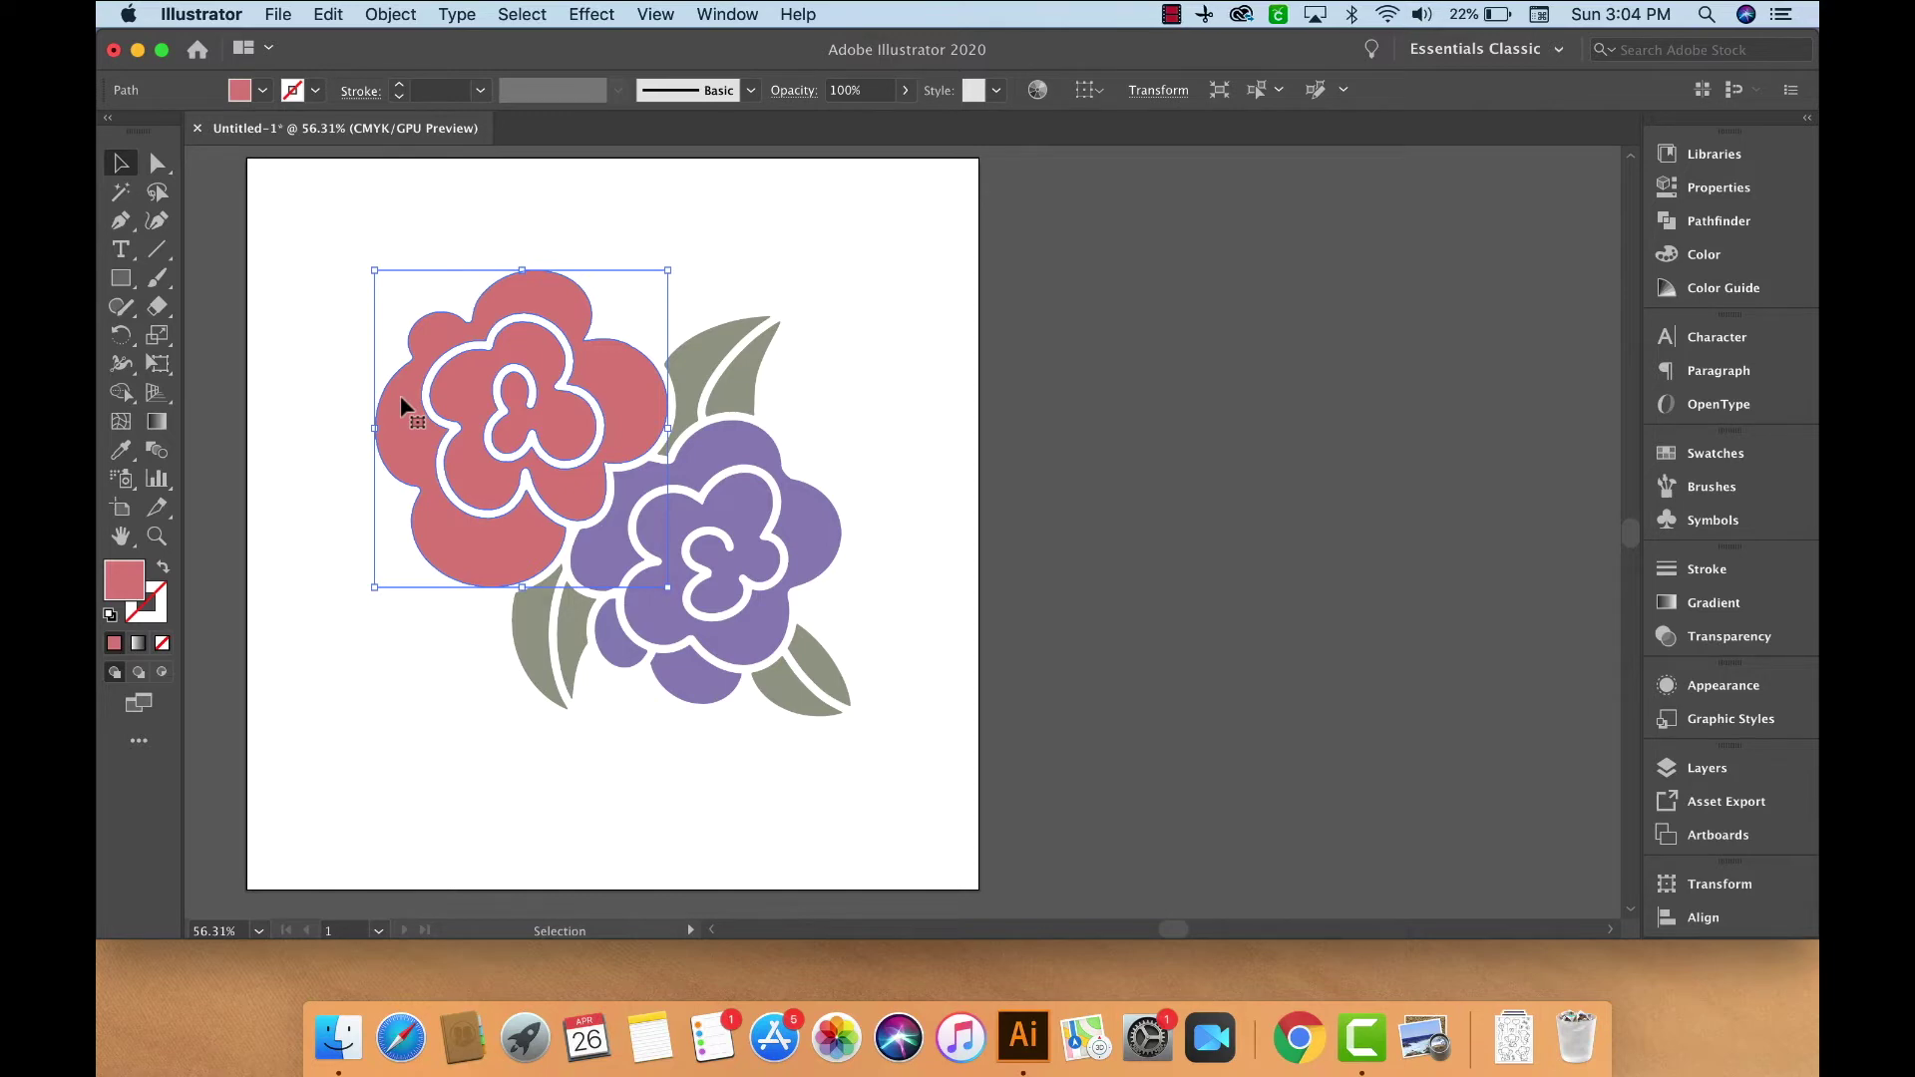
pyautogui.click(776, 367)
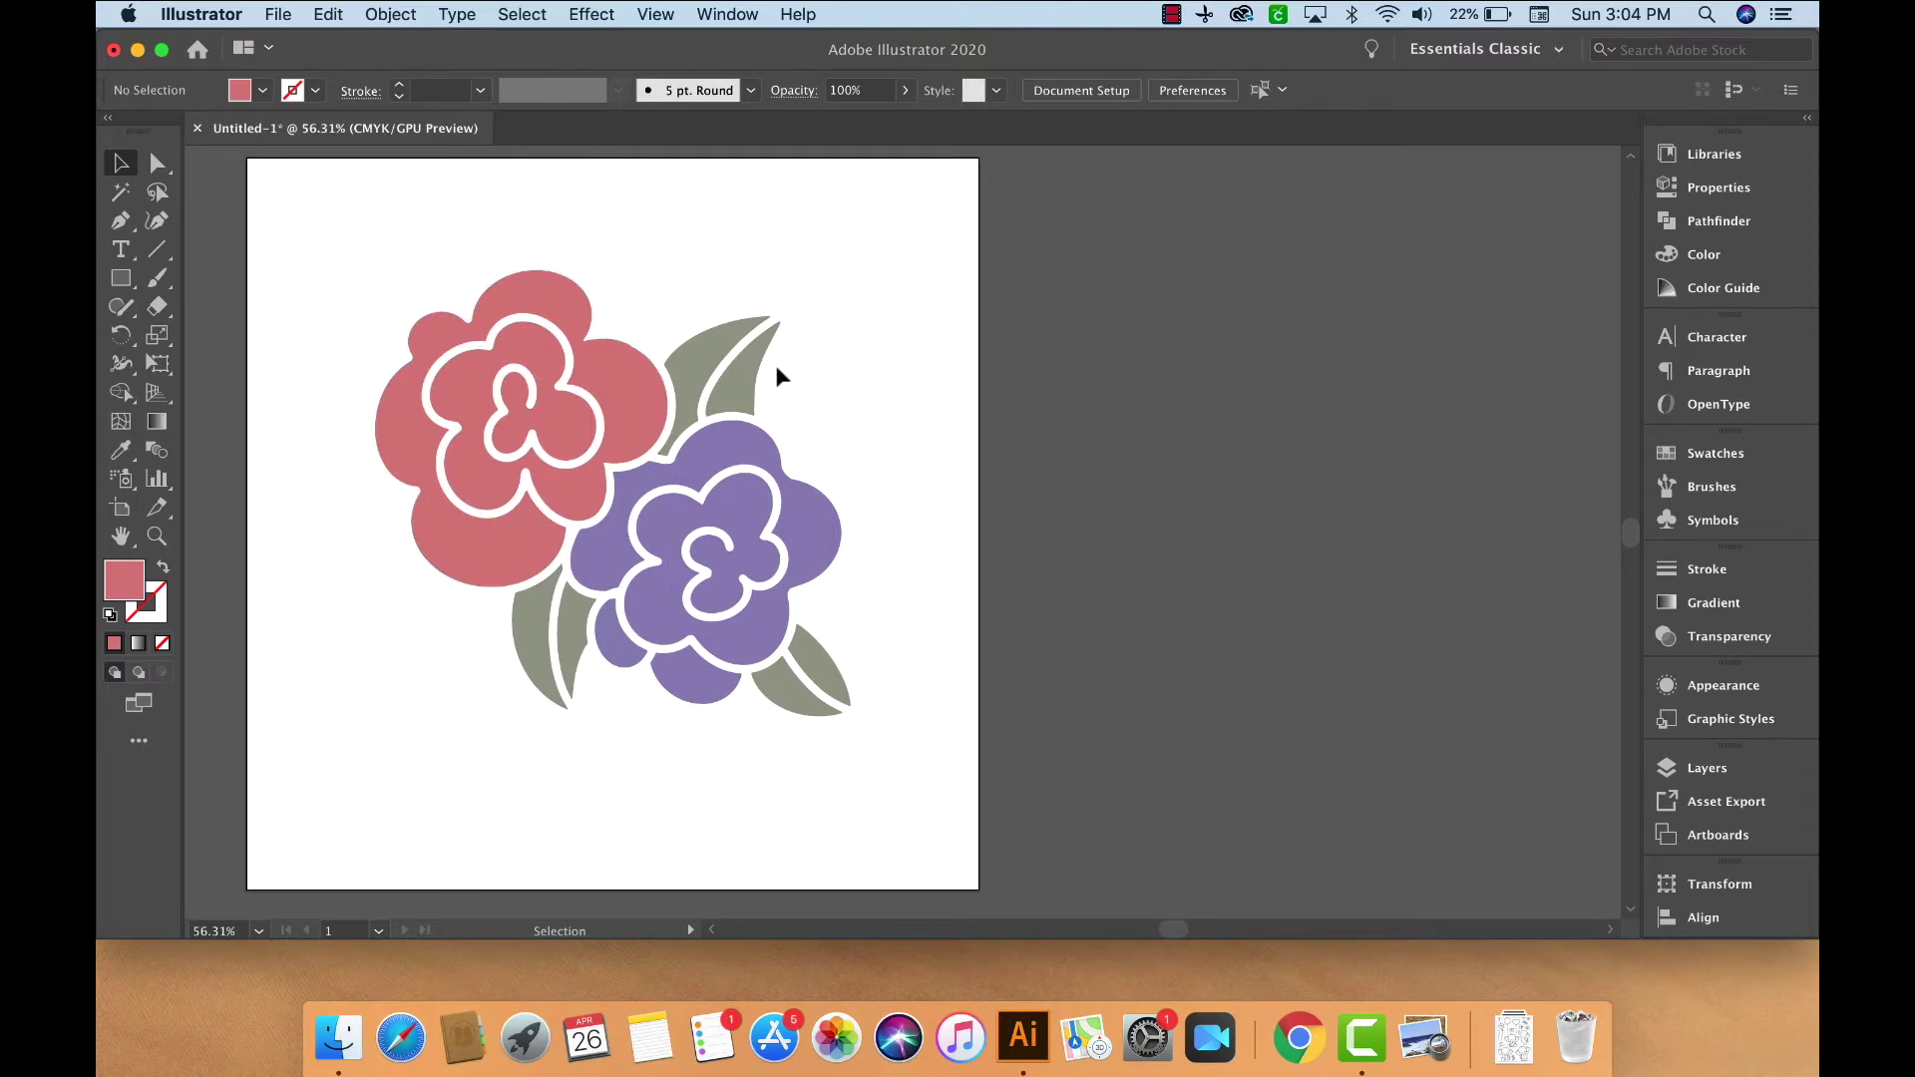
pyautogui.click(629, 408)
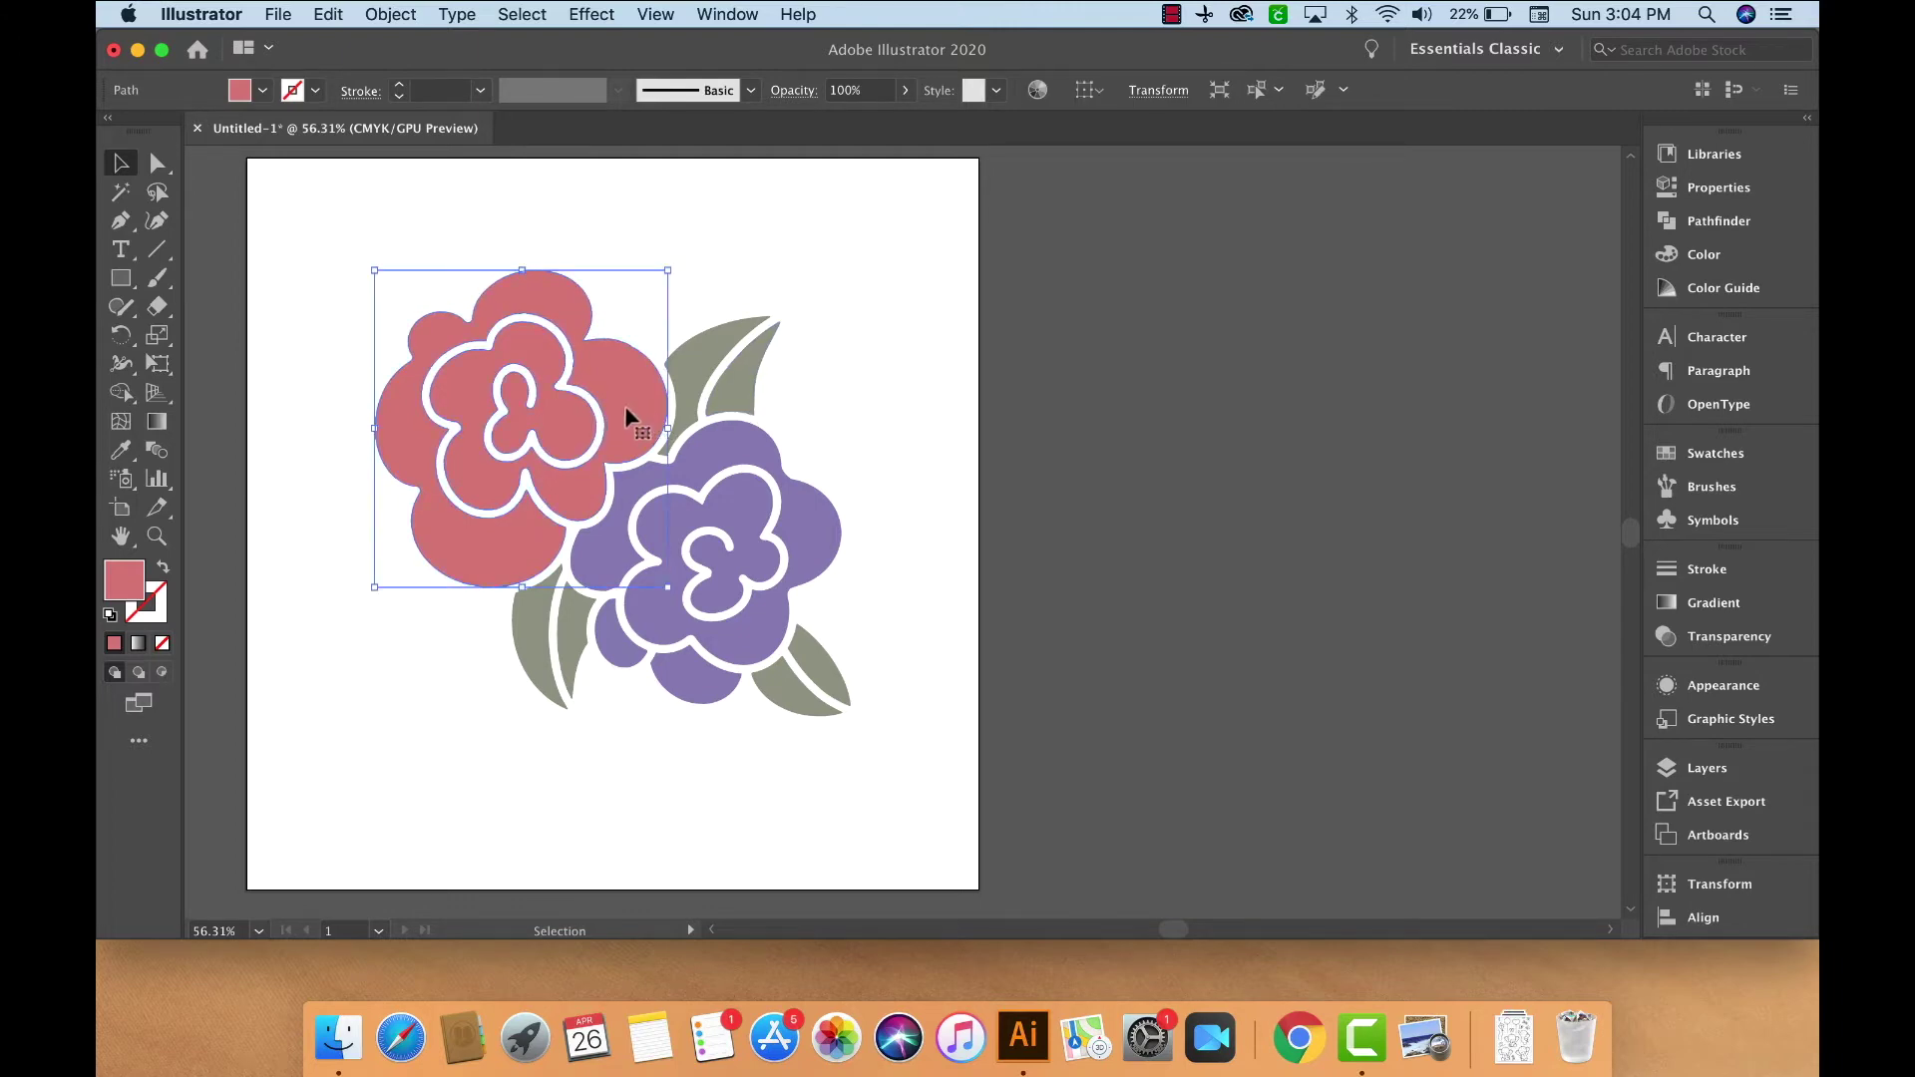
# - Test-move the purple flower's petal pieces, then undo to restore their positions
pyautogui.click(972, 509)
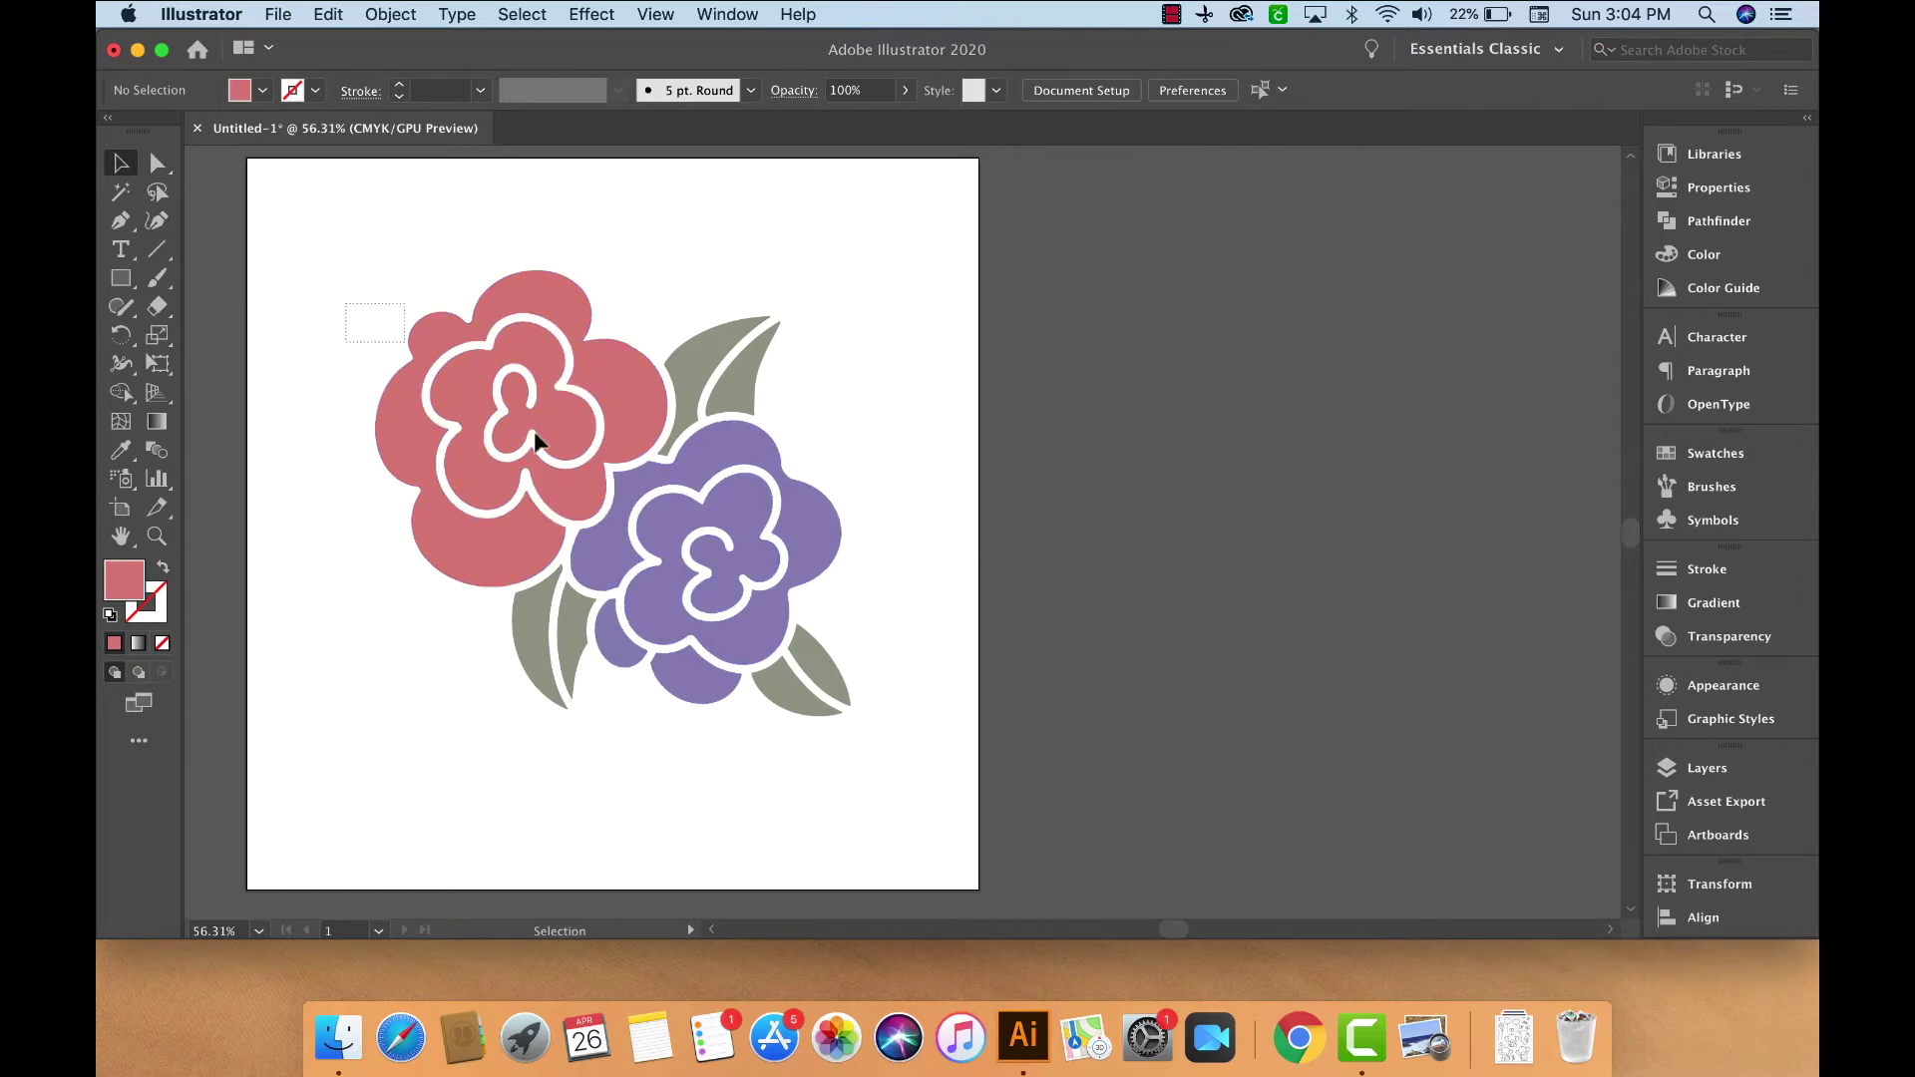
pyautogui.moveTo(536, 439); pyautogui.dragTo(887, 748)
pyautogui.click(887, 754)
pyautogui.click(735, 662)
pyautogui.click(692, 748)
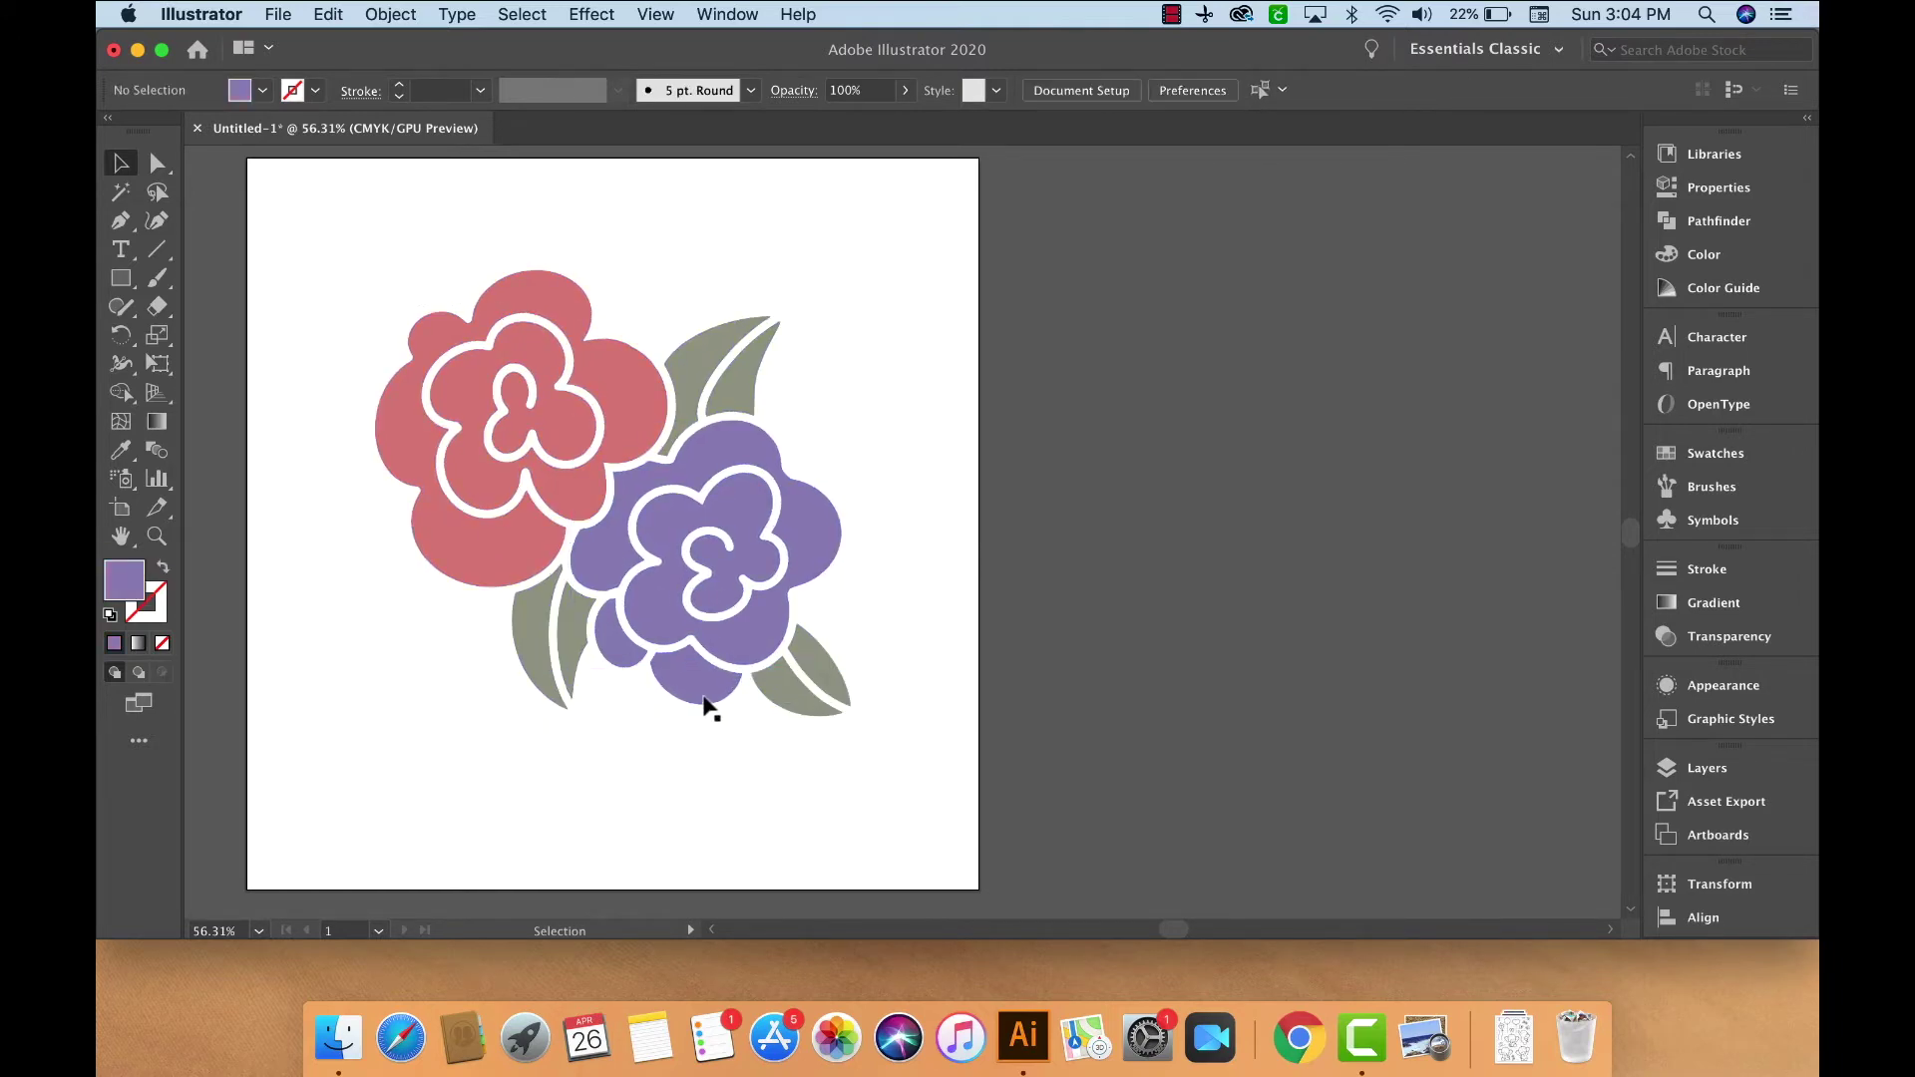
pyautogui.click(704, 702)
pyautogui.moveTo(704, 701); pyautogui.dragTo(710, 599)
pyautogui.click(654, 595)
pyautogui.press('super+z')
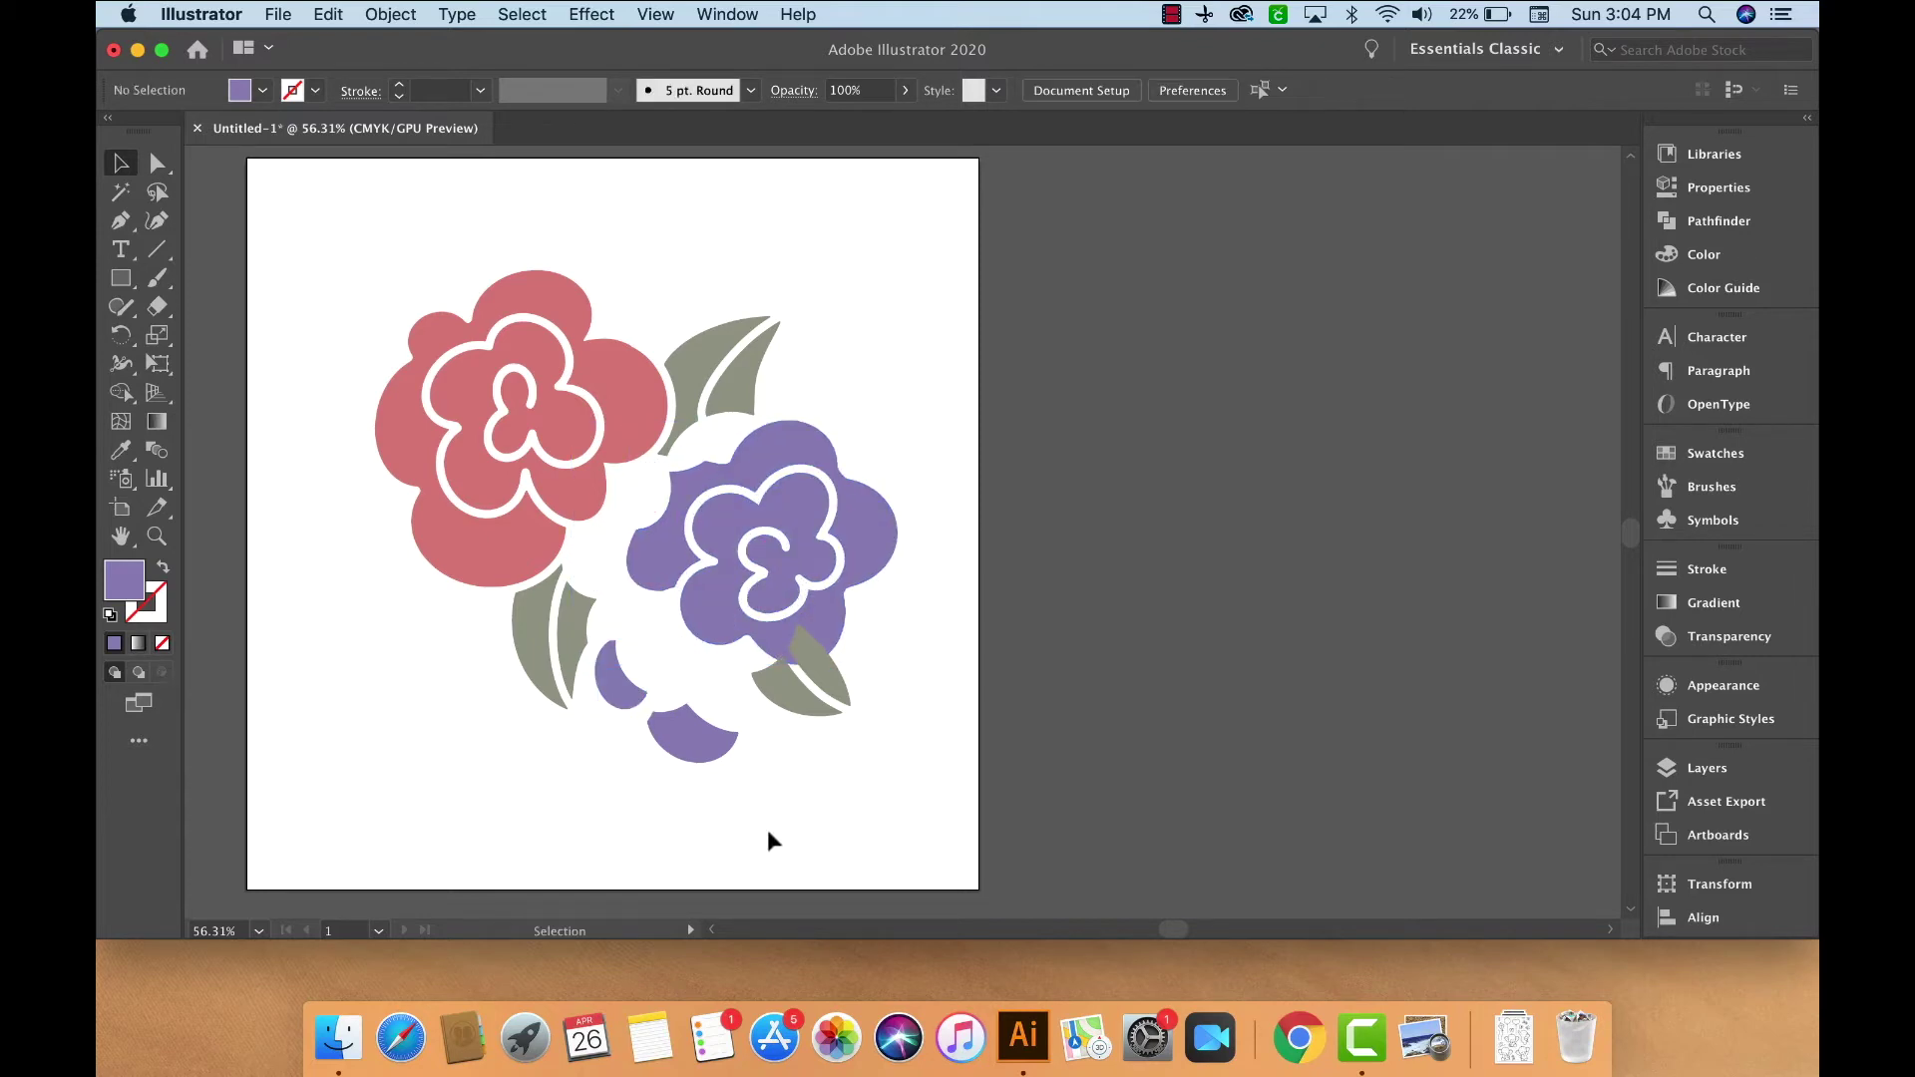
pyautogui.press('a')
pyautogui.press('super+z')
pyautogui.press('super+z')
pyautogui.press('super+z')
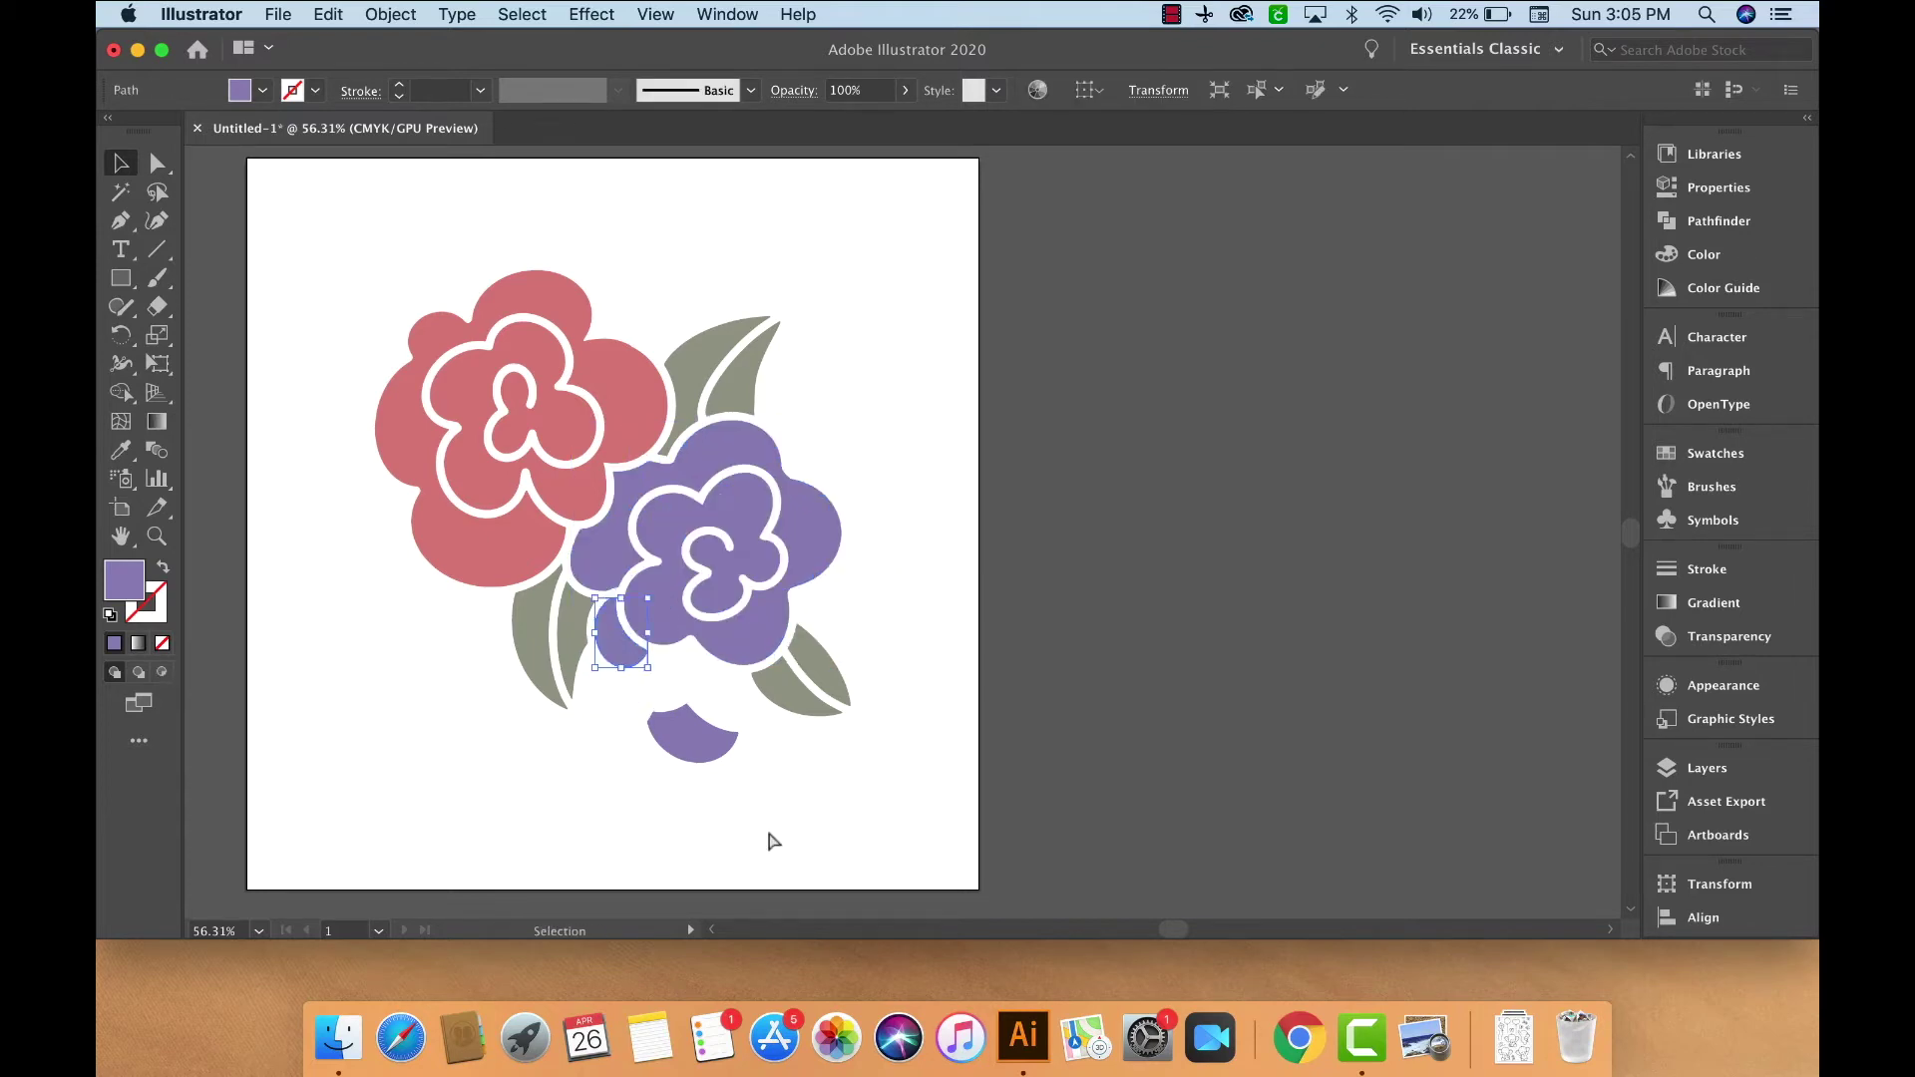
pyautogui.click(720, 812)
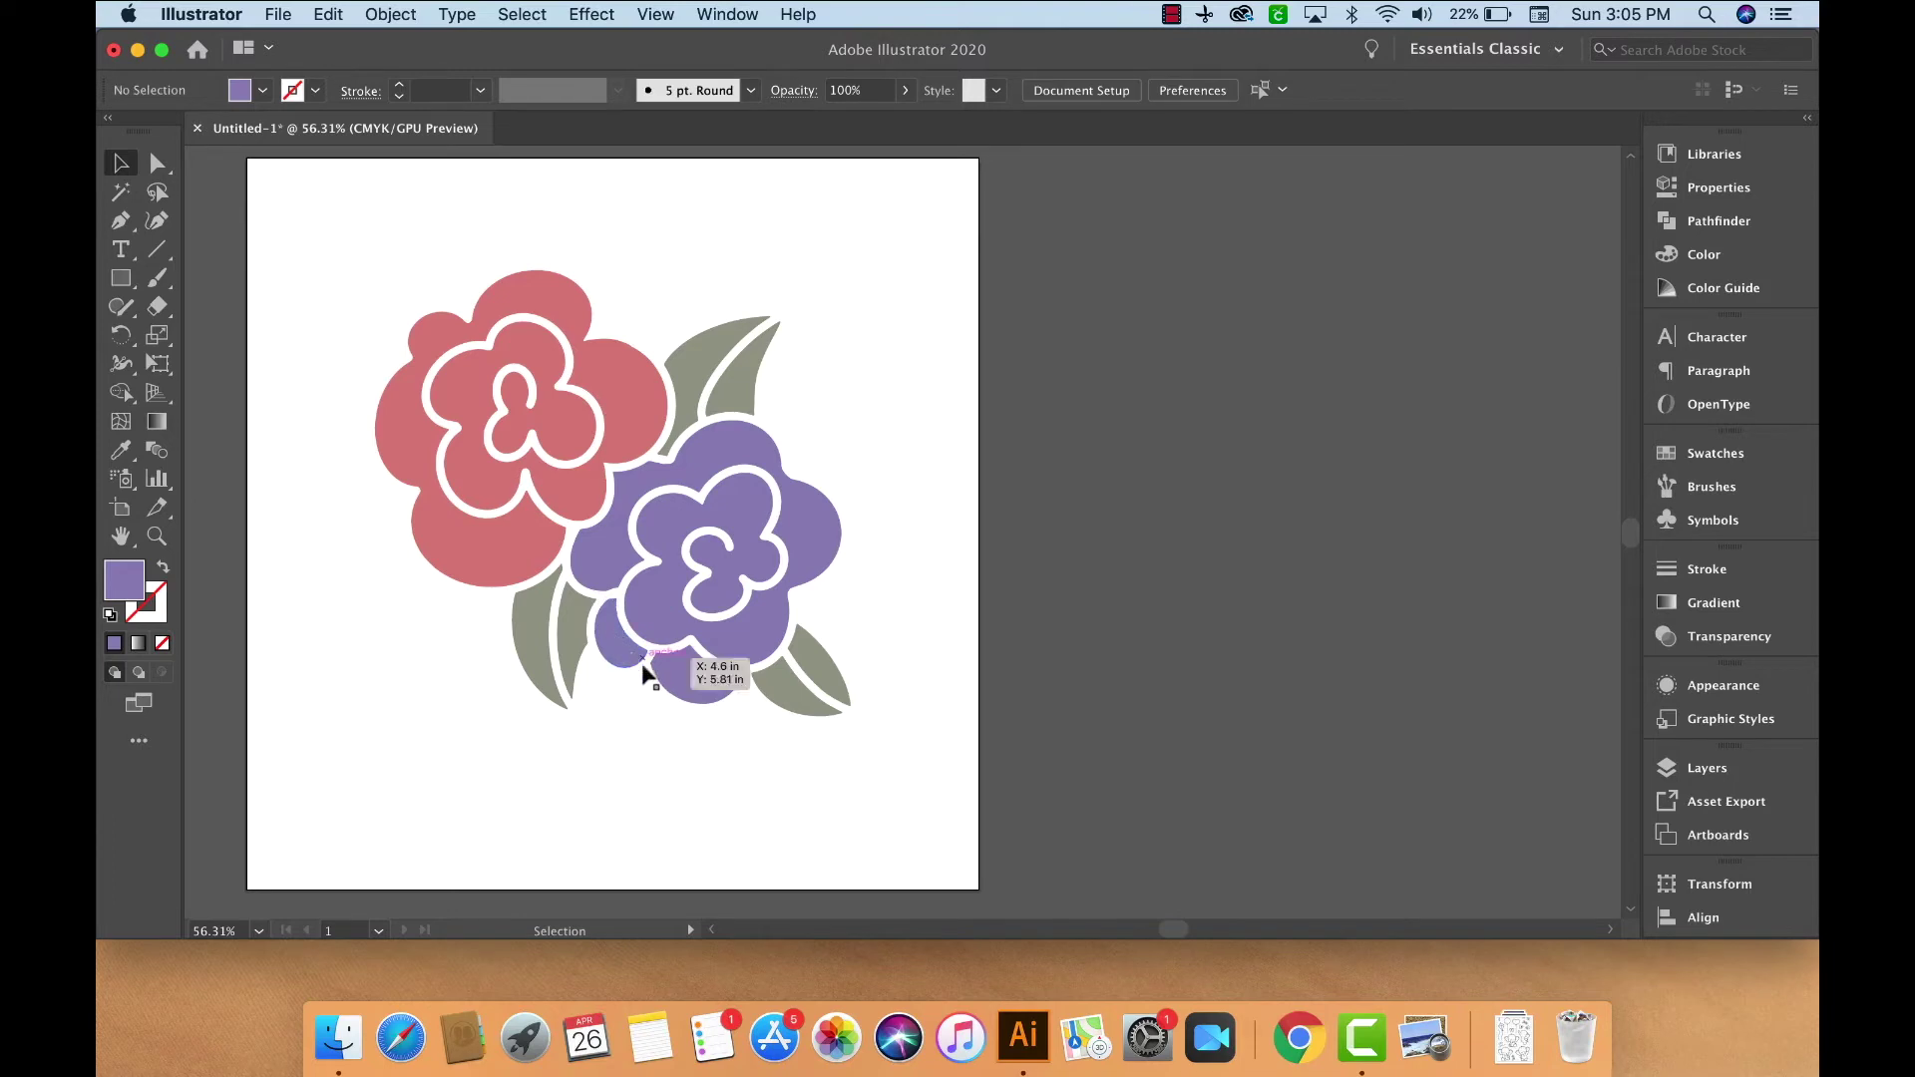
# - Shift-select the lower petal, left petal and upper purple flower, and open Pathfinder
pyautogui.click(684, 690)
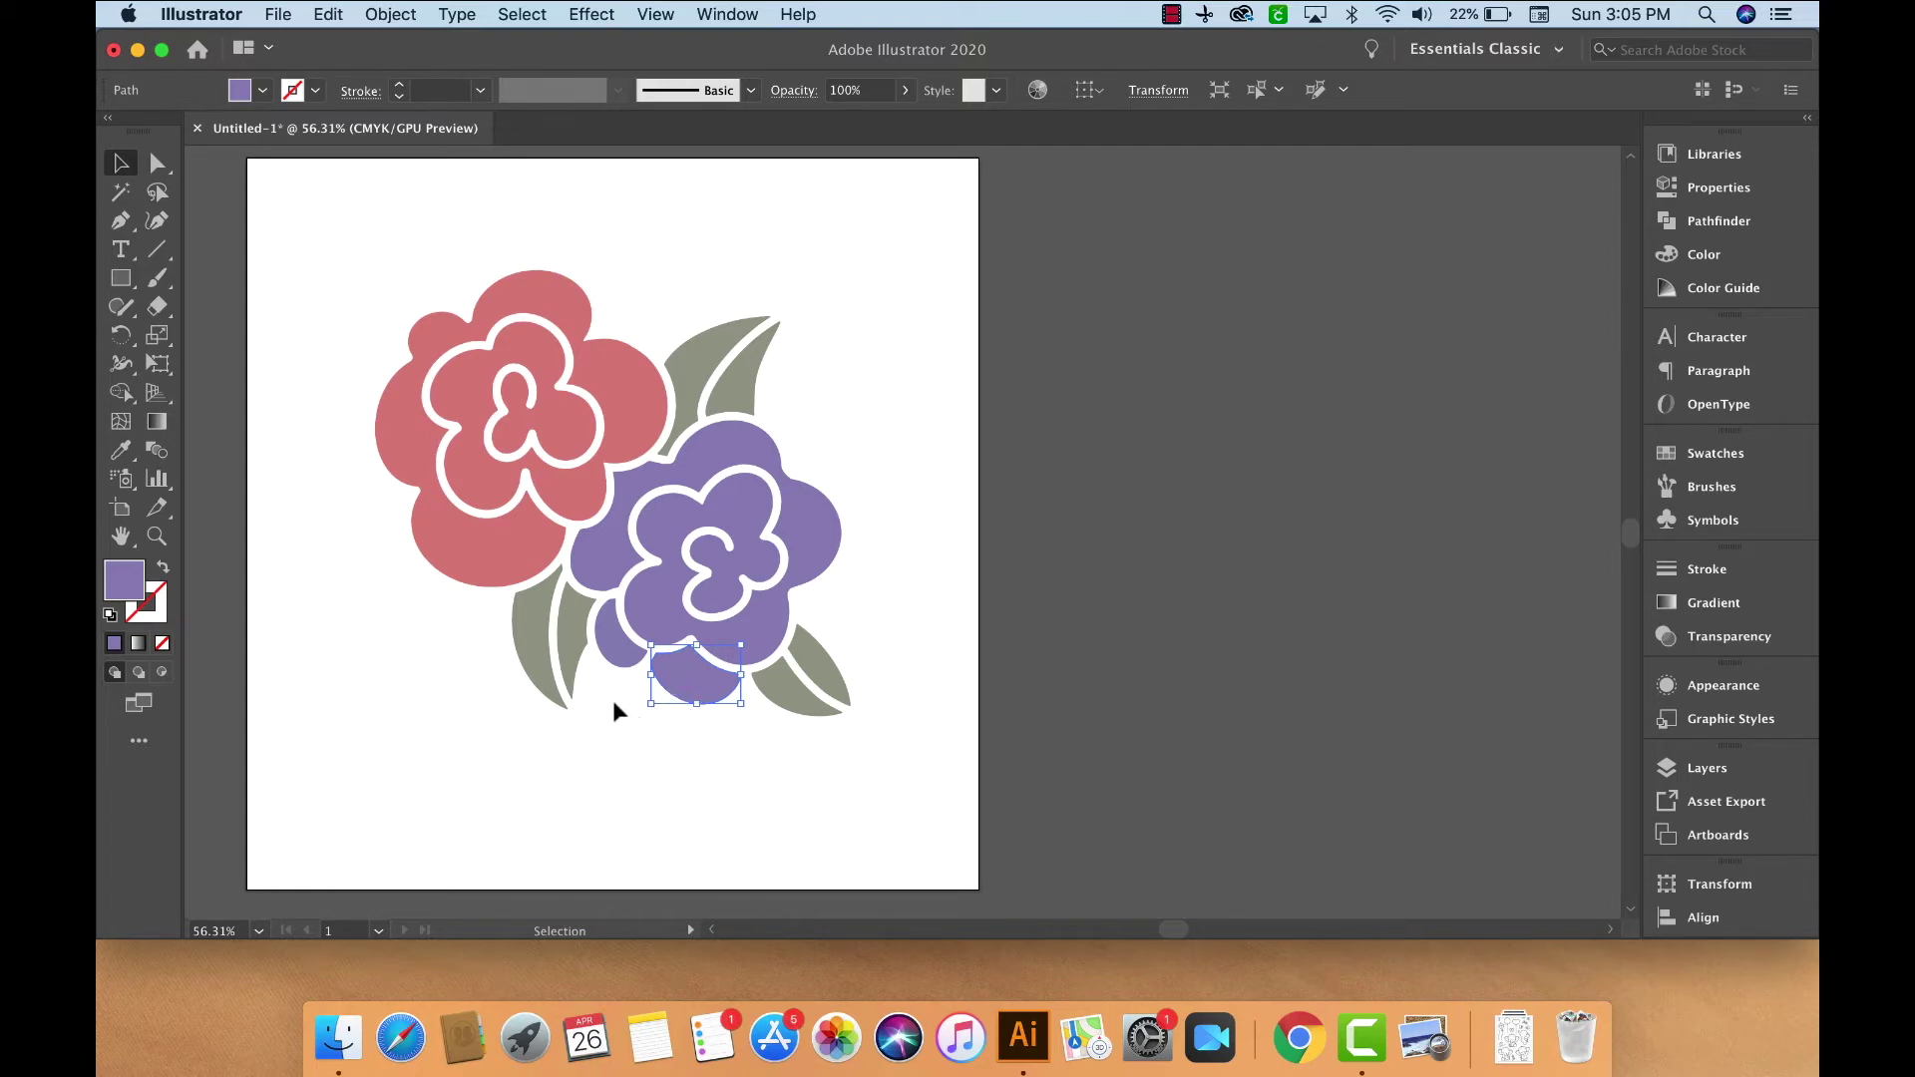
pyautogui.press('shift')
pyautogui.keyDown('shift'); pyautogui.click(628, 652); pyautogui.keyUp('shift')
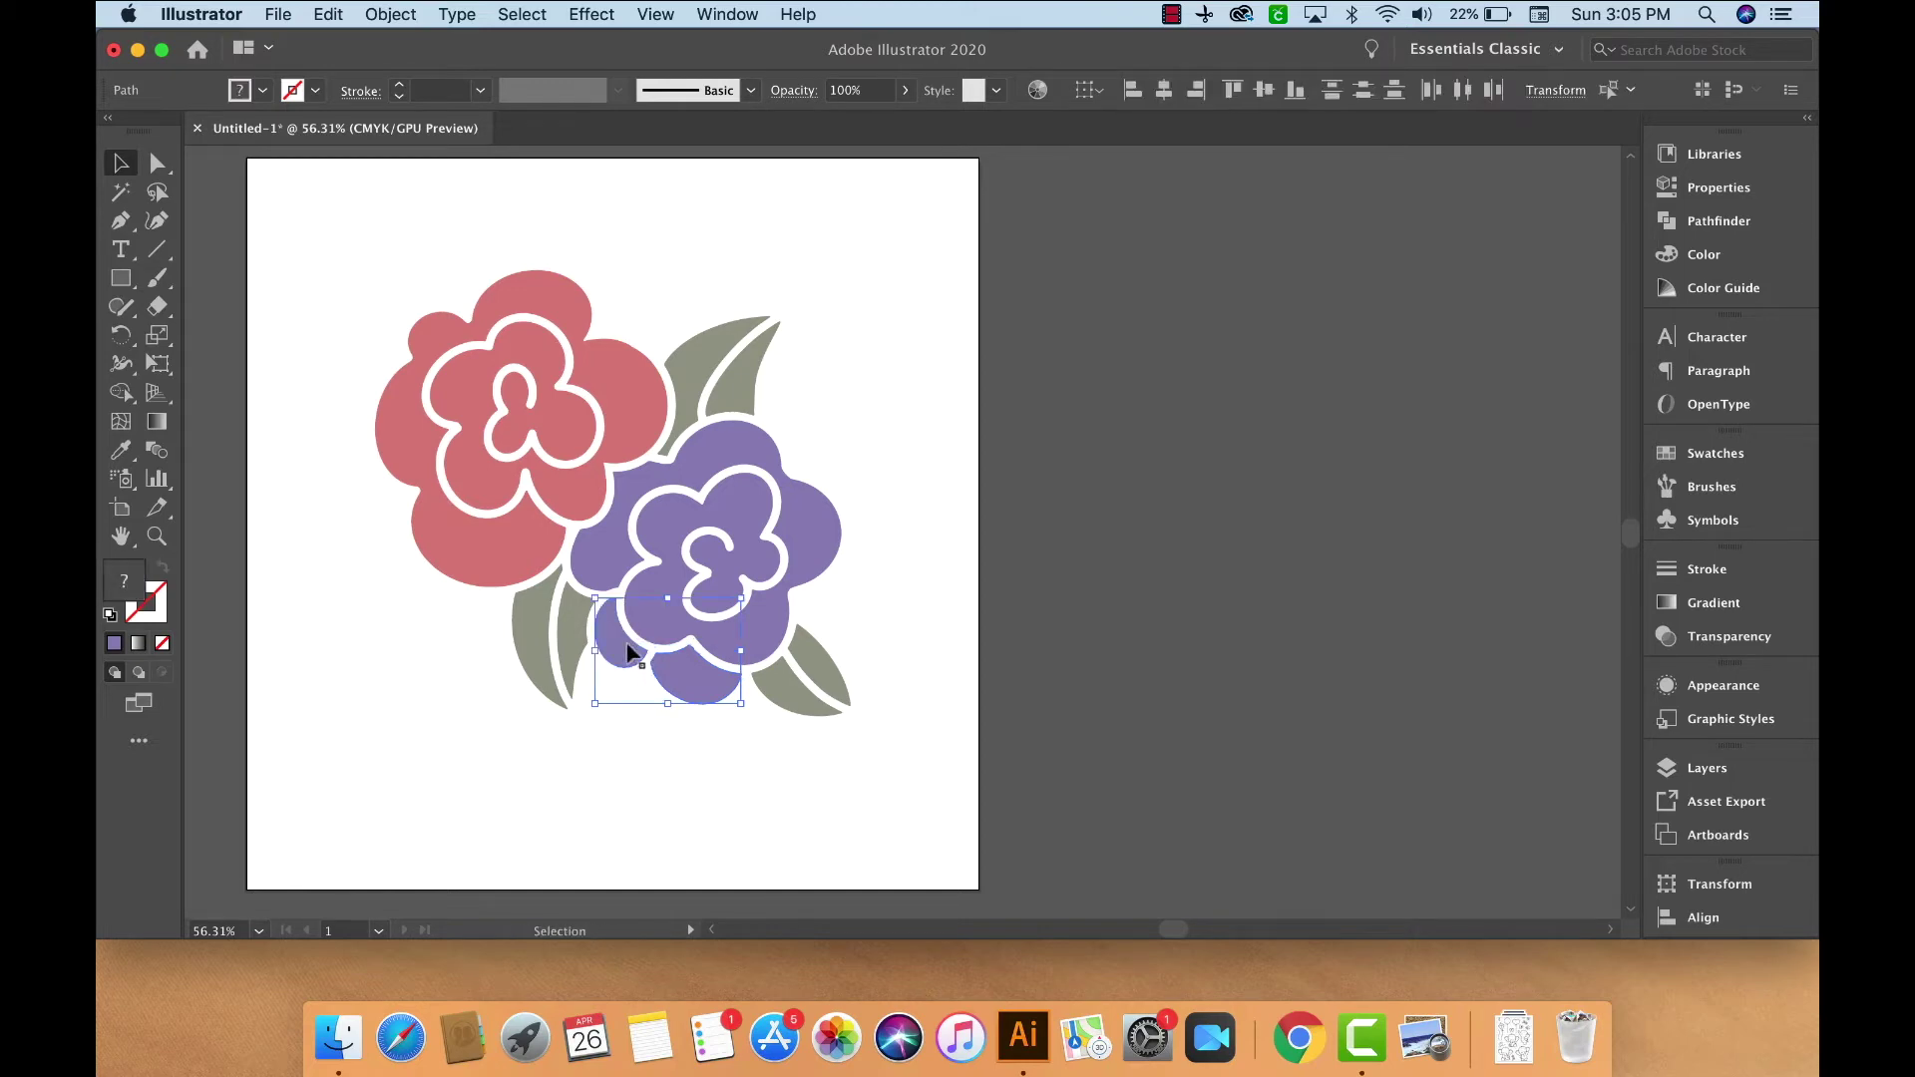
pyautogui.press('shift')
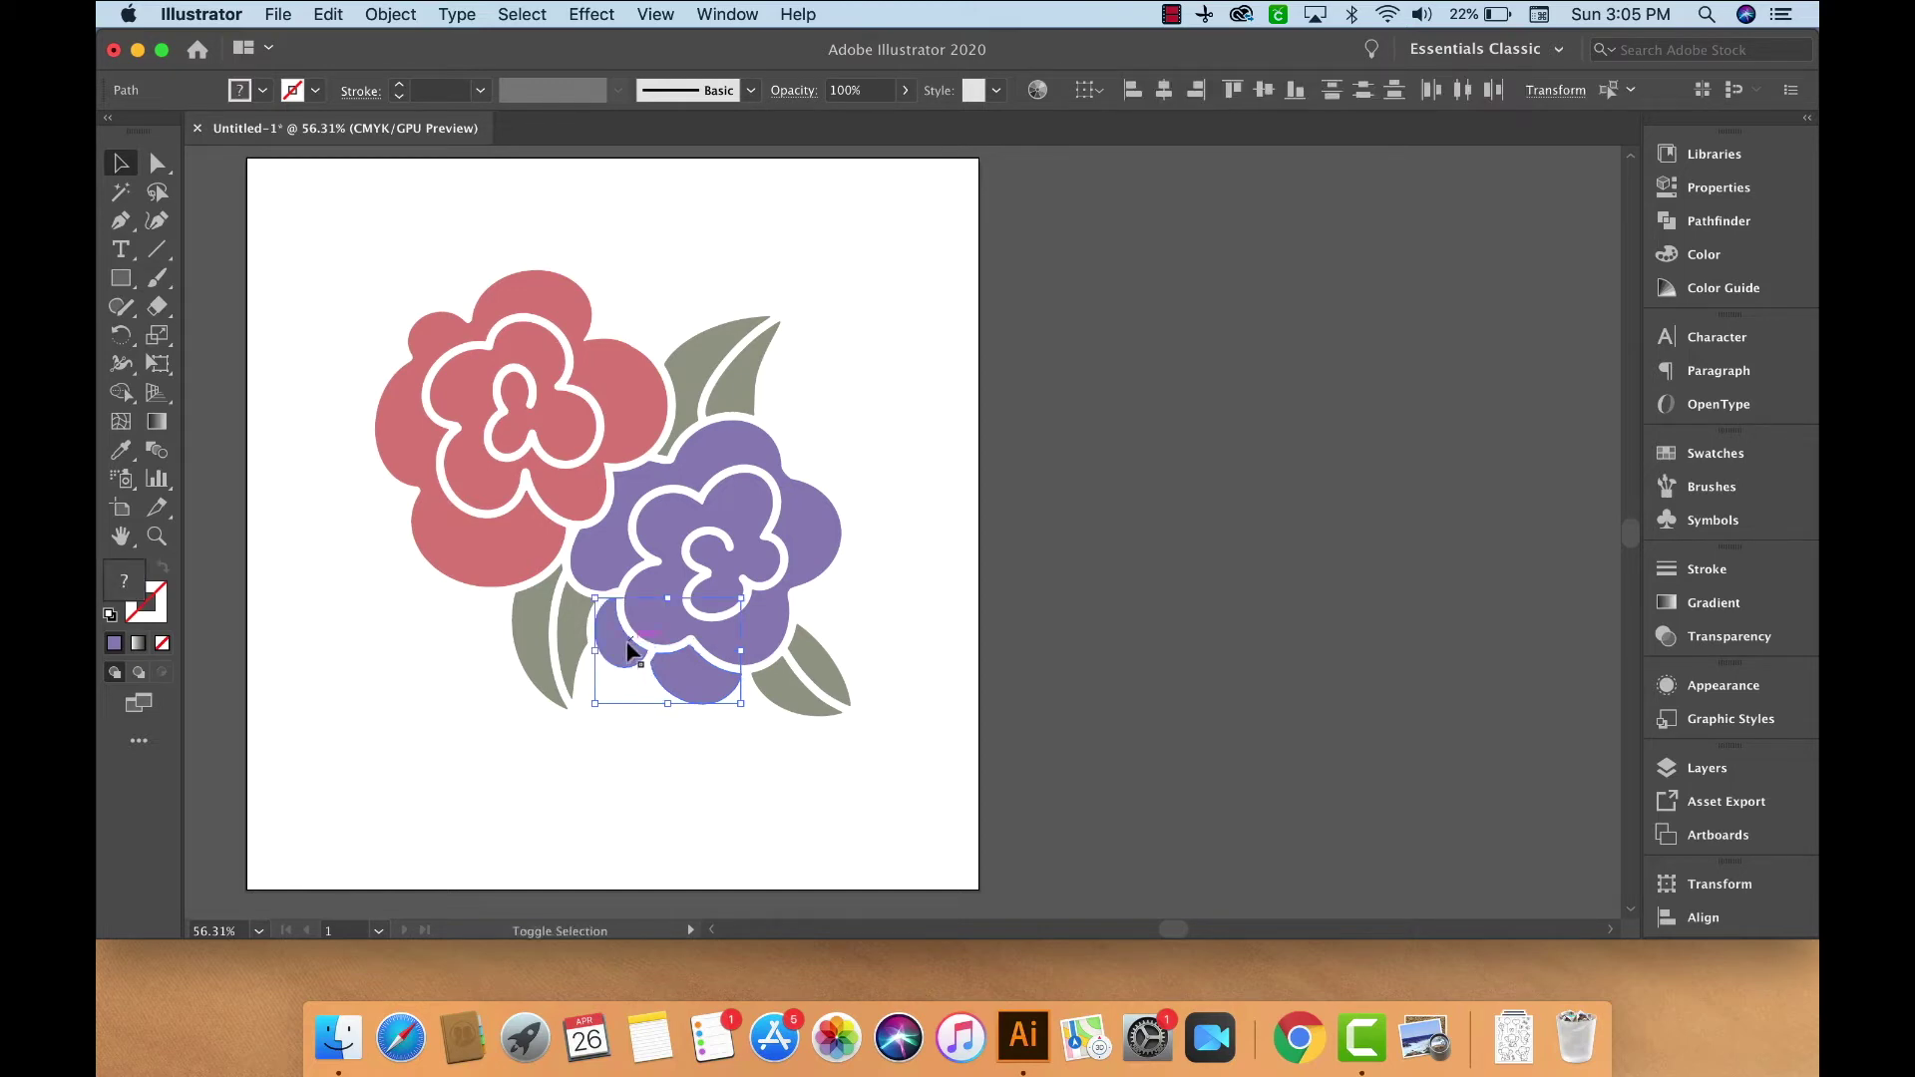
pyautogui.keyDown('shift'); pyautogui.click(721, 460); pyautogui.keyUp('shift')
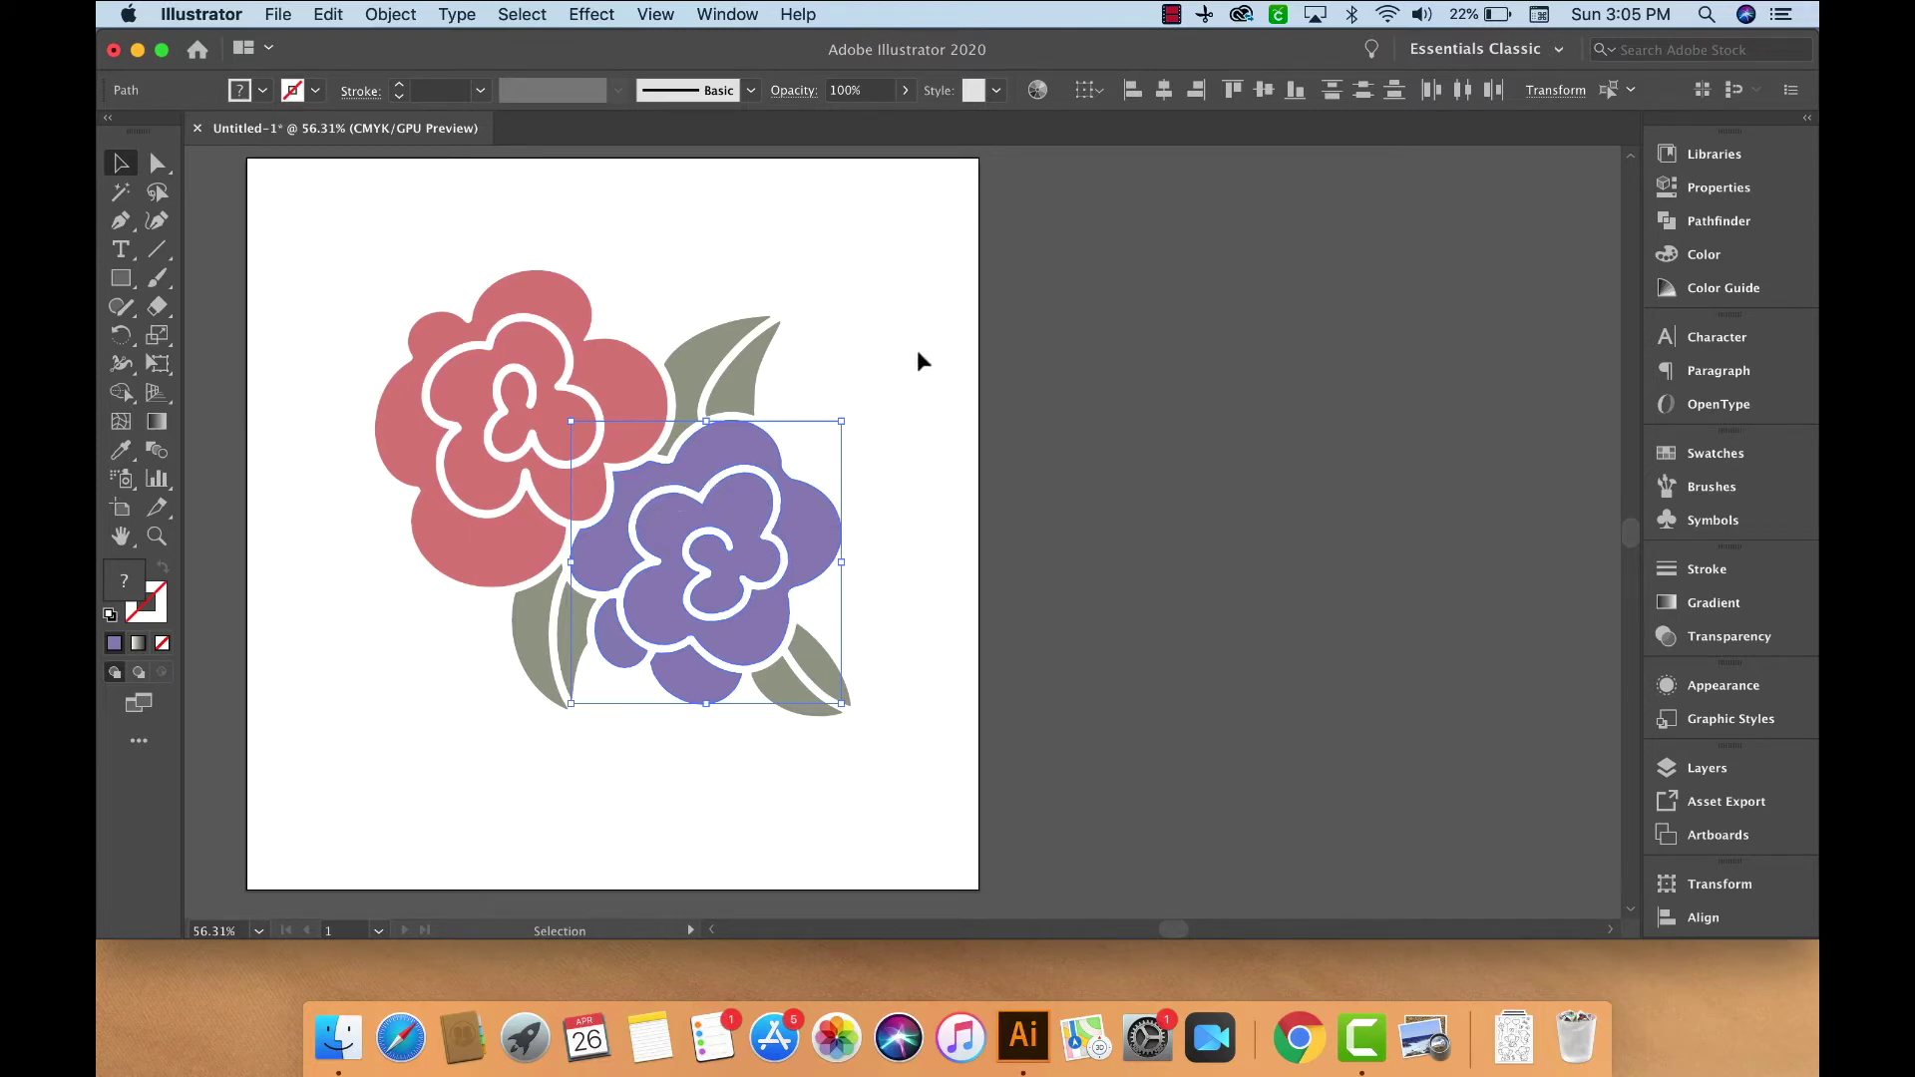
pyautogui.click(1771, 224)
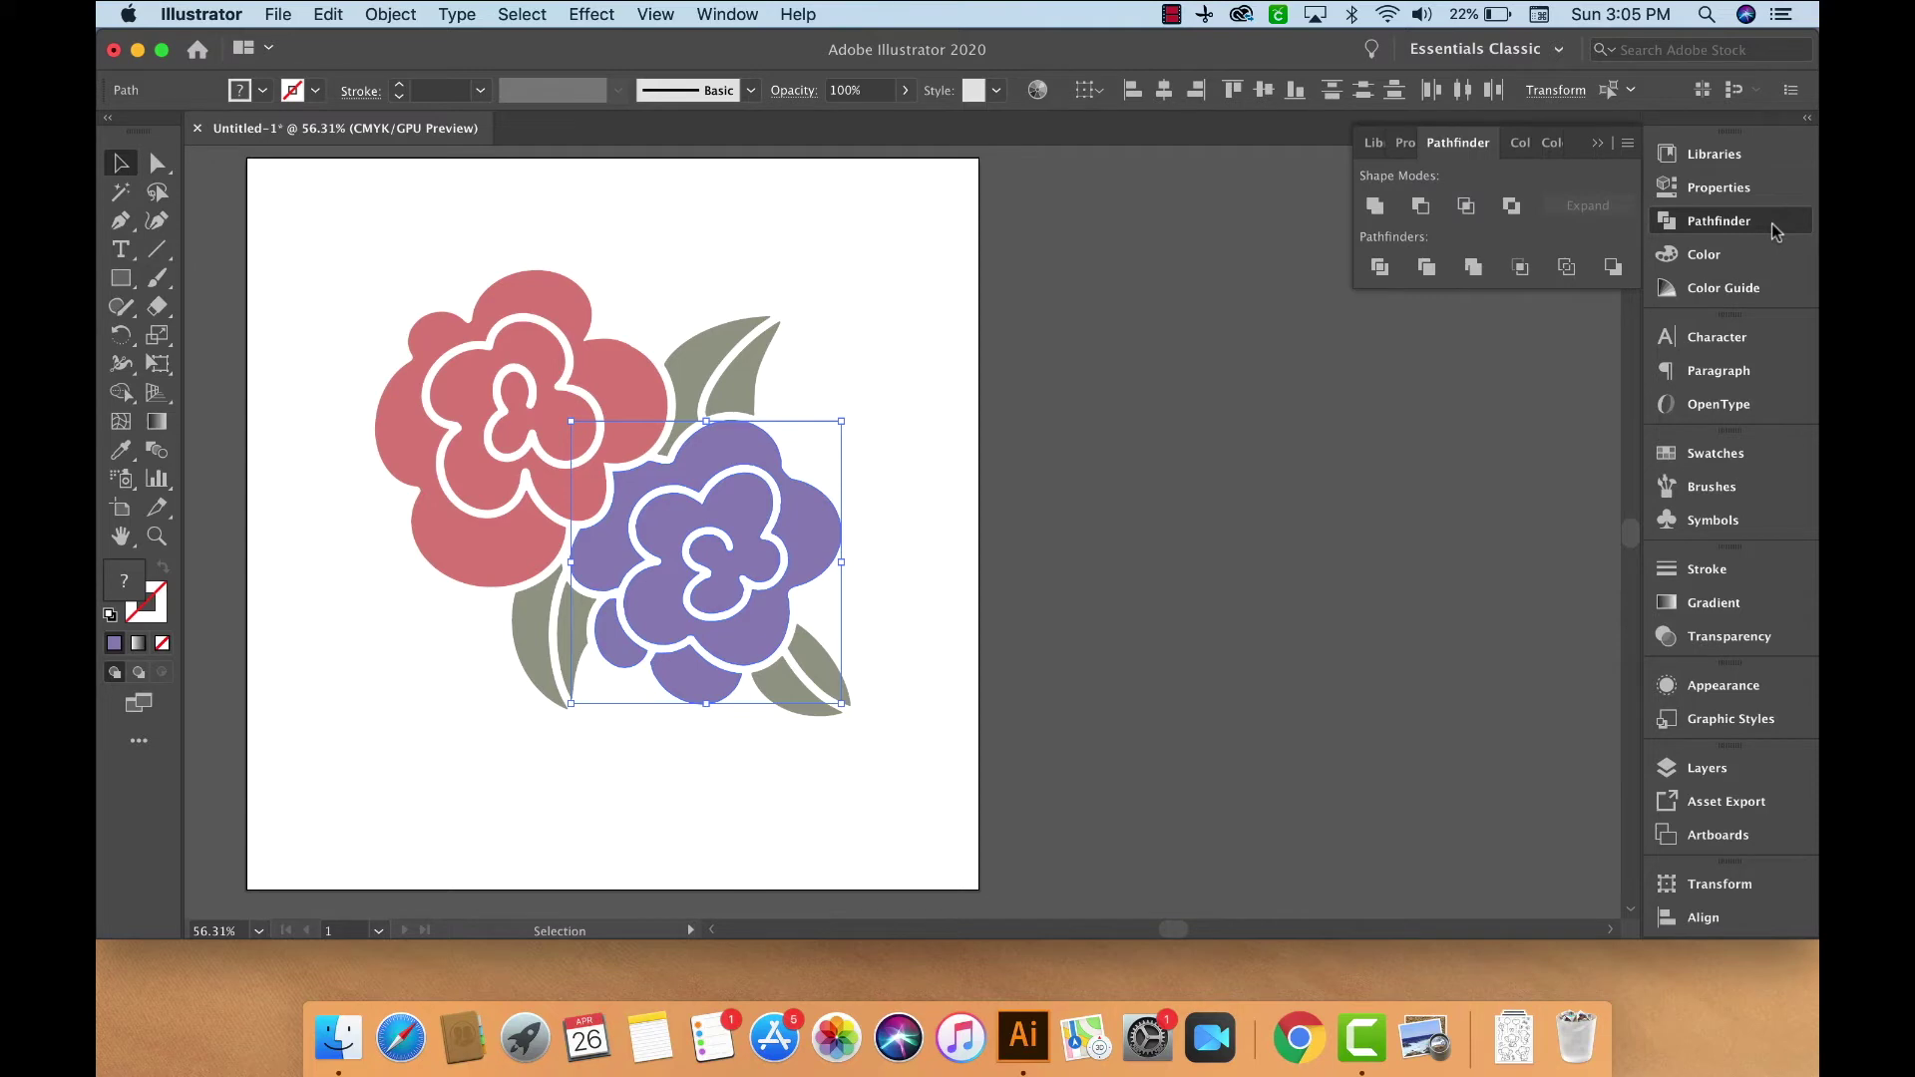
# - Unite the purple flower's pieces in Pathfinder, inspecting it off-artboard before restoring its position
pyautogui.click(1375, 206)
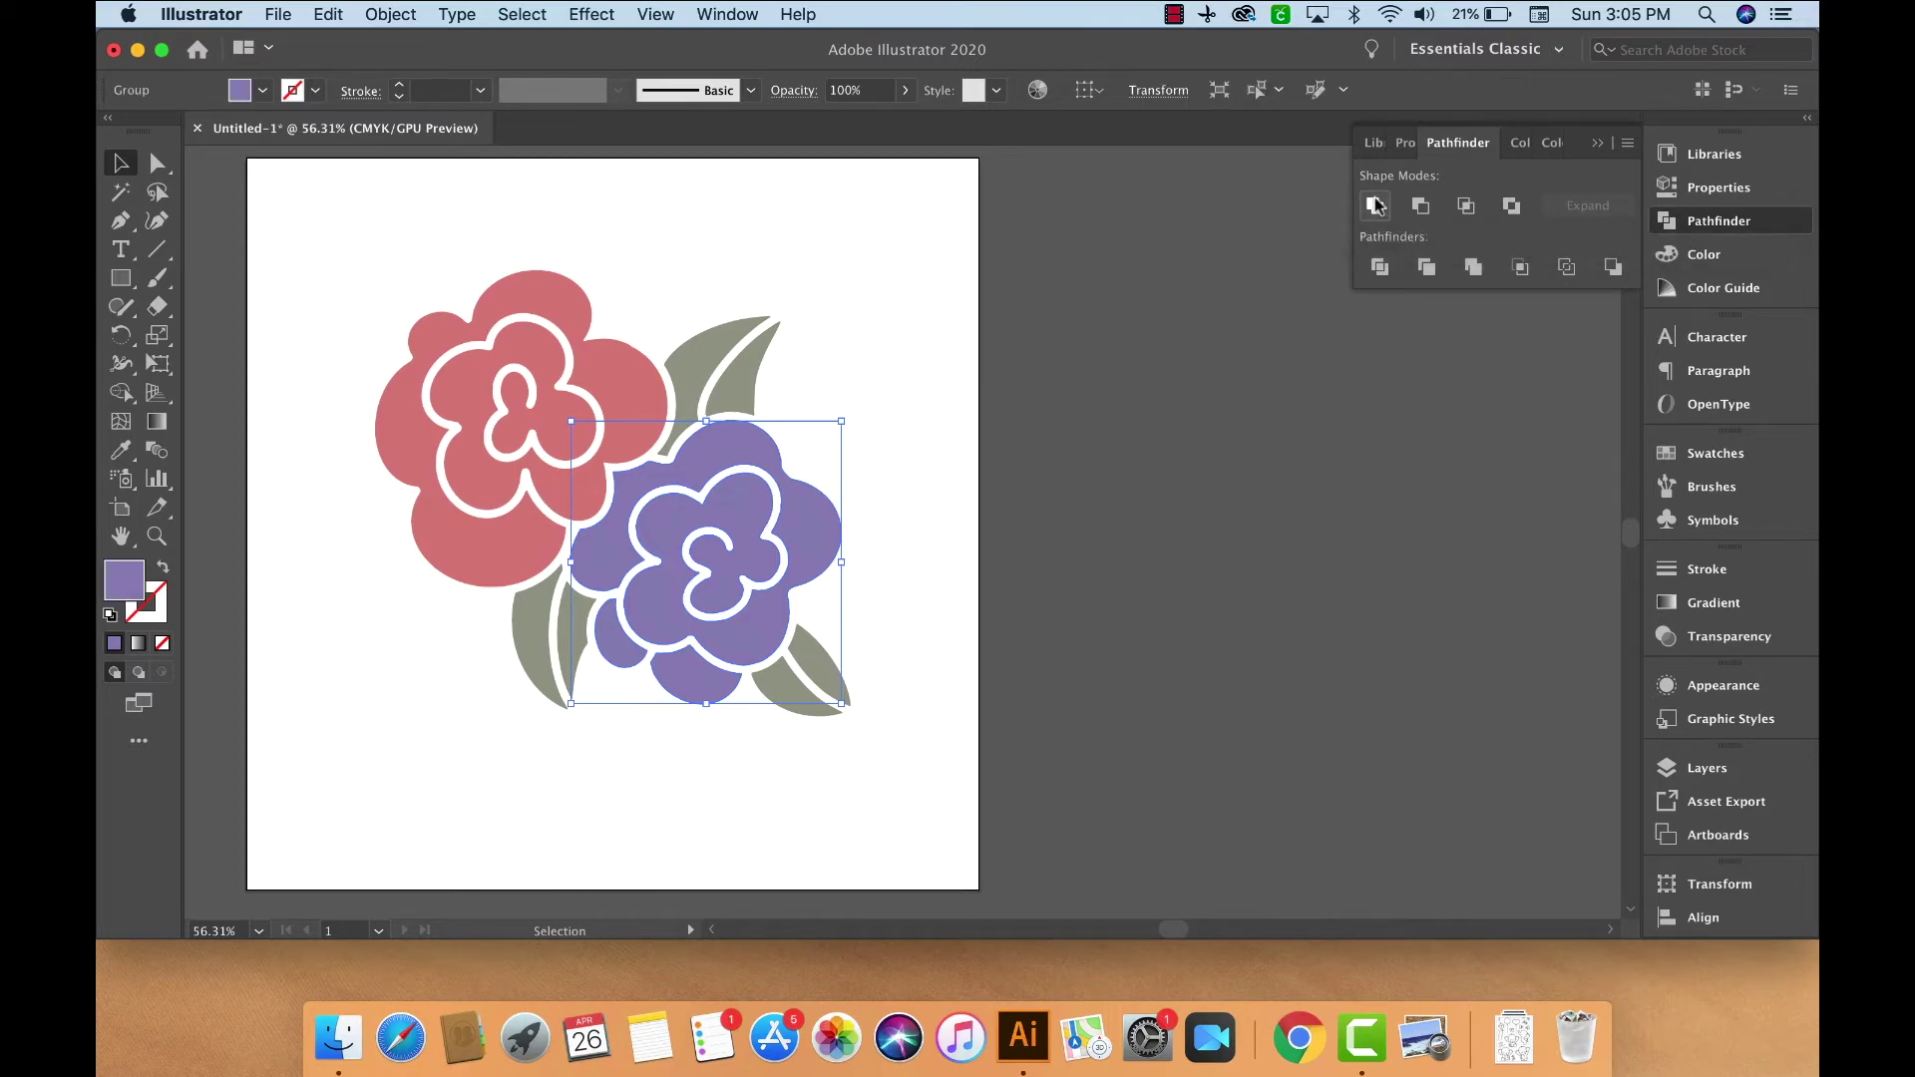
pyautogui.moveTo(833, 517); pyautogui.dragTo(1340, 482)
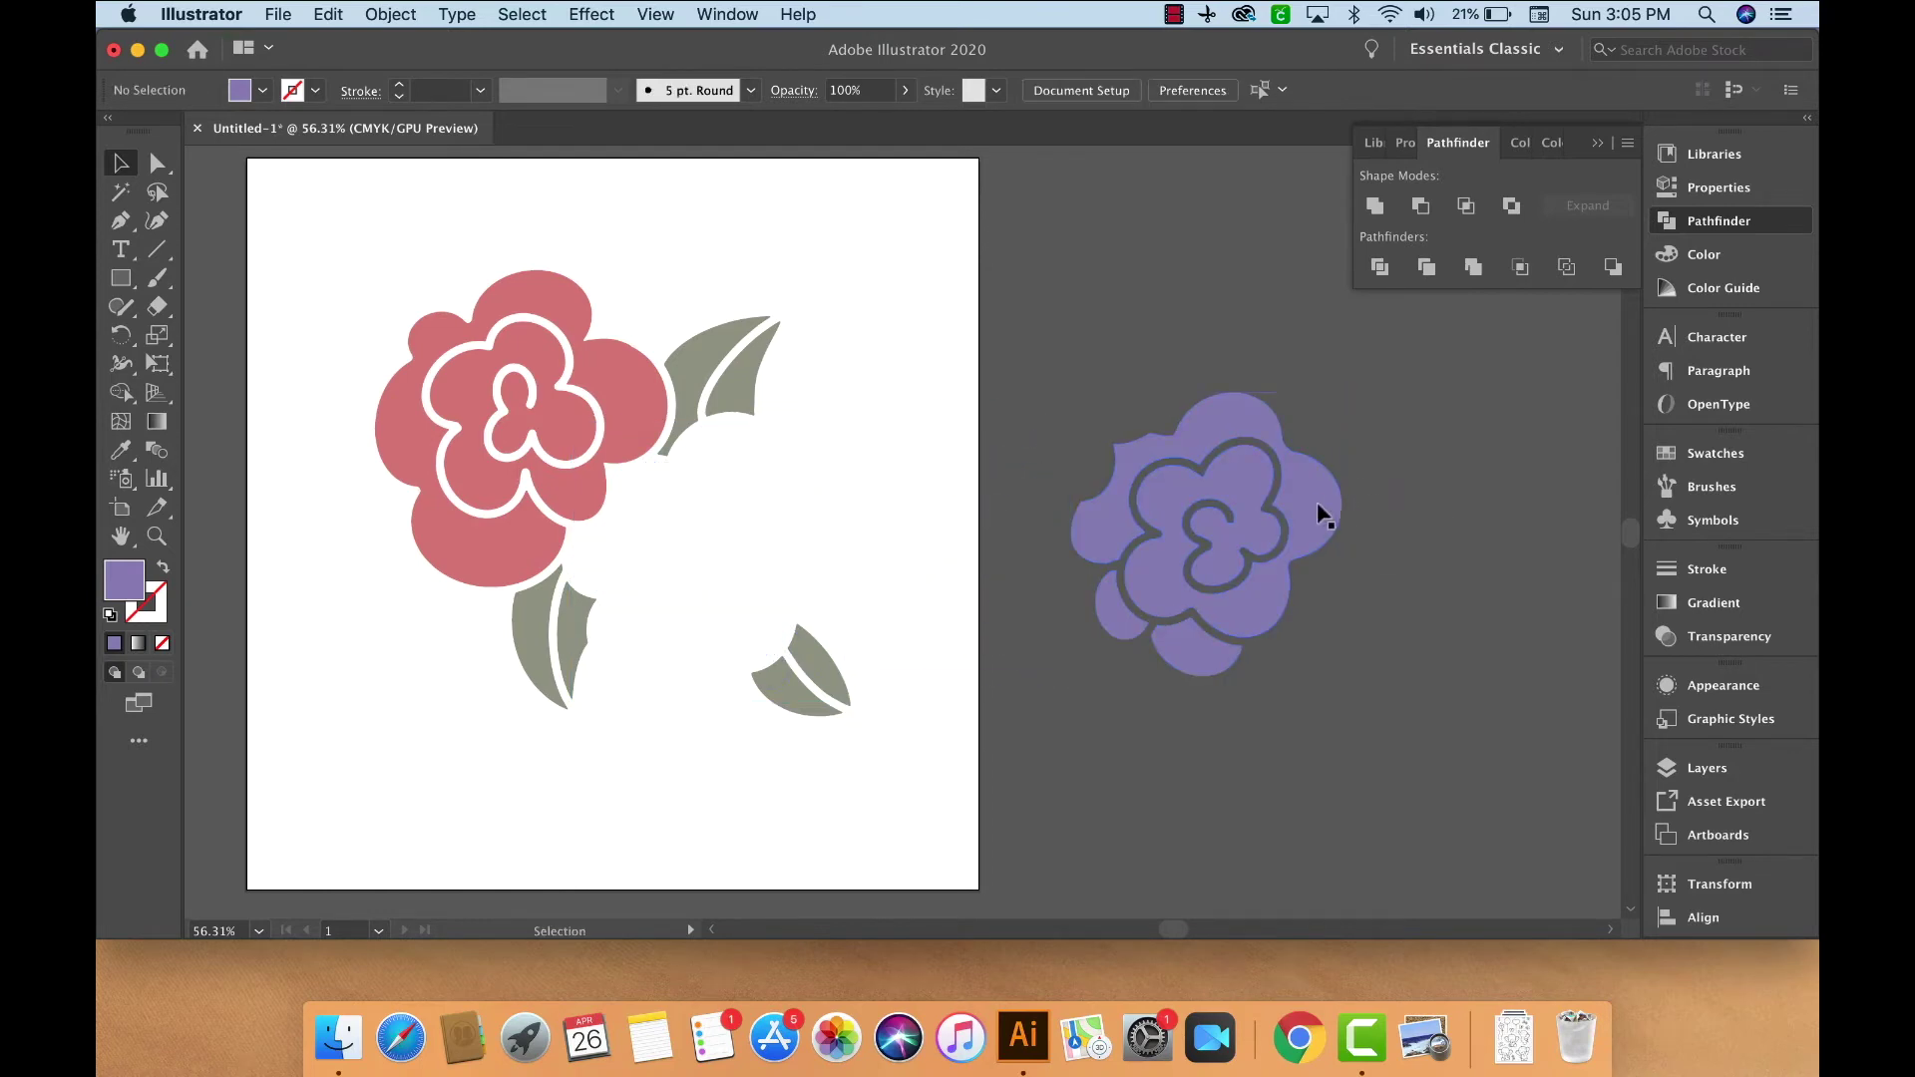
pyautogui.moveTo(1310, 500); pyautogui.dragTo(945, 445)
pyautogui.press('super+z')
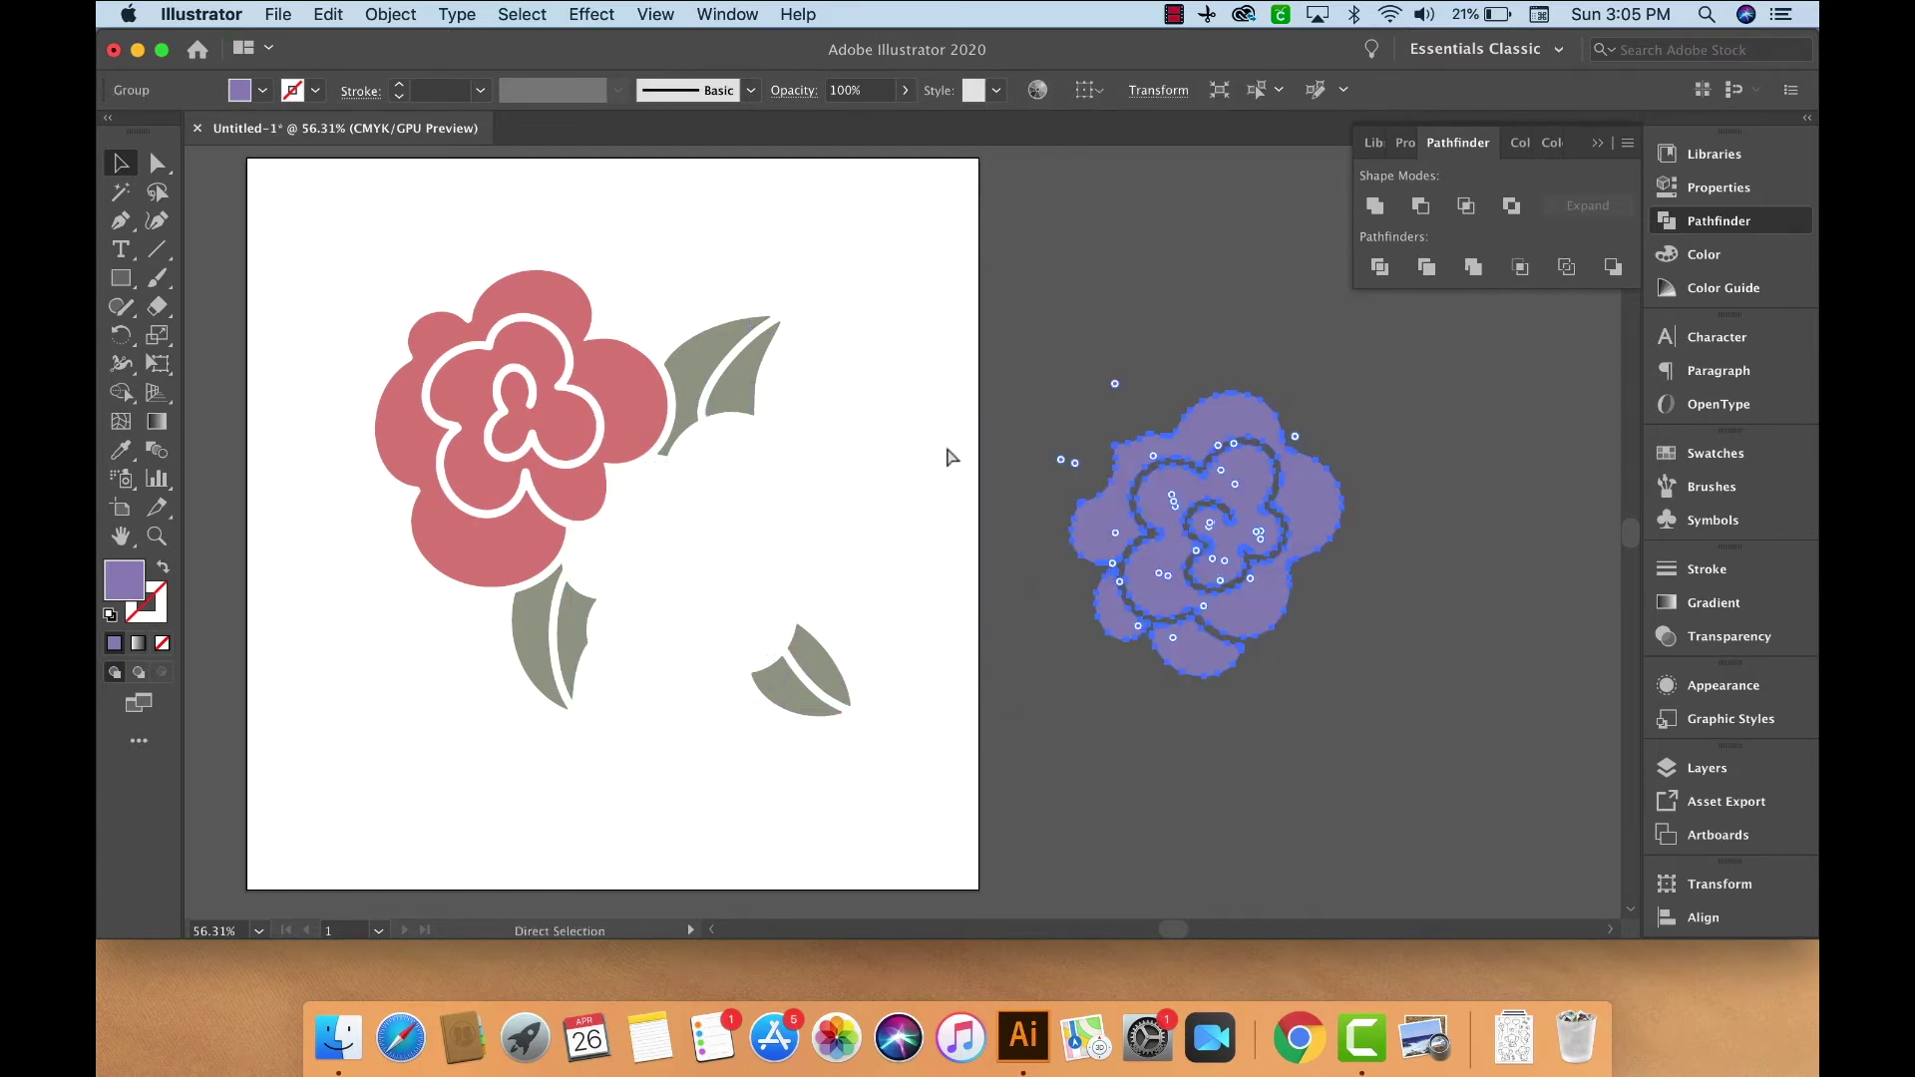
pyautogui.press('super+z')
# - Make the merged purple flower a compound path via Object > Compound Path > Make, then deselect
pyautogui.click(840, 436)
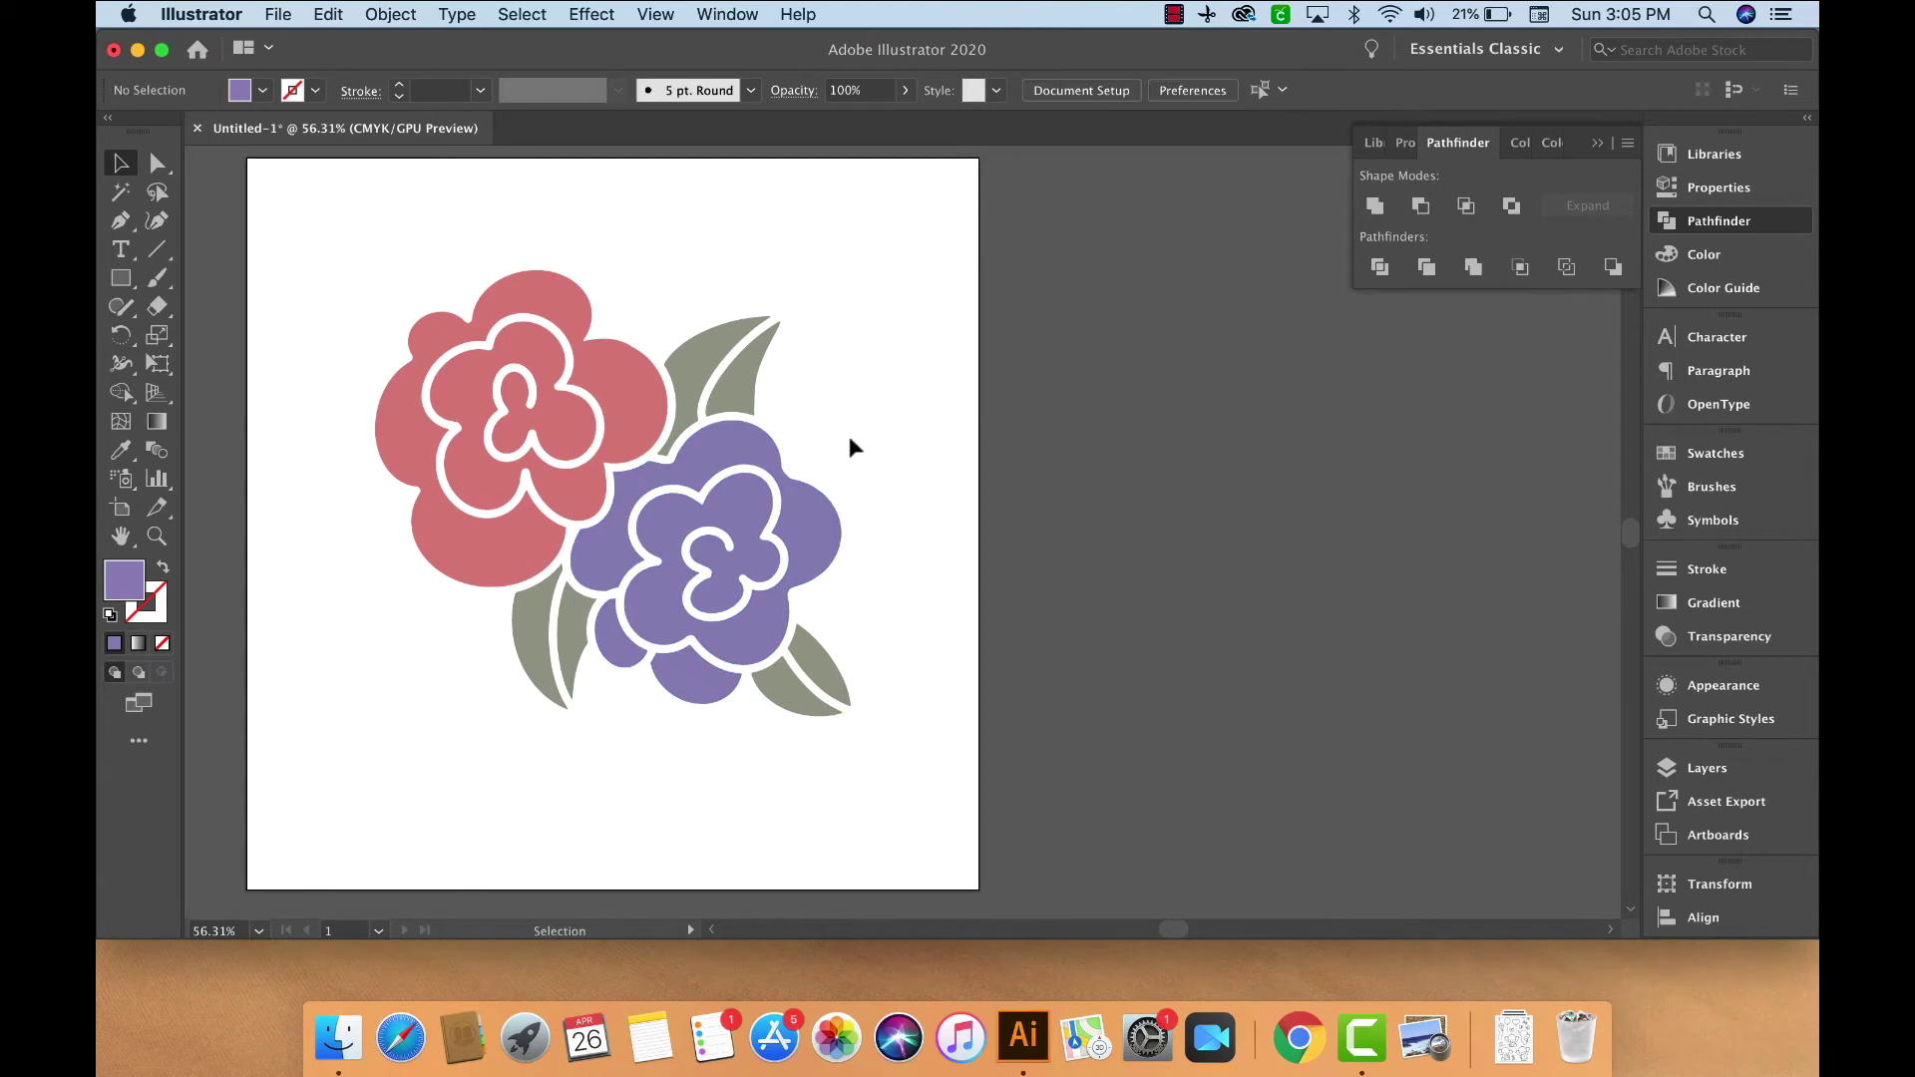
pyautogui.click(815, 523)
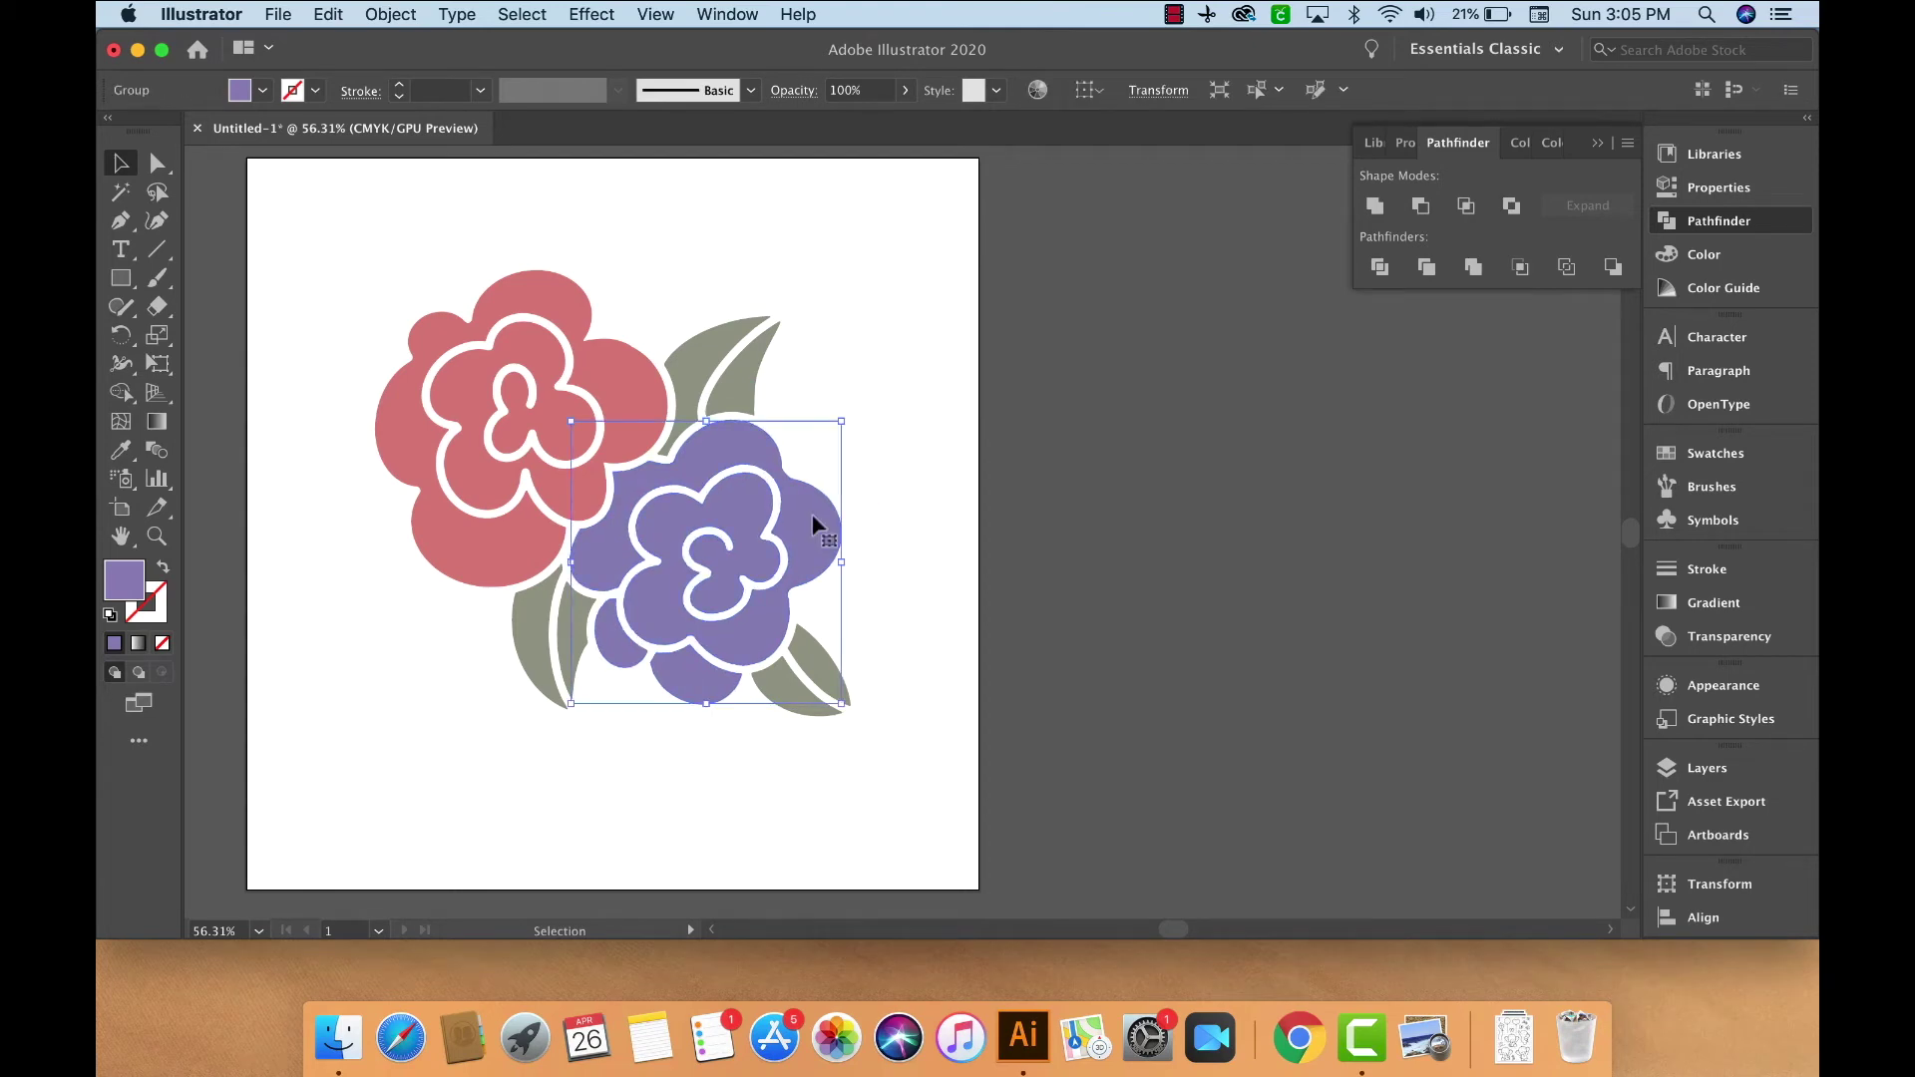
pyautogui.click(399, 9)
pyautogui.click(399, 9)
pyautogui.click(392, 13)
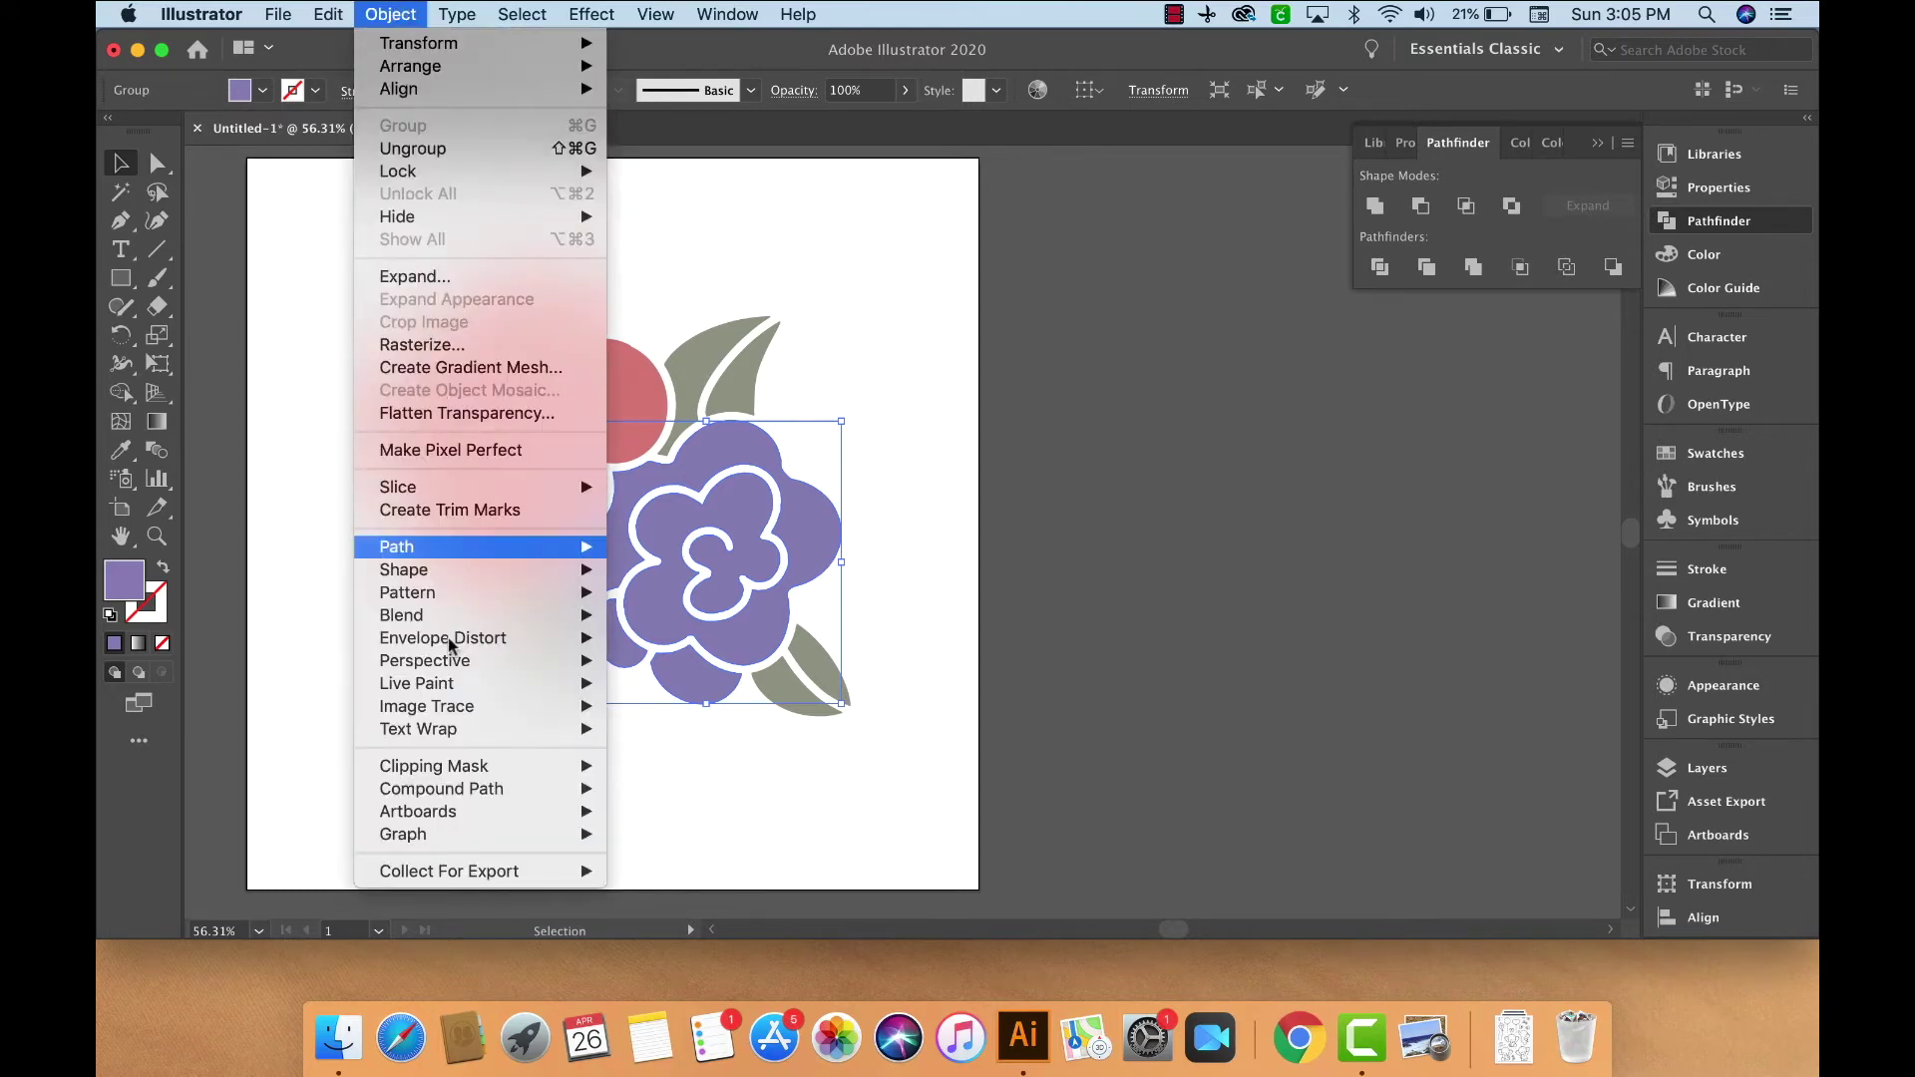
pyautogui.moveTo(511, 790)
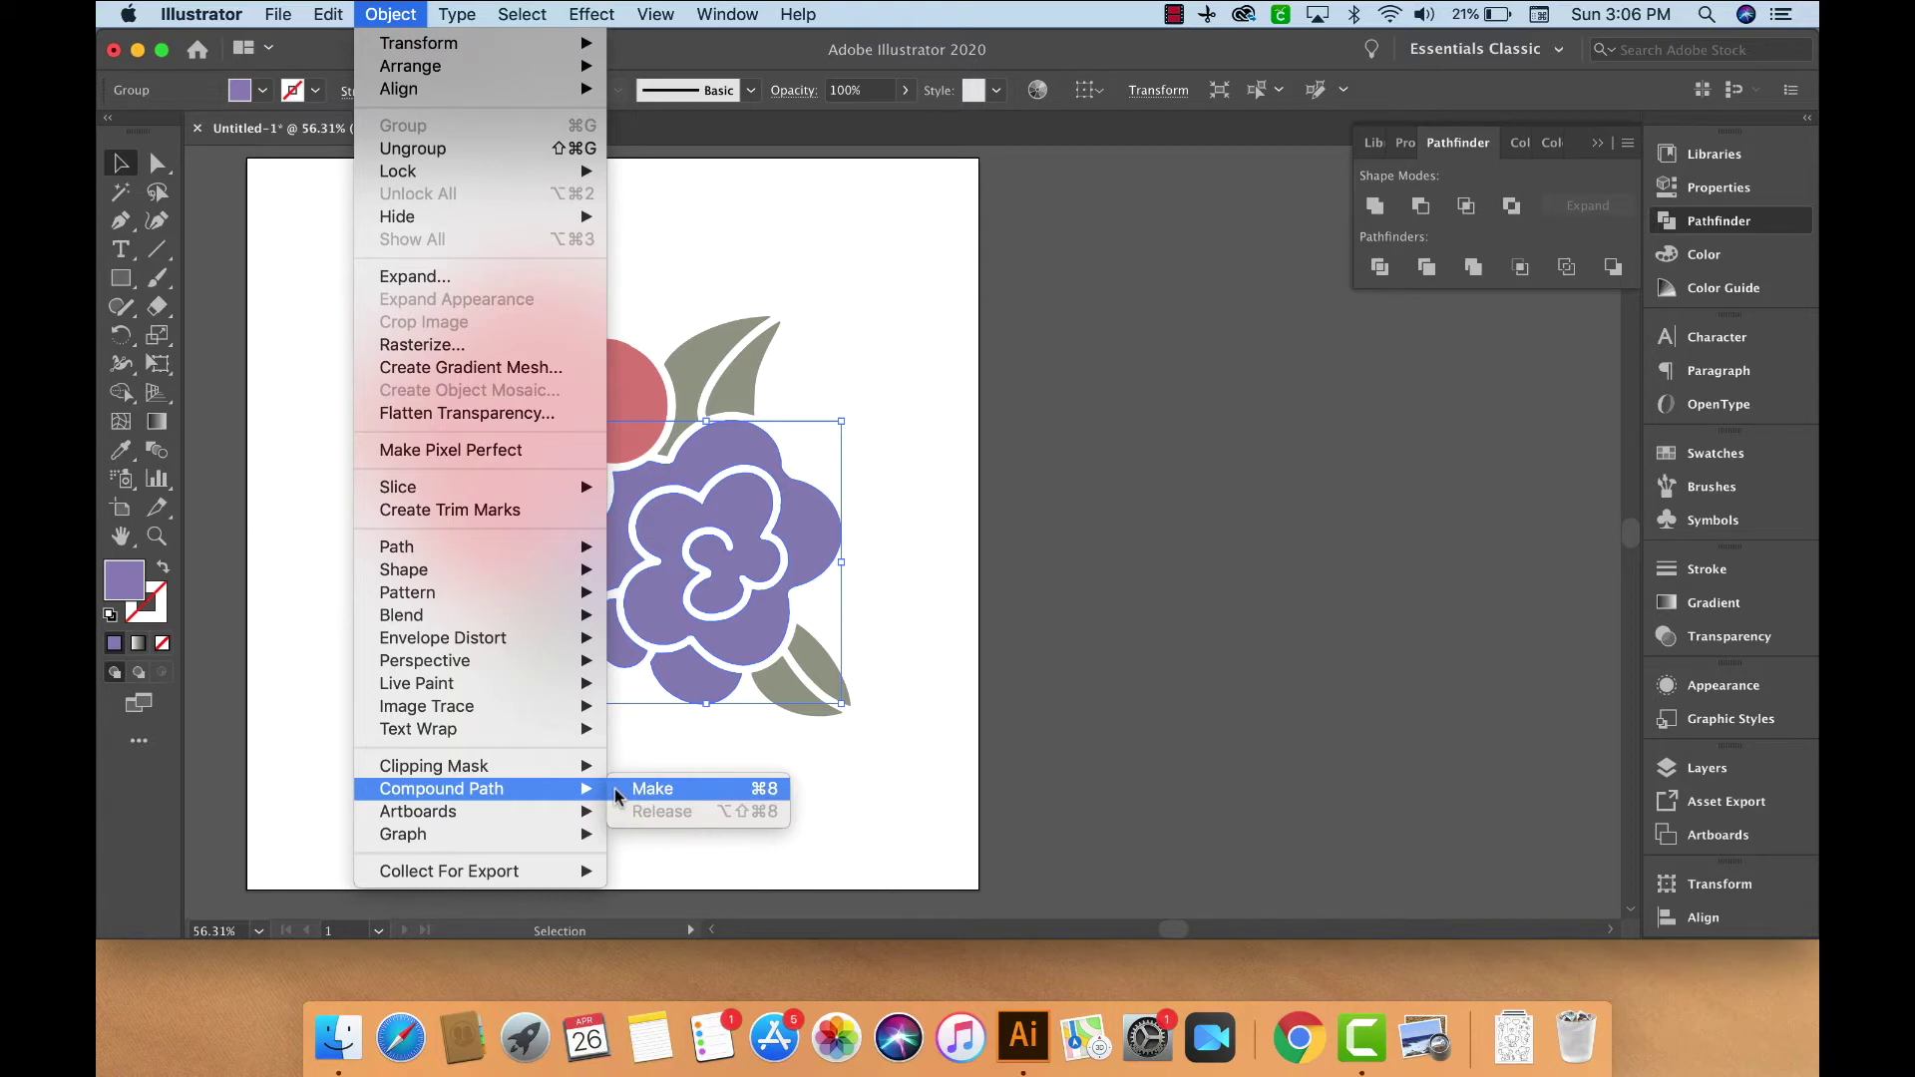
pyautogui.click(649, 789)
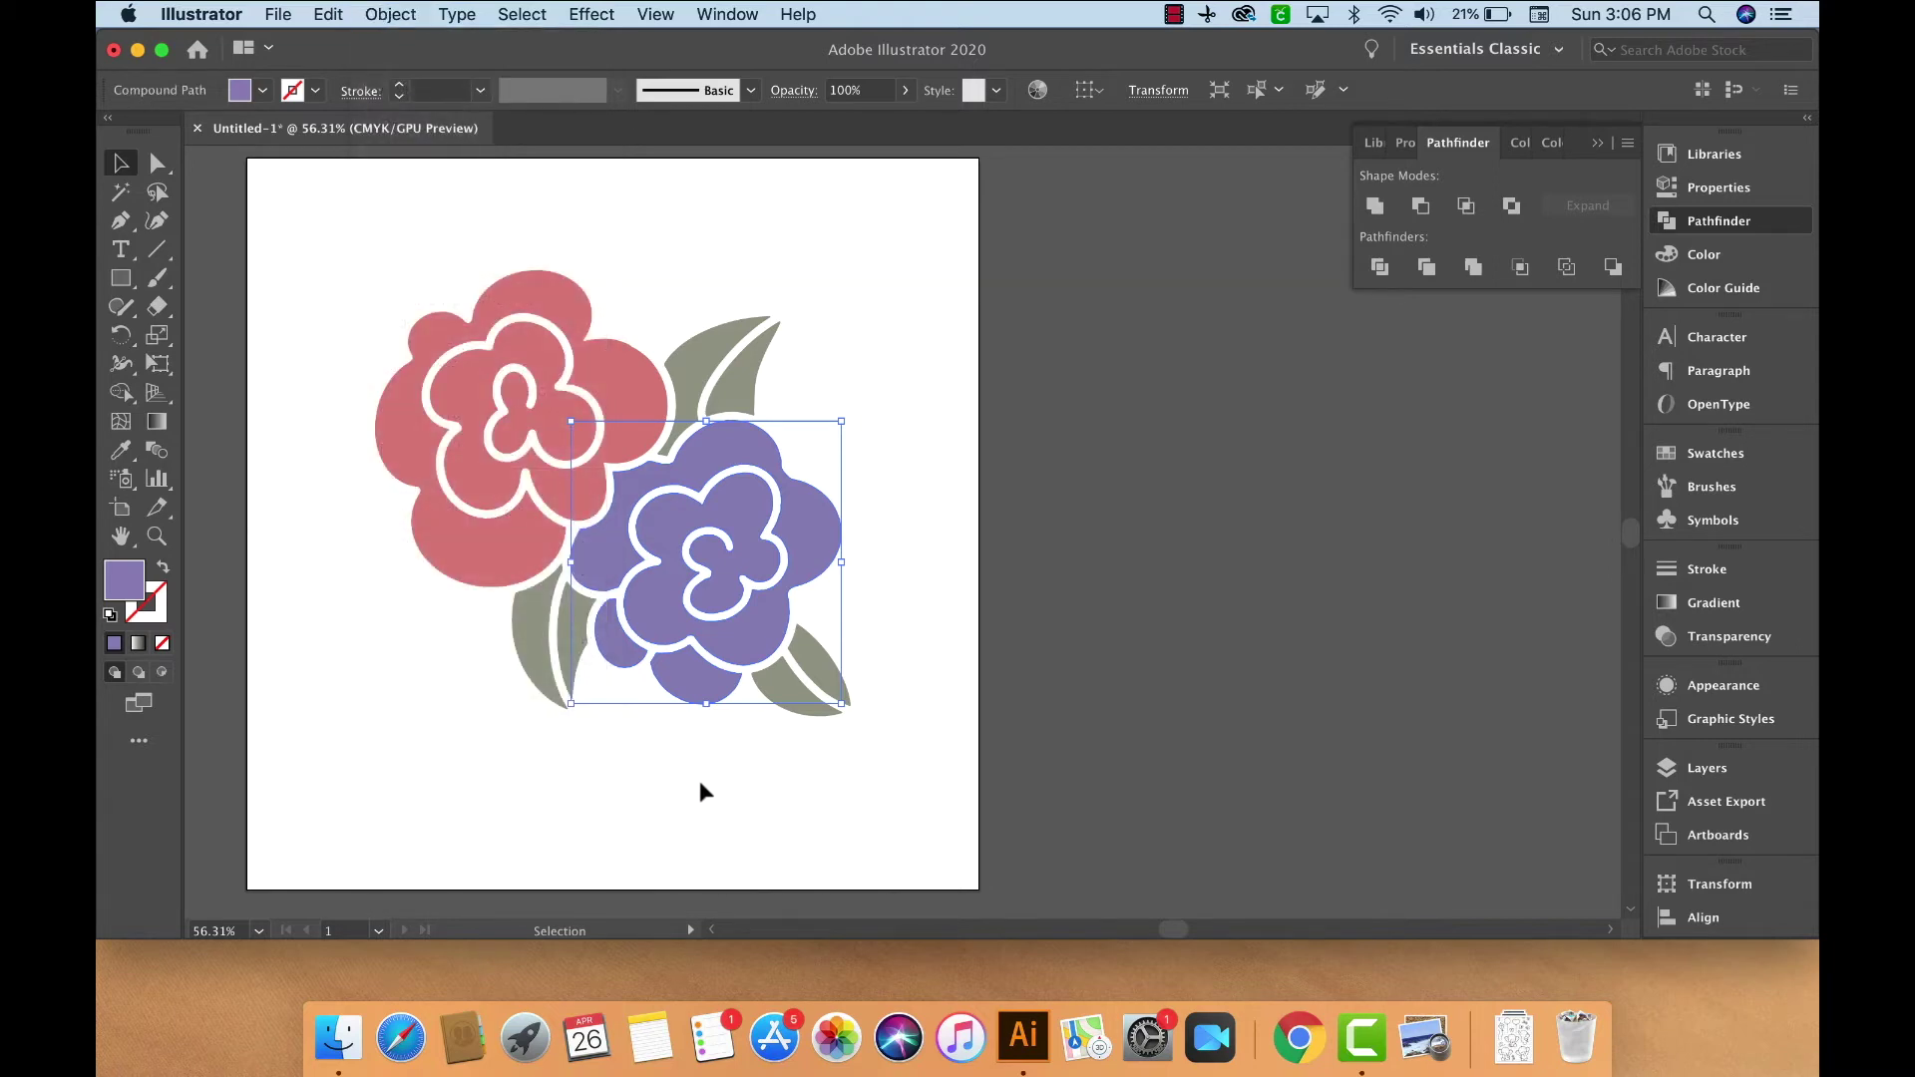
pyautogui.click(1290, 732)
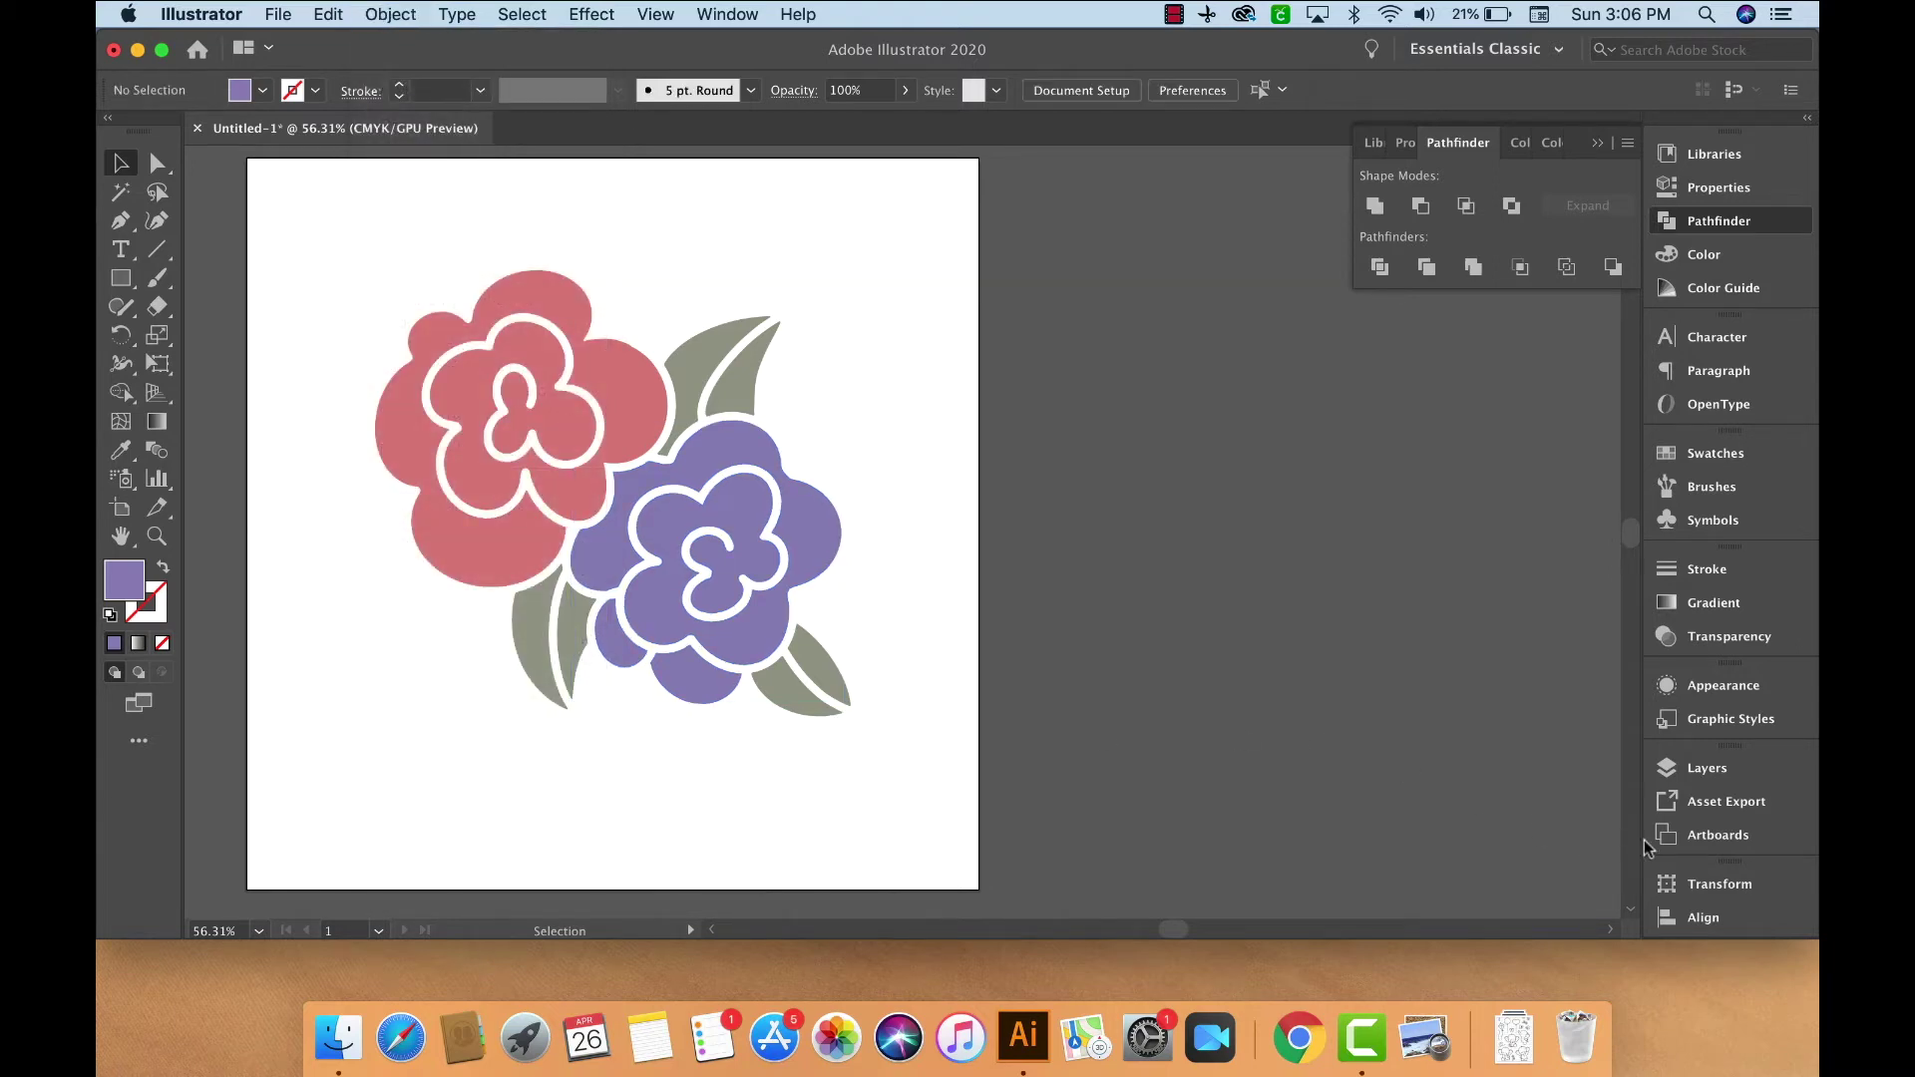
# - Open the Layers panel, expand Layer 1 and step through each path entry
pyautogui.click(1686, 770)
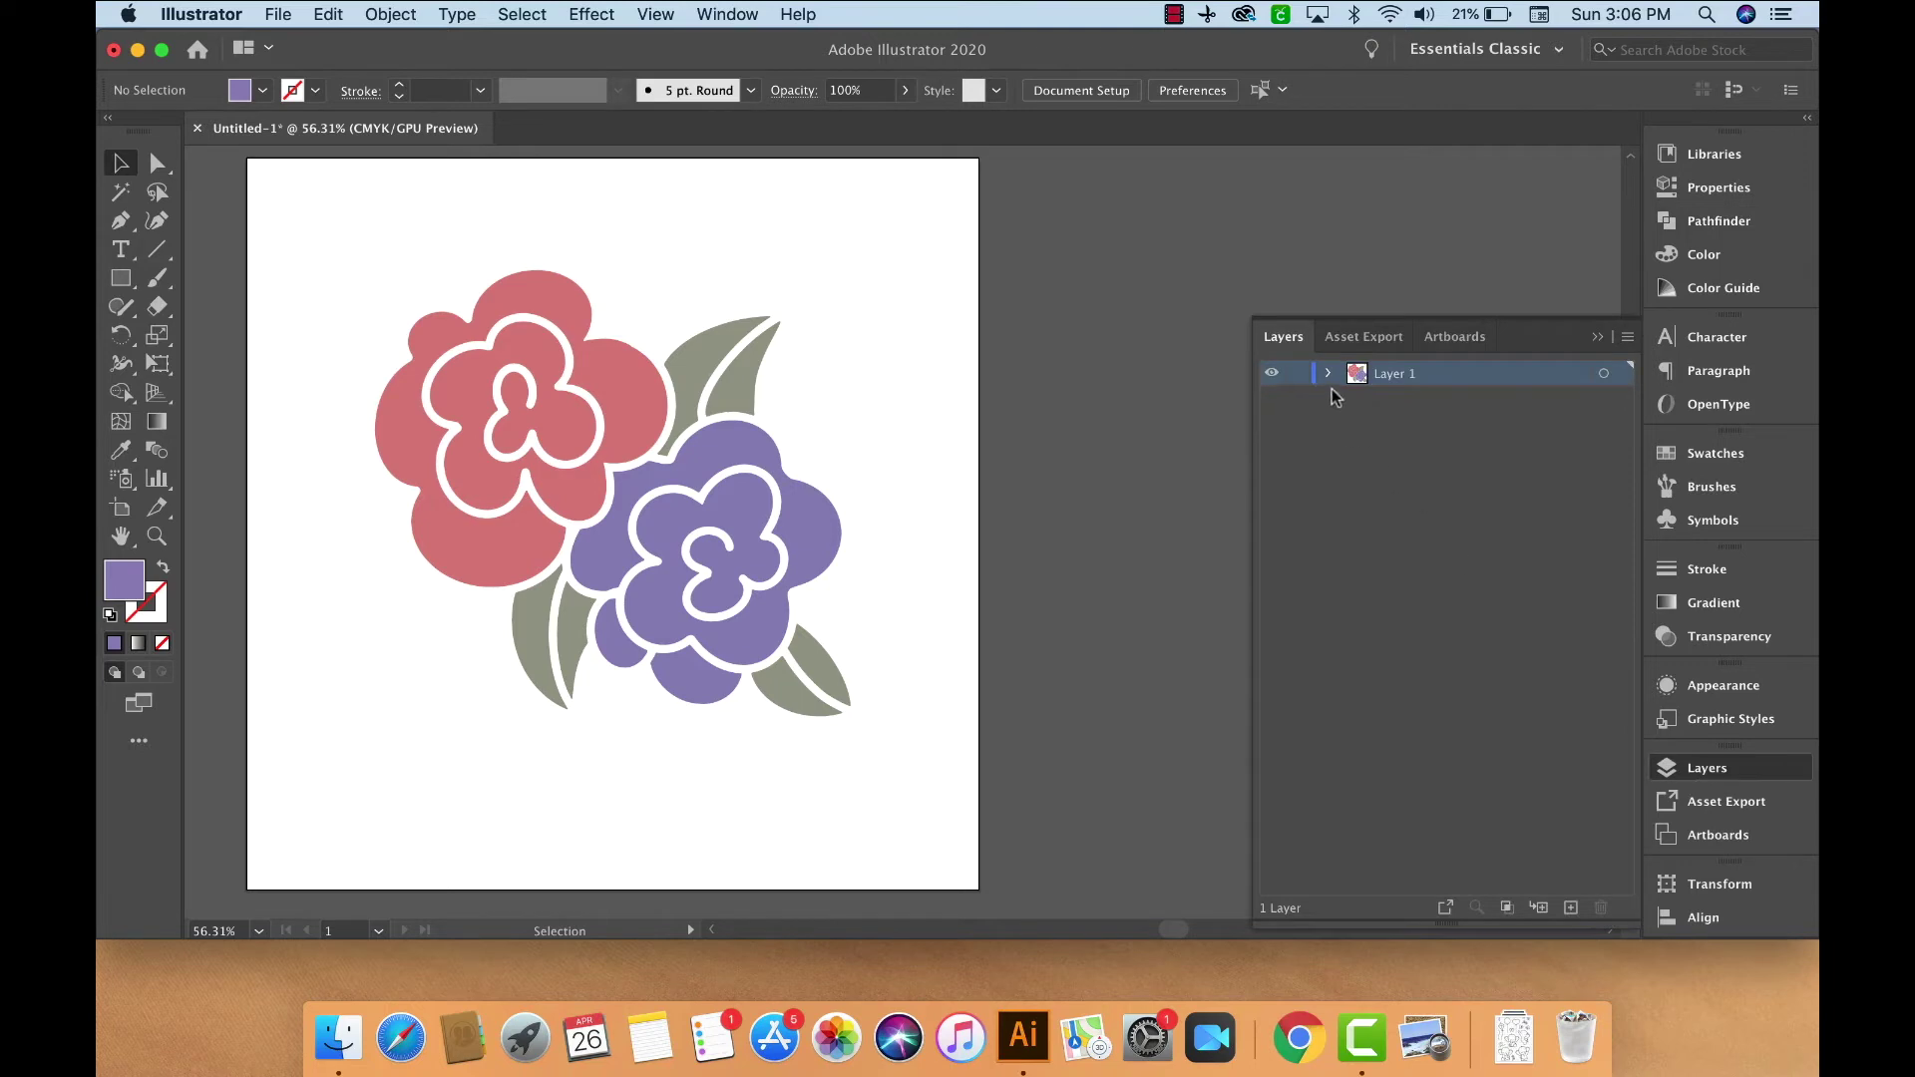
pyautogui.click(1327, 373)
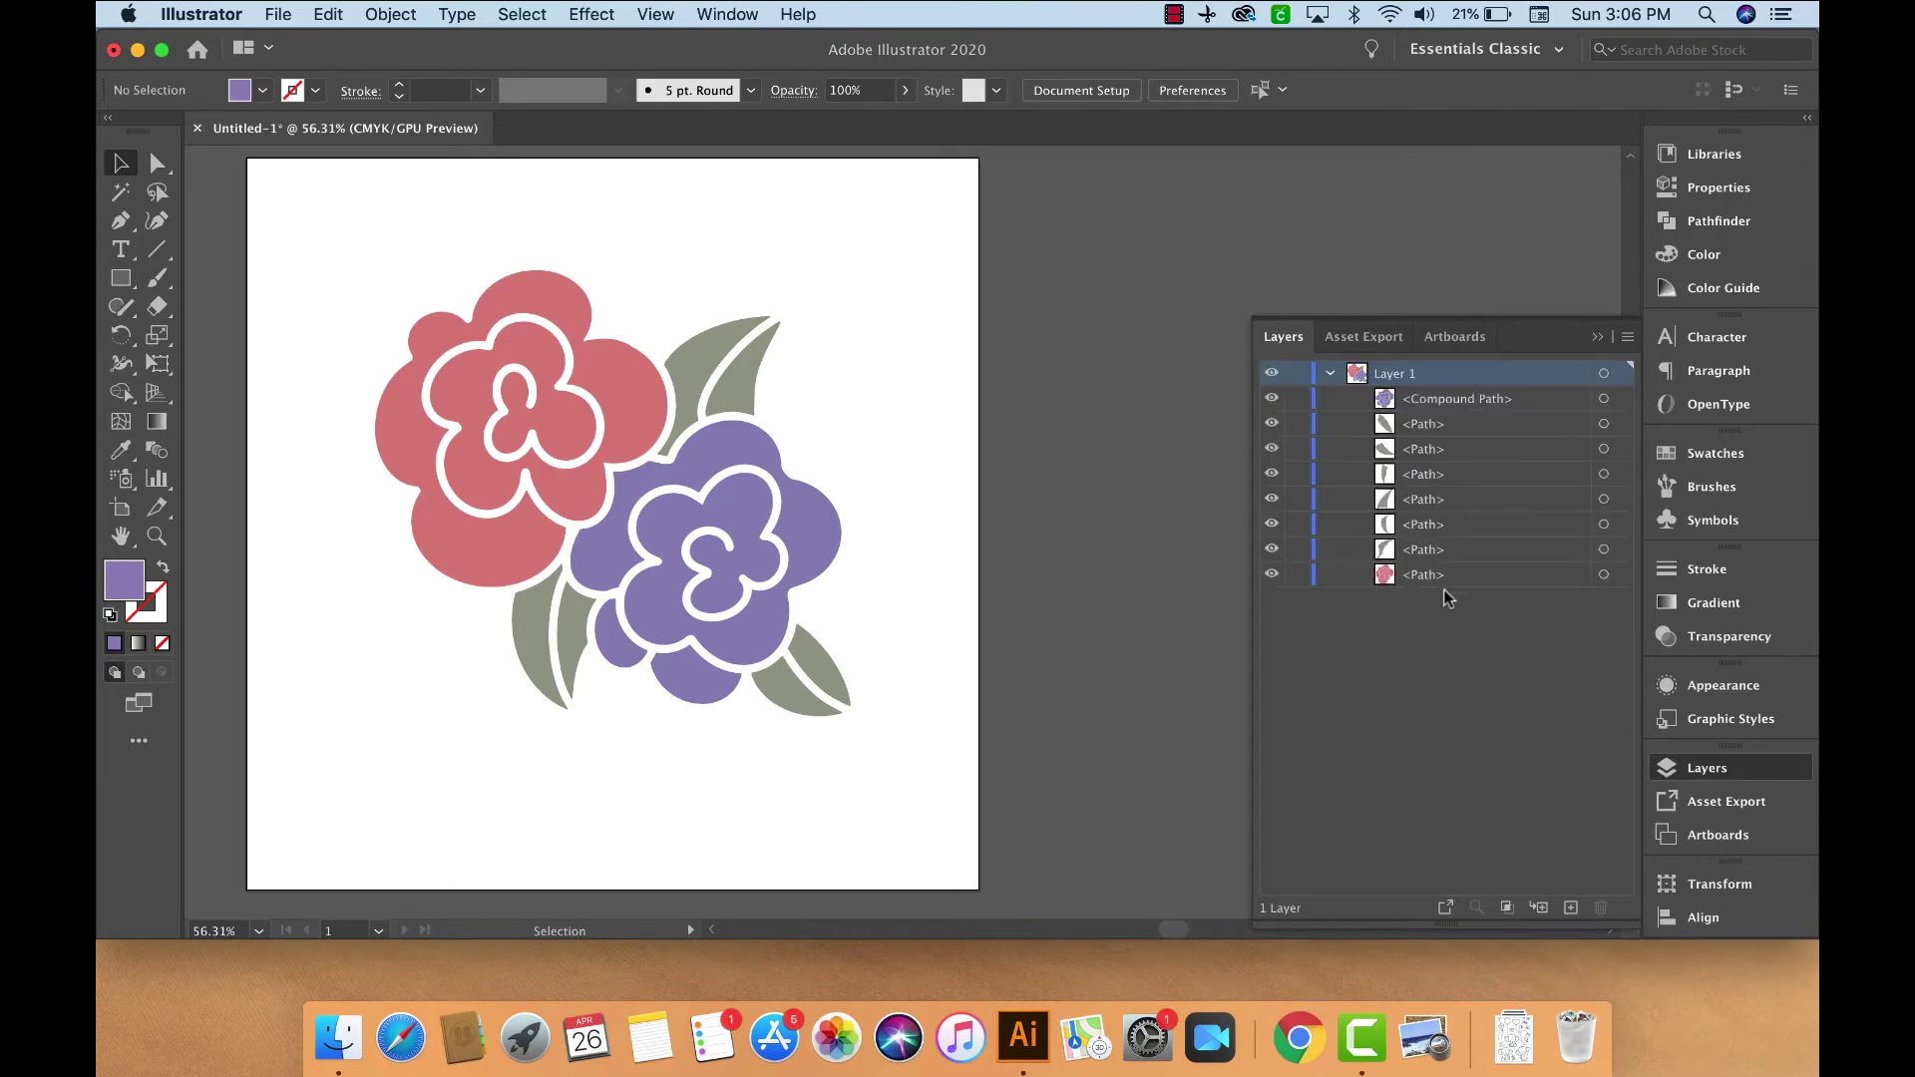
pyautogui.click(1493, 402)
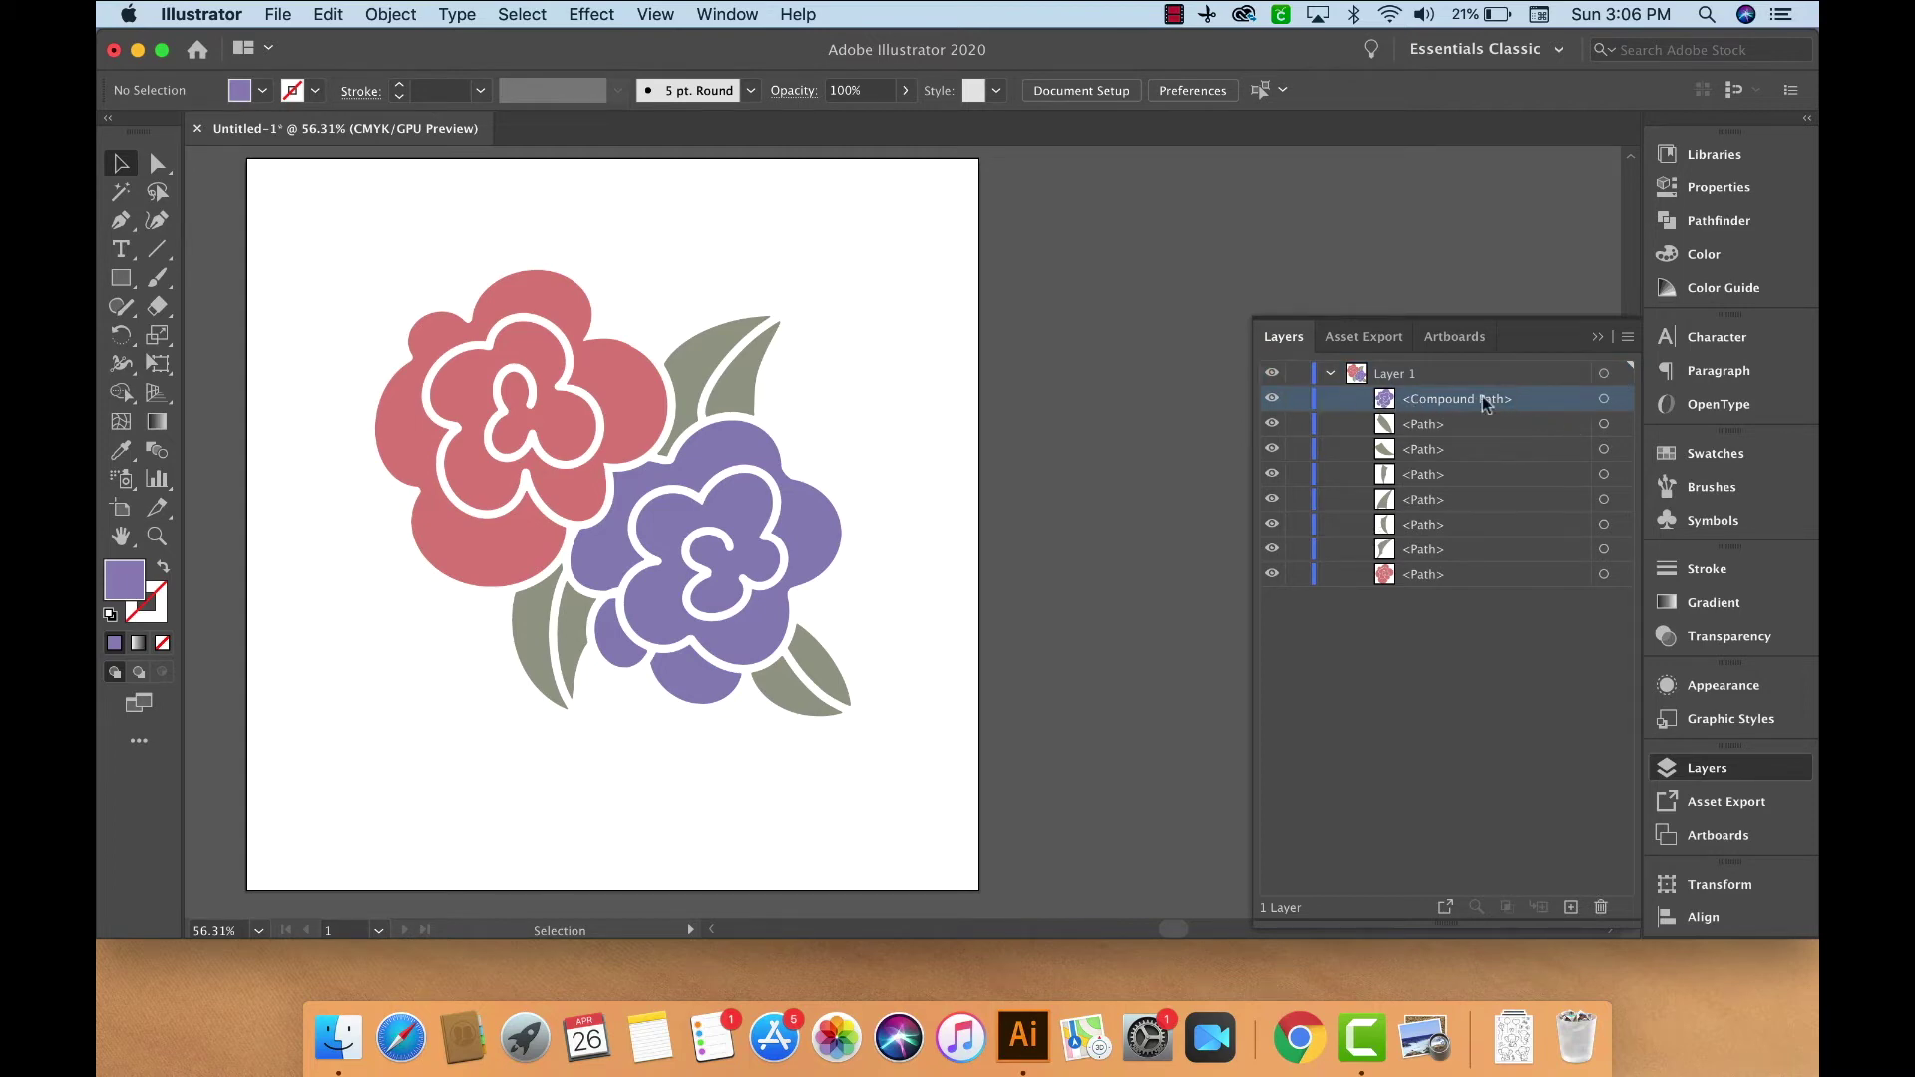
pyautogui.click(1446, 419)
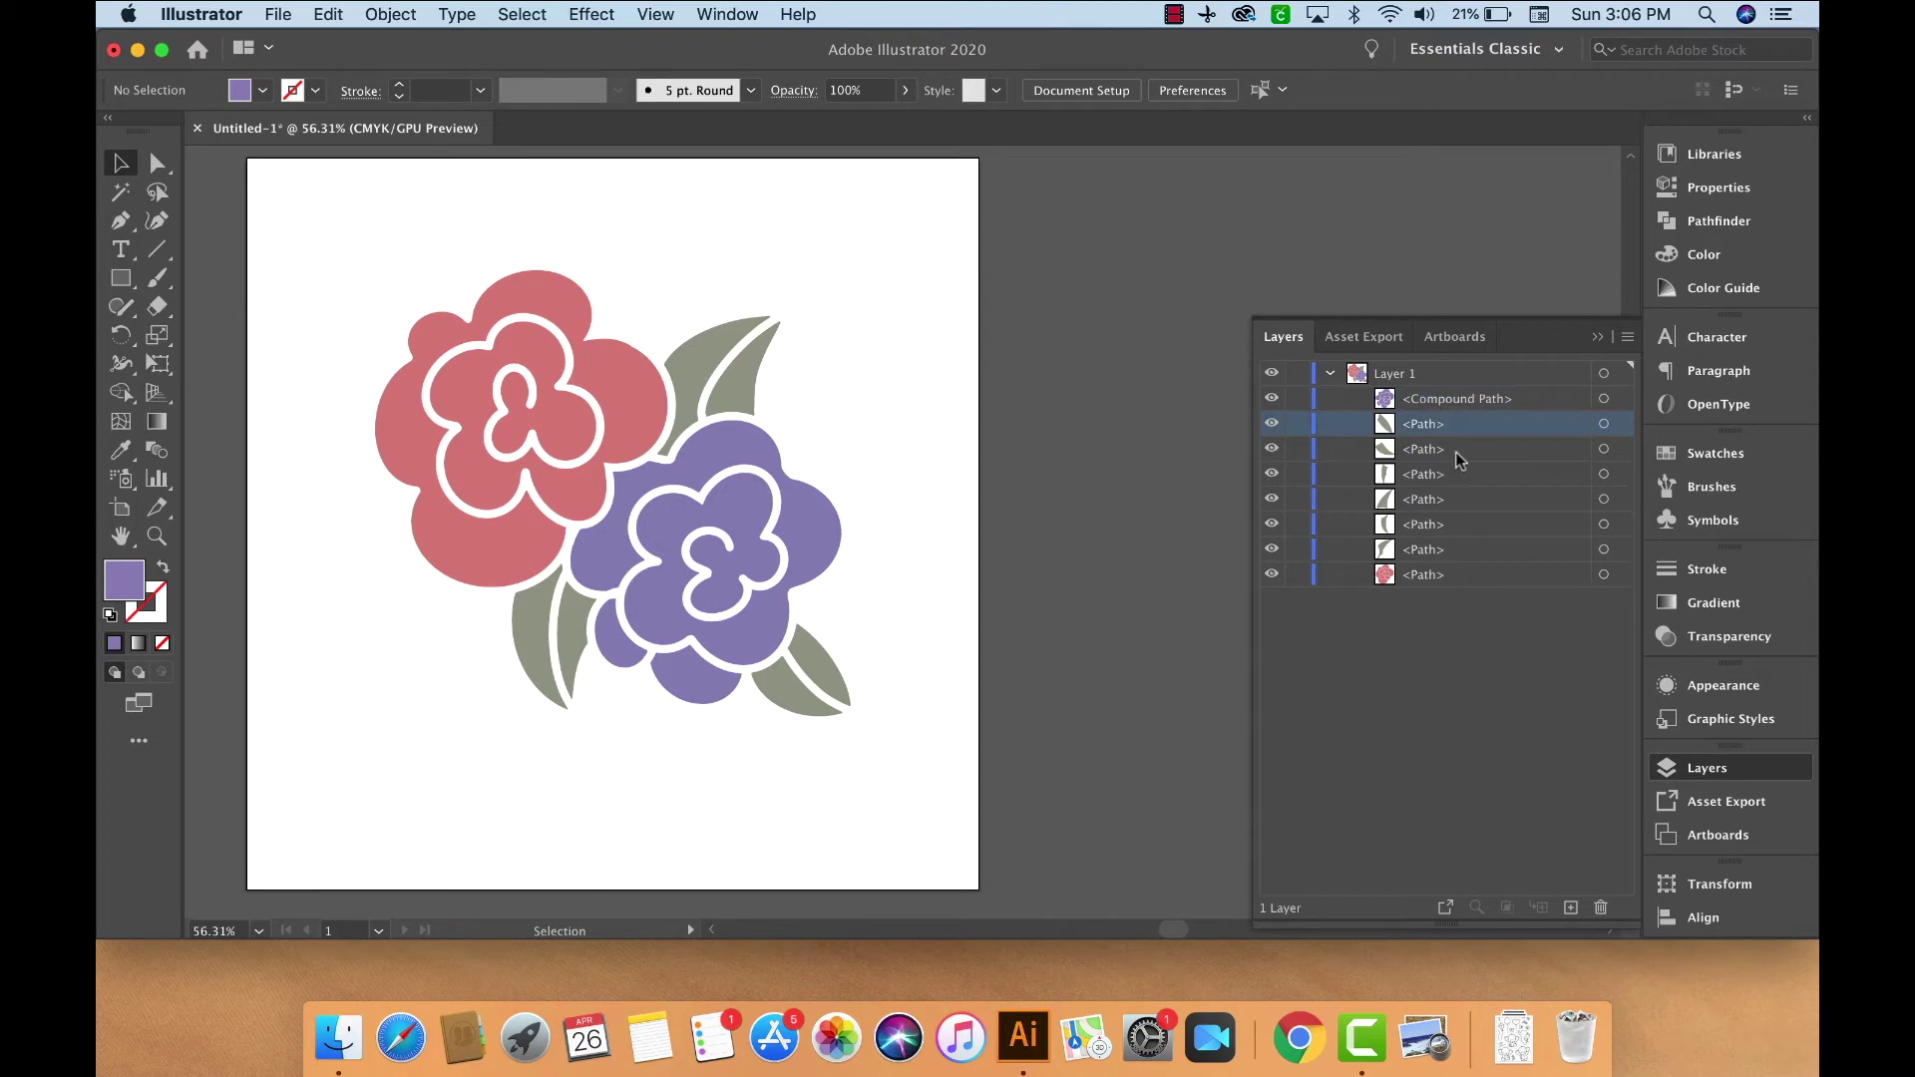
pyautogui.click(1456, 450)
pyautogui.click(1459, 476)
pyautogui.click(1458, 503)
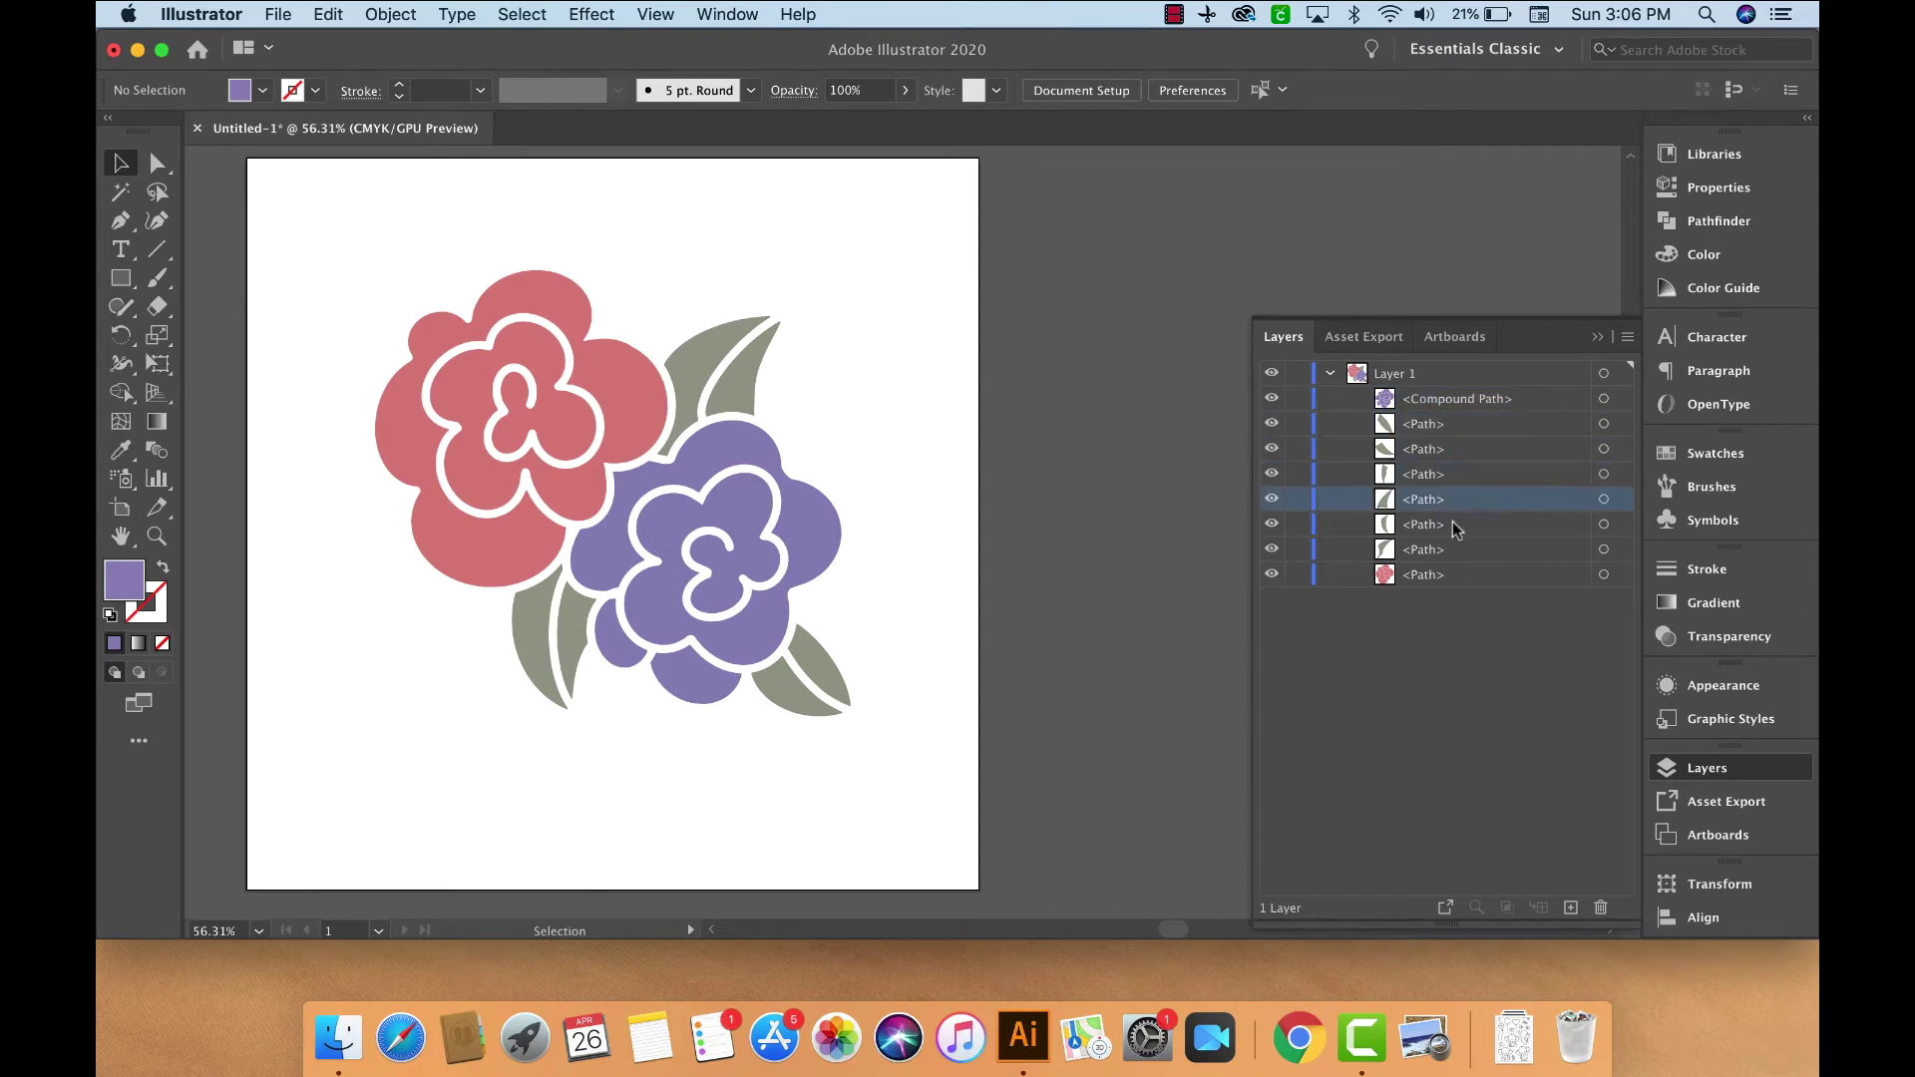
pyautogui.click(1452, 523)
pyautogui.click(1458, 547)
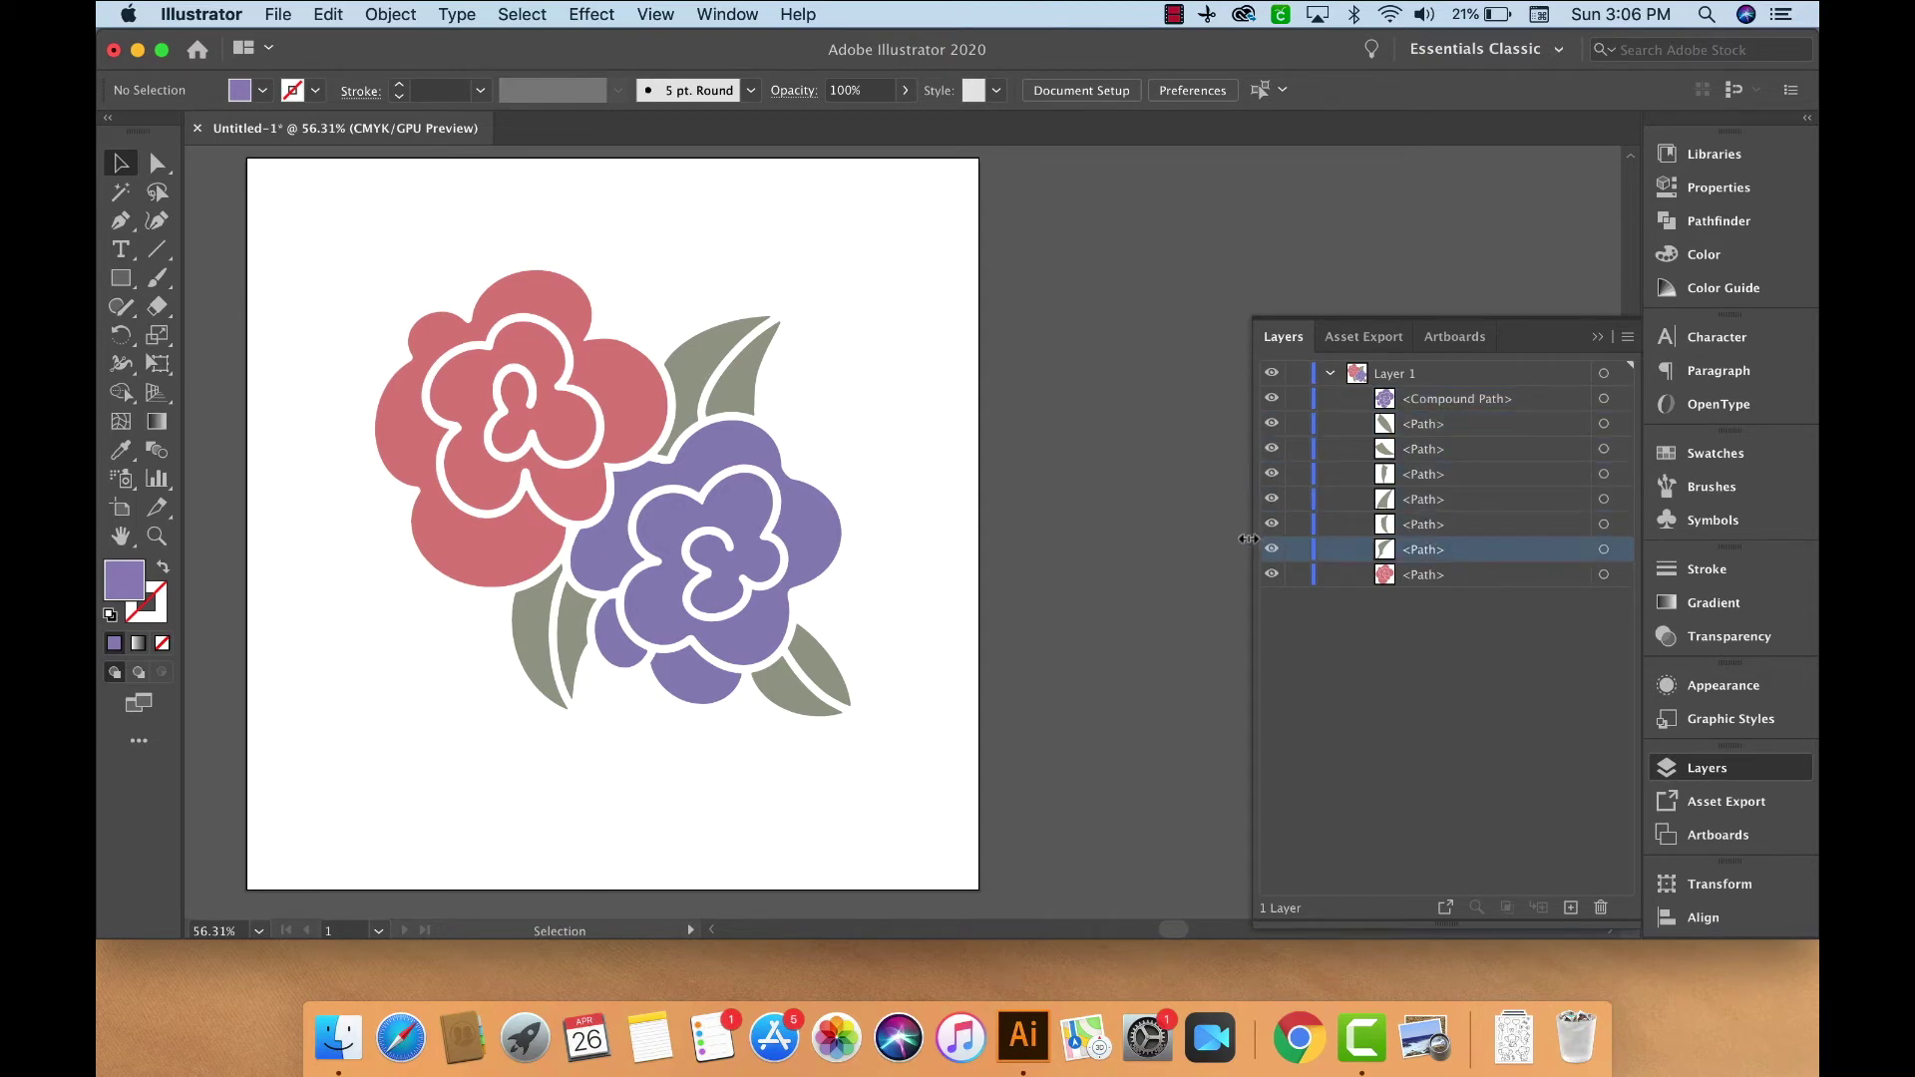
pyautogui.click(1446, 578)
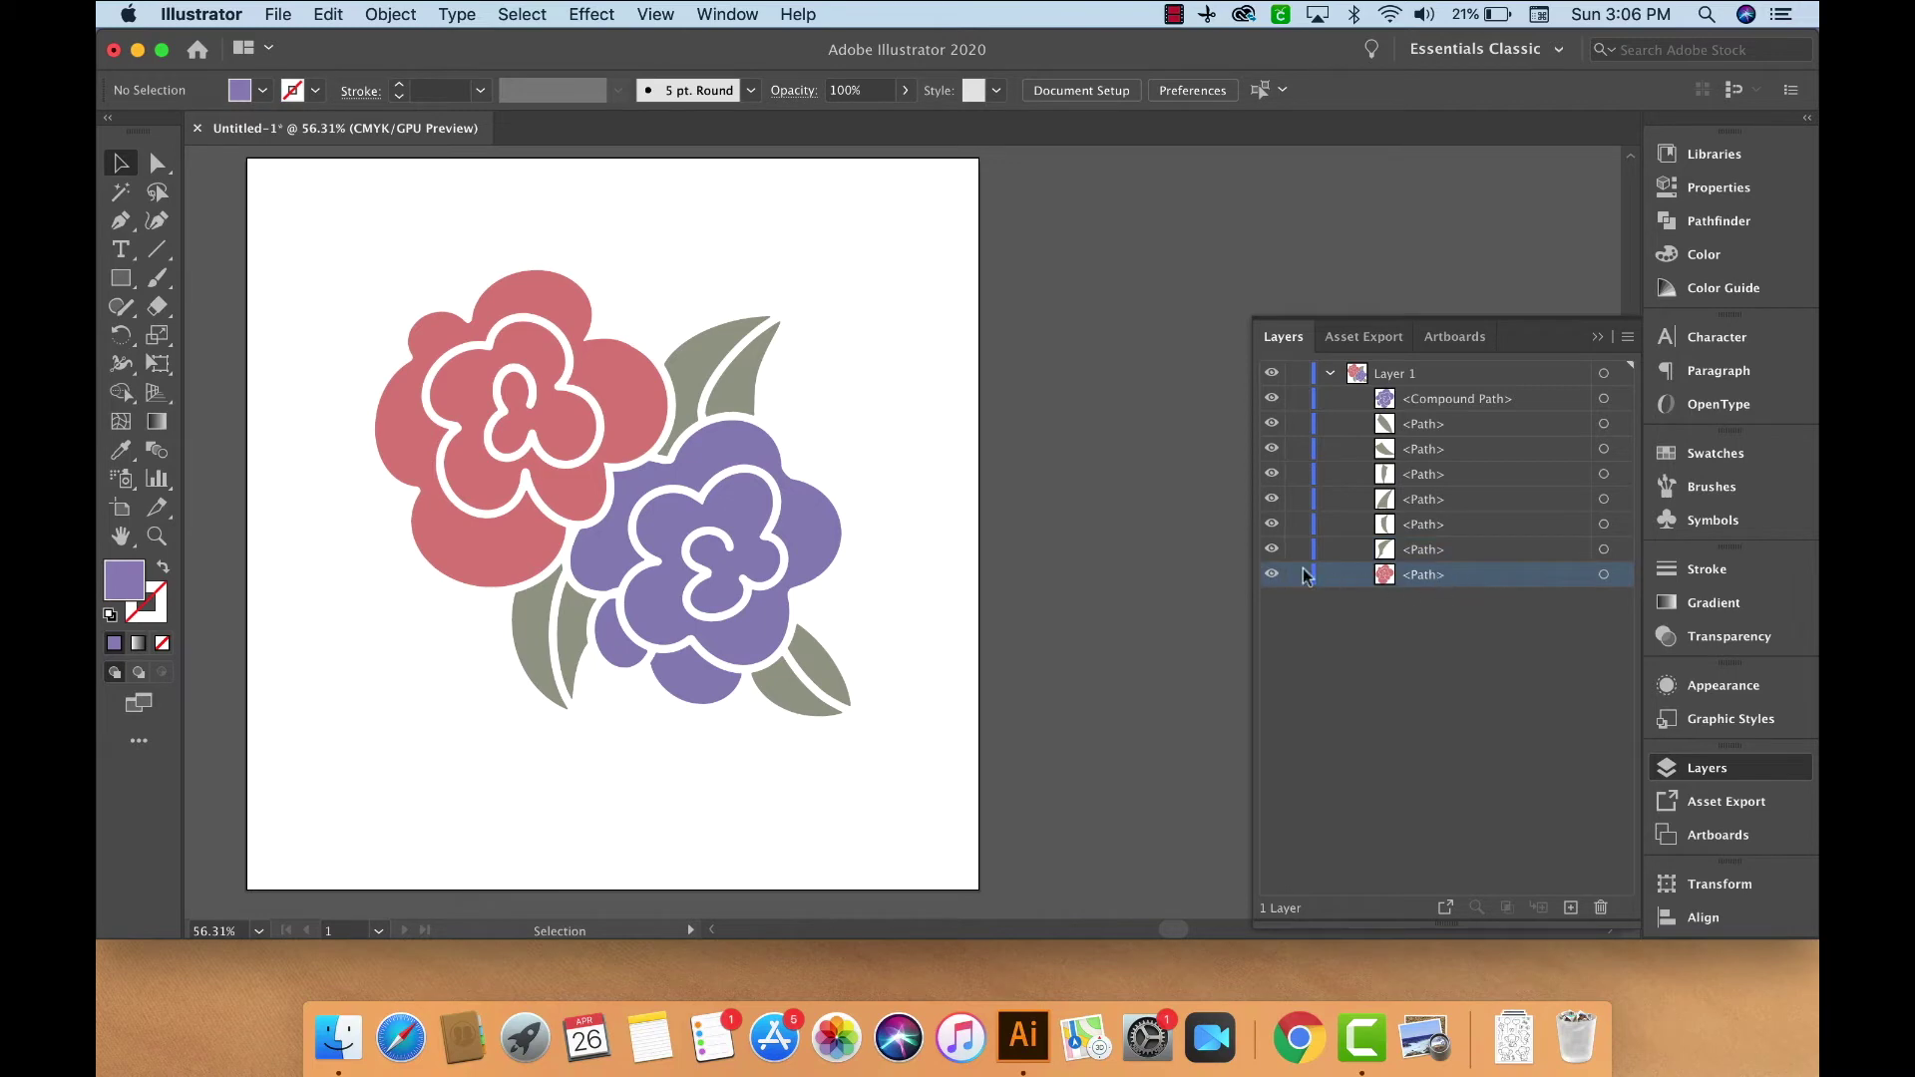
# - Identify paths by toggling visibility, then move the red flower path just below Compound Path
pyautogui.click(1273, 576)
pyautogui.click(1272, 576)
pyautogui.click(1273, 550)
pyautogui.click(1272, 550)
pyautogui.click(1273, 525)
pyautogui.click(1272, 524)
pyautogui.click(1271, 500)
pyautogui.click(1271, 499)
pyautogui.moveTo(1482, 574); pyautogui.dragTo(1496, 416)
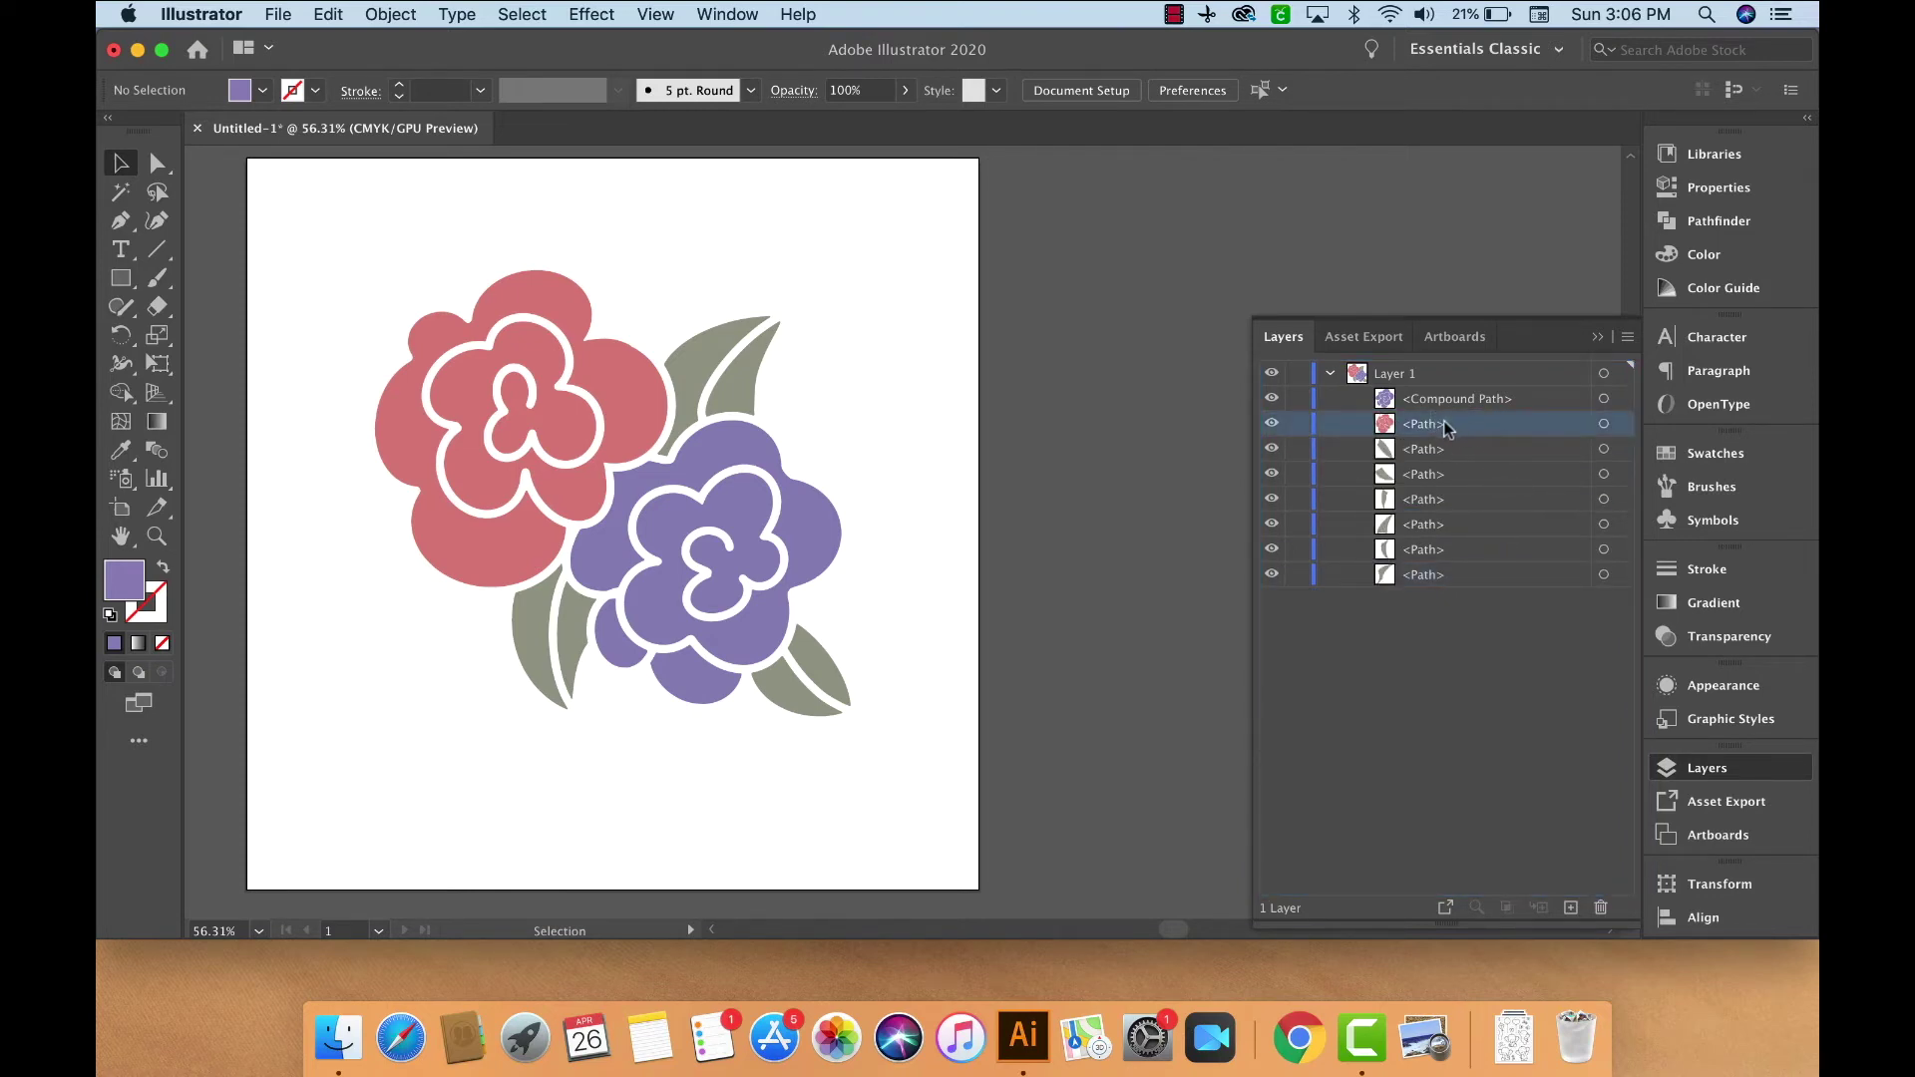
pyautogui.click(1775, 222)
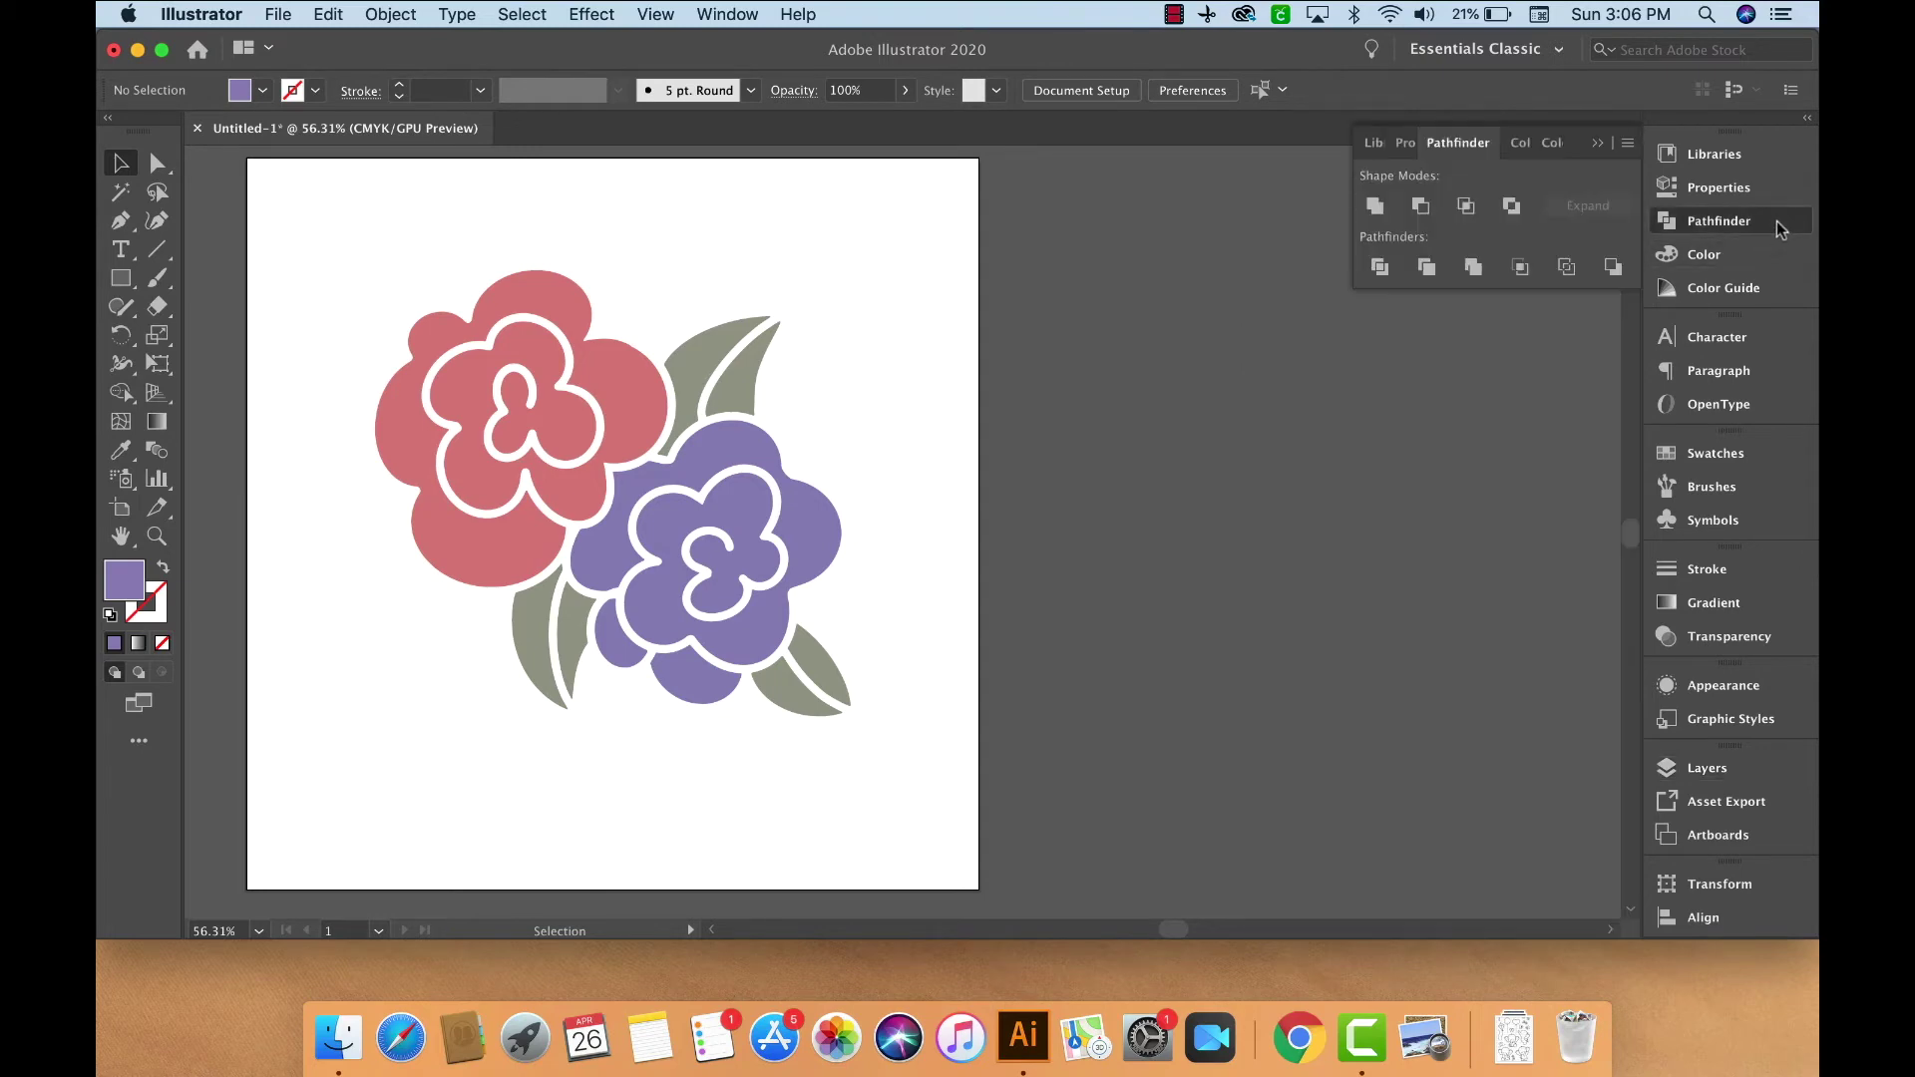
# - After a failed Unite, make the red flower a compound path, deselect, and show the layer list
pyautogui.click(1387, 209)
pyautogui.click(1167, 526)
pyautogui.click(569, 282)
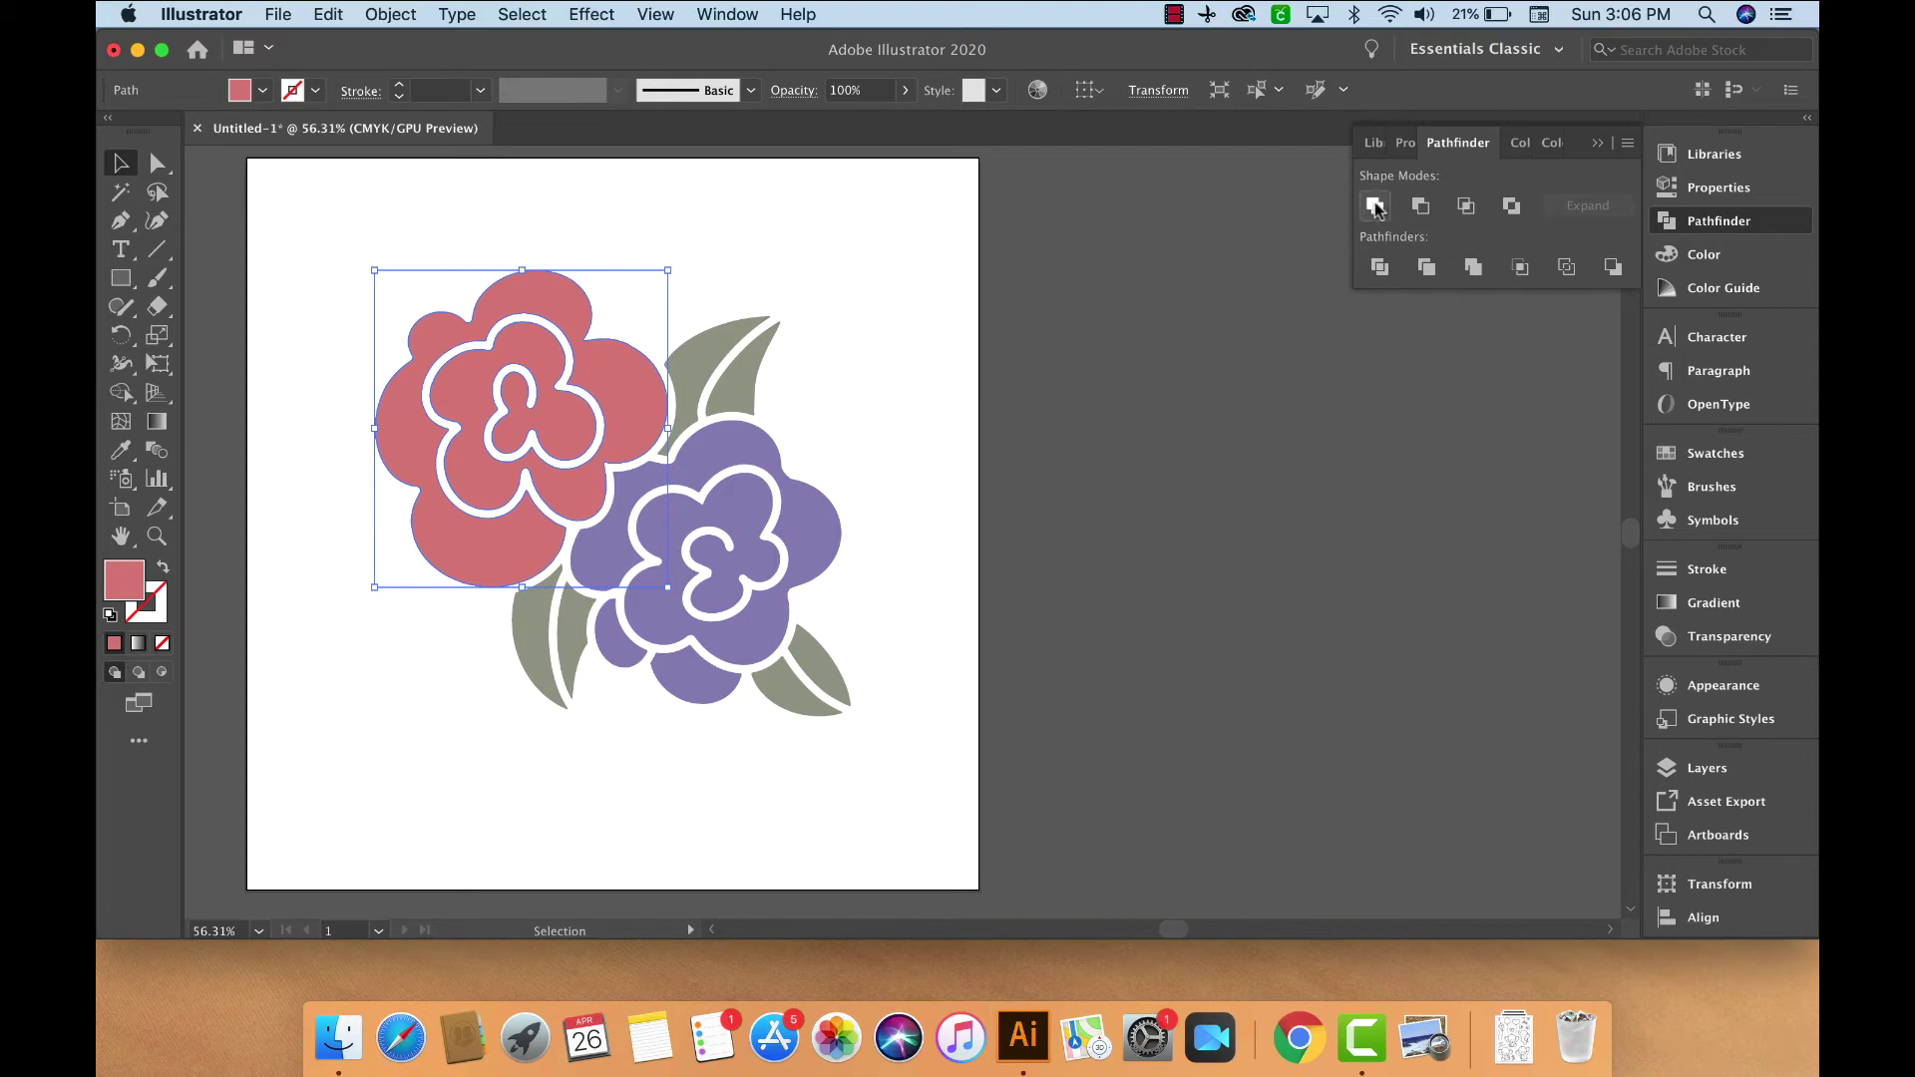
pyautogui.click(389, 13)
pyautogui.moveTo(521, 790)
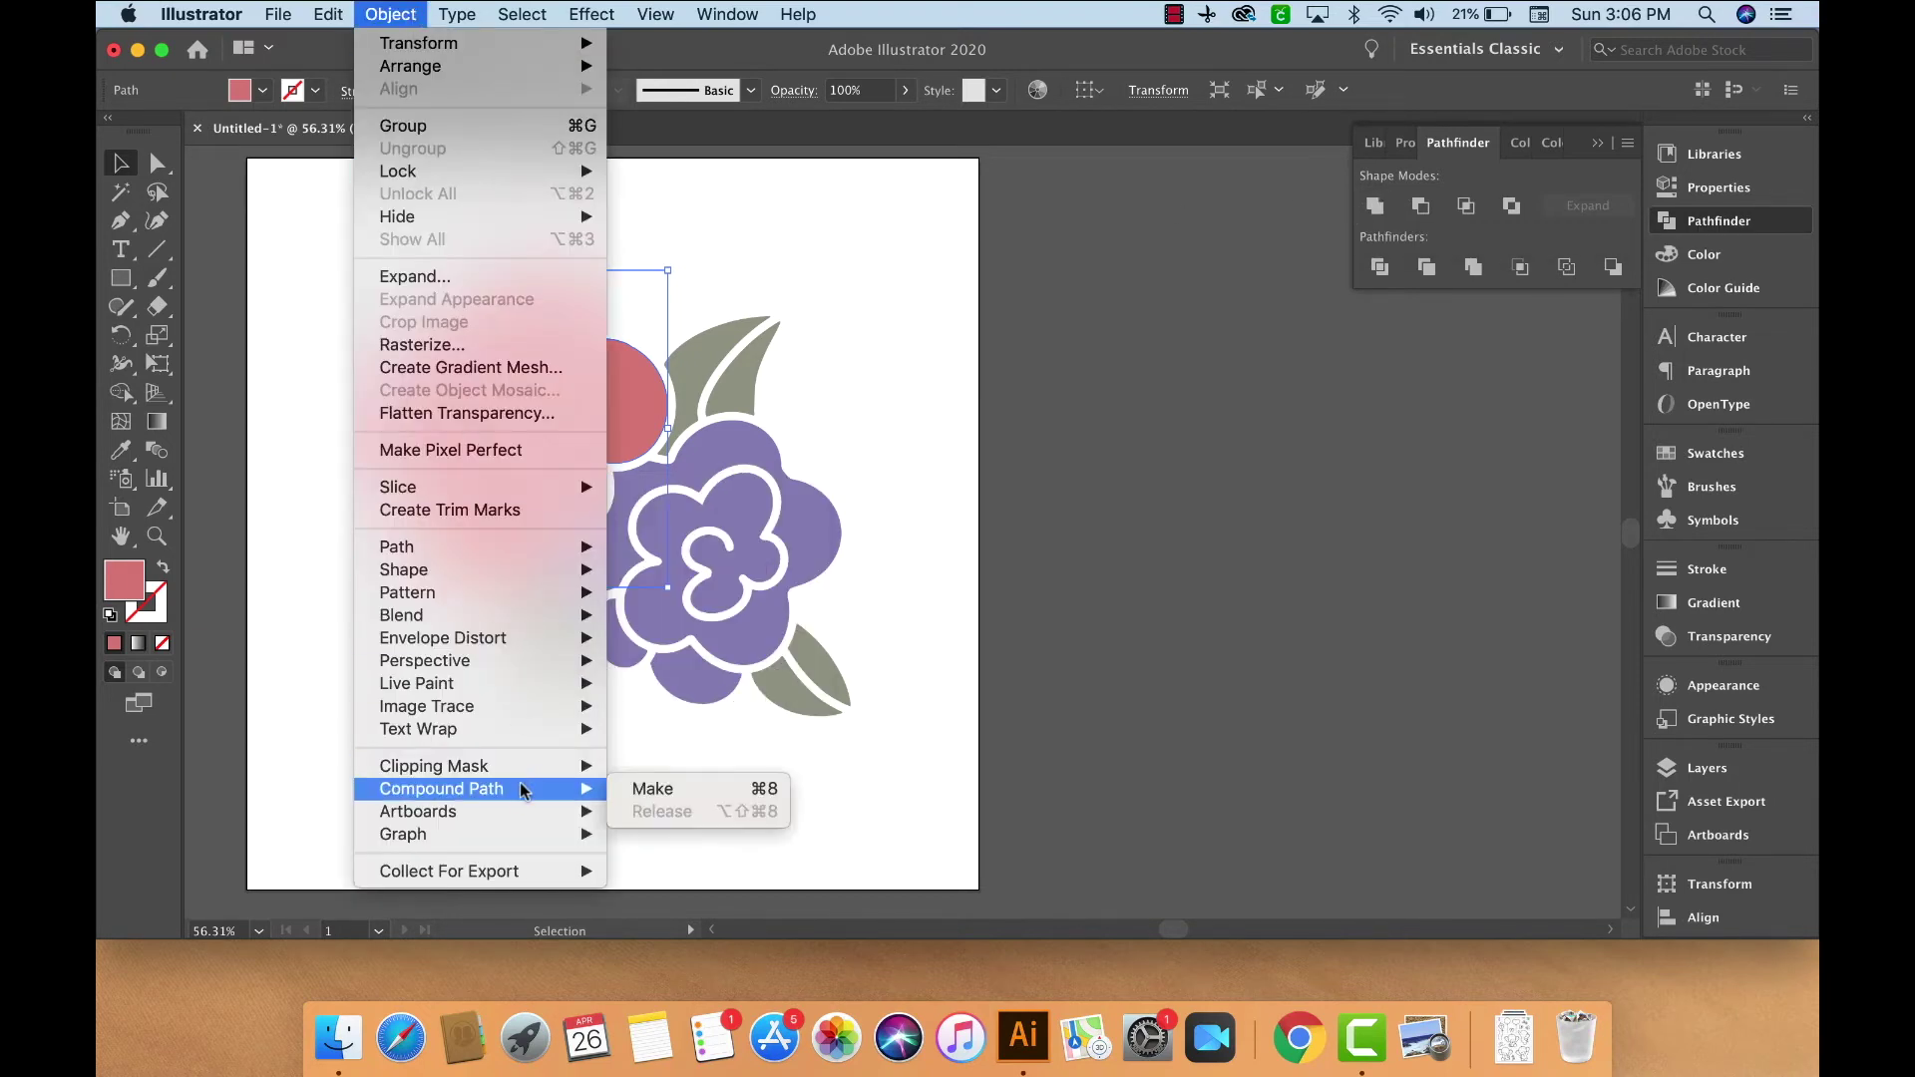
pyautogui.press('Escape')
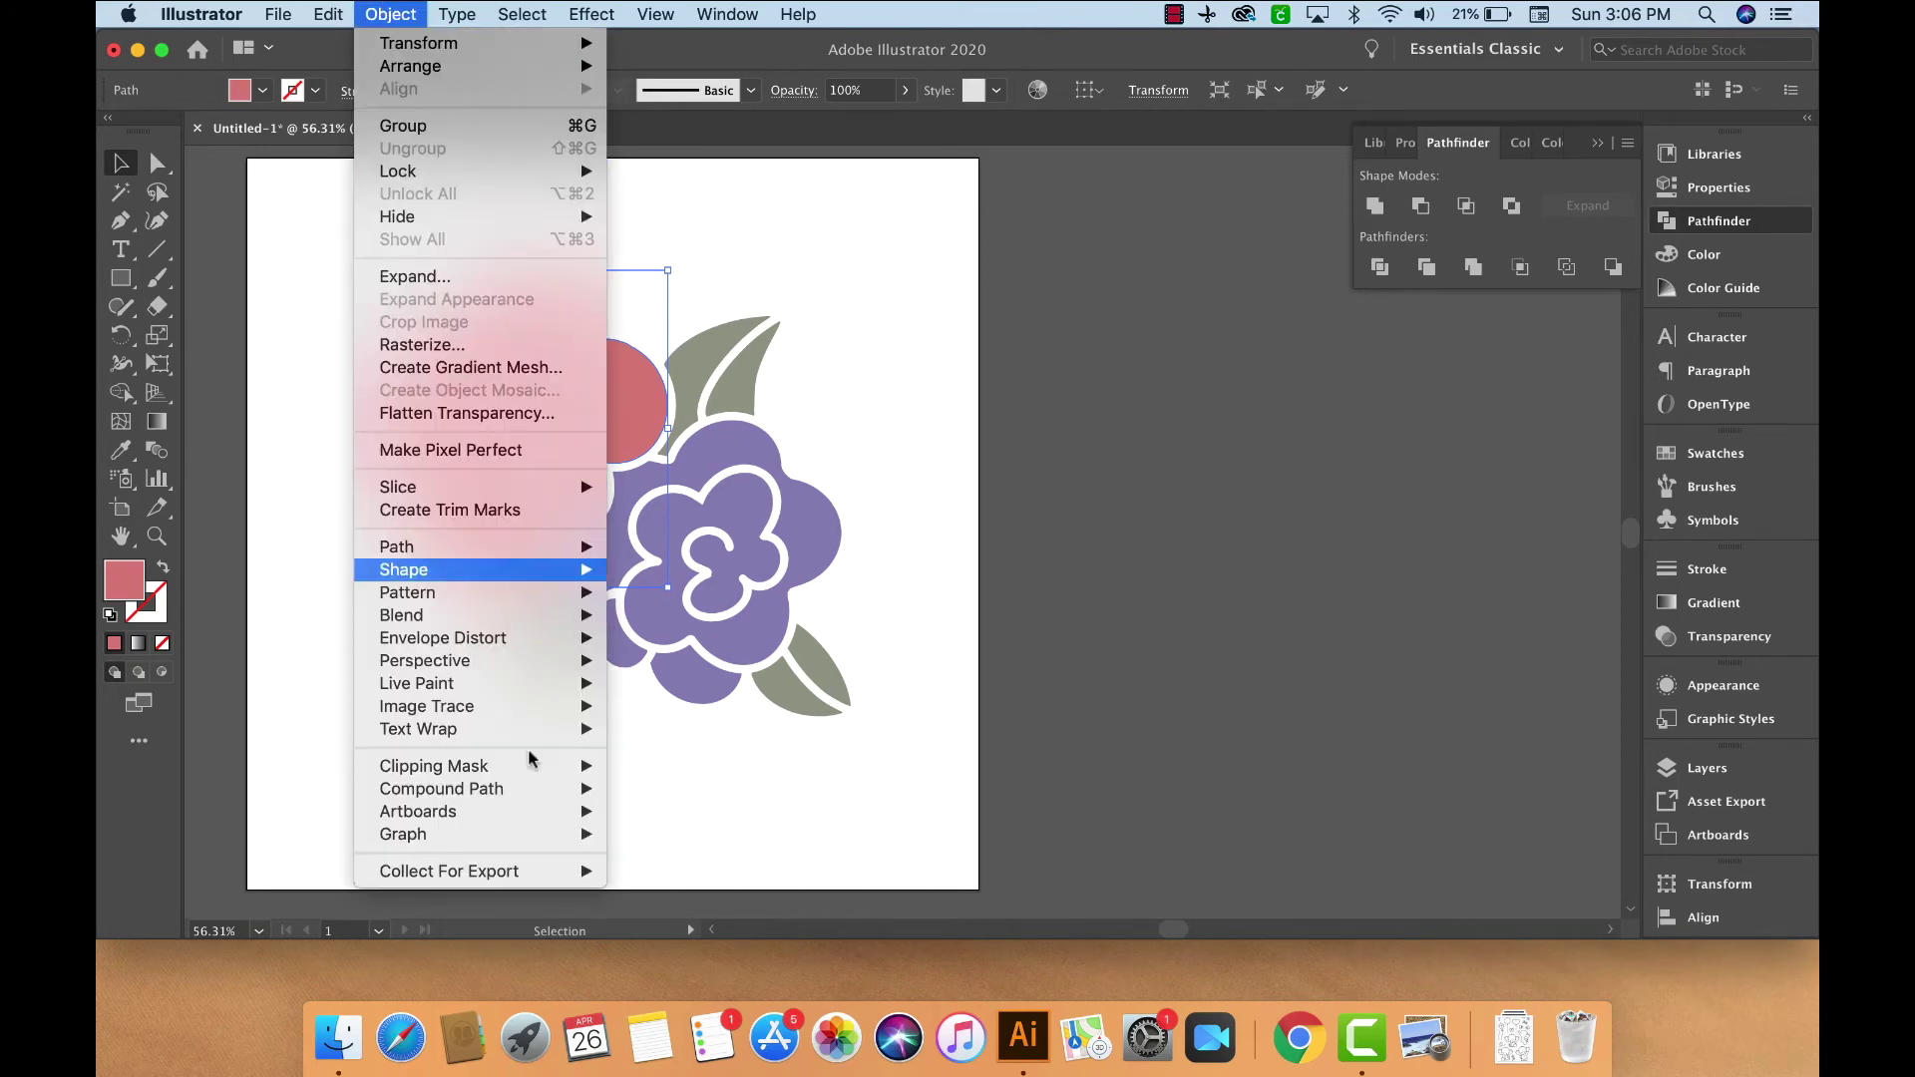
pyautogui.moveTo(530, 795)
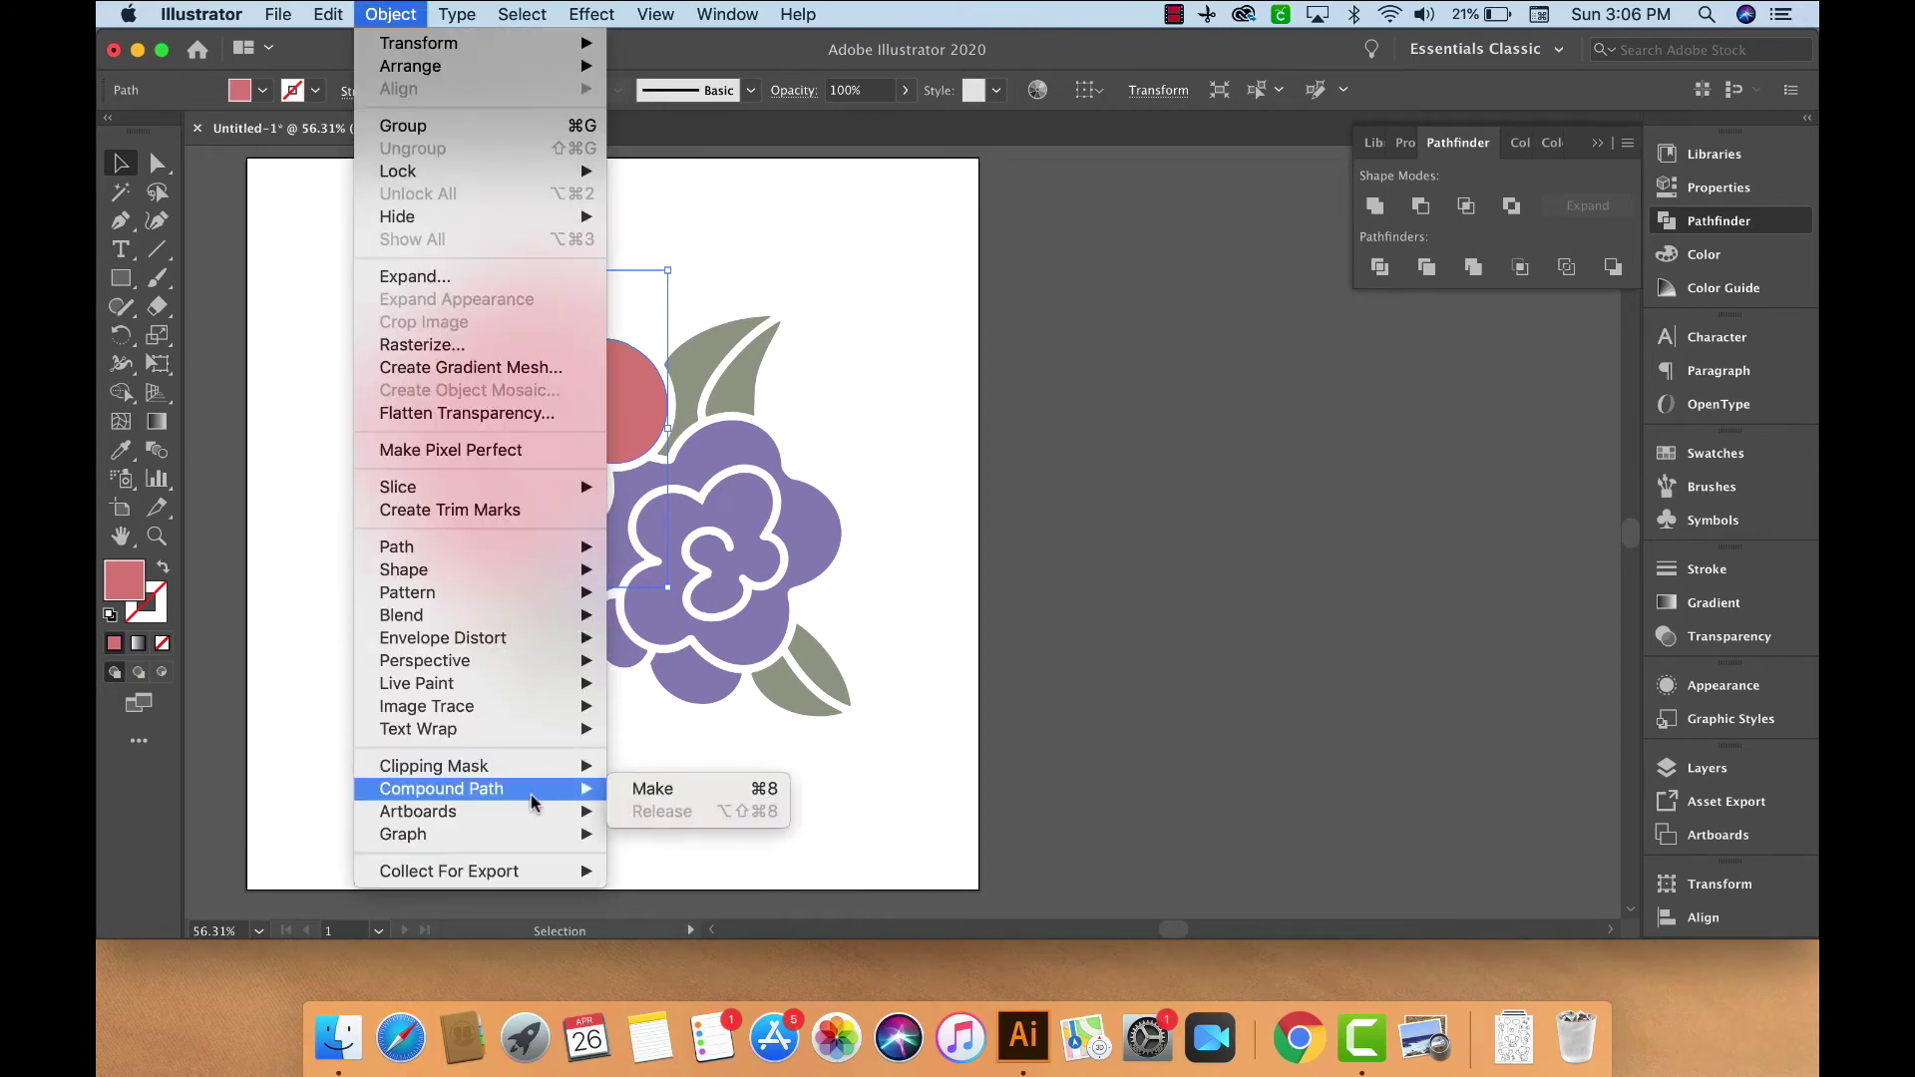
pyautogui.click(654, 787)
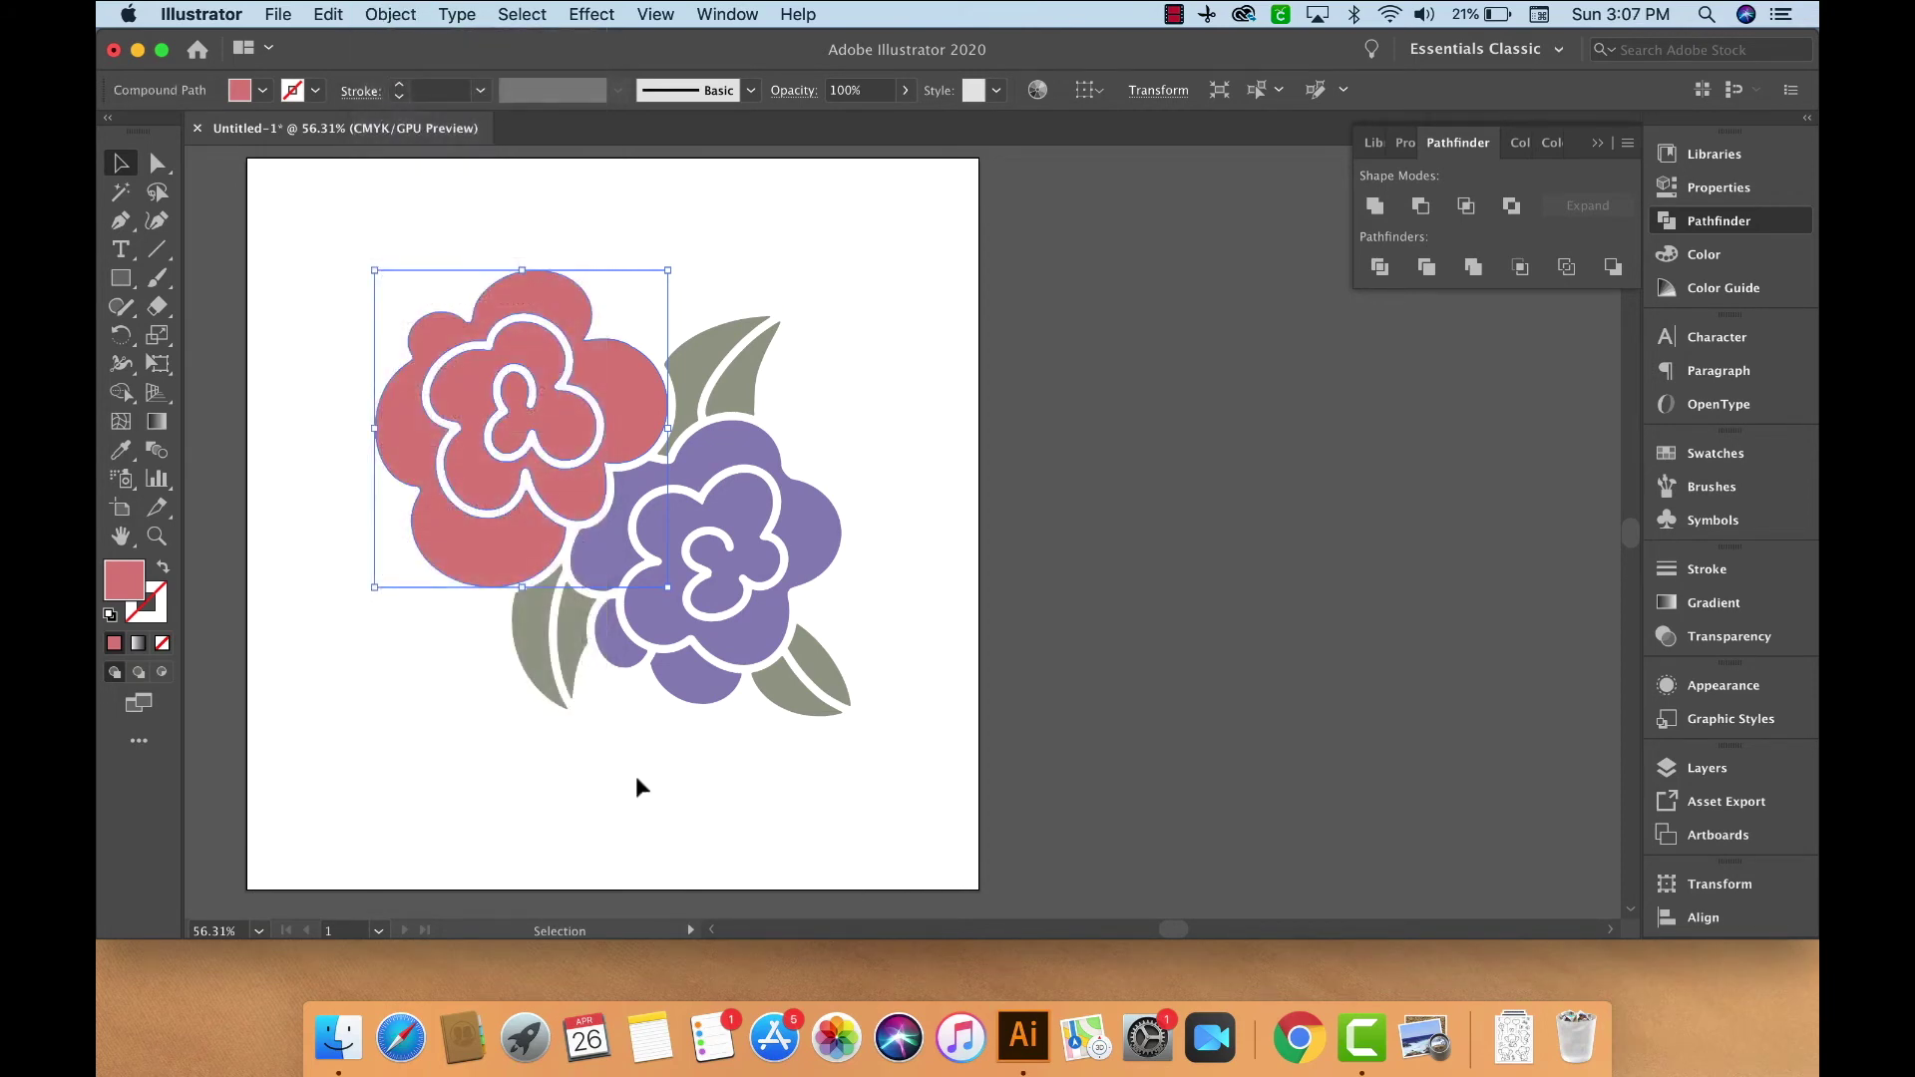
pyautogui.click(901, 486)
pyautogui.click(1708, 776)
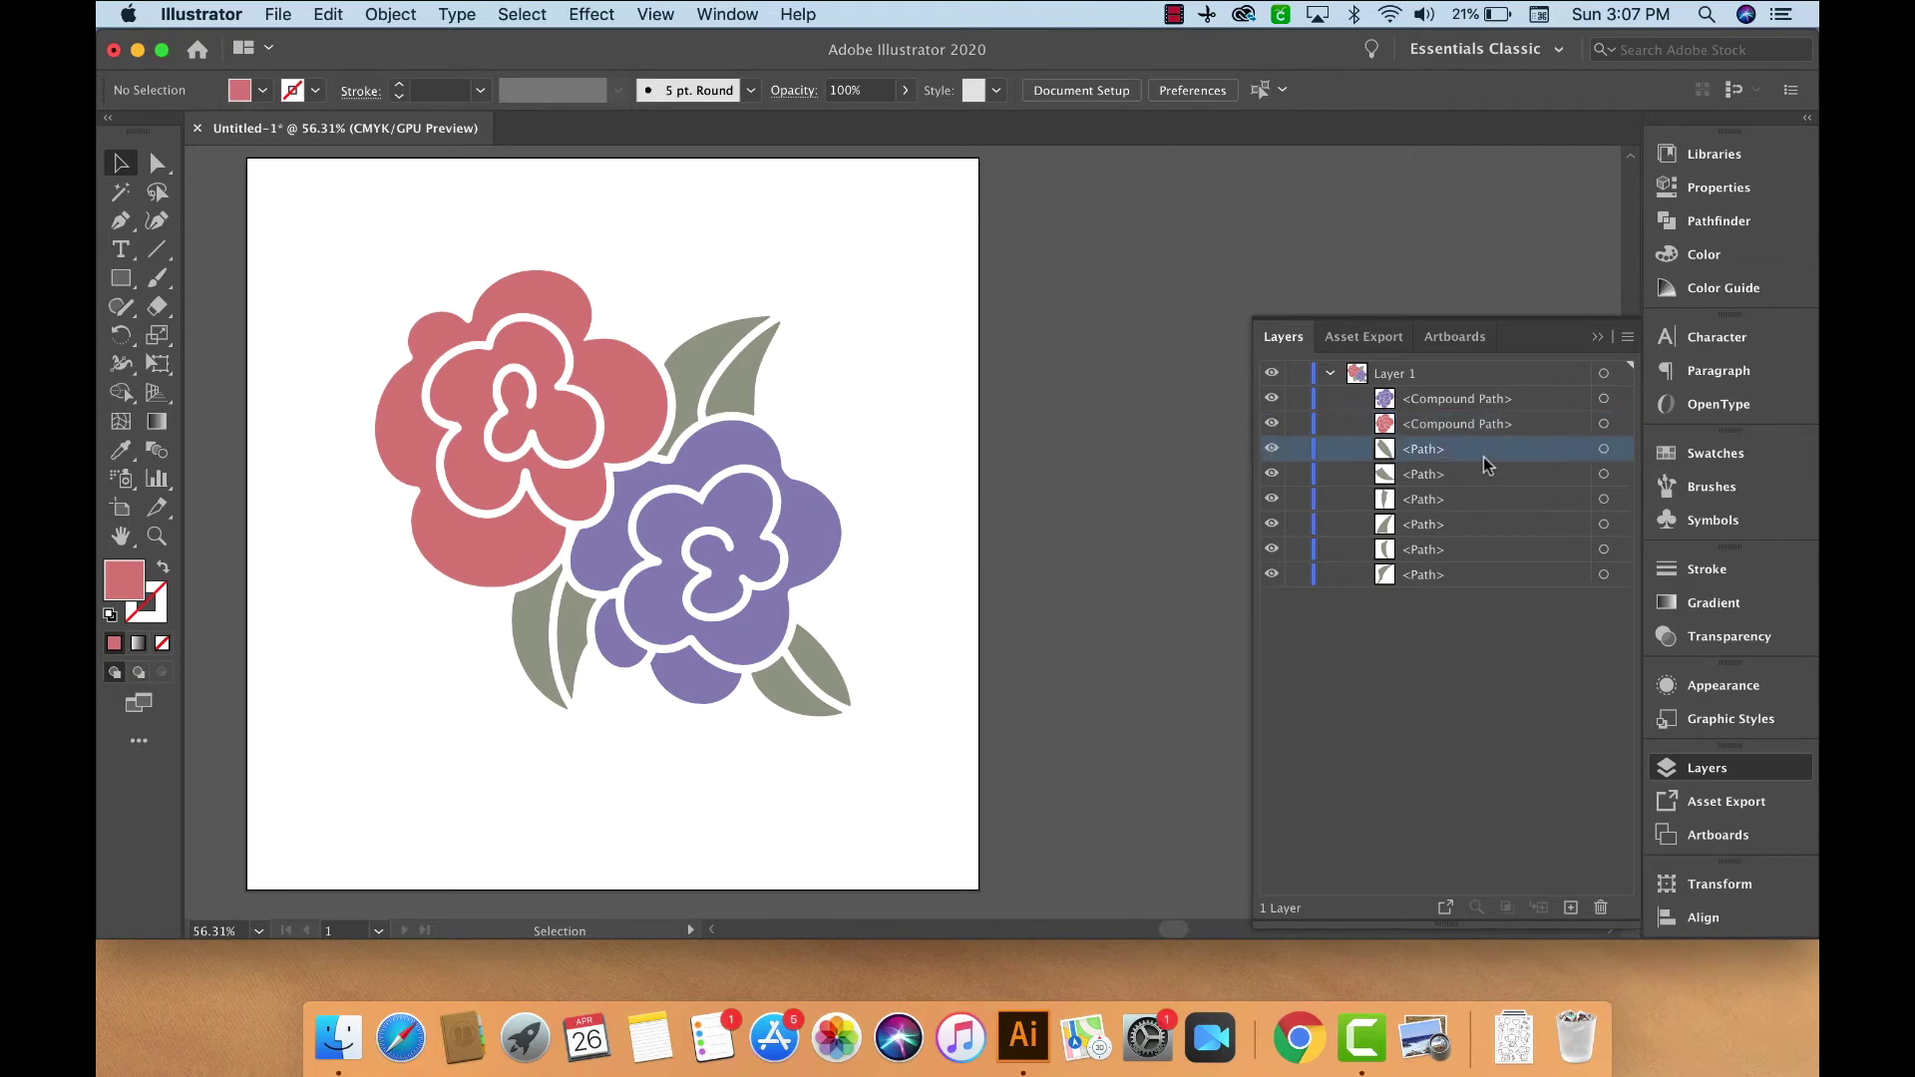
# - Select the red and purple flower compound paths and lock them with Object > Lock > Selection
pyautogui.keyDown('shift'); pyautogui.click(1476, 573); pyautogui.keyUp('shift')
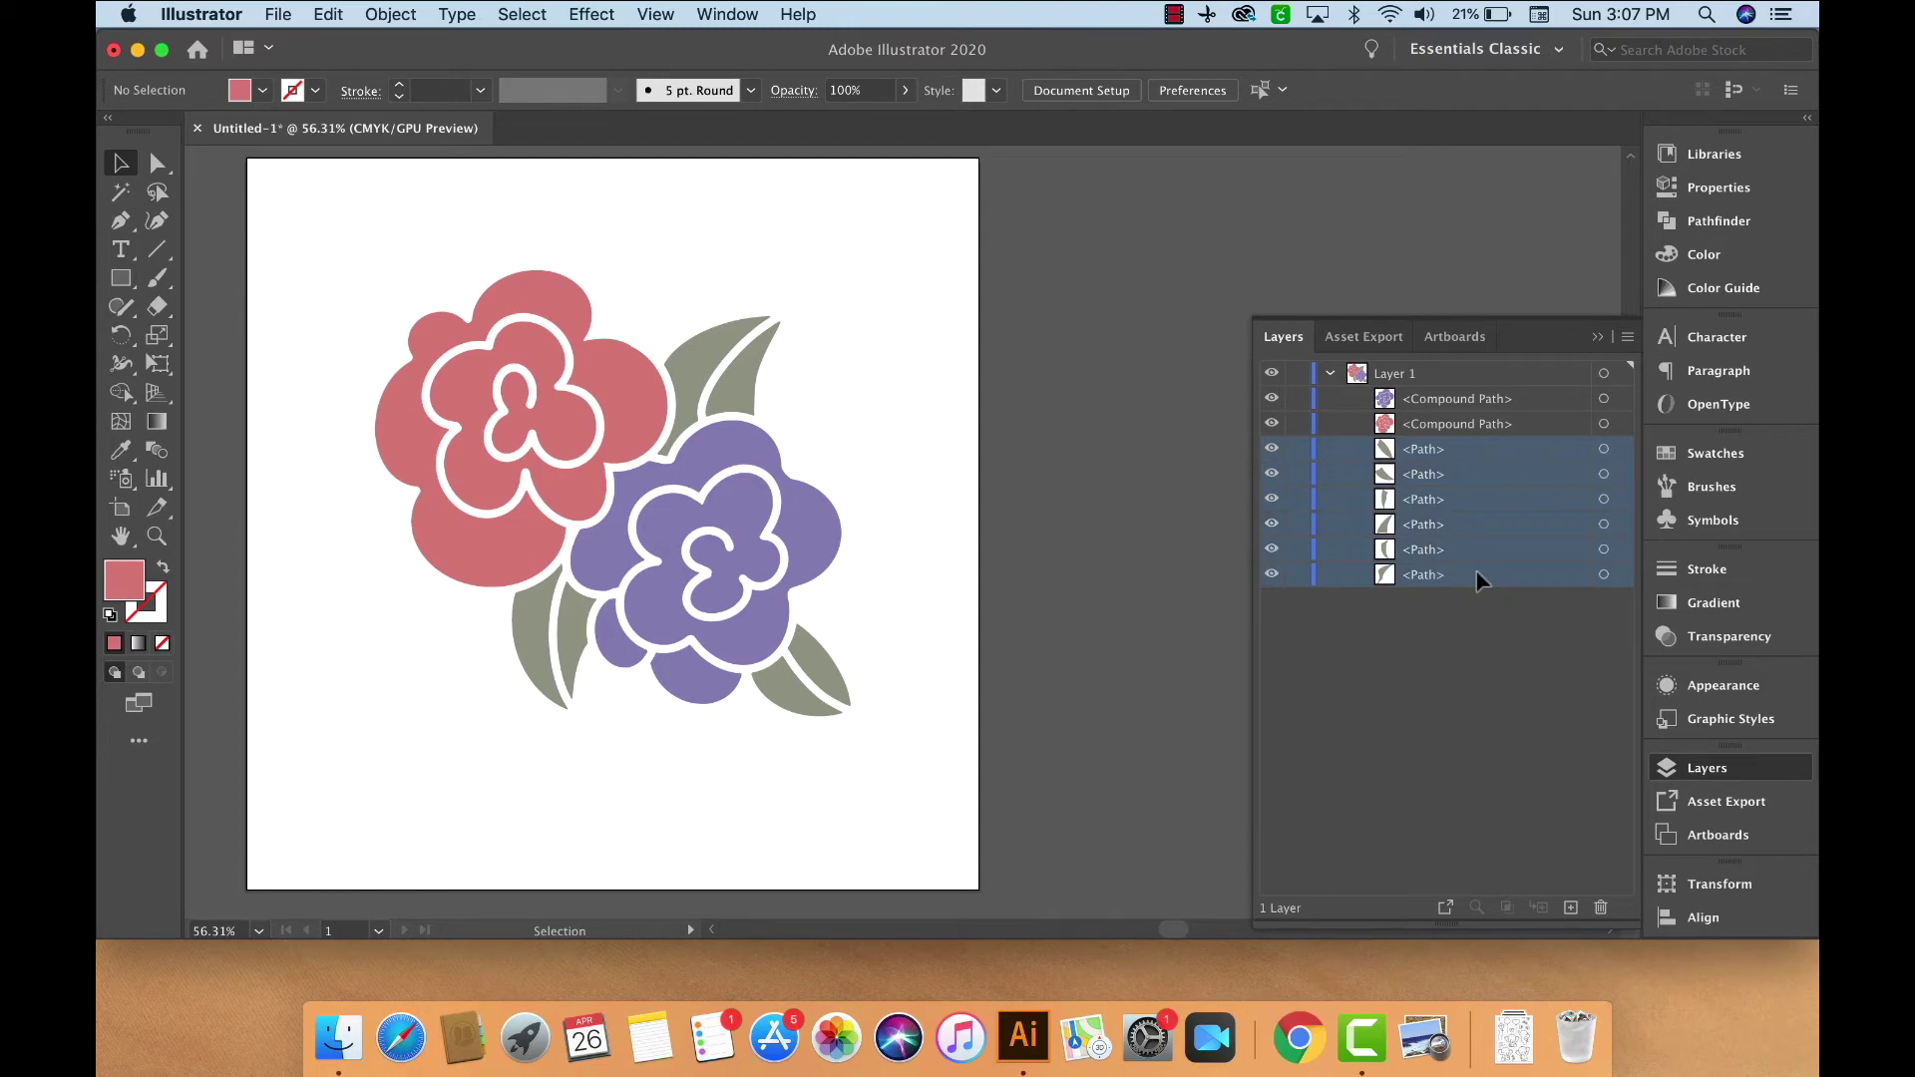
pyautogui.click(1488, 525)
pyautogui.click(1508, 453)
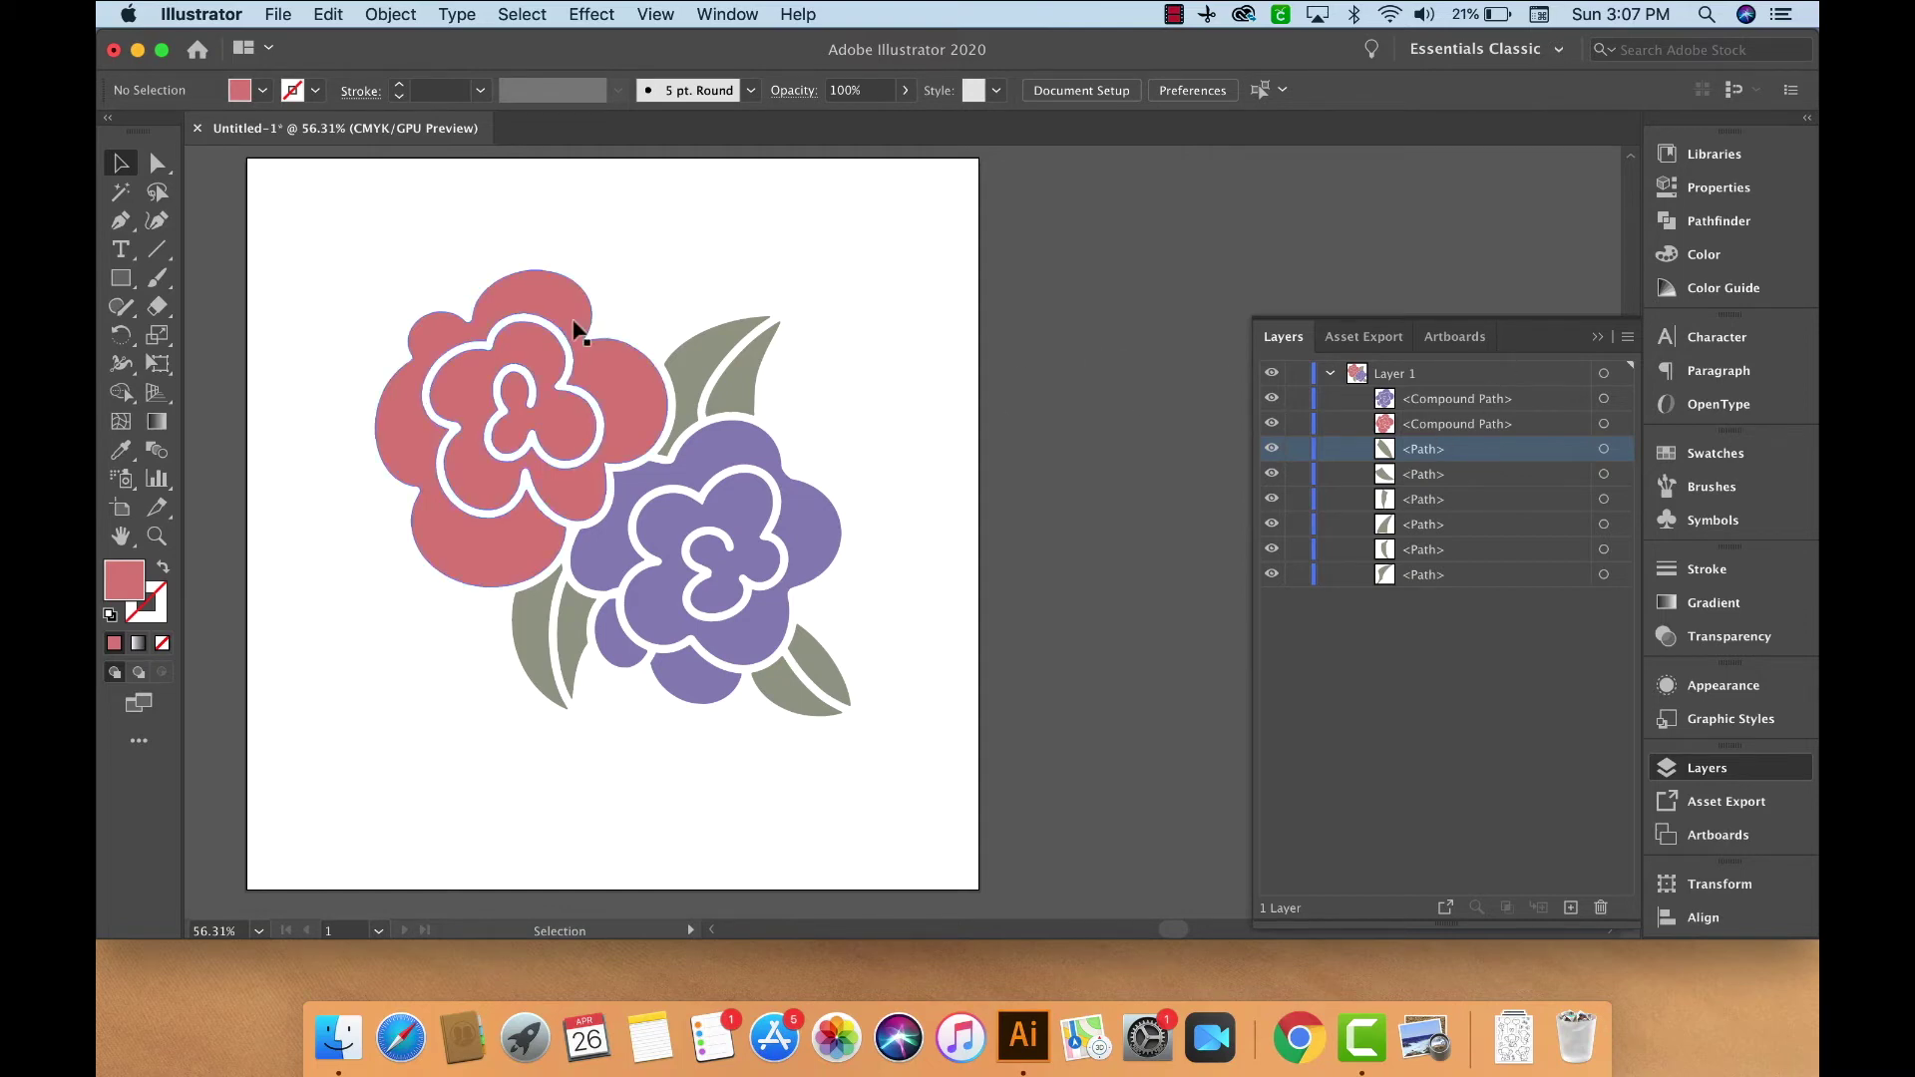
pyautogui.click(557, 295)
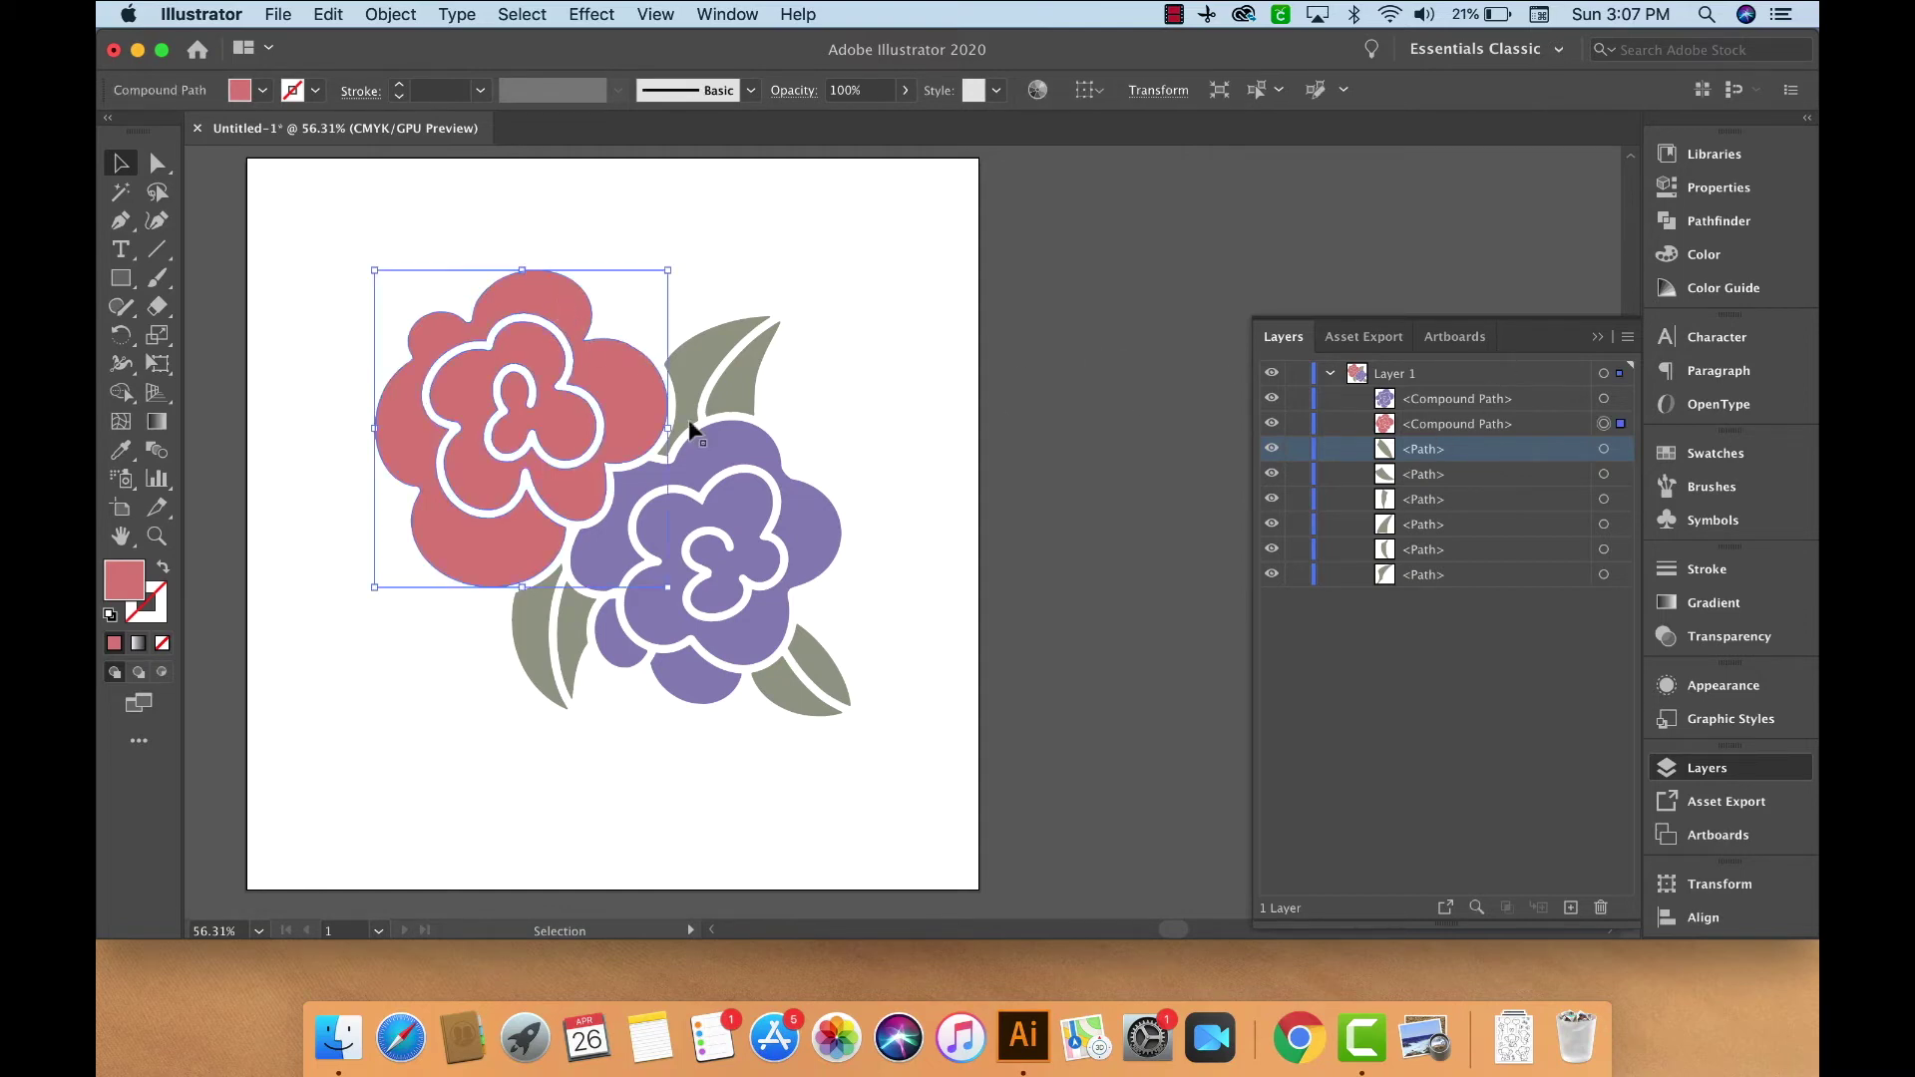
pyautogui.keyDown('shift'); pyautogui.click(814, 514); pyautogui.keyUp('shift')
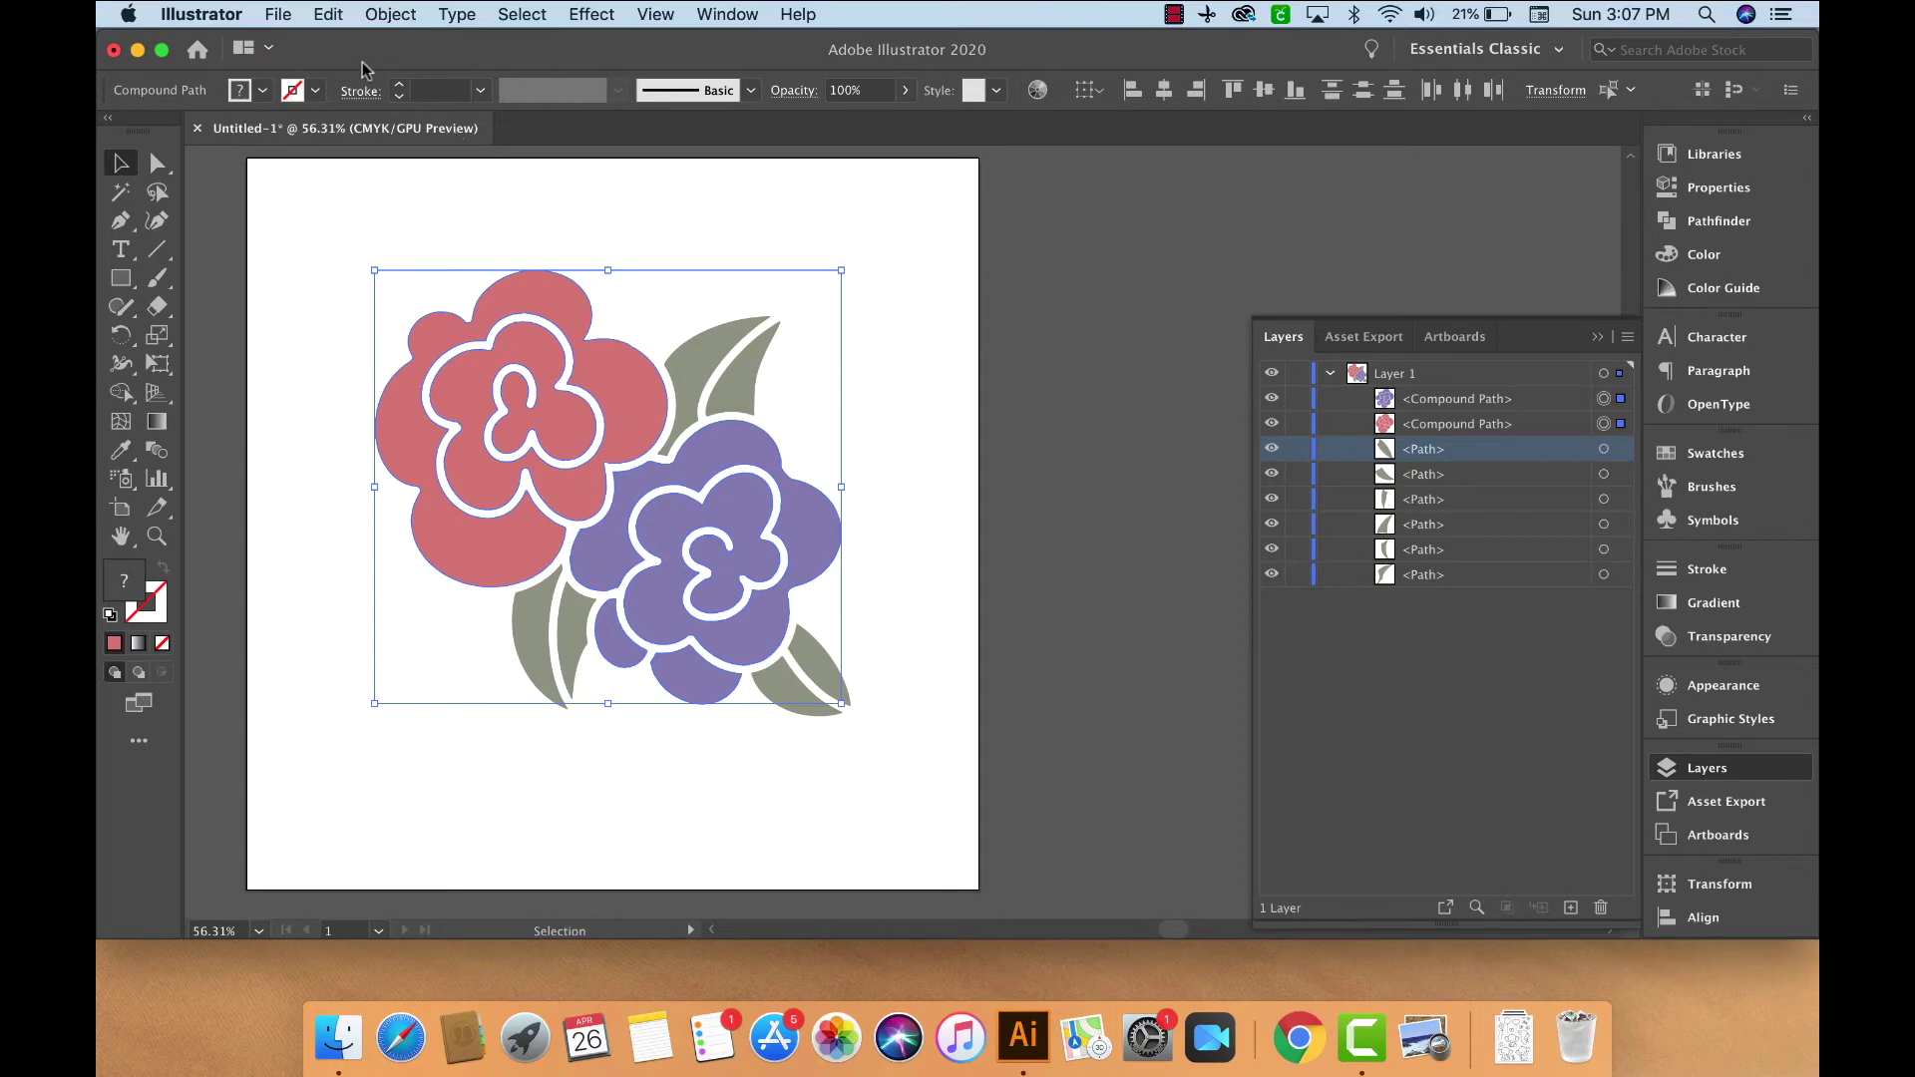
pyautogui.click(404, 14)
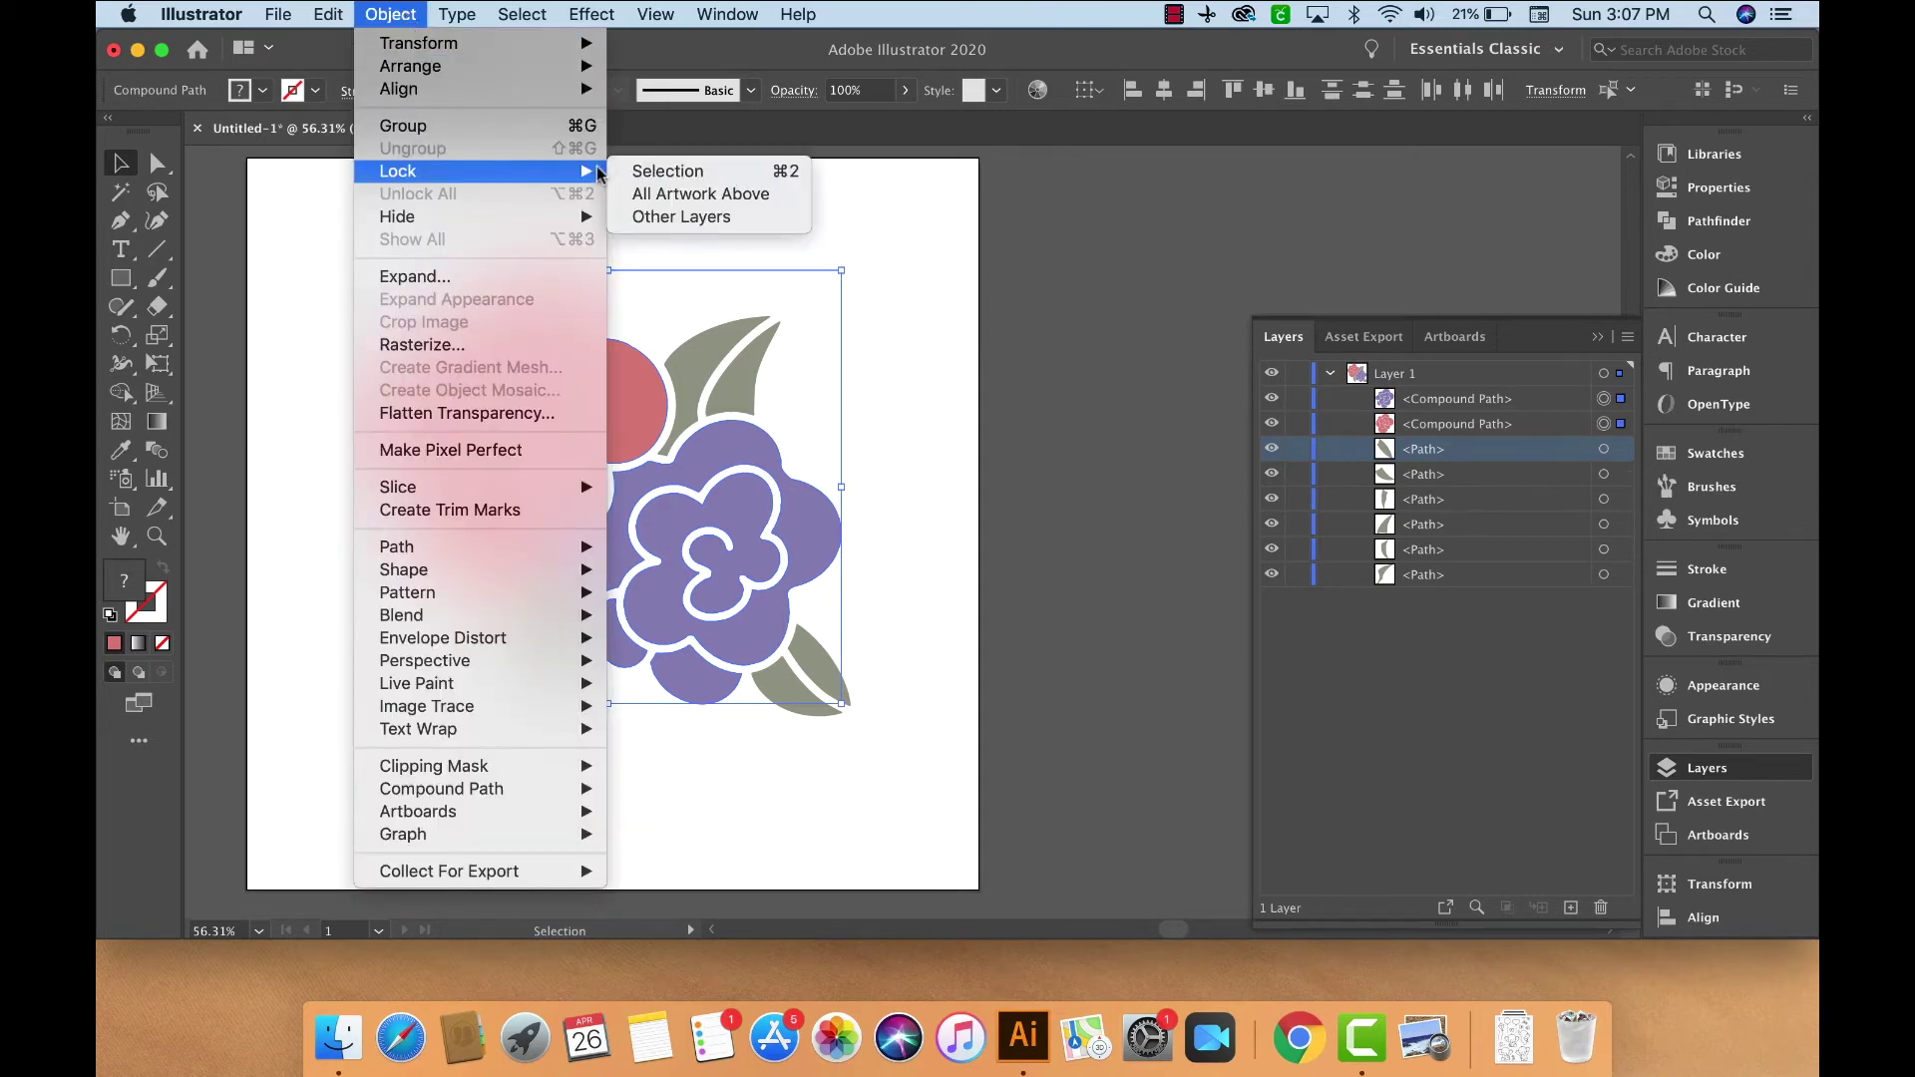
pyautogui.click(628, 170)
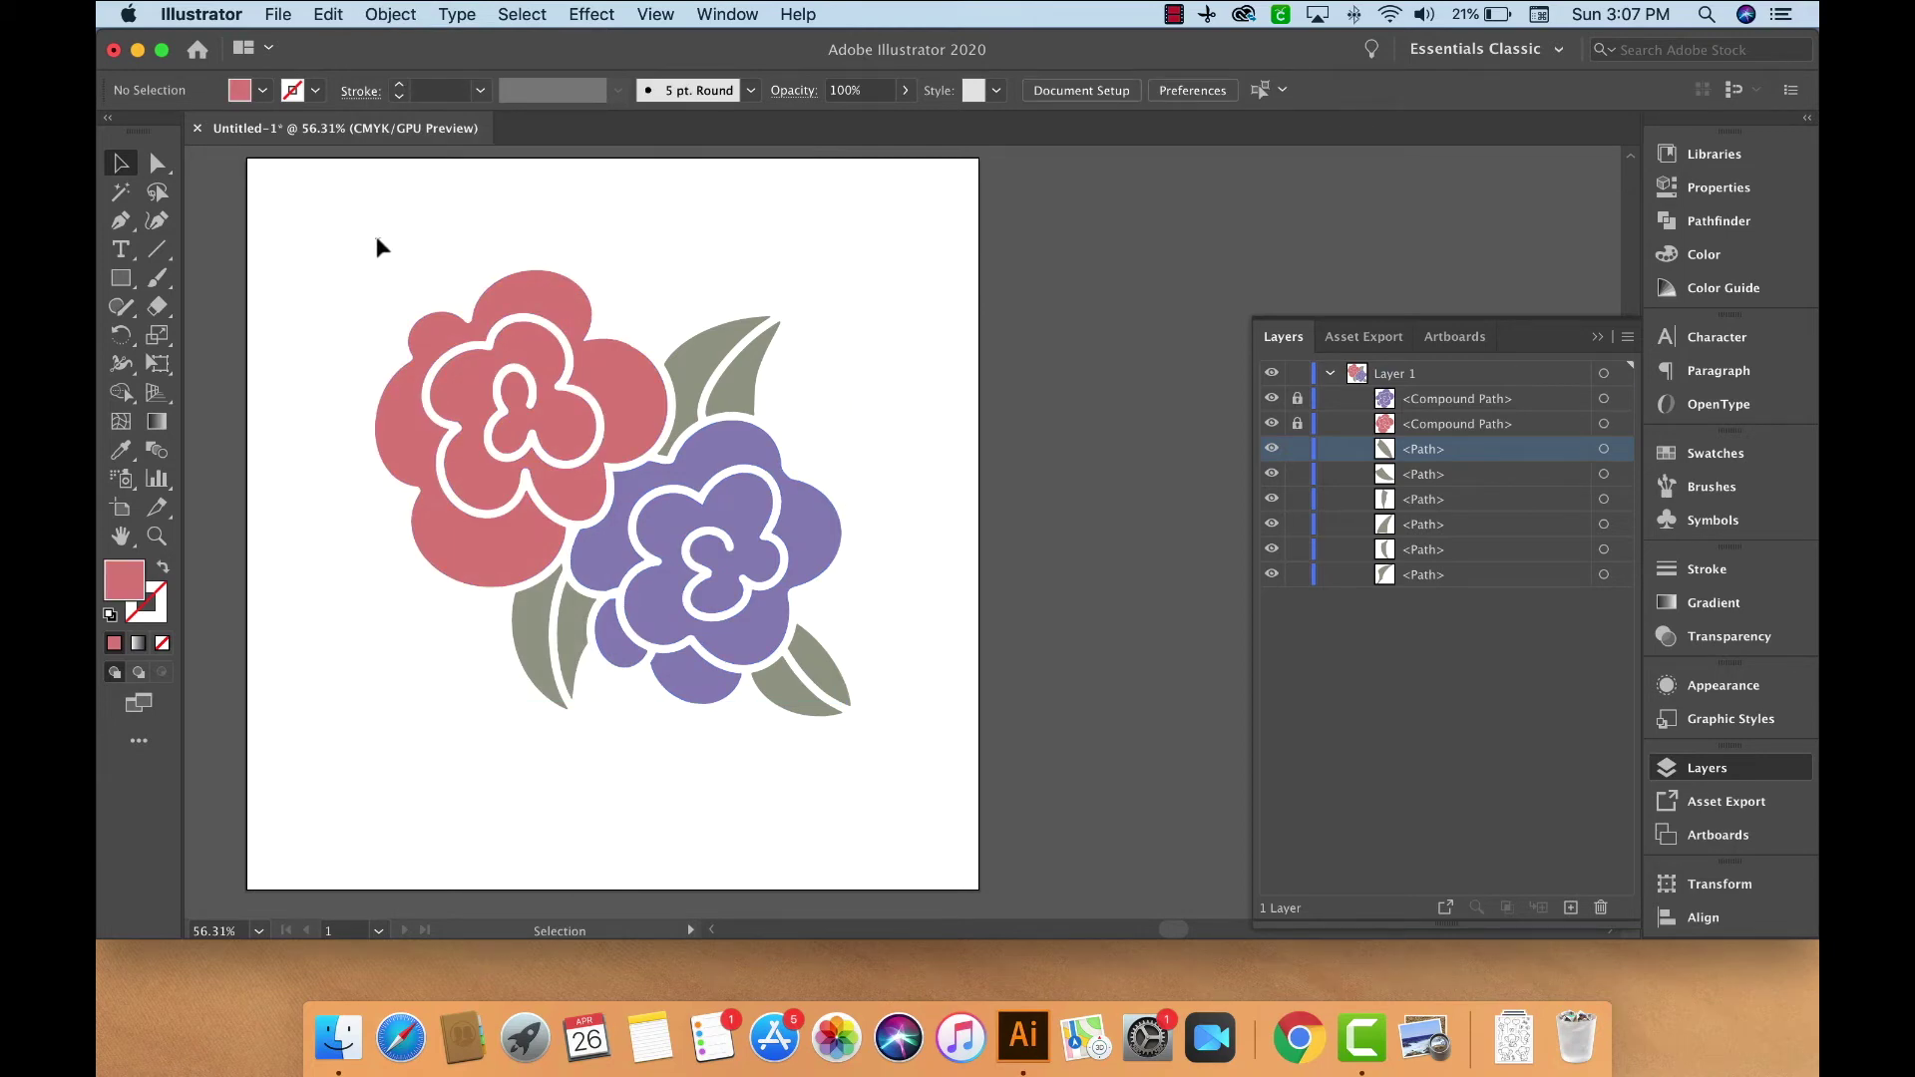
pyautogui.moveTo(374, 237); pyautogui.dragTo(942, 754)
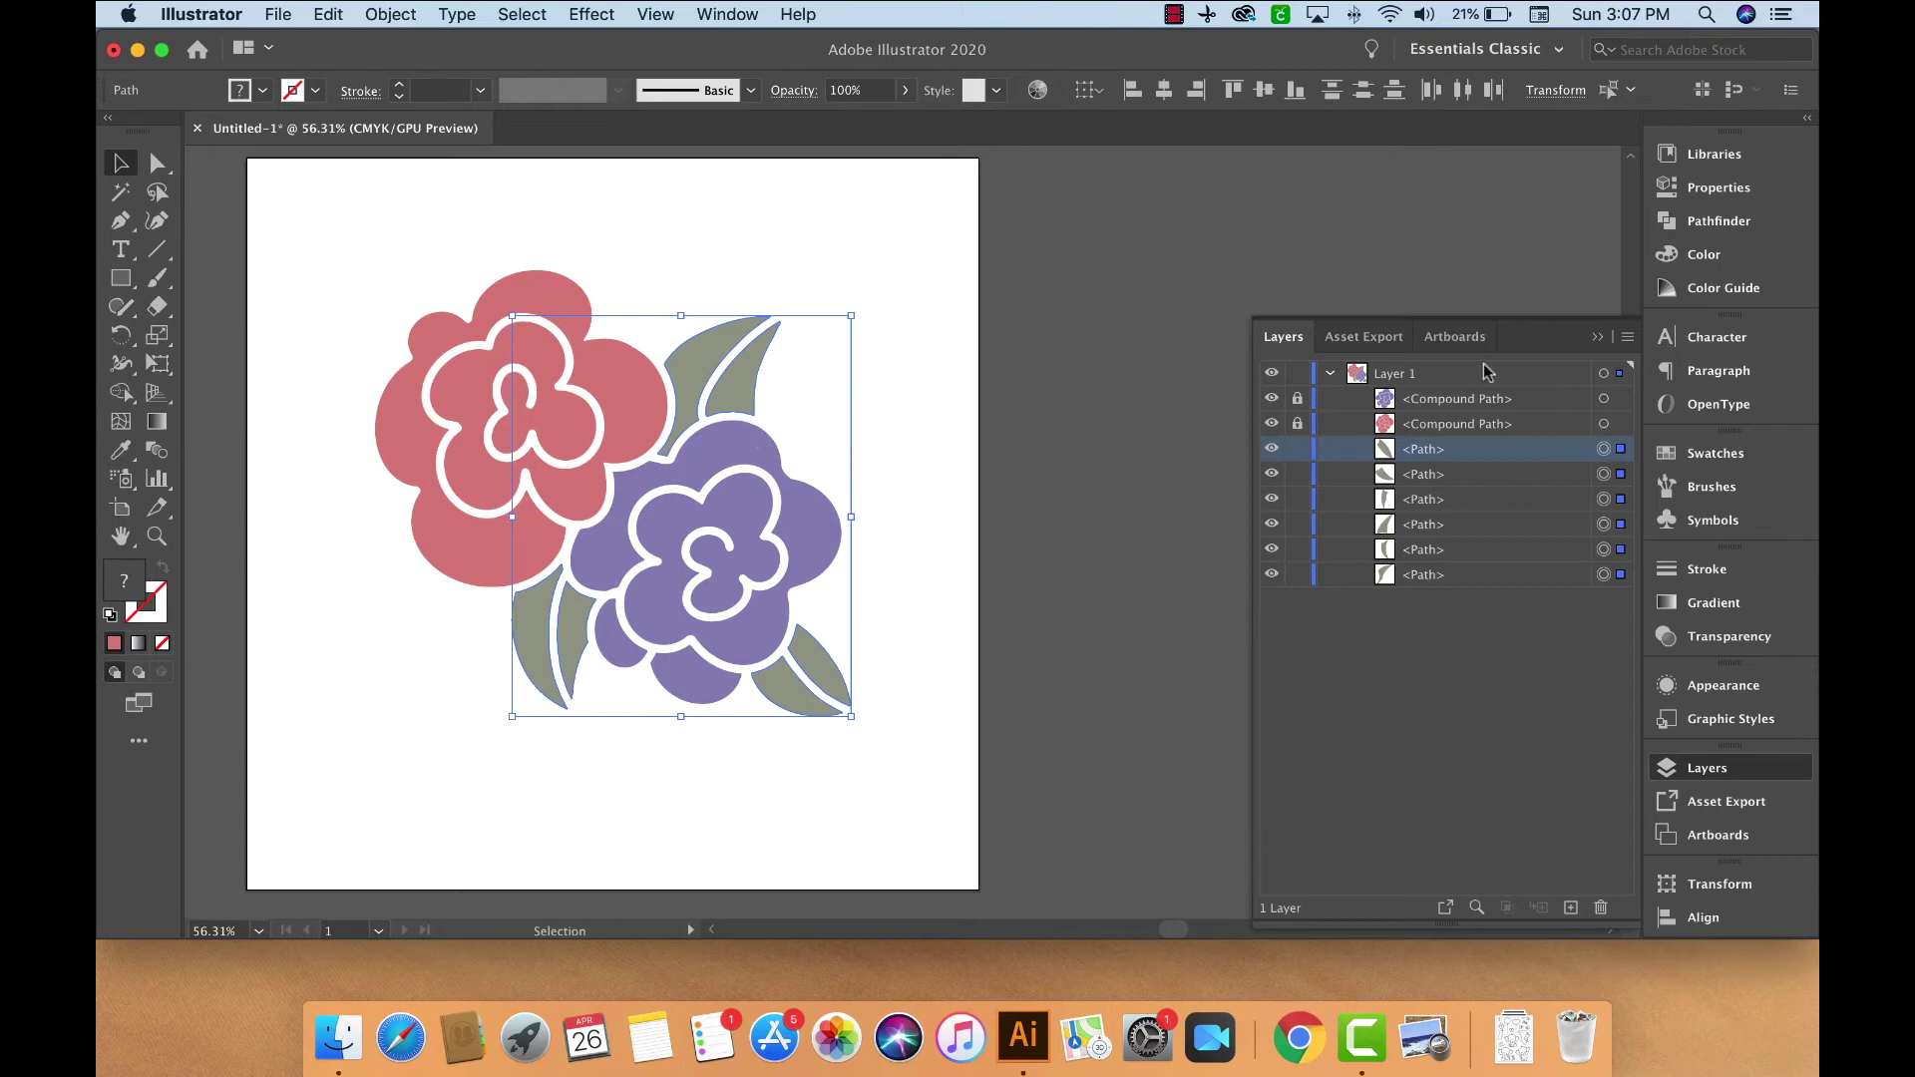
# - Unite the selected leaves into one shape with Pathfinder
pyautogui.click(1784, 215)
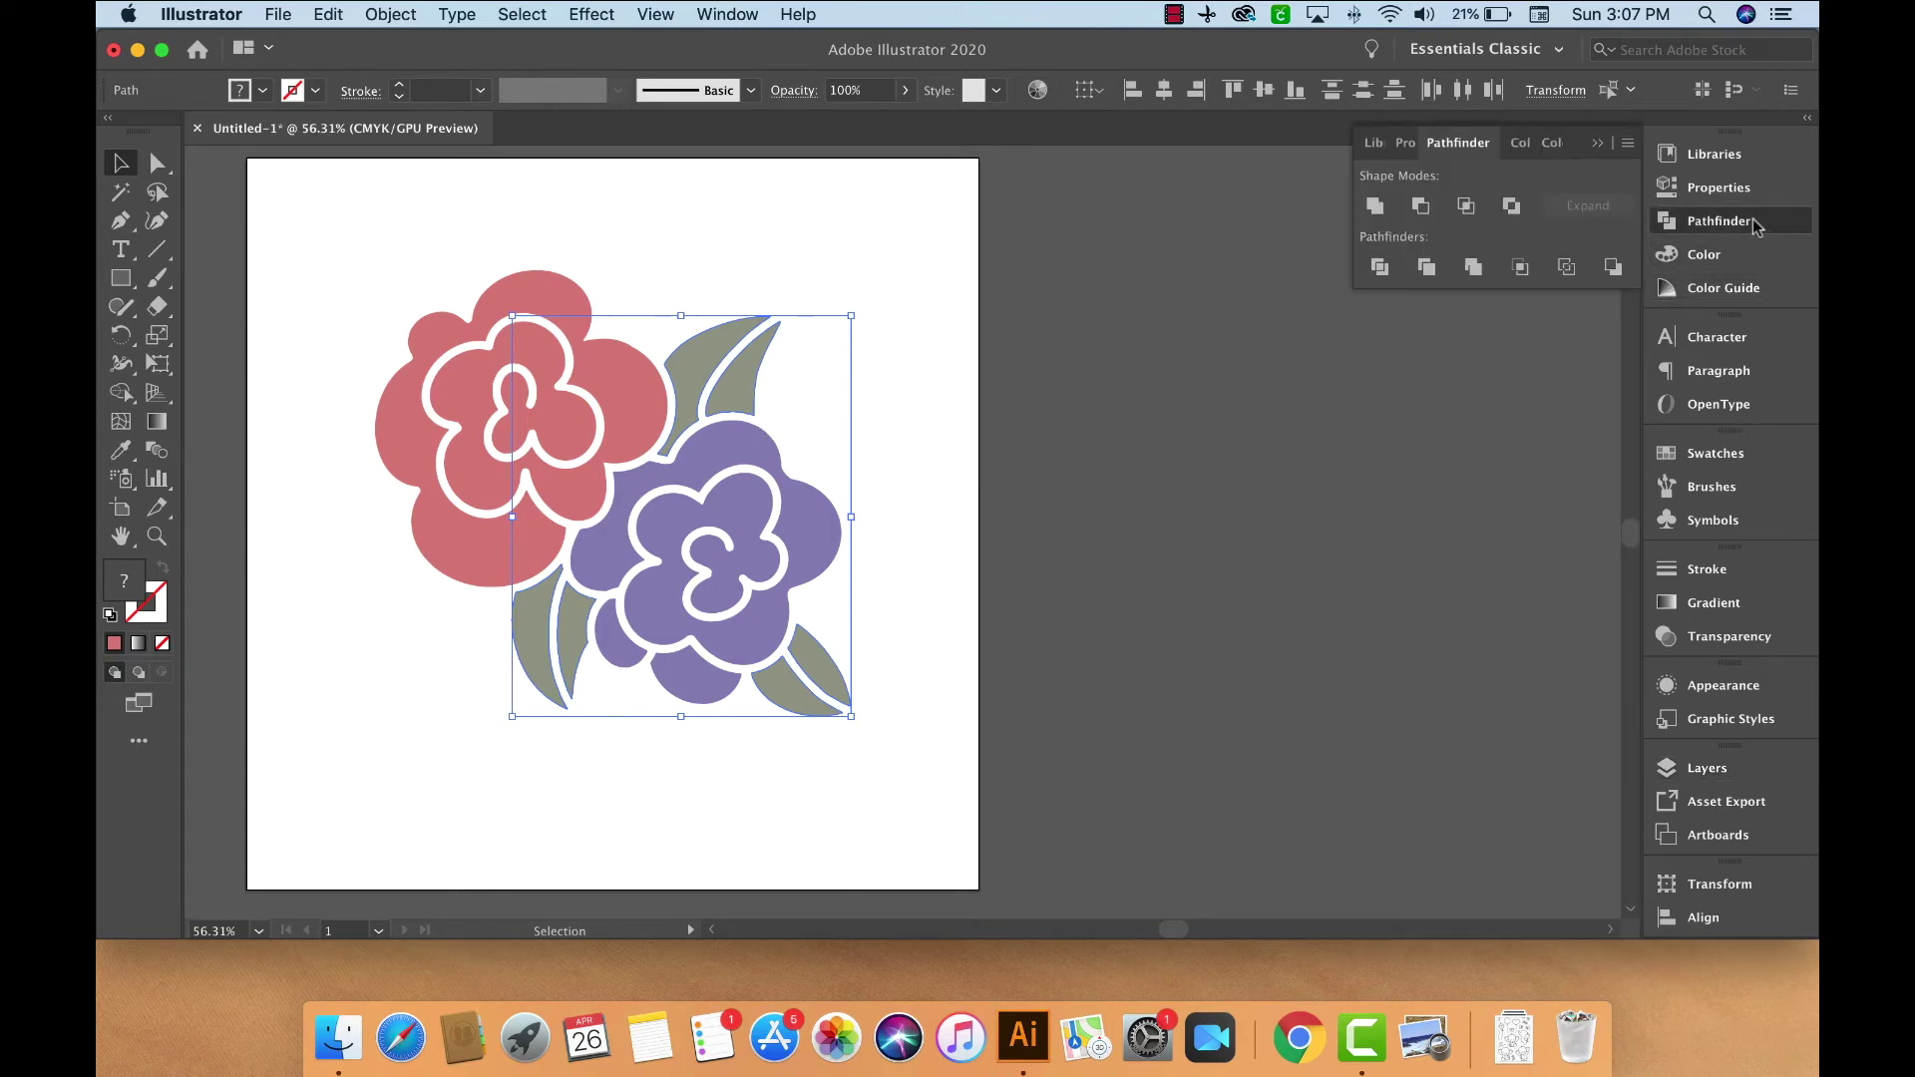
pyautogui.click(1372, 211)
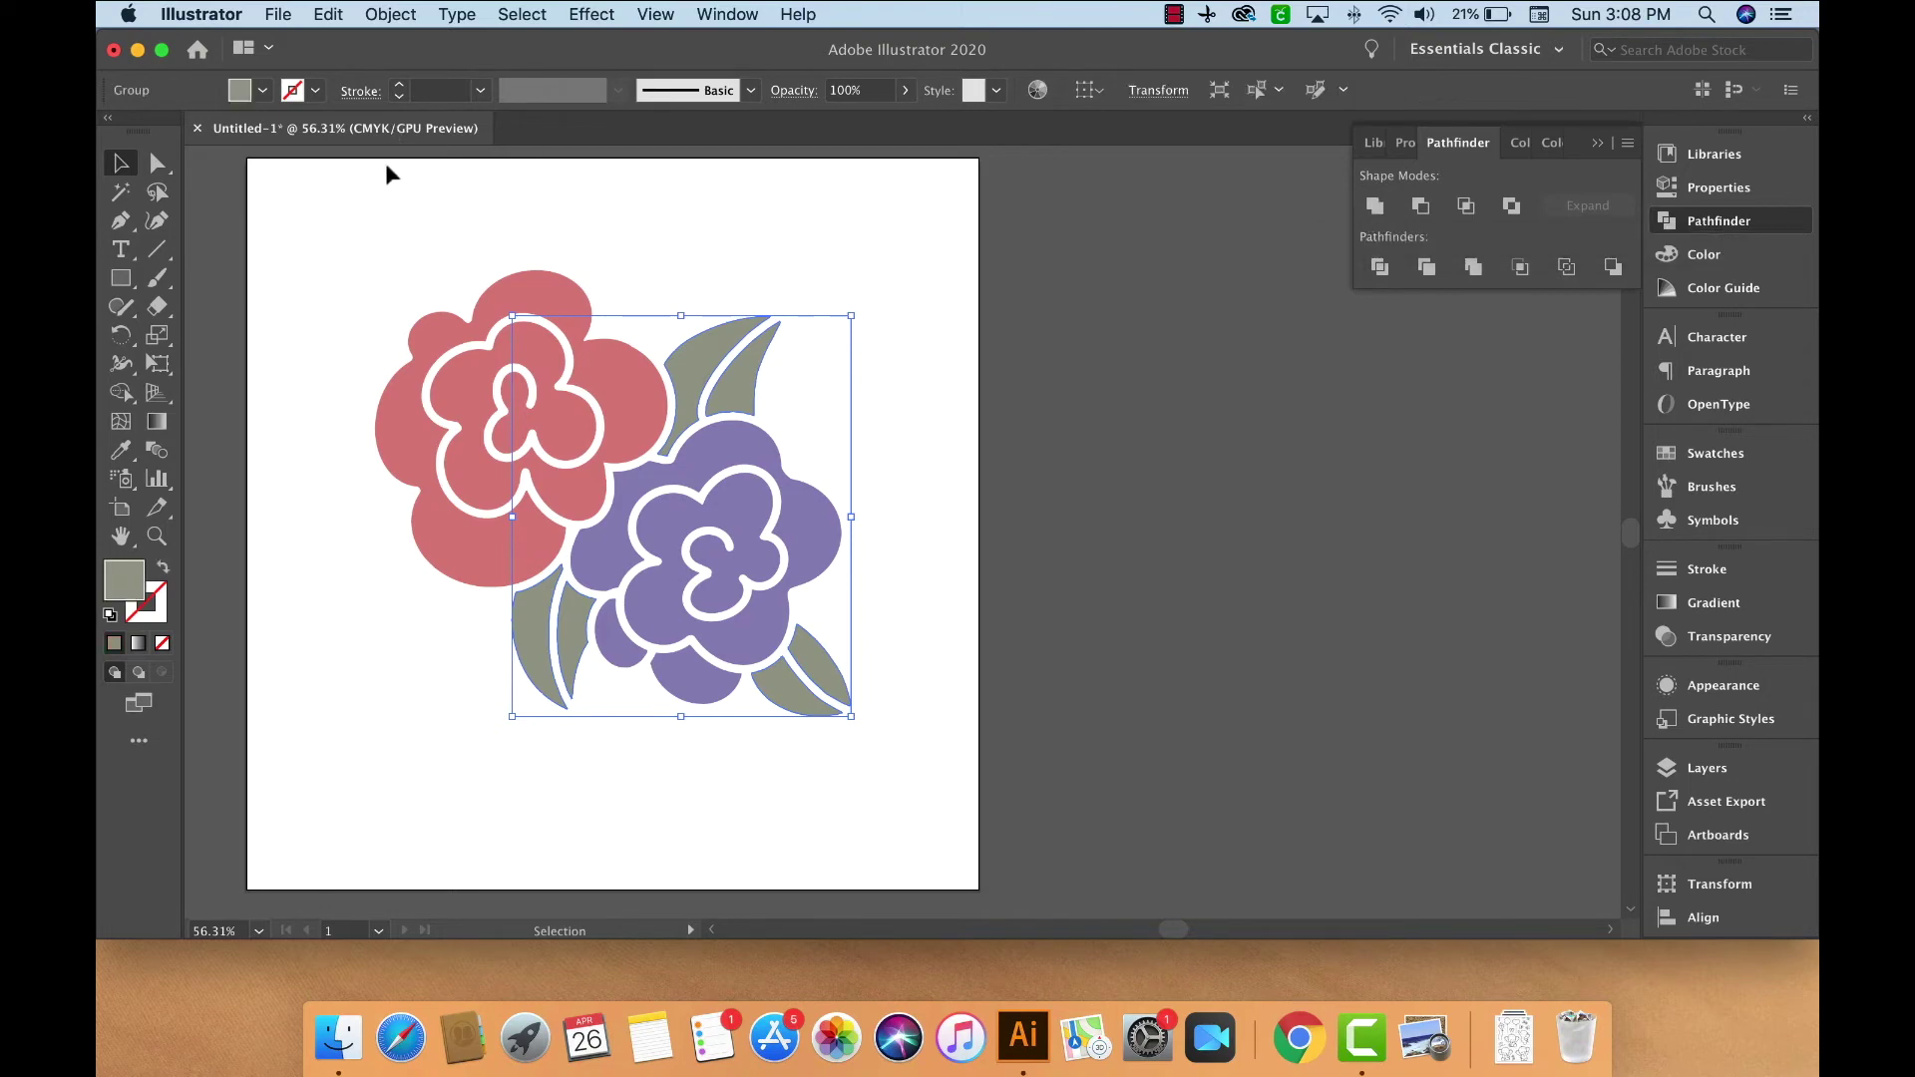
pyautogui.click(390, 14)
pyautogui.click(415, 321)
# - Make the leaves a compound path and confirm they move together, undoing the test move
pyautogui.click(396, 14)
pyautogui.moveTo(460, 770)
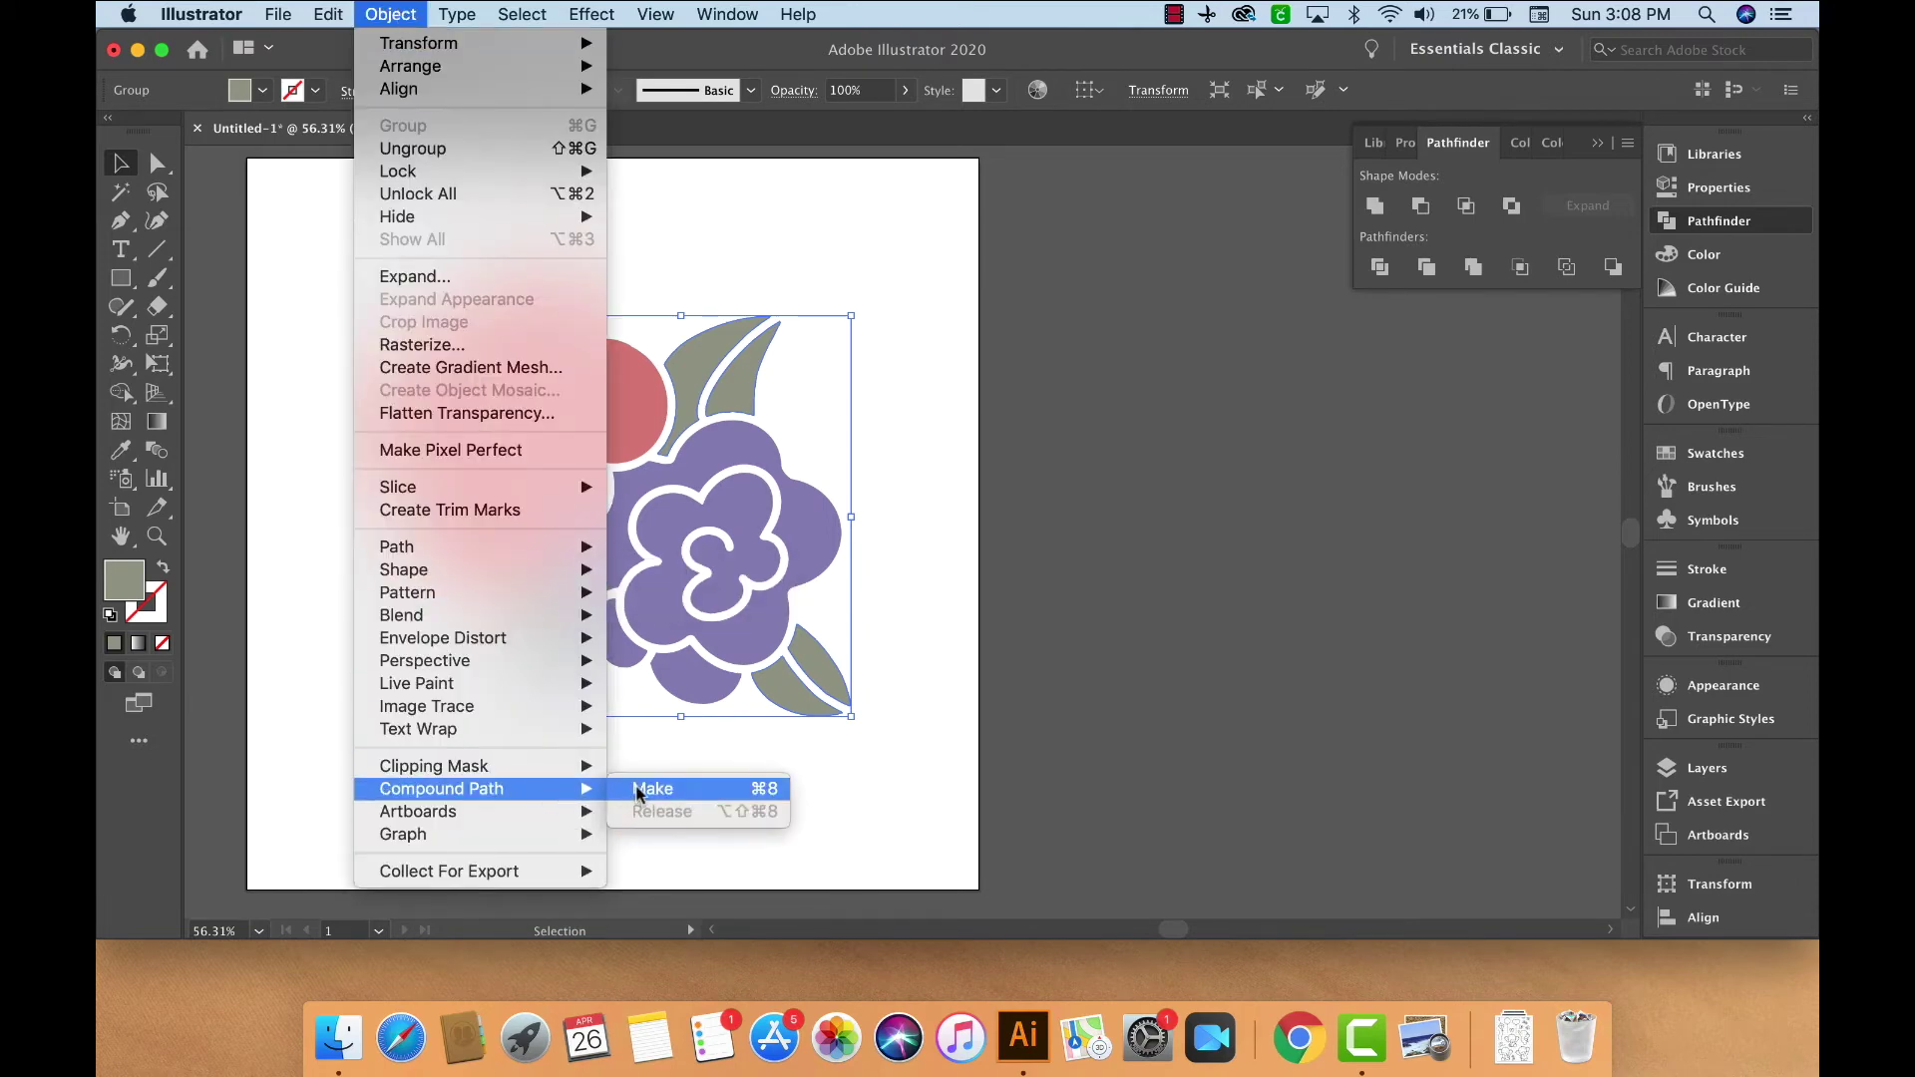
pyautogui.click(638, 789)
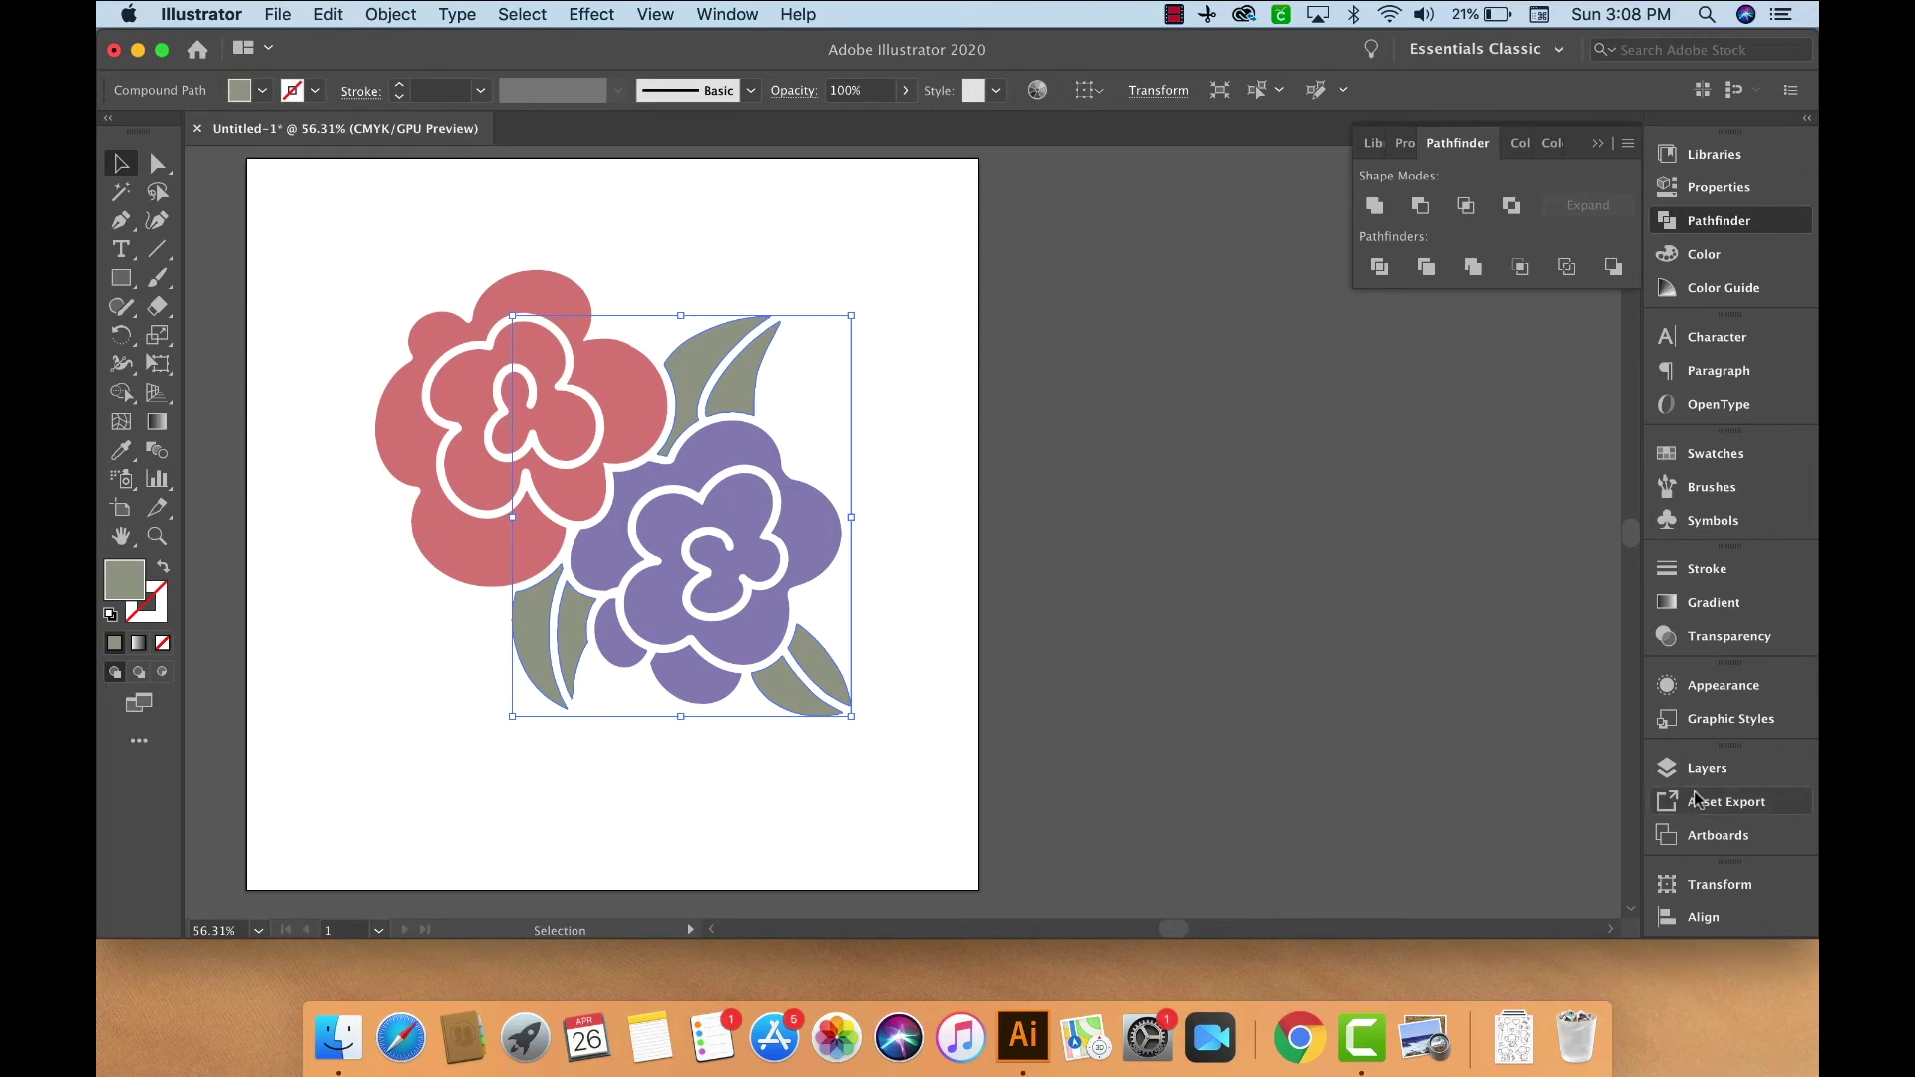
pyautogui.click(767, 810)
pyautogui.click(801, 706)
pyautogui.click(801, 746)
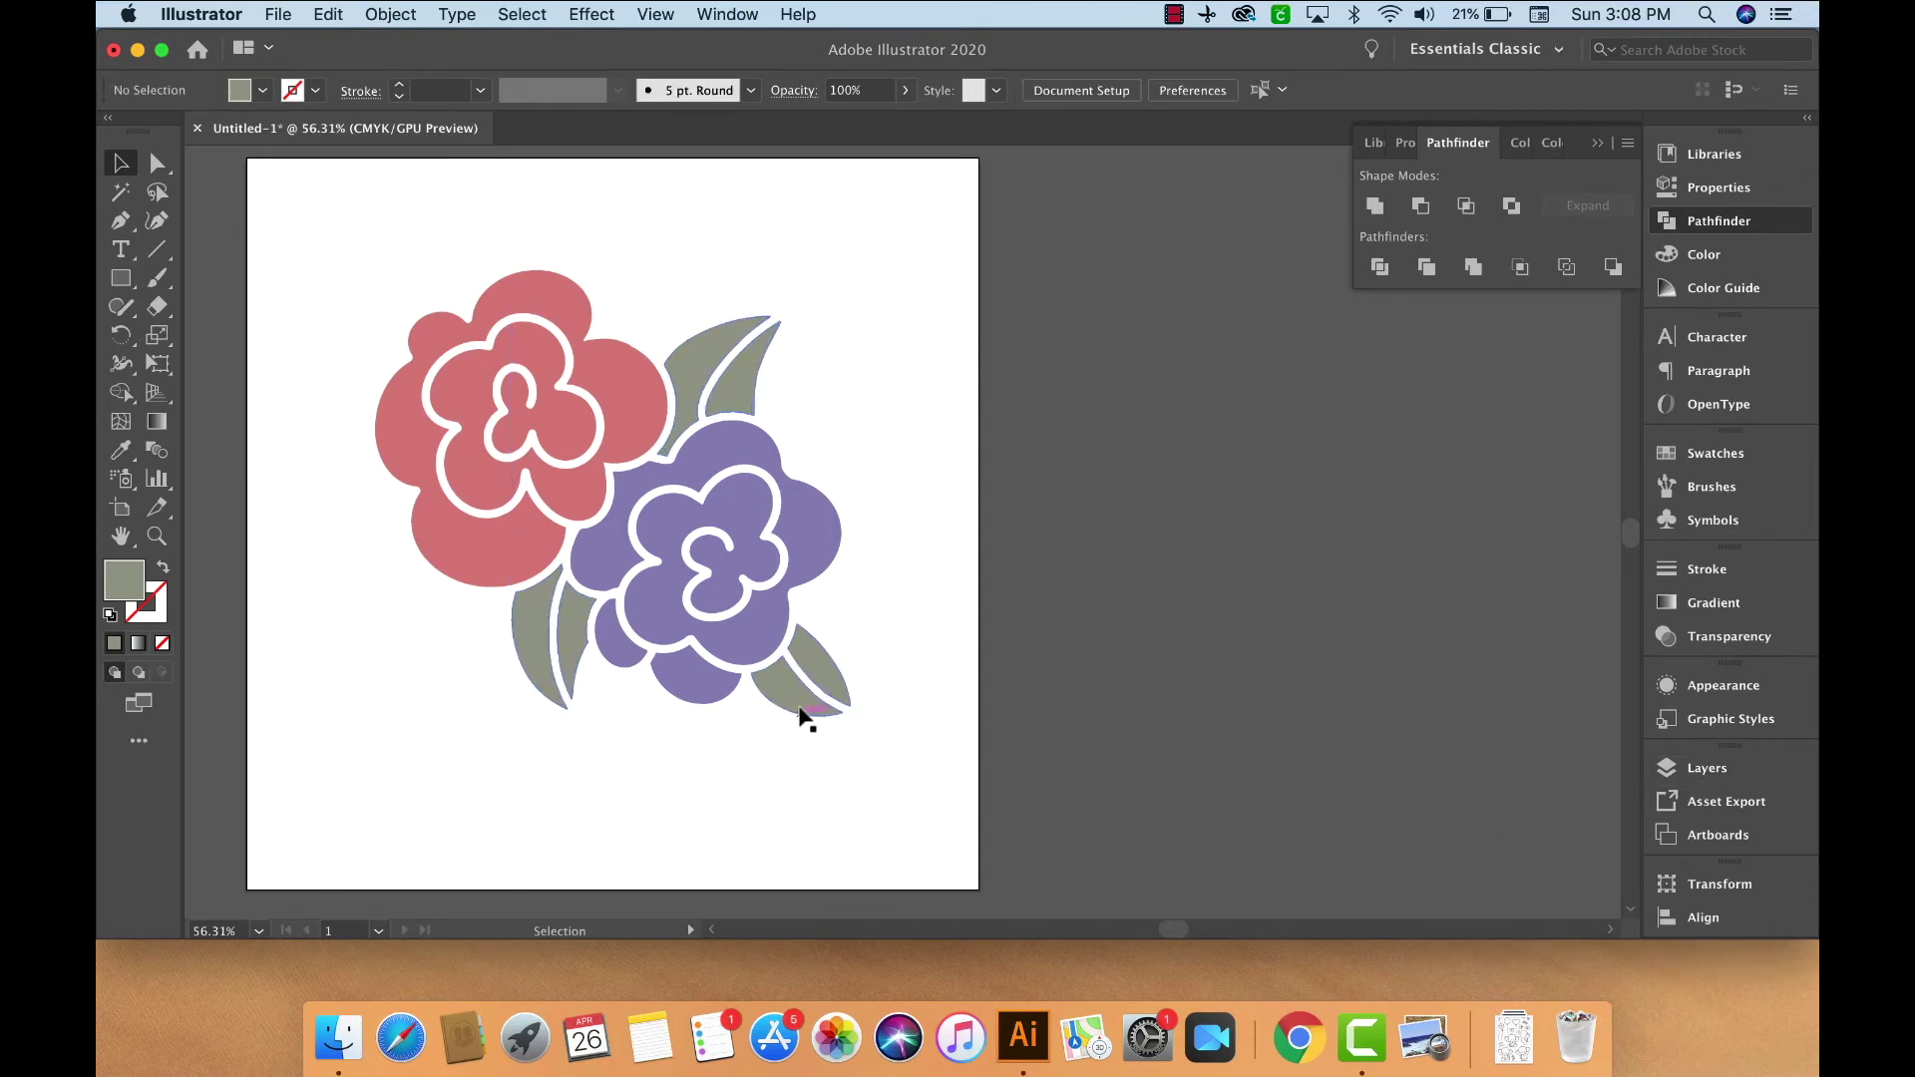
pyautogui.click(801, 709)
pyautogui.moveTo(801, 708); pyautogui.dragTo(938, 698)
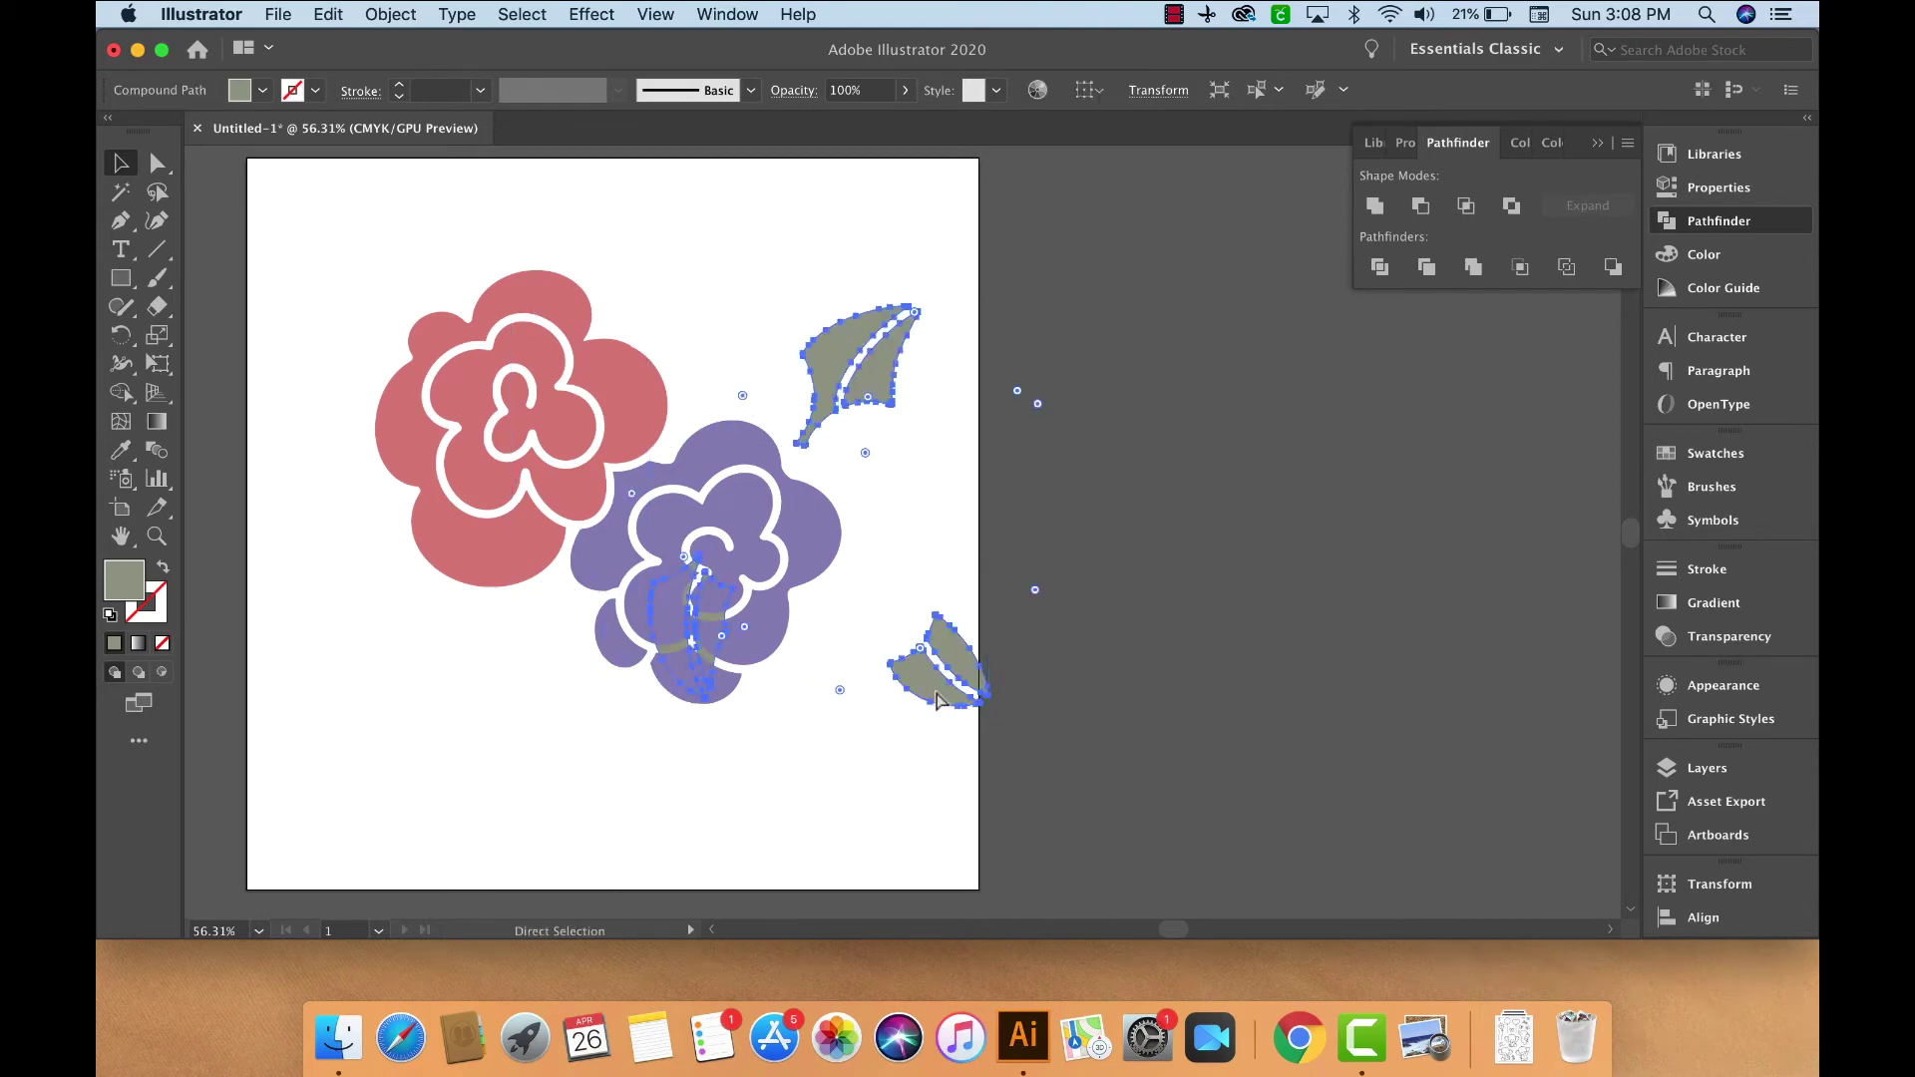
pyautogui.press('super+z')
# - Unlock the red and purple flower compound paths in Layers, then deselect everything
pyautogui.click(1706, 768)
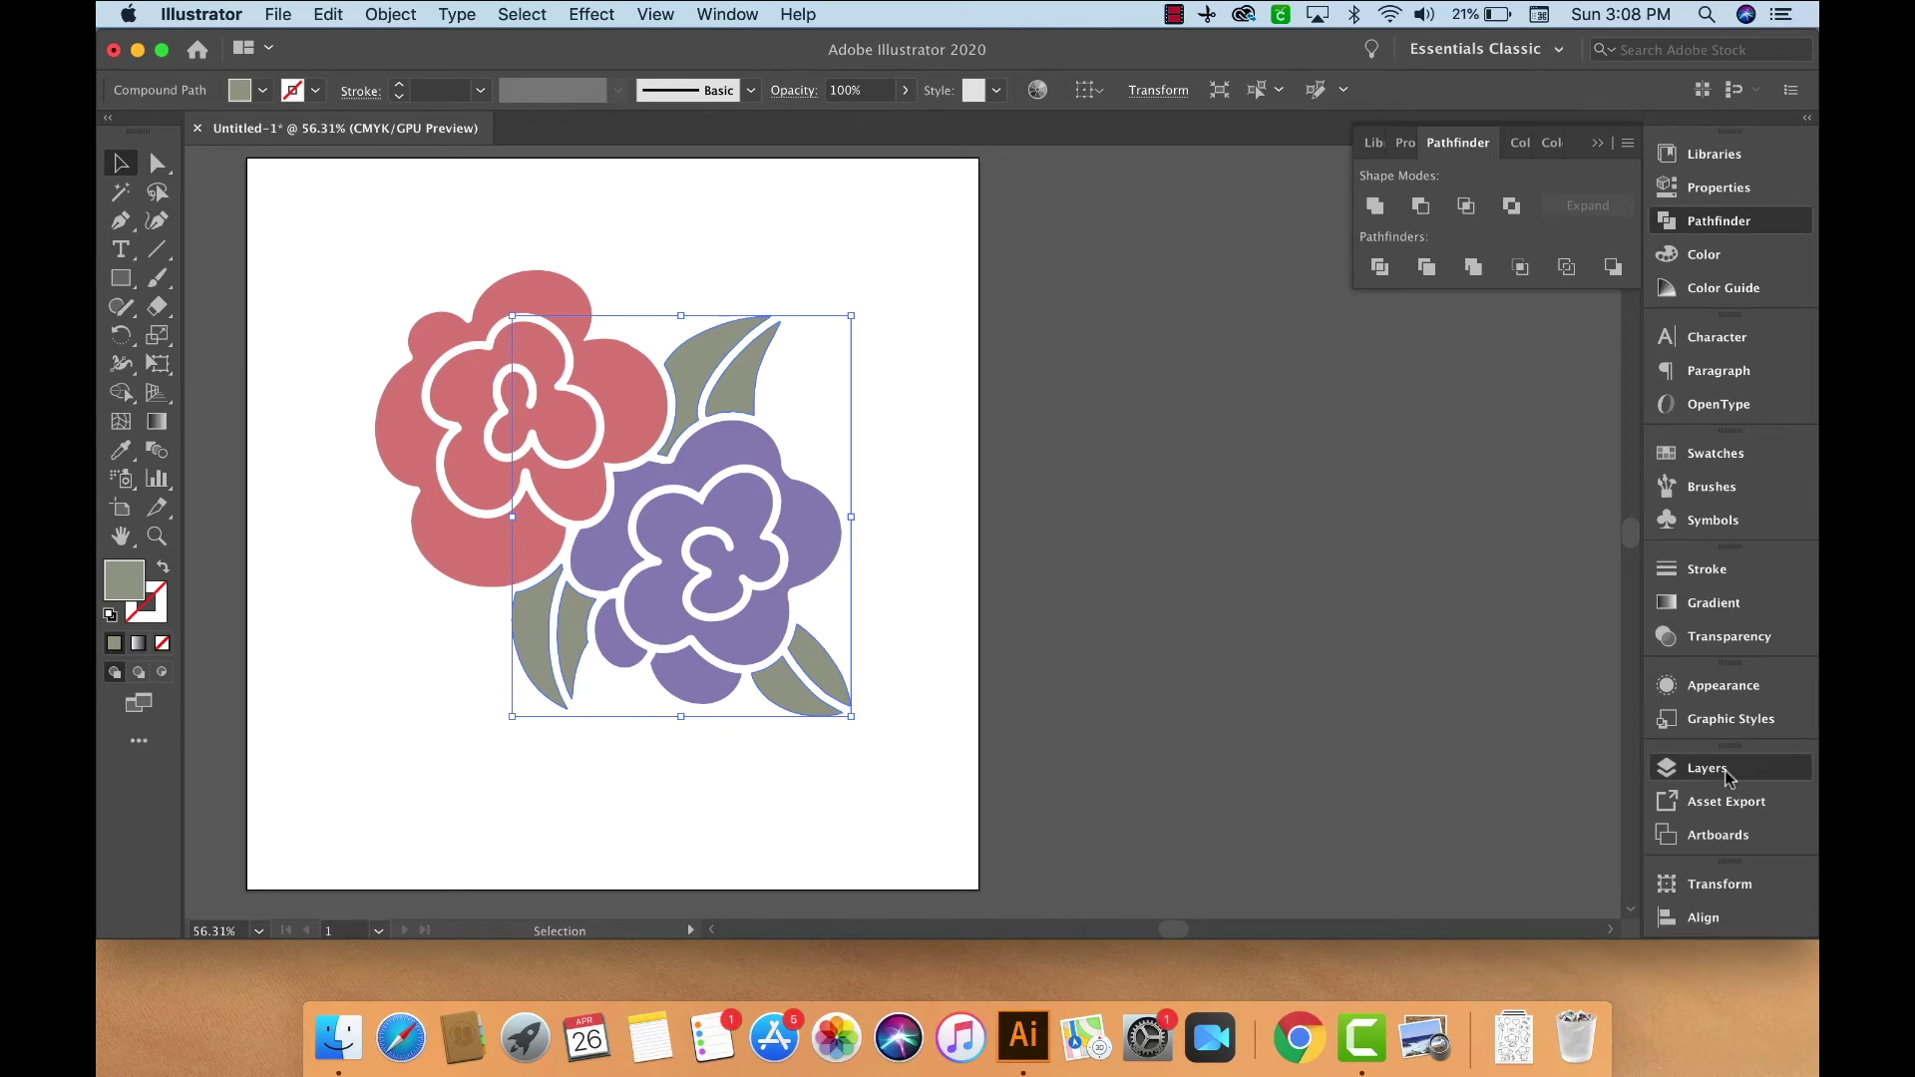
pyautogui.click(1448, 401)
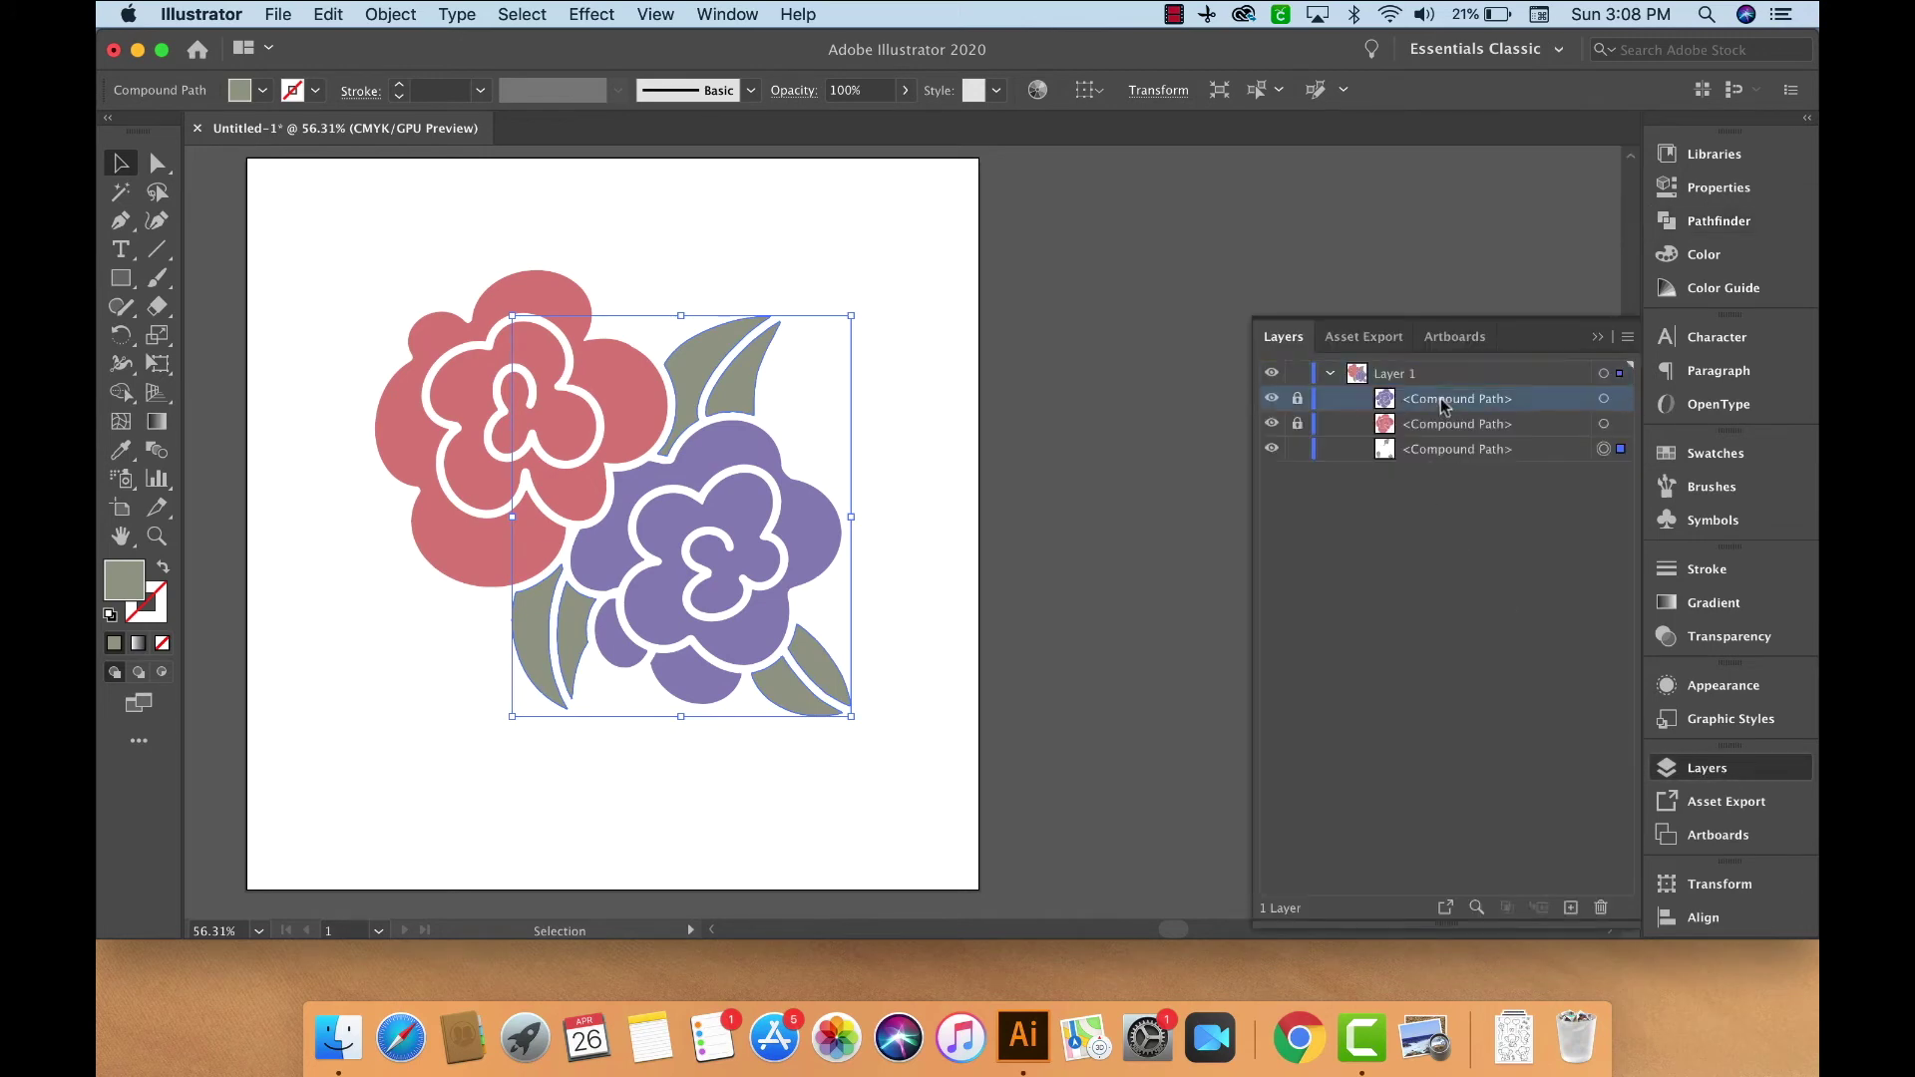
pyautogui.click(1457, 427)
pyautogui.click(1462, 451)
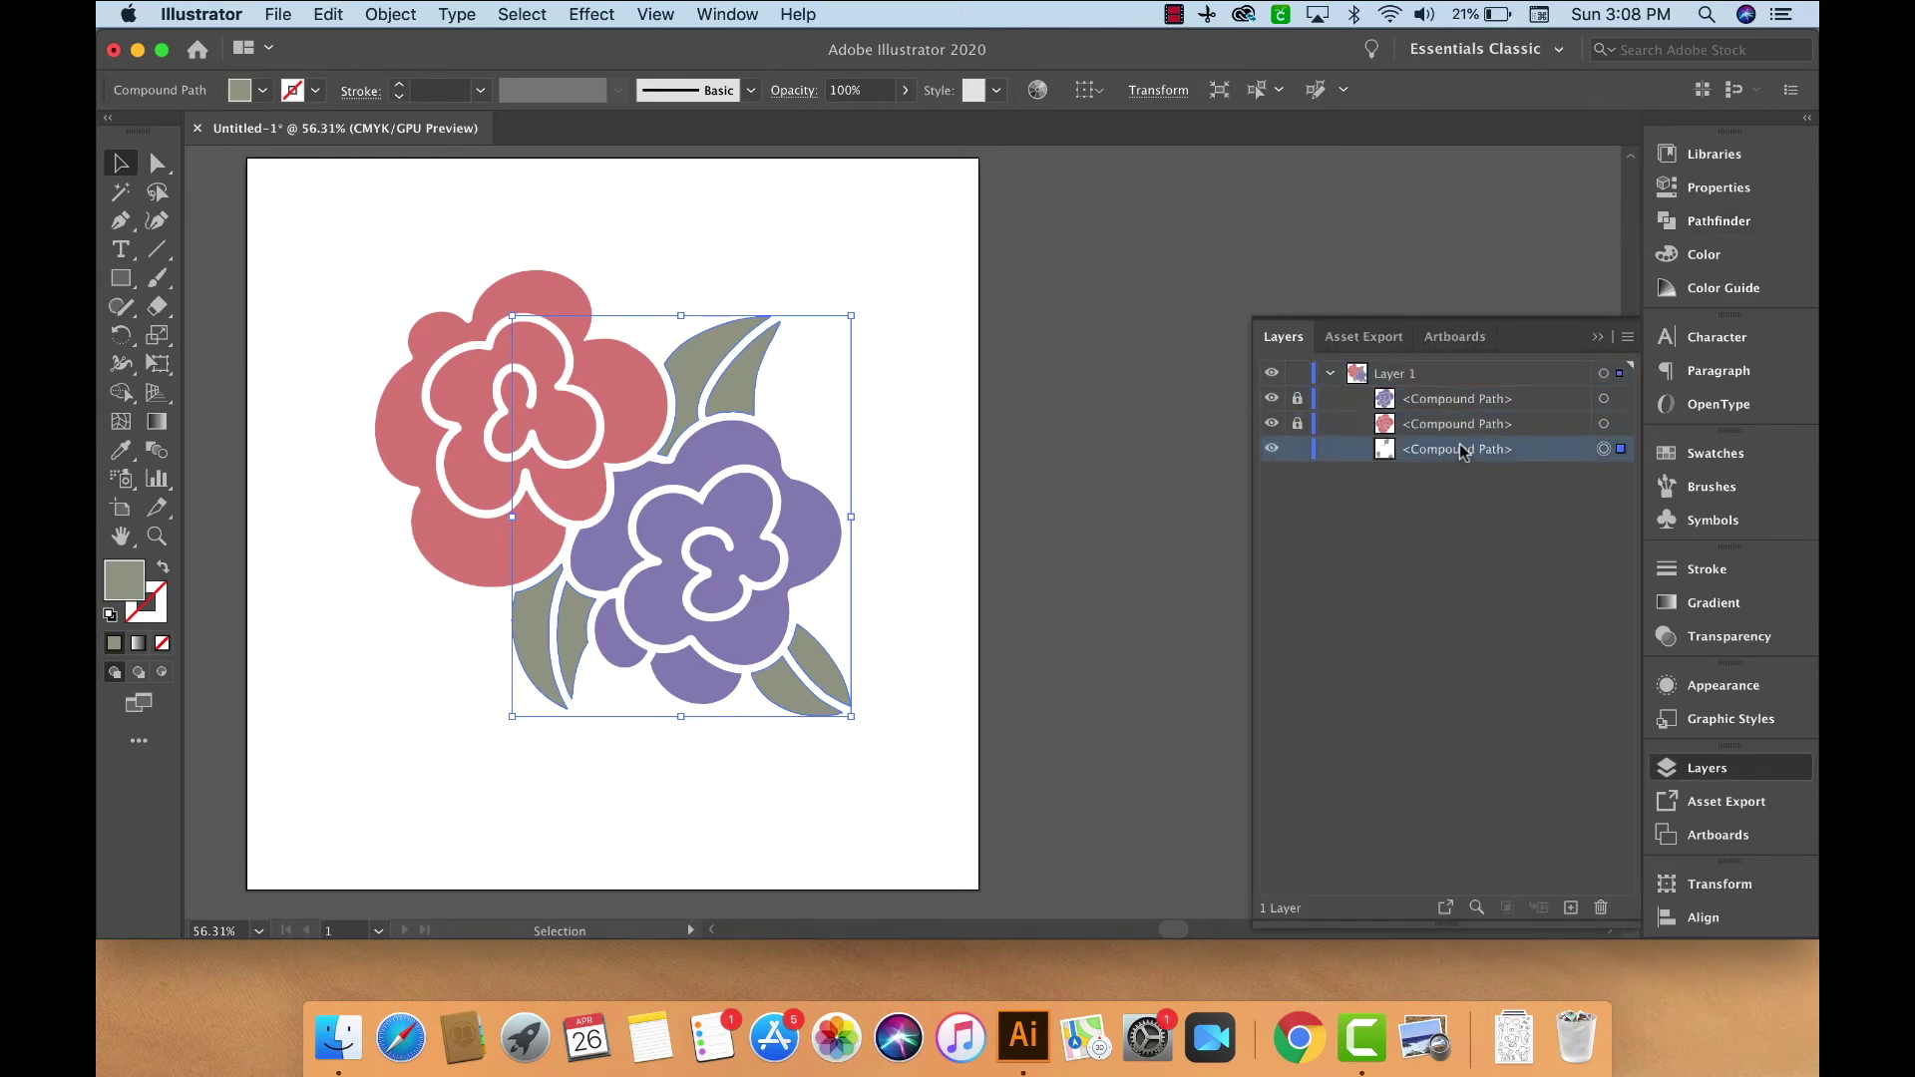
pyautogui.click(1507, 427)
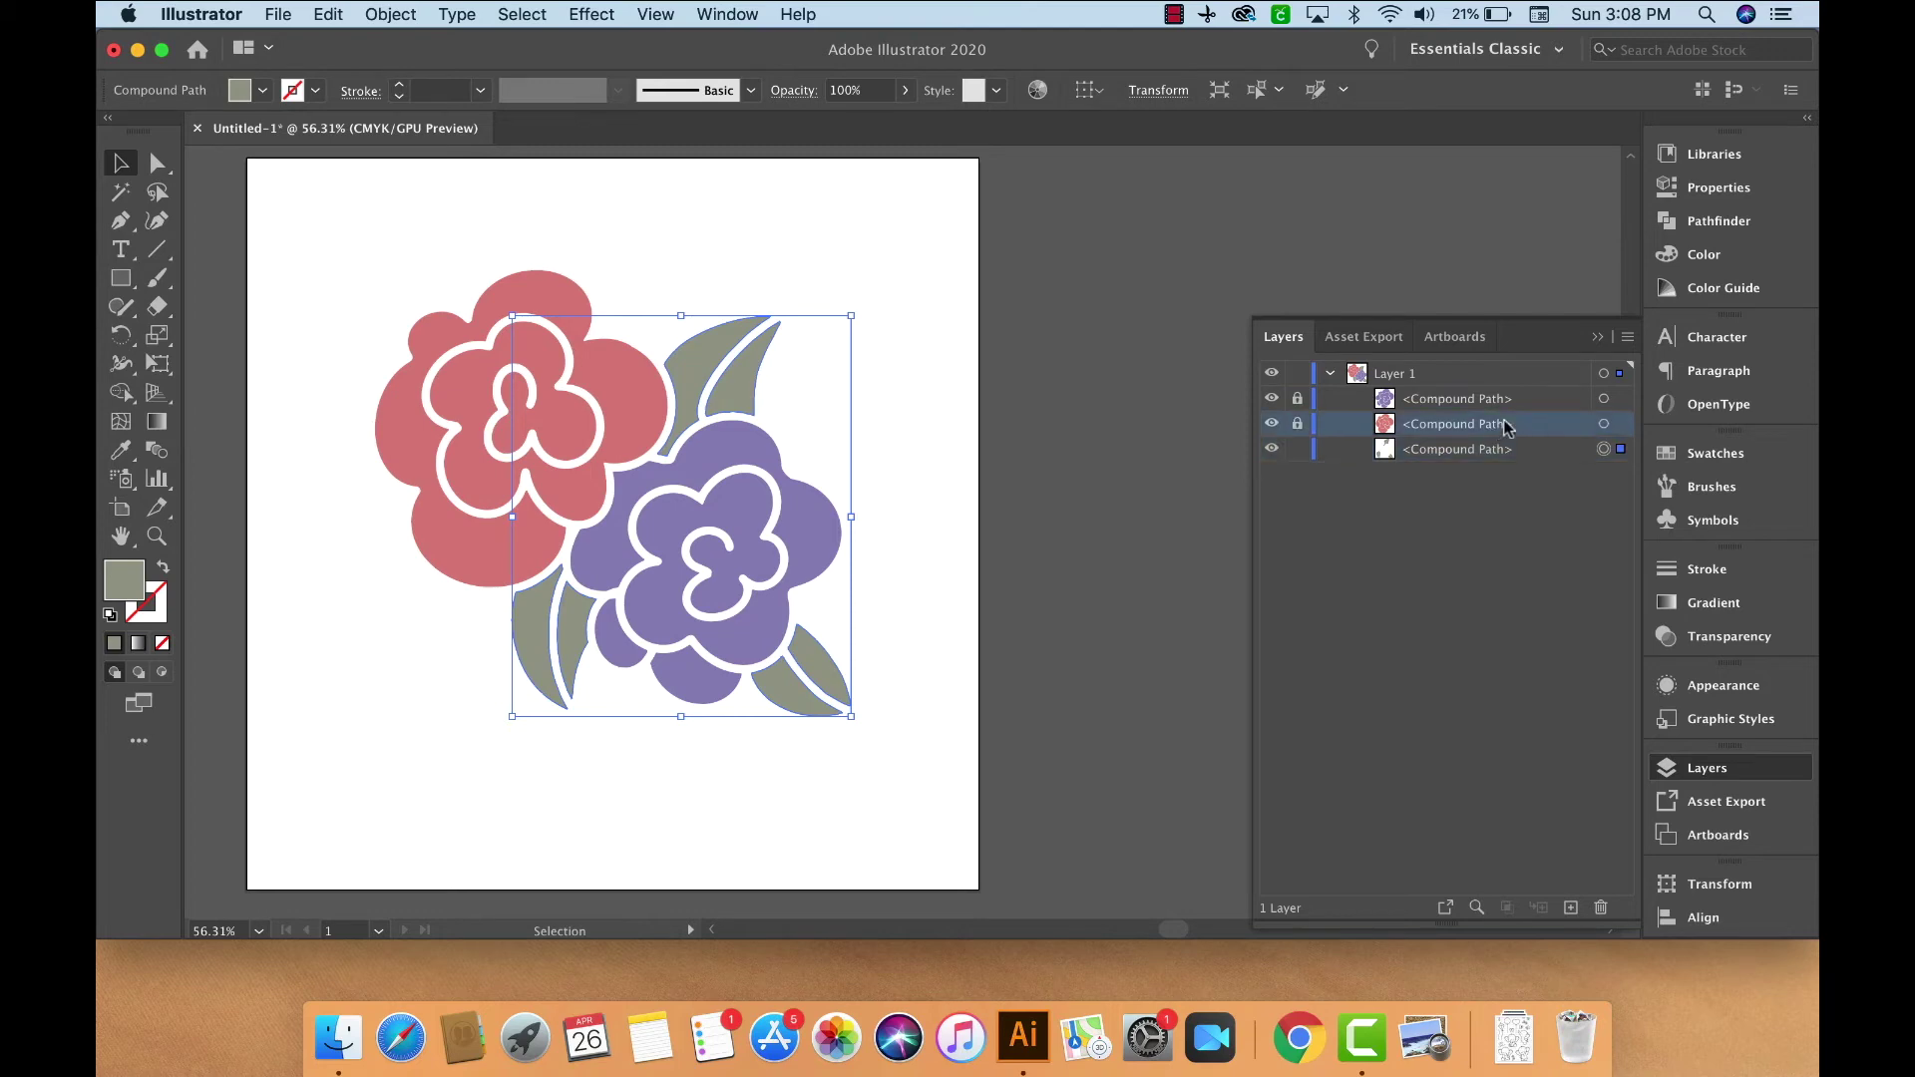
pyautogui.click(1499, 402)
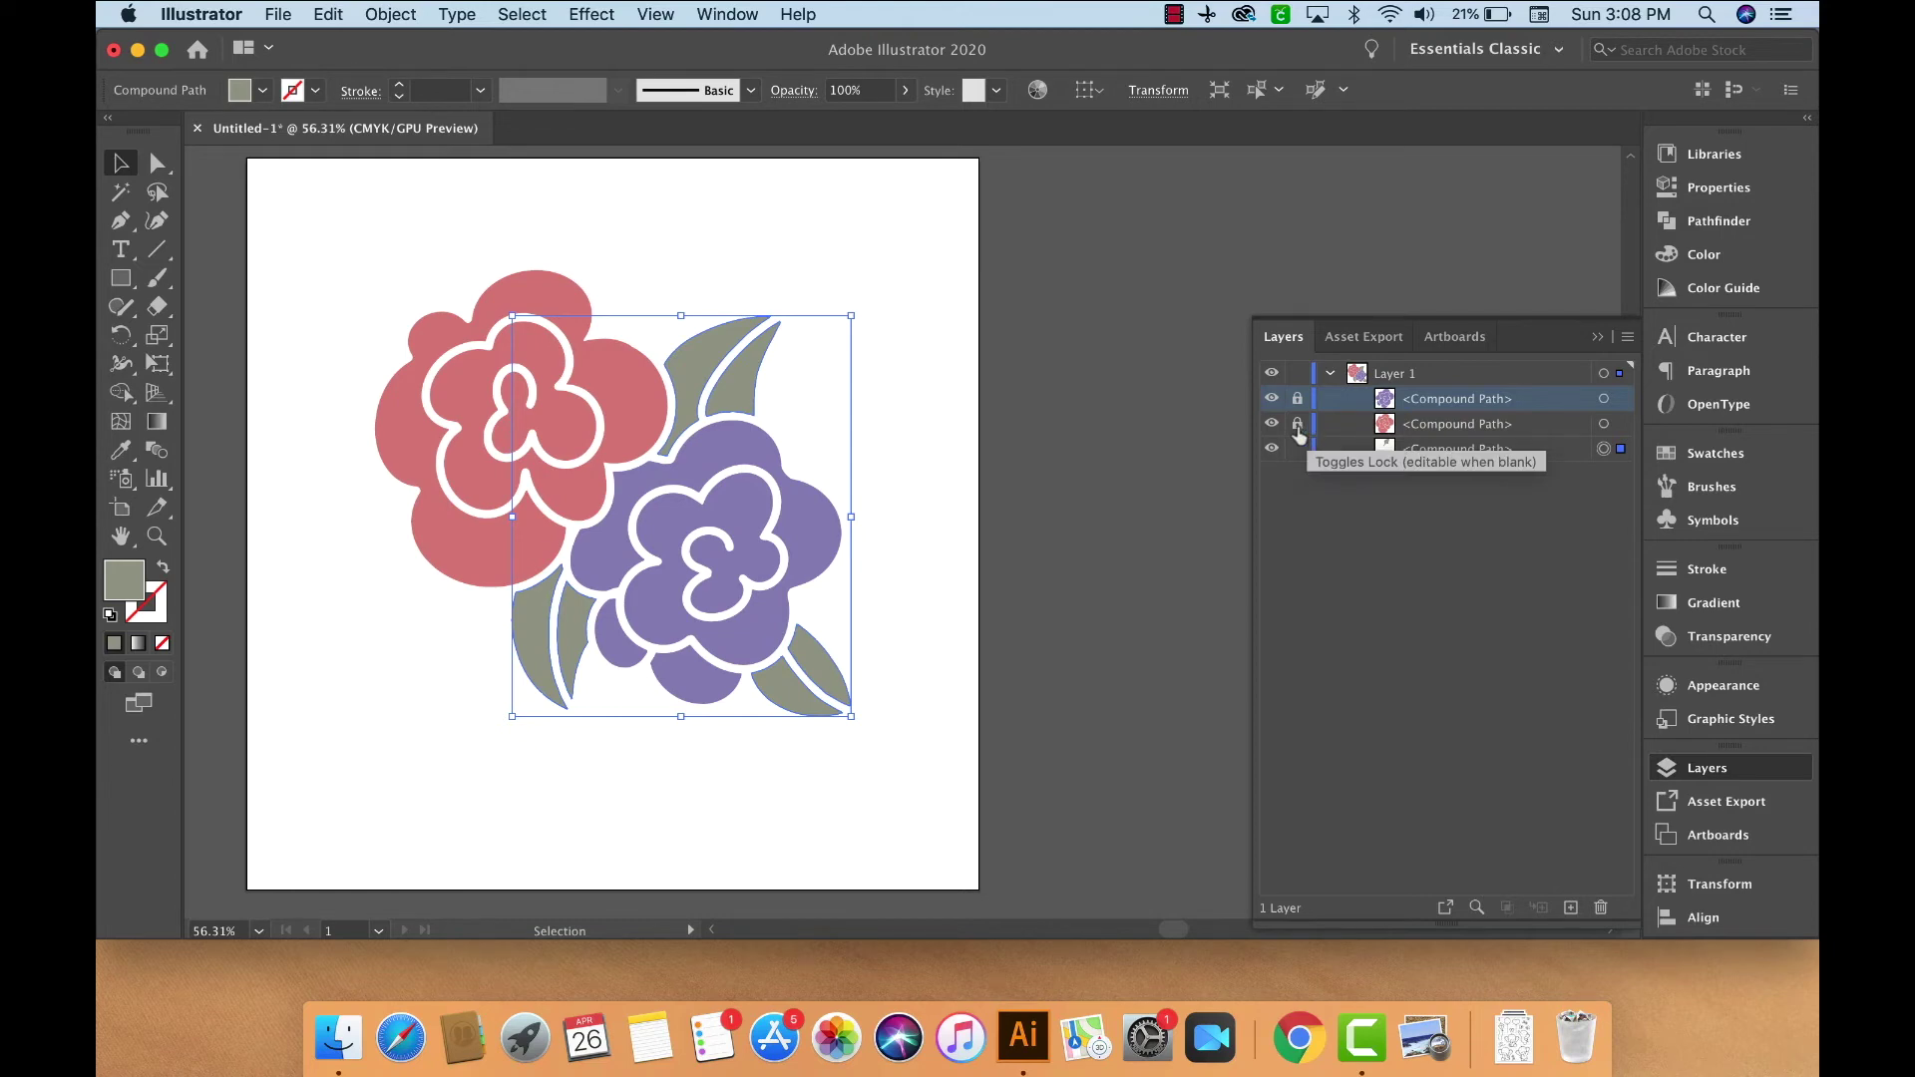
pyautogui.click(1298, 424)
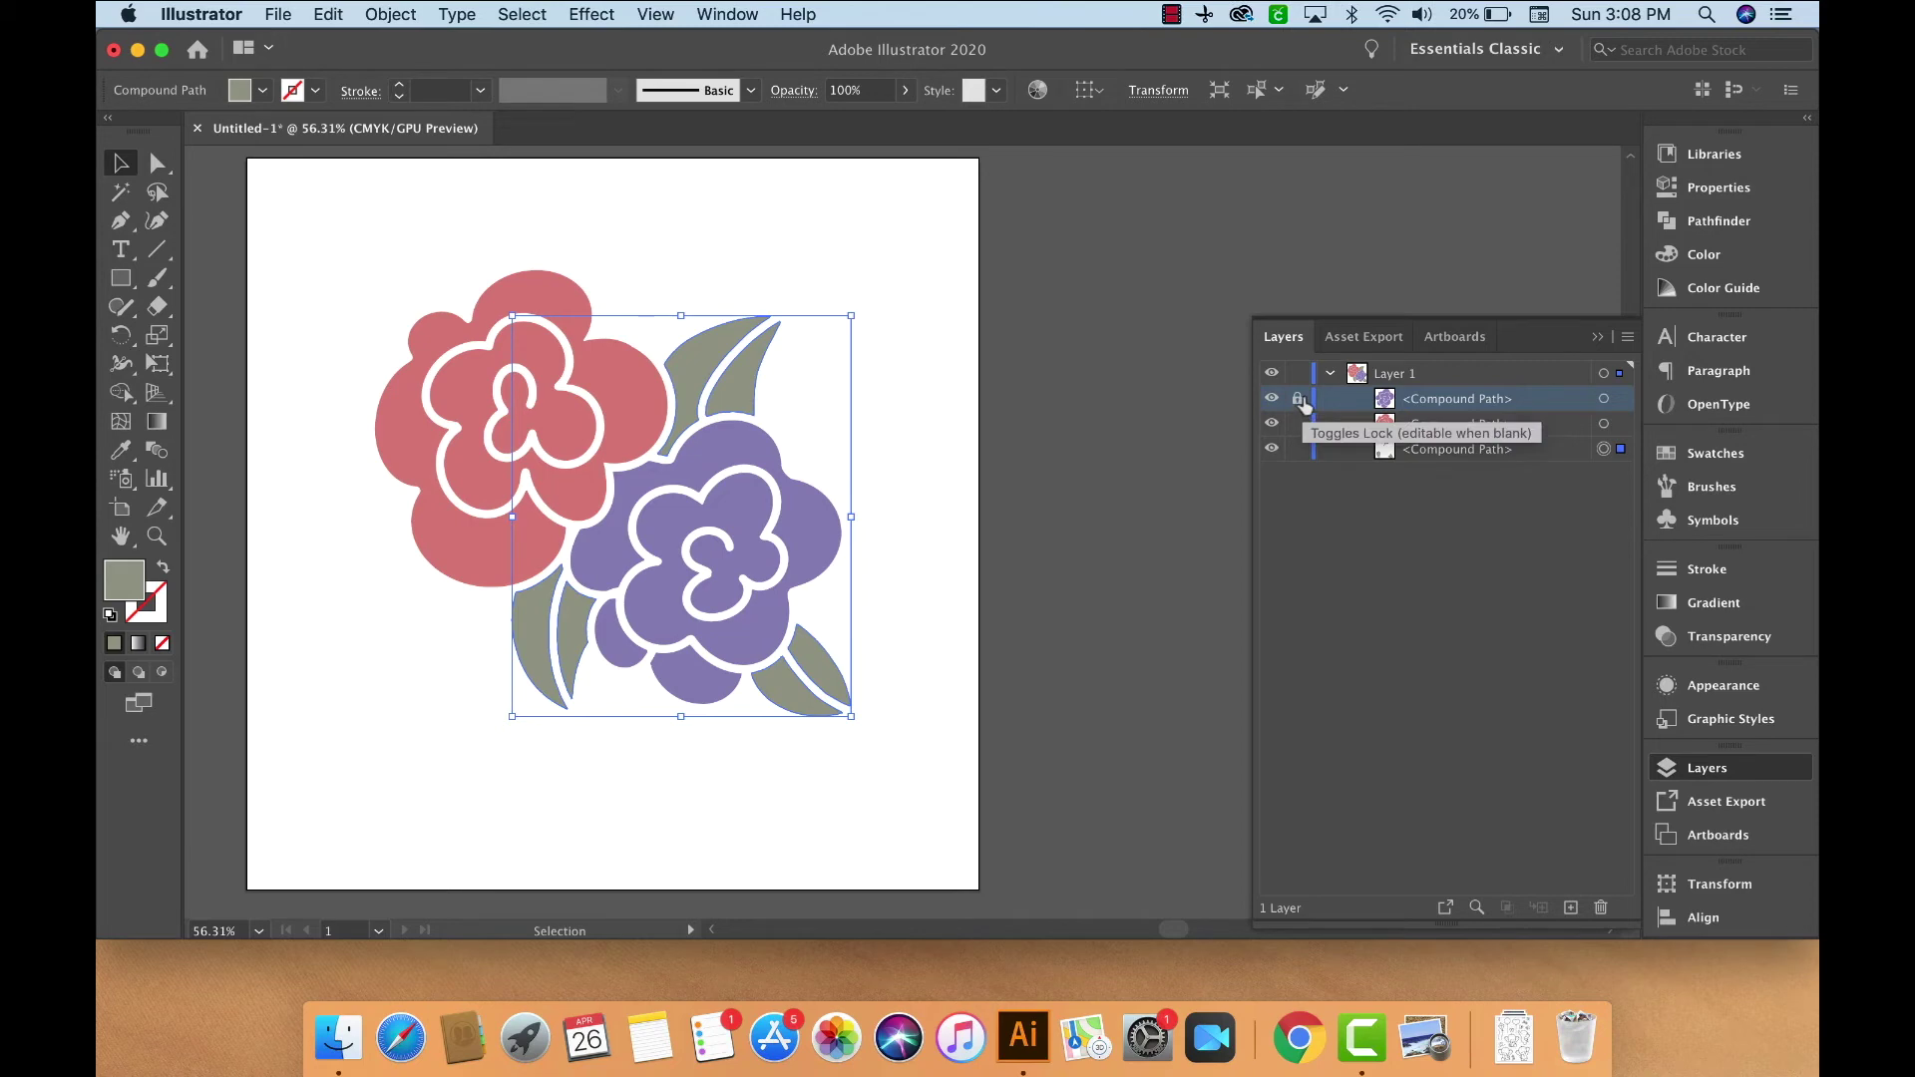
pyautogui.click(1298, 399)
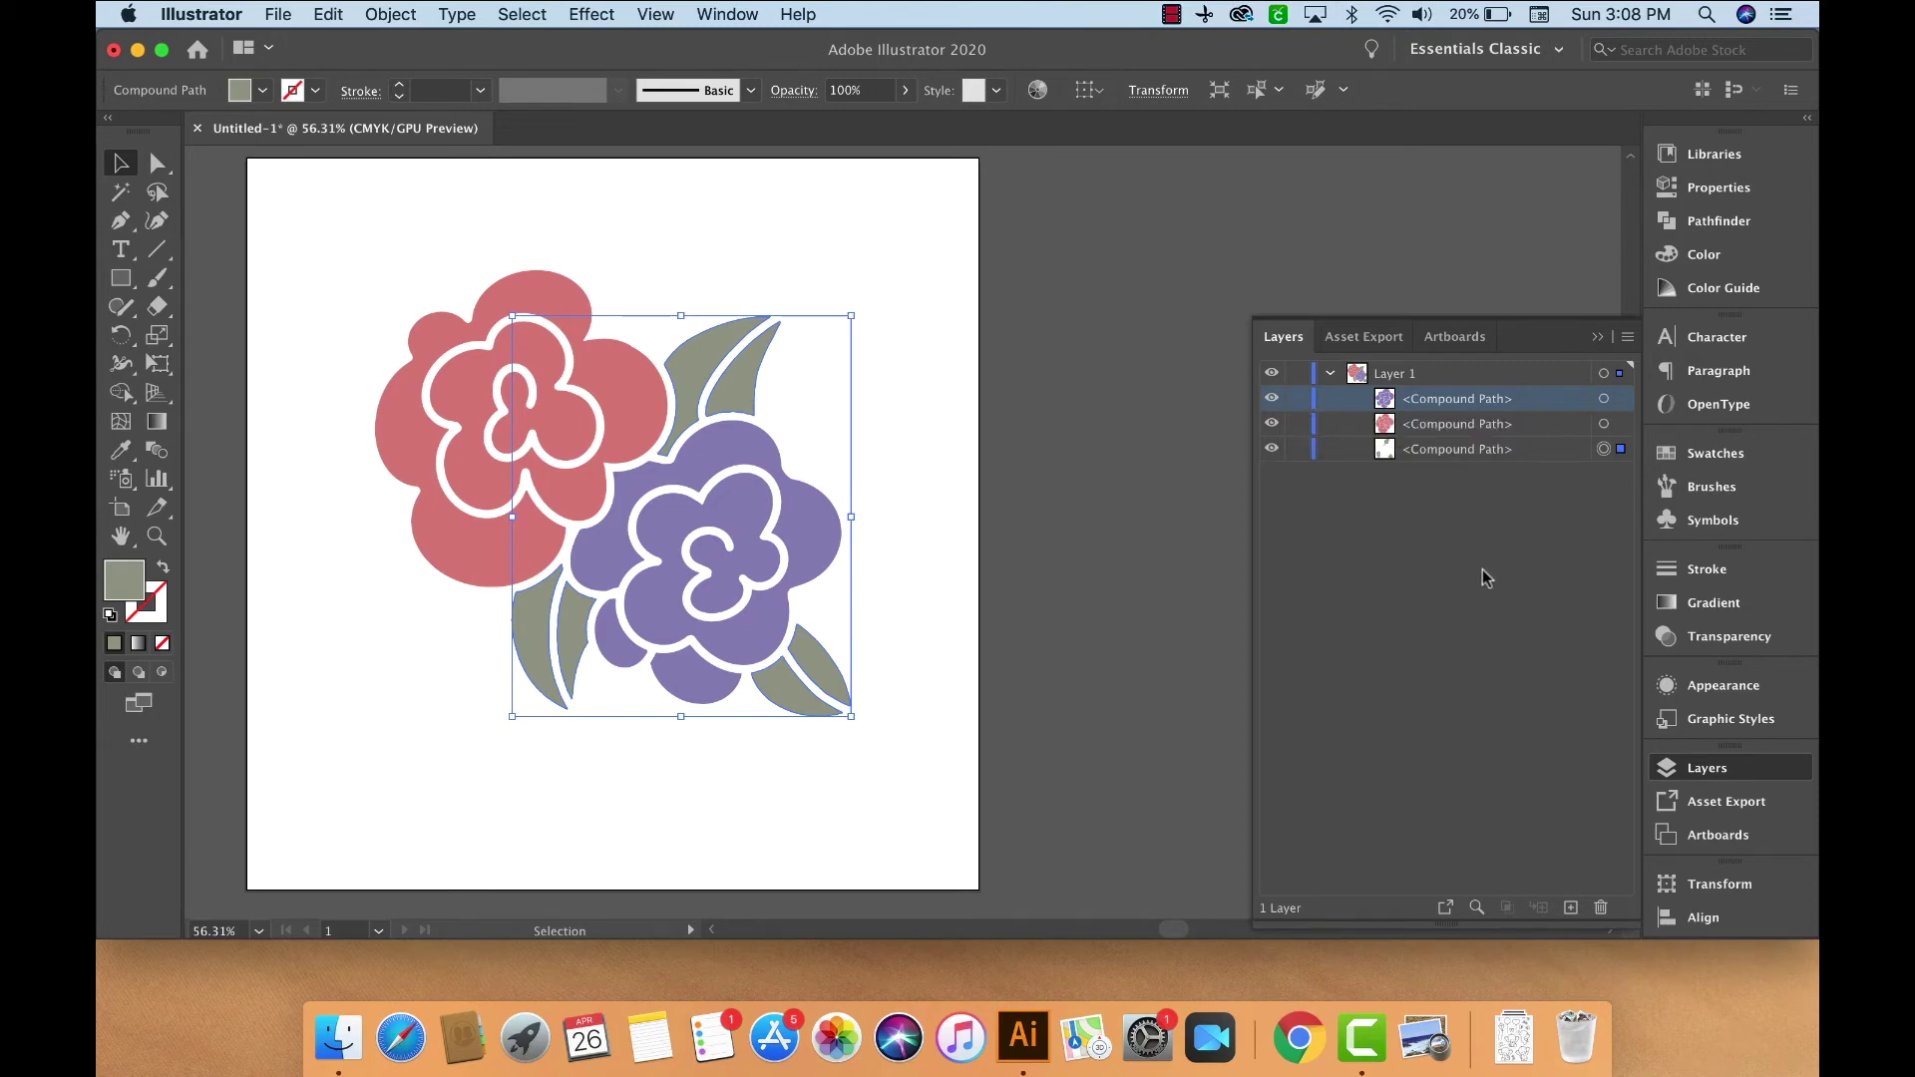
pyautogui.click(959, 512)
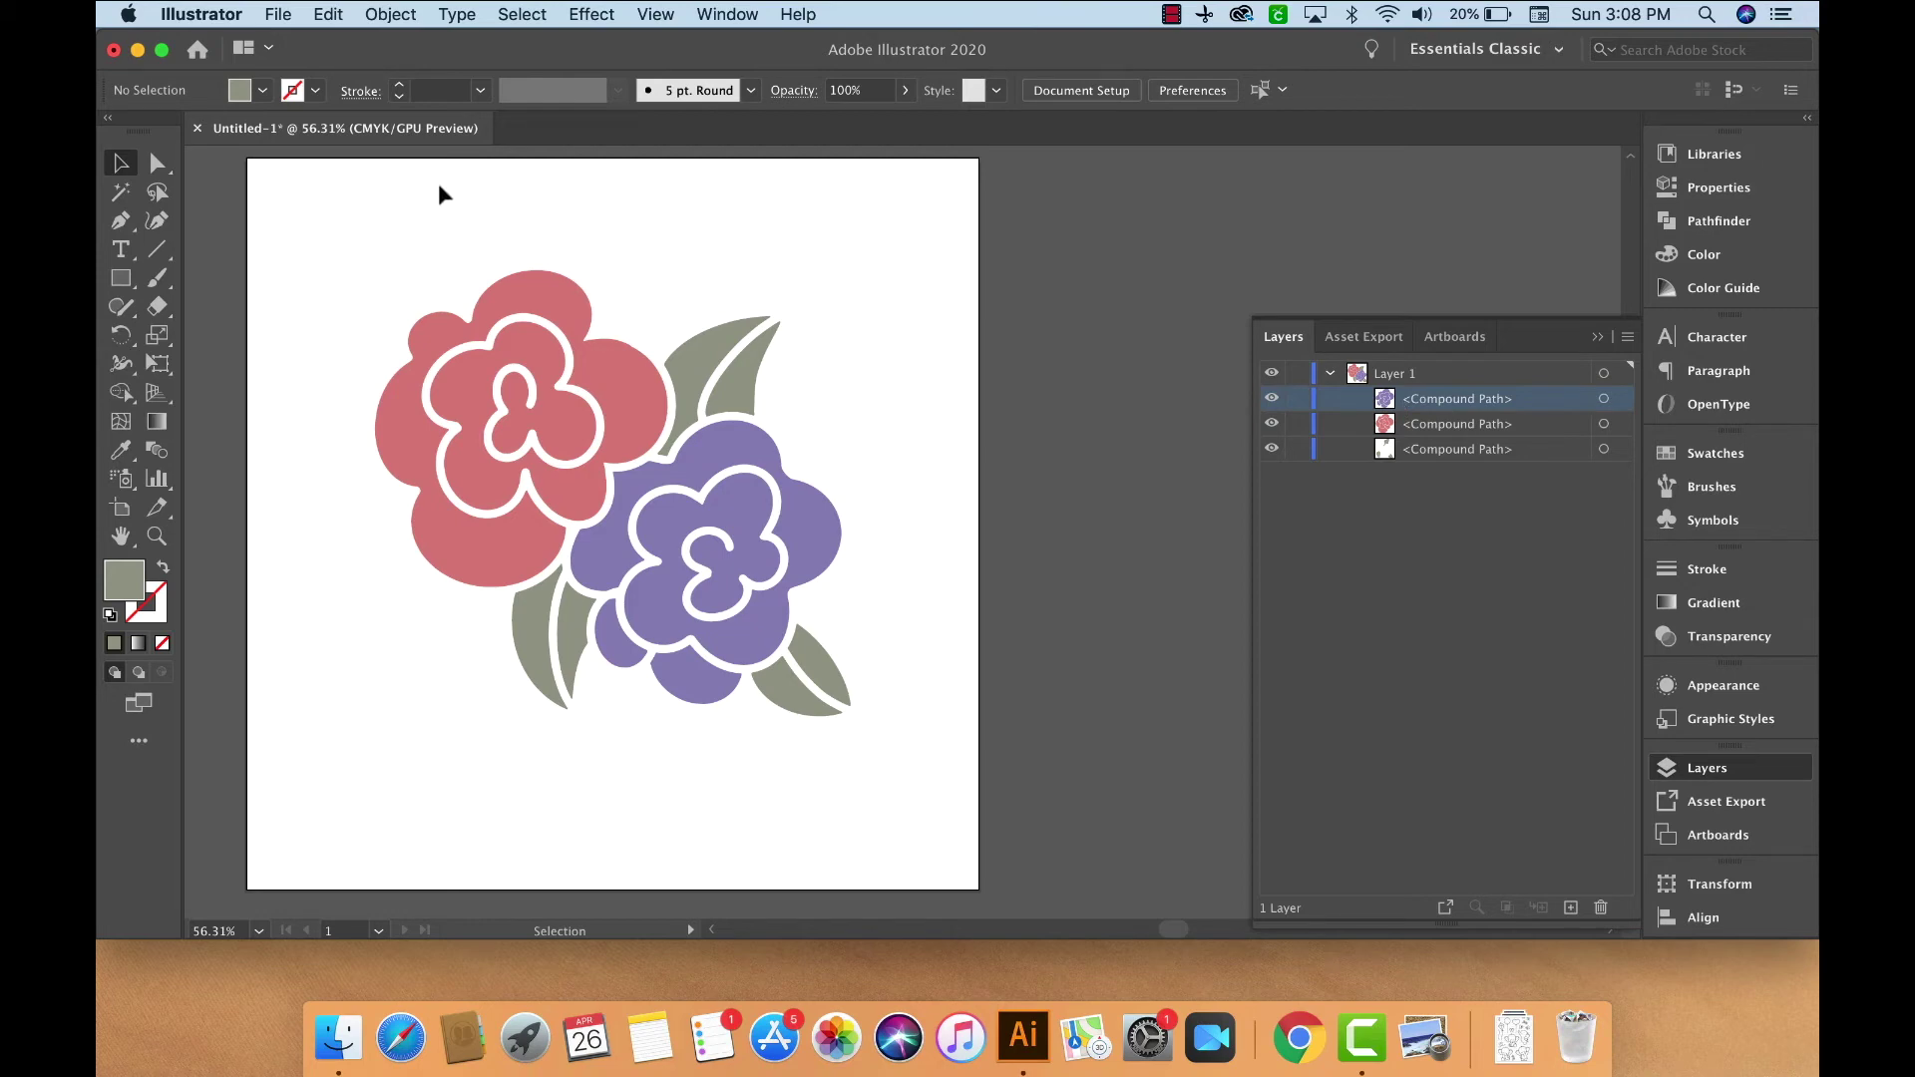
# - Save the artwork as vectorized-flower.ai, accepting the default Illustrator Options
pyautogui.click(278, 15)
pyautogui.click(278, 15)
pyautogui.click(278, 15)
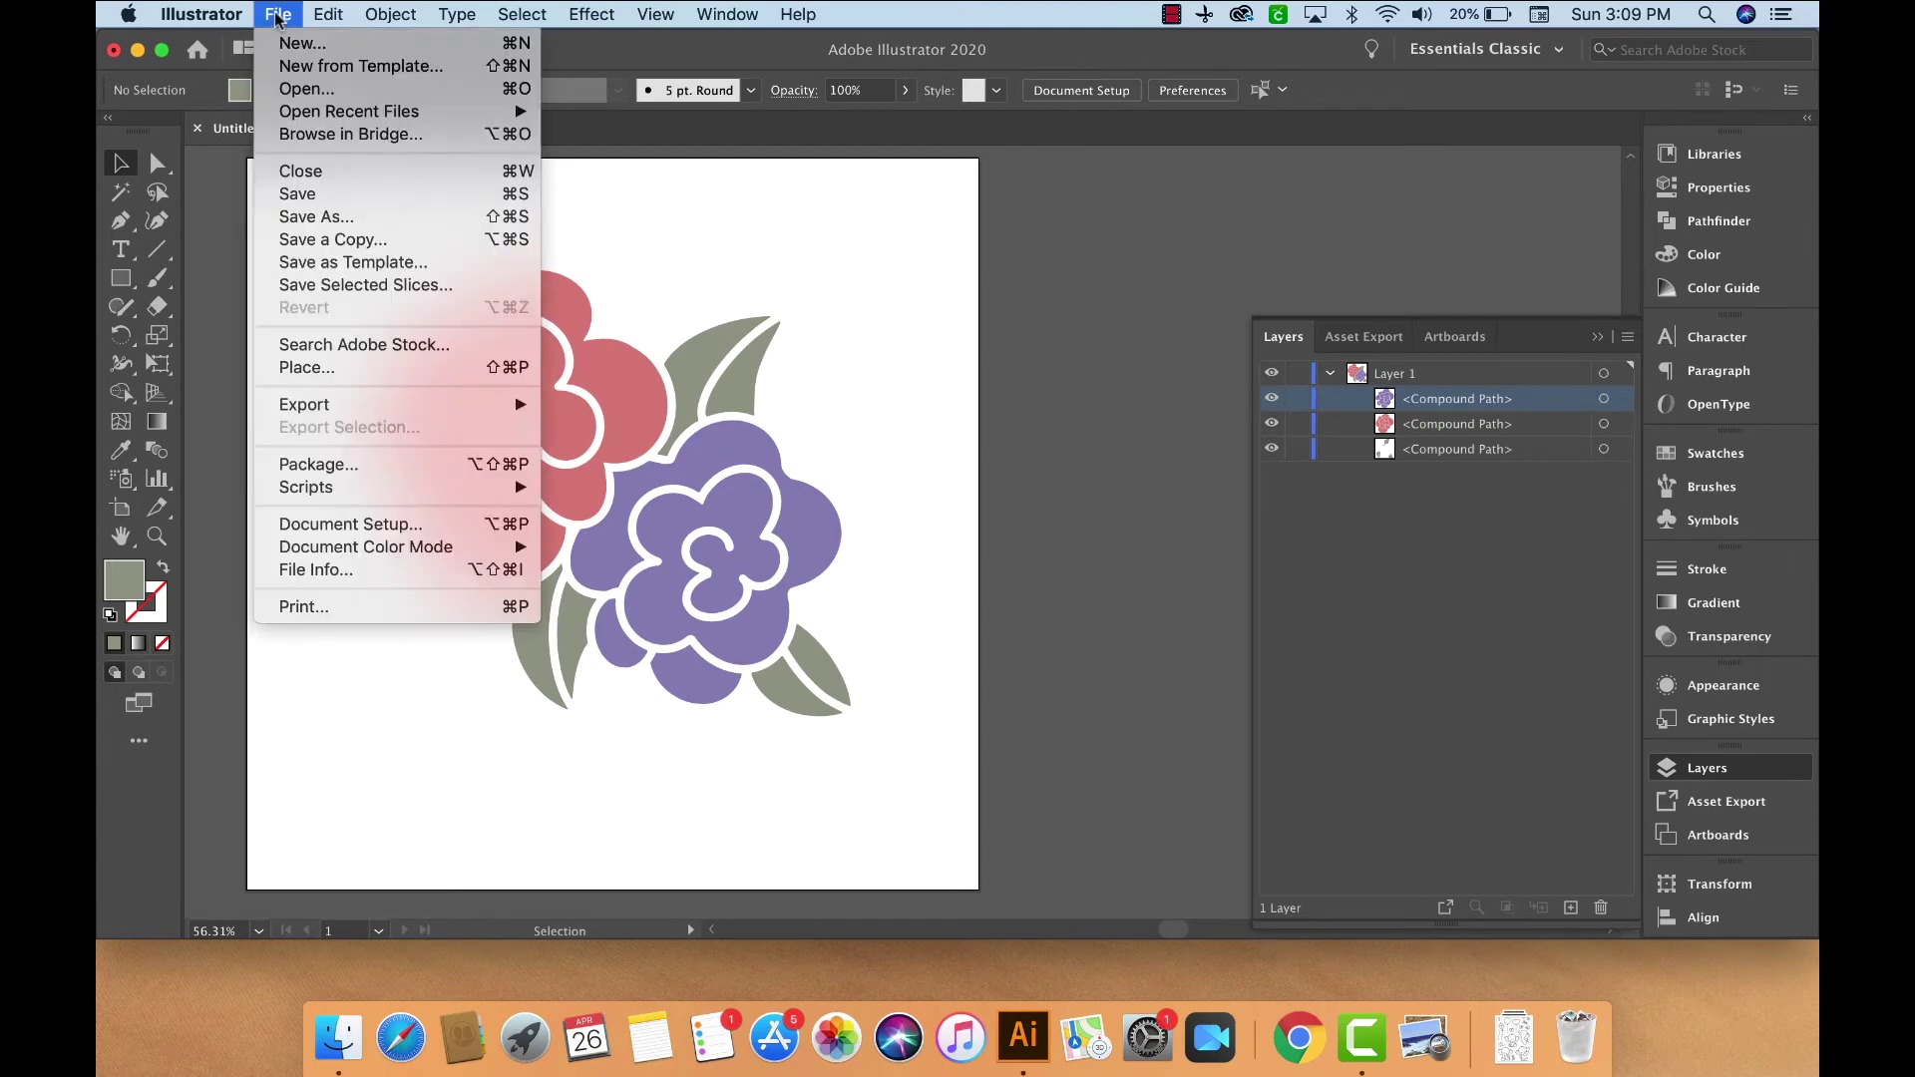
pyautogui.click(351, 218)
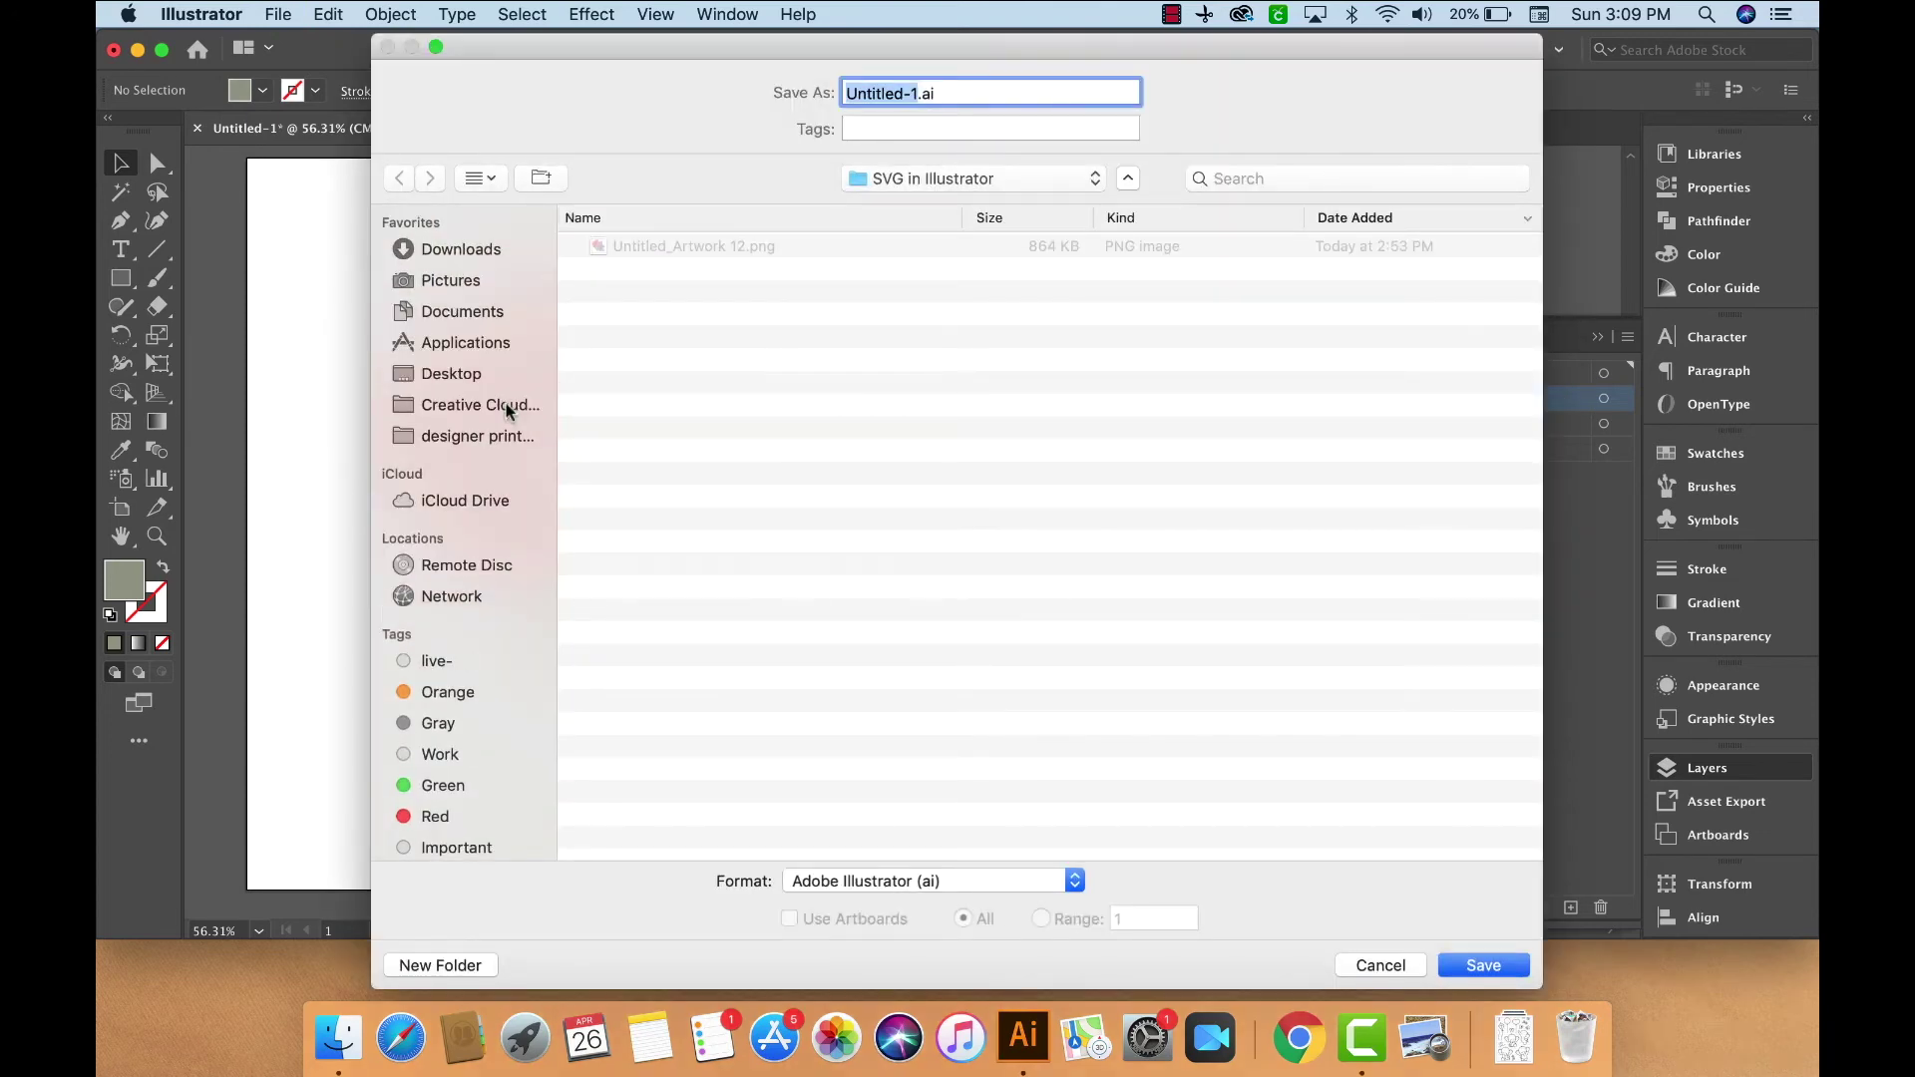
pyautogui.write('v')
pyautogui.write('ectorized-')
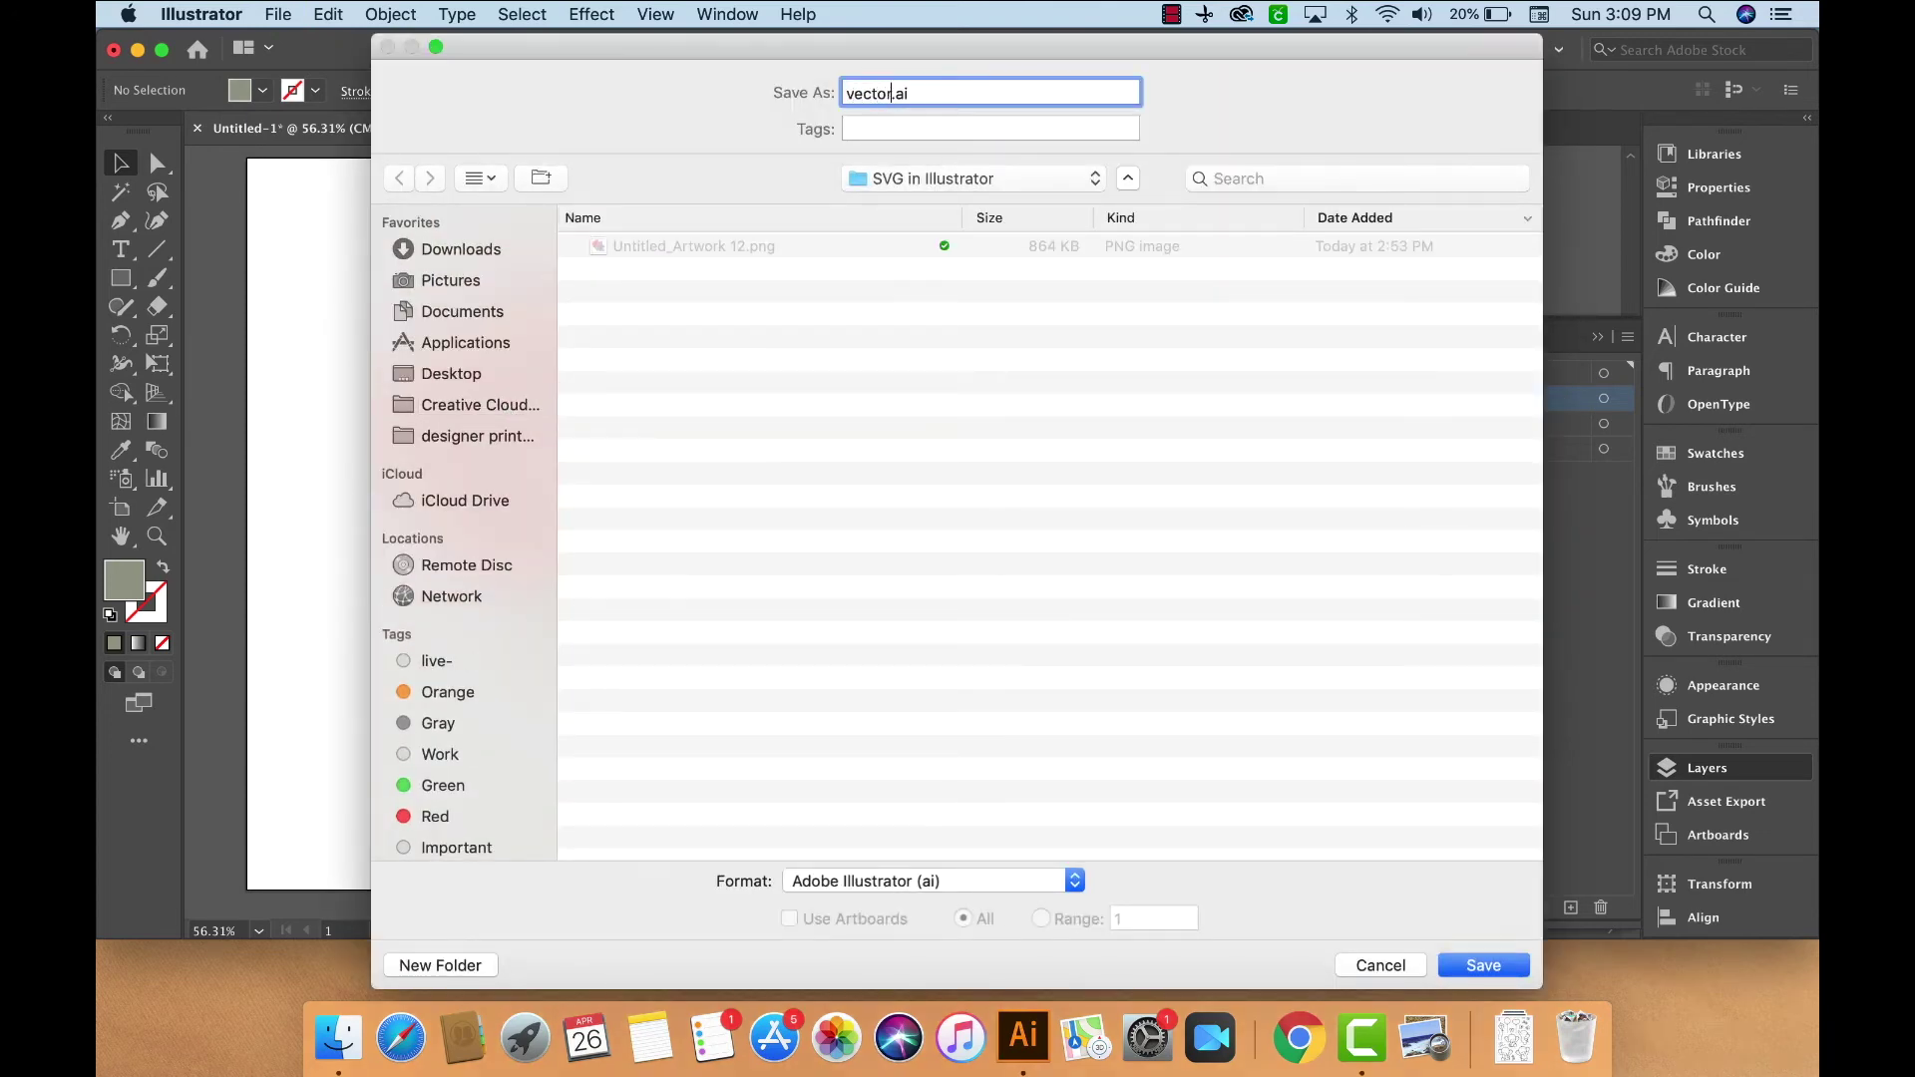
pyautogui.write('flower')
pyautogui.click(1506, 973)
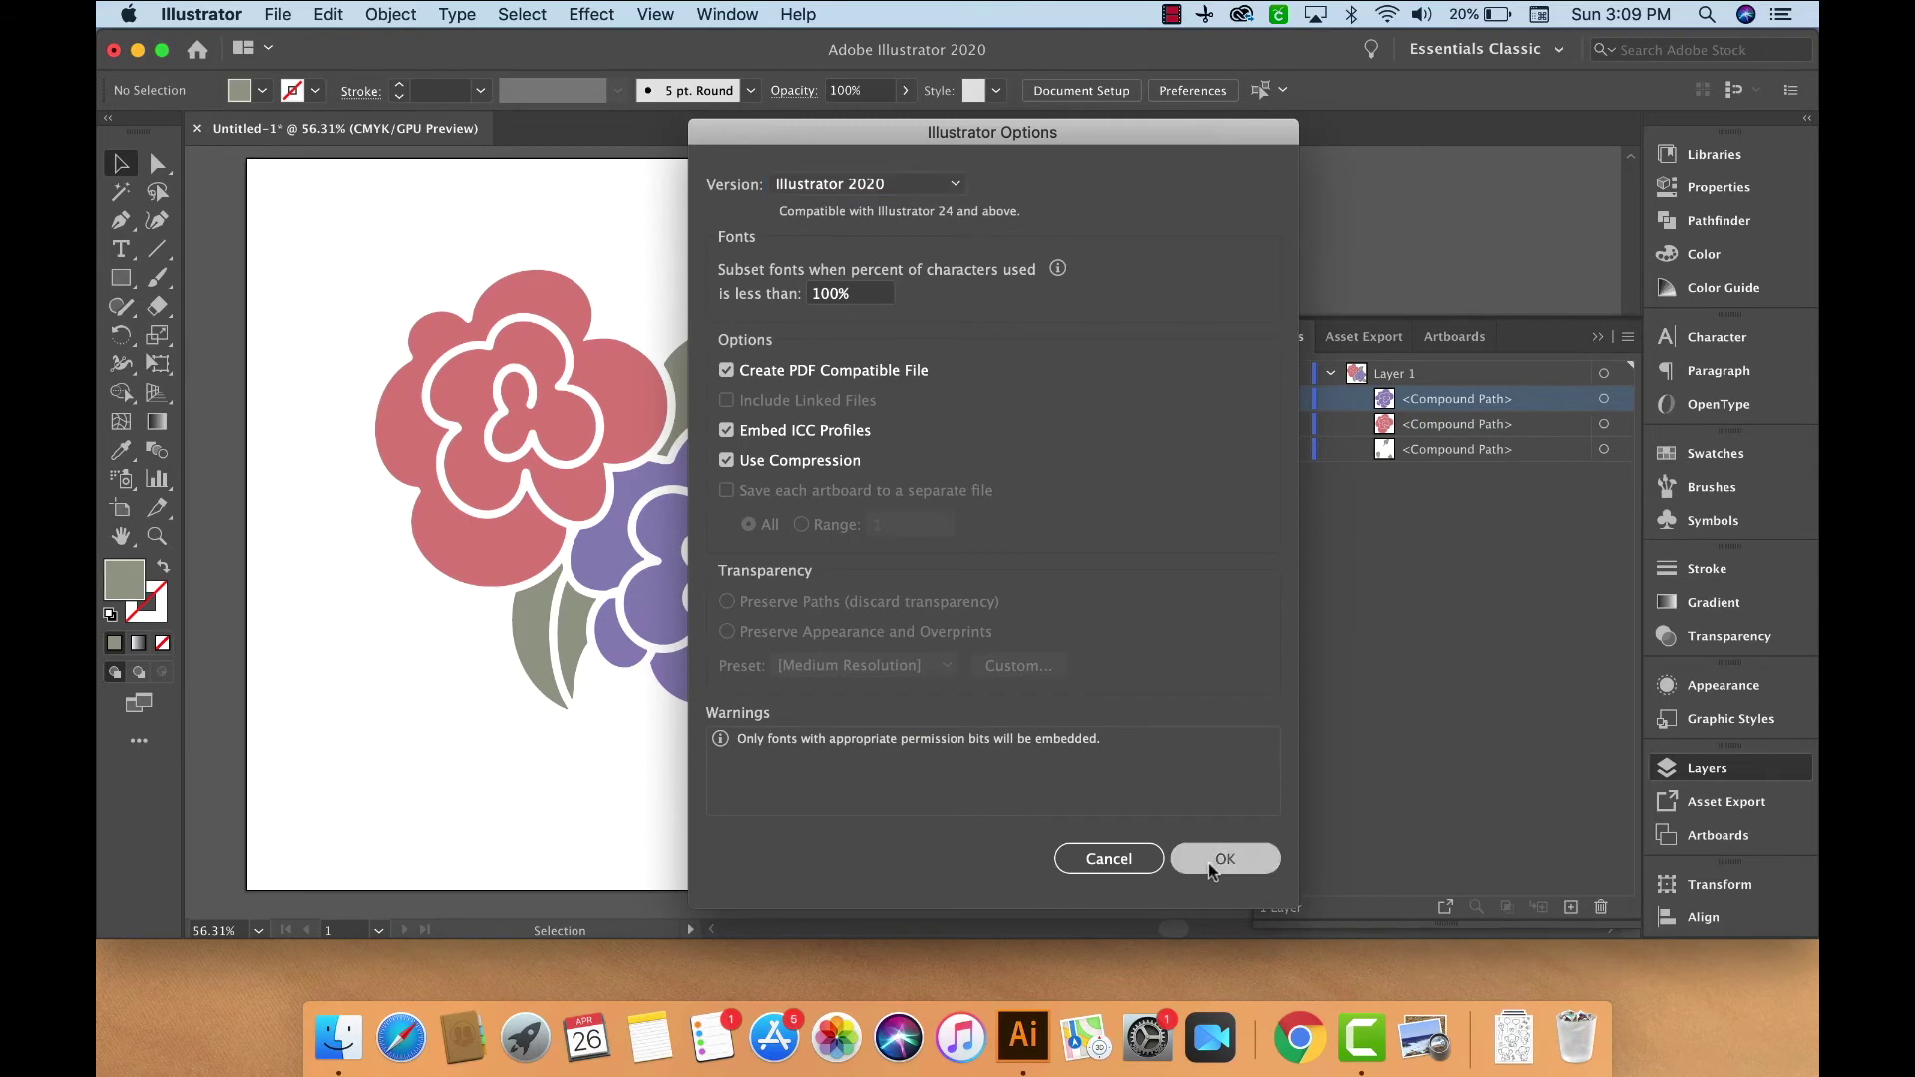
pyautogui.click(1212, 863)
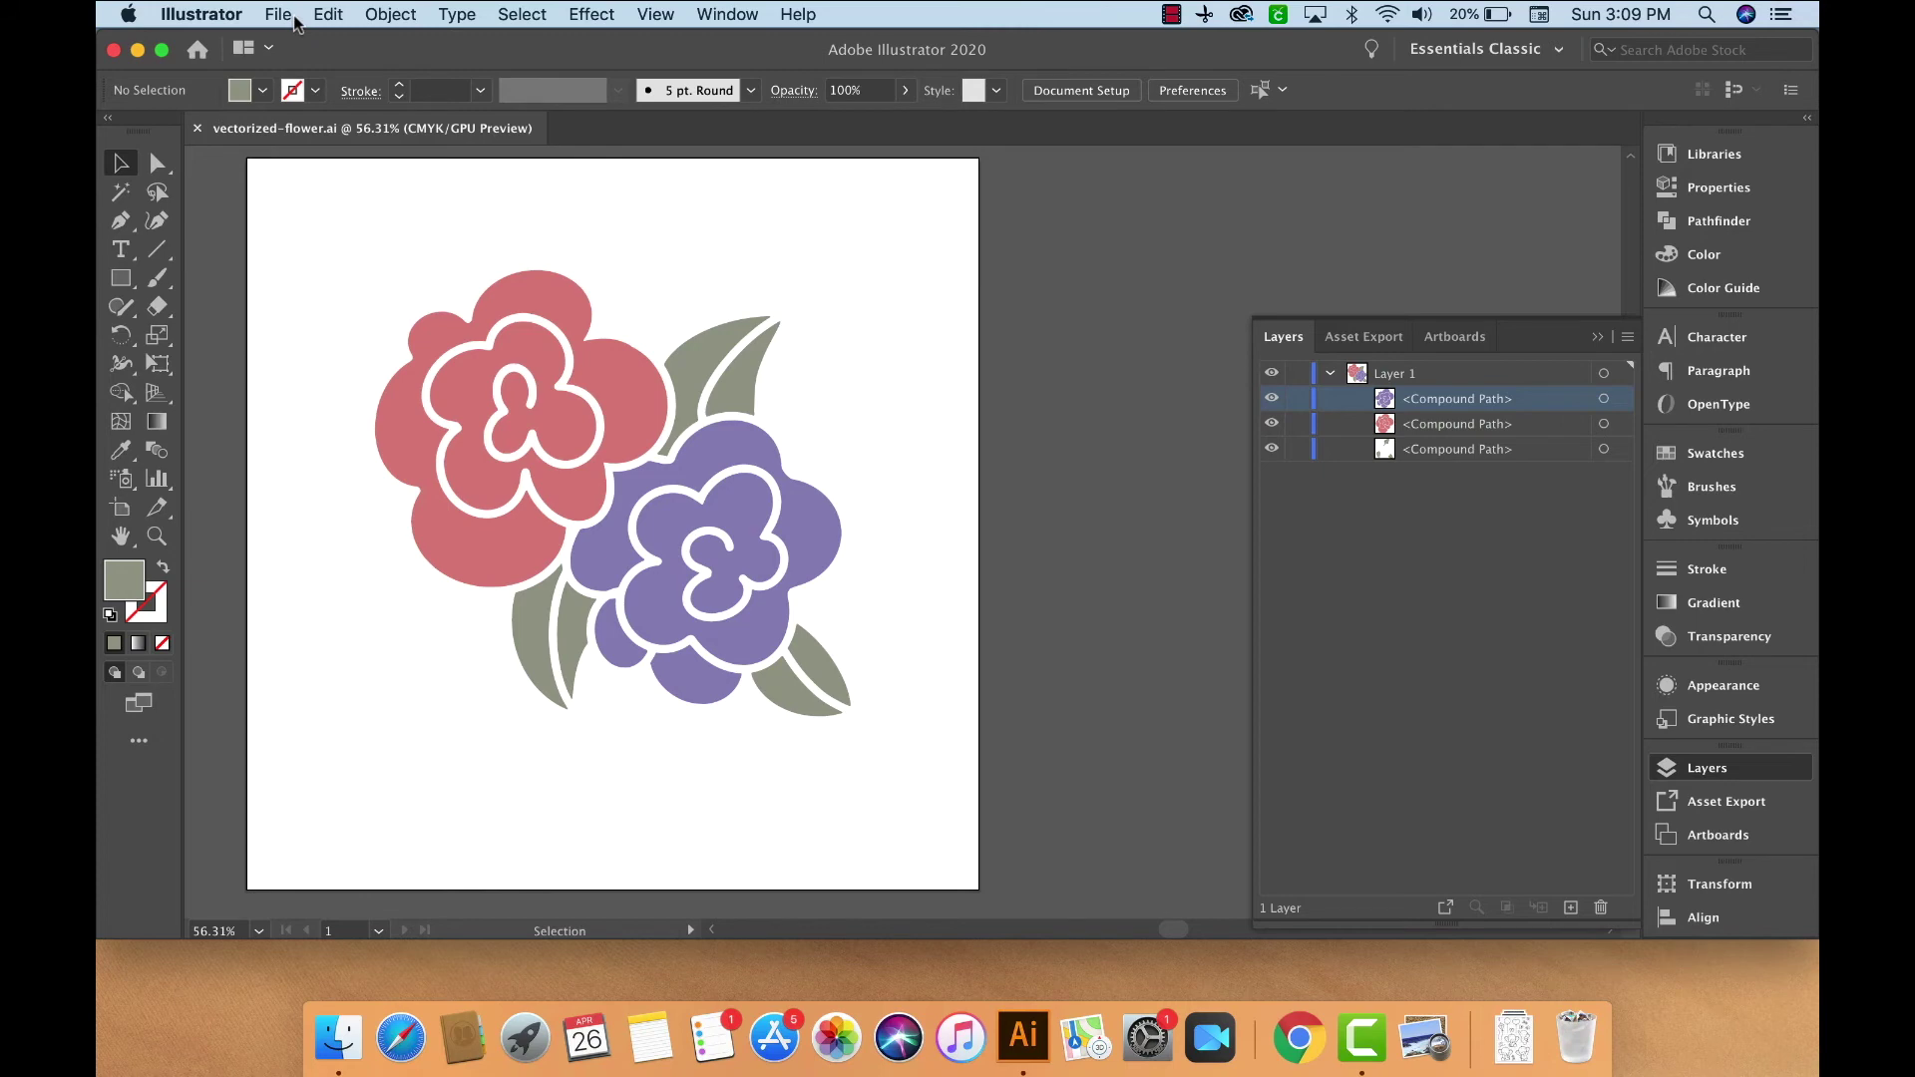
# - Export the artwork as vectorized-flower.svg with default SVG options and close the Layers panel
pyautogui.click(279, 14)
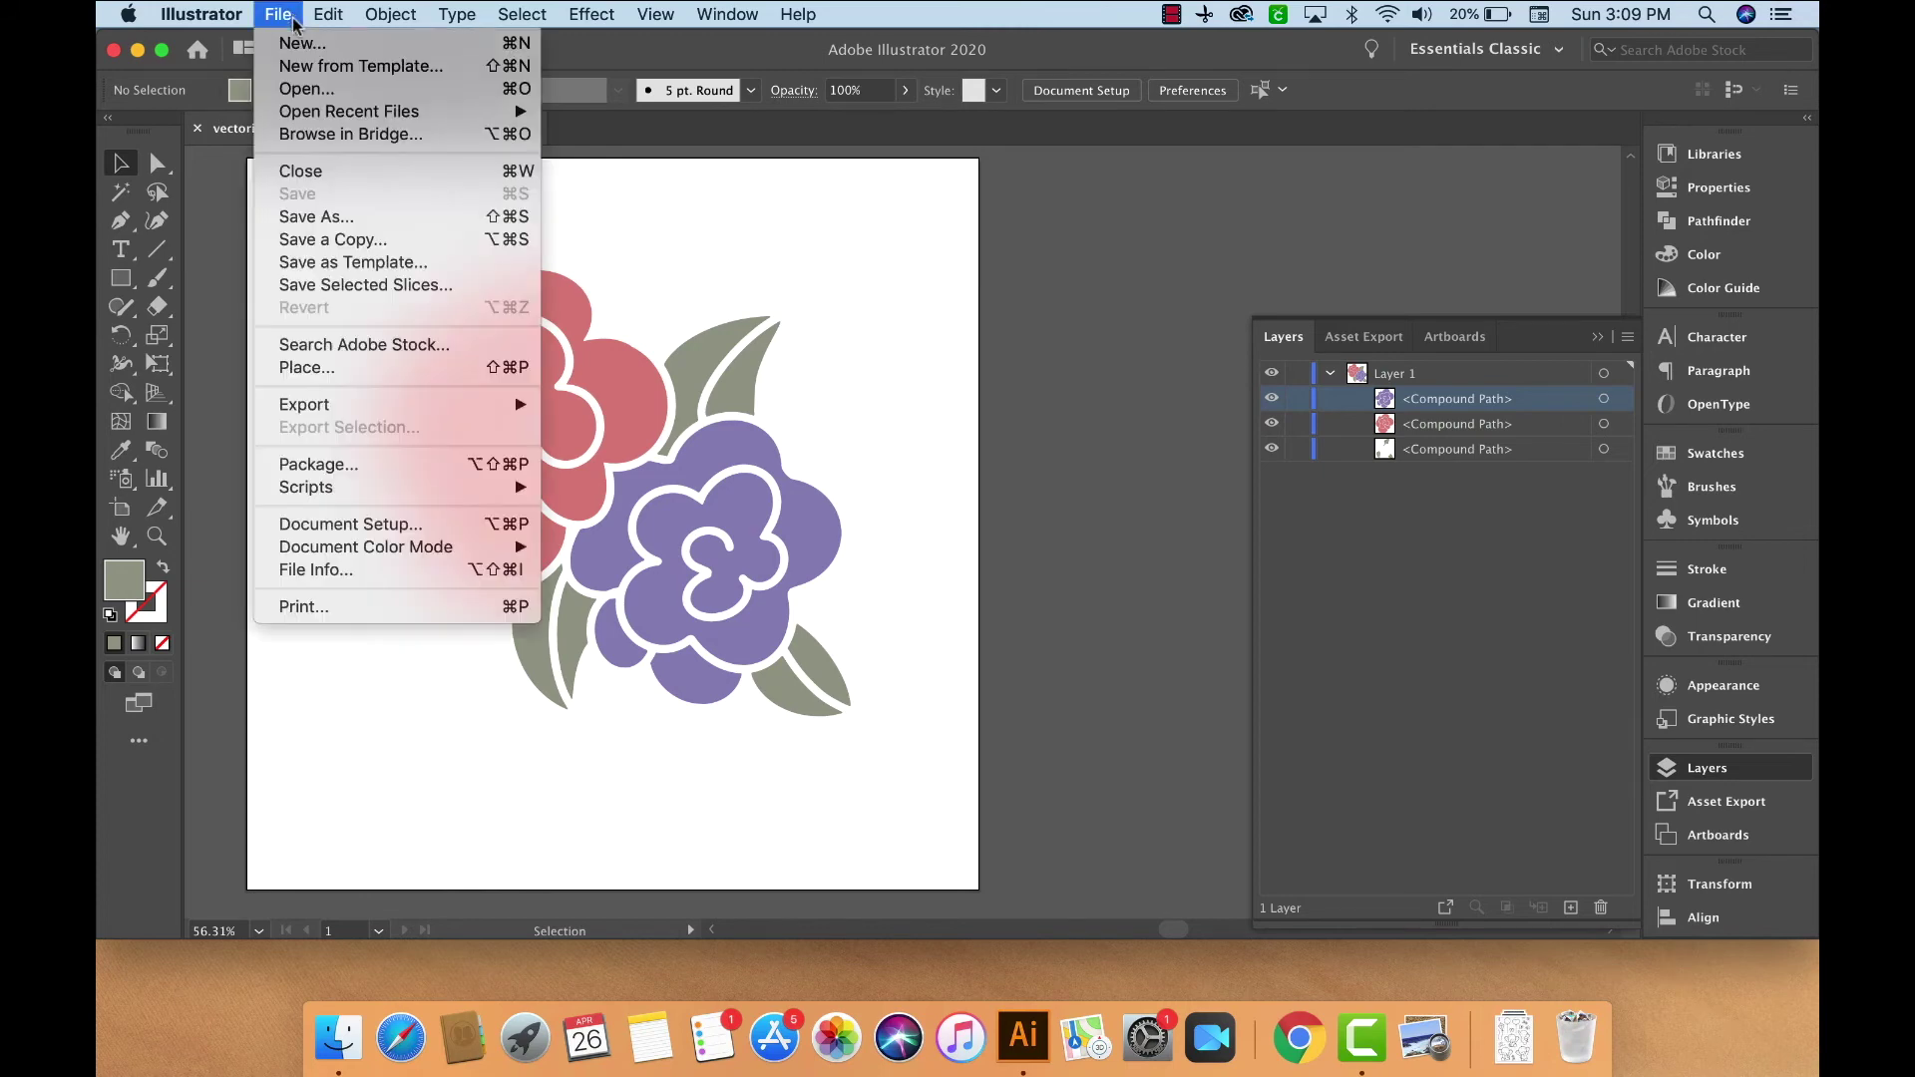
pyautogui.moveTo(336, 413)
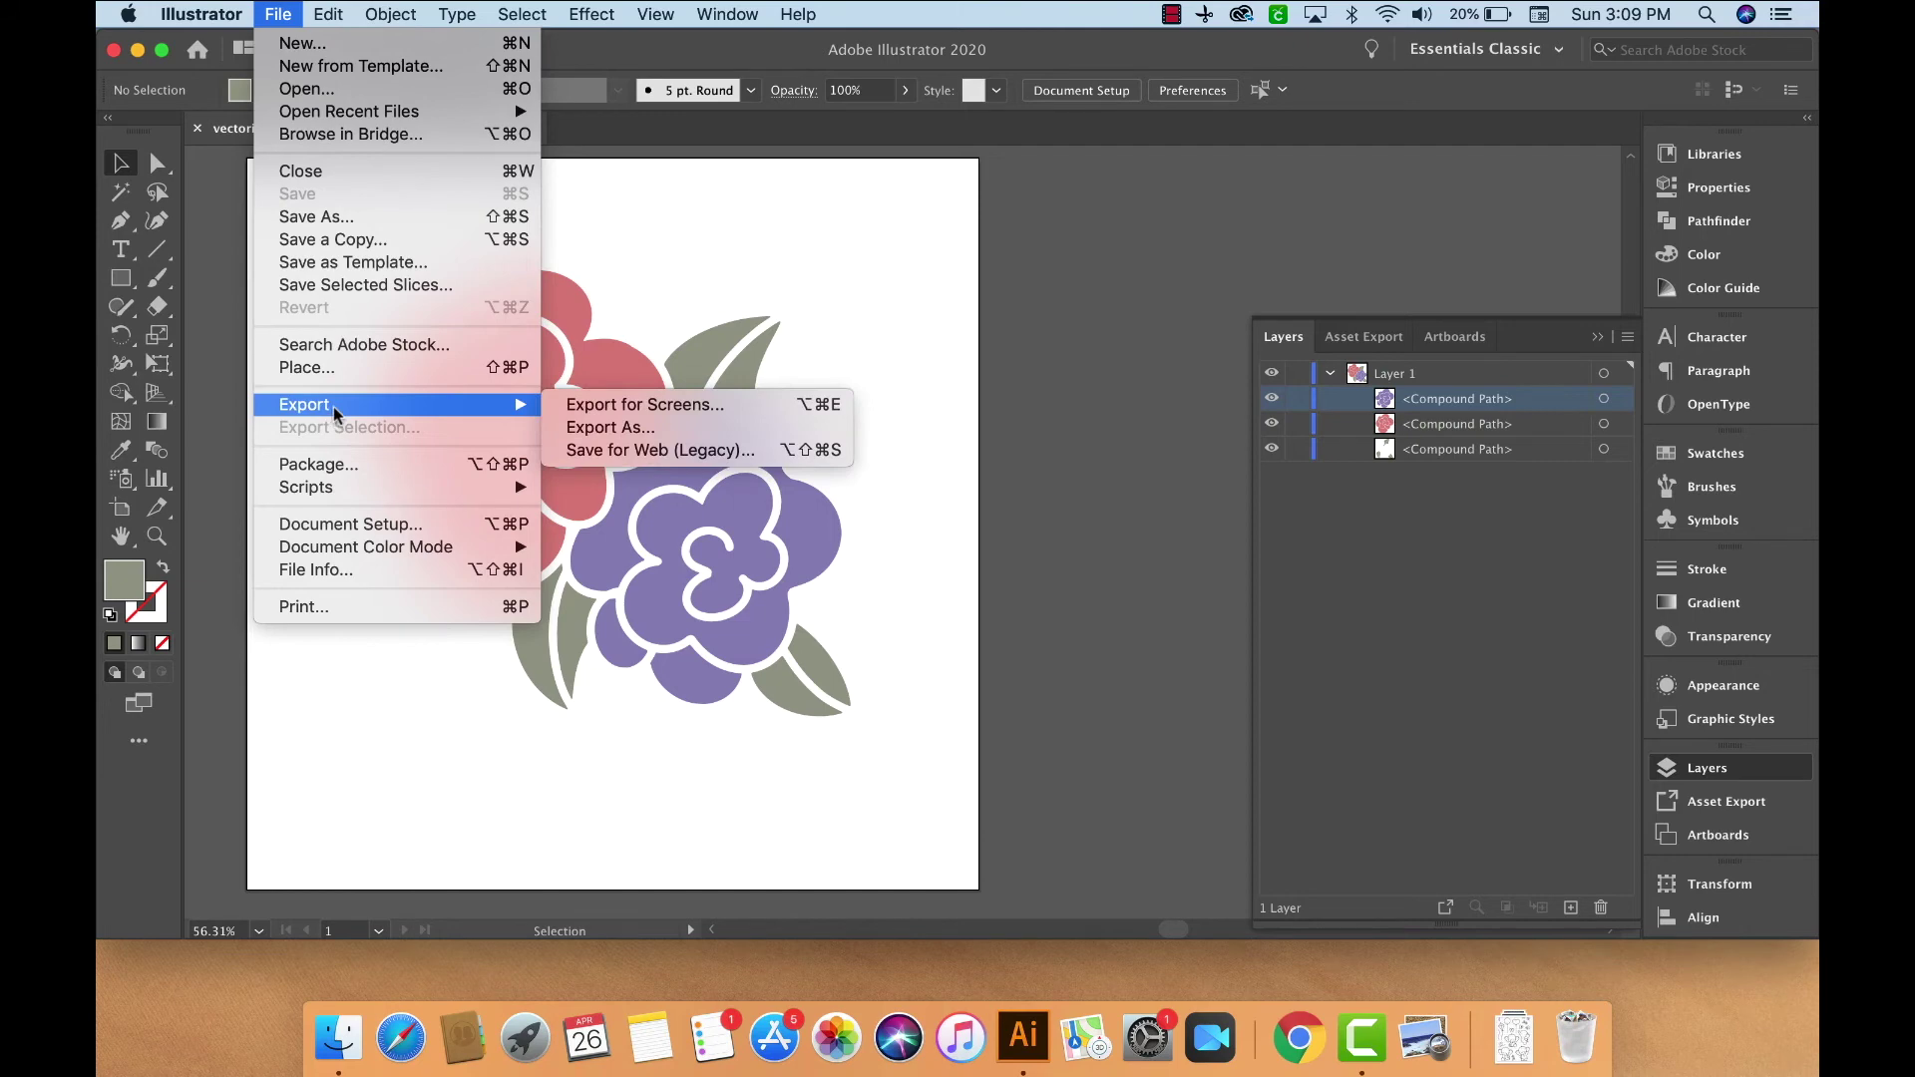
pyautogui.click(638, 426)
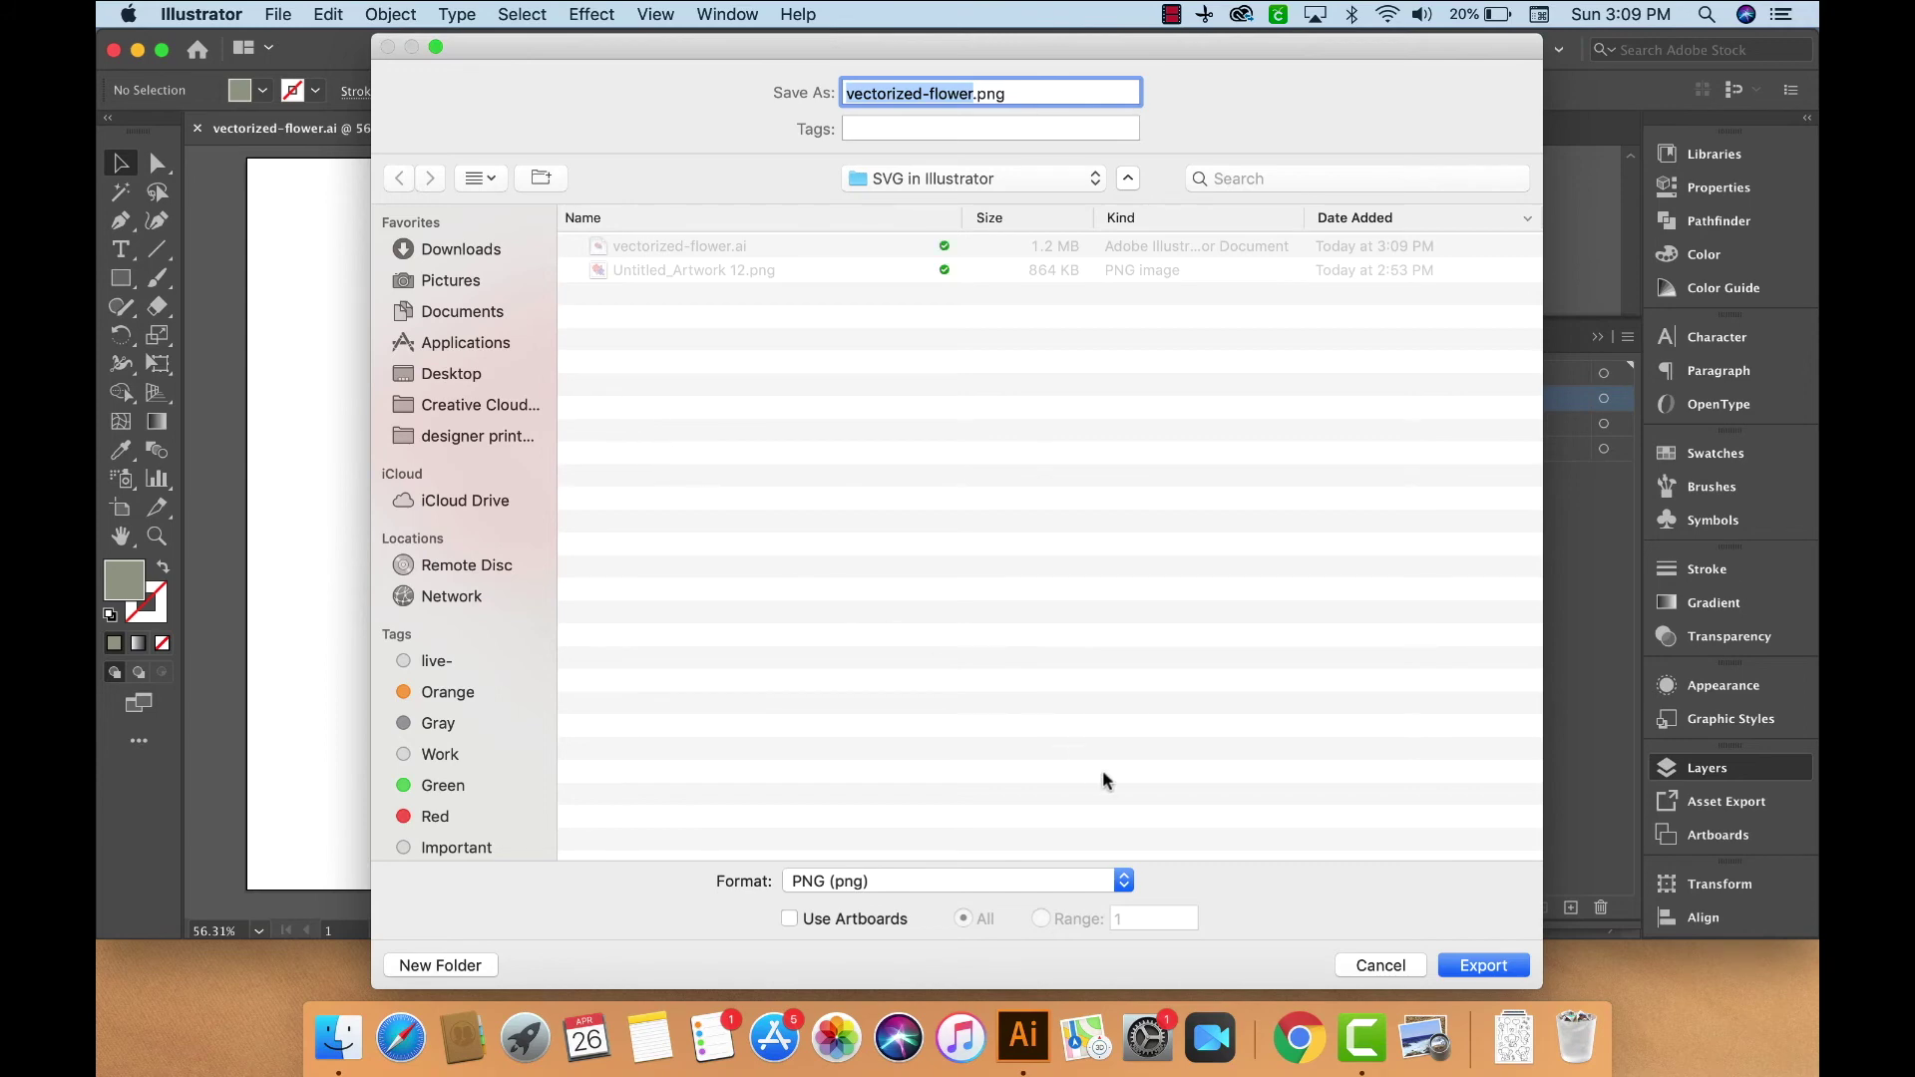
pyautogui.click(1124, 880)
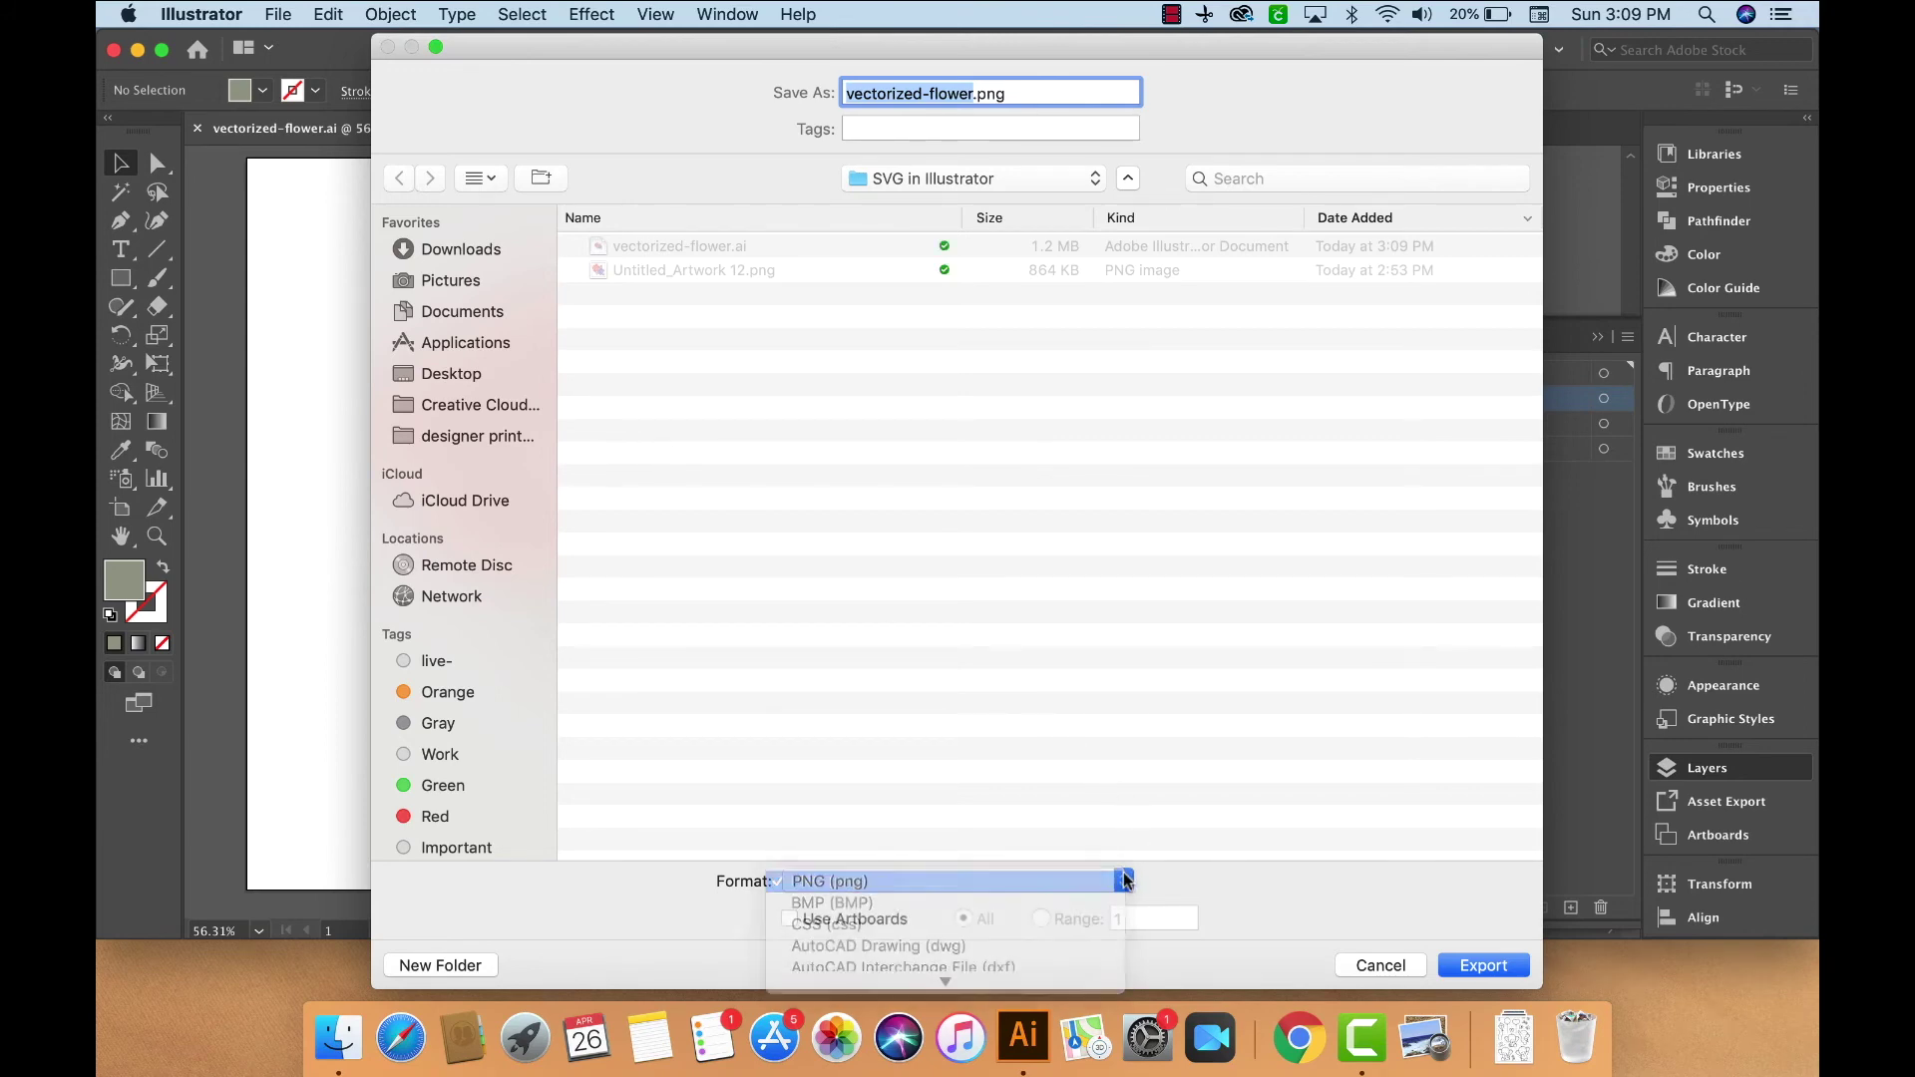
pyautogui.moveTo(946, 982)
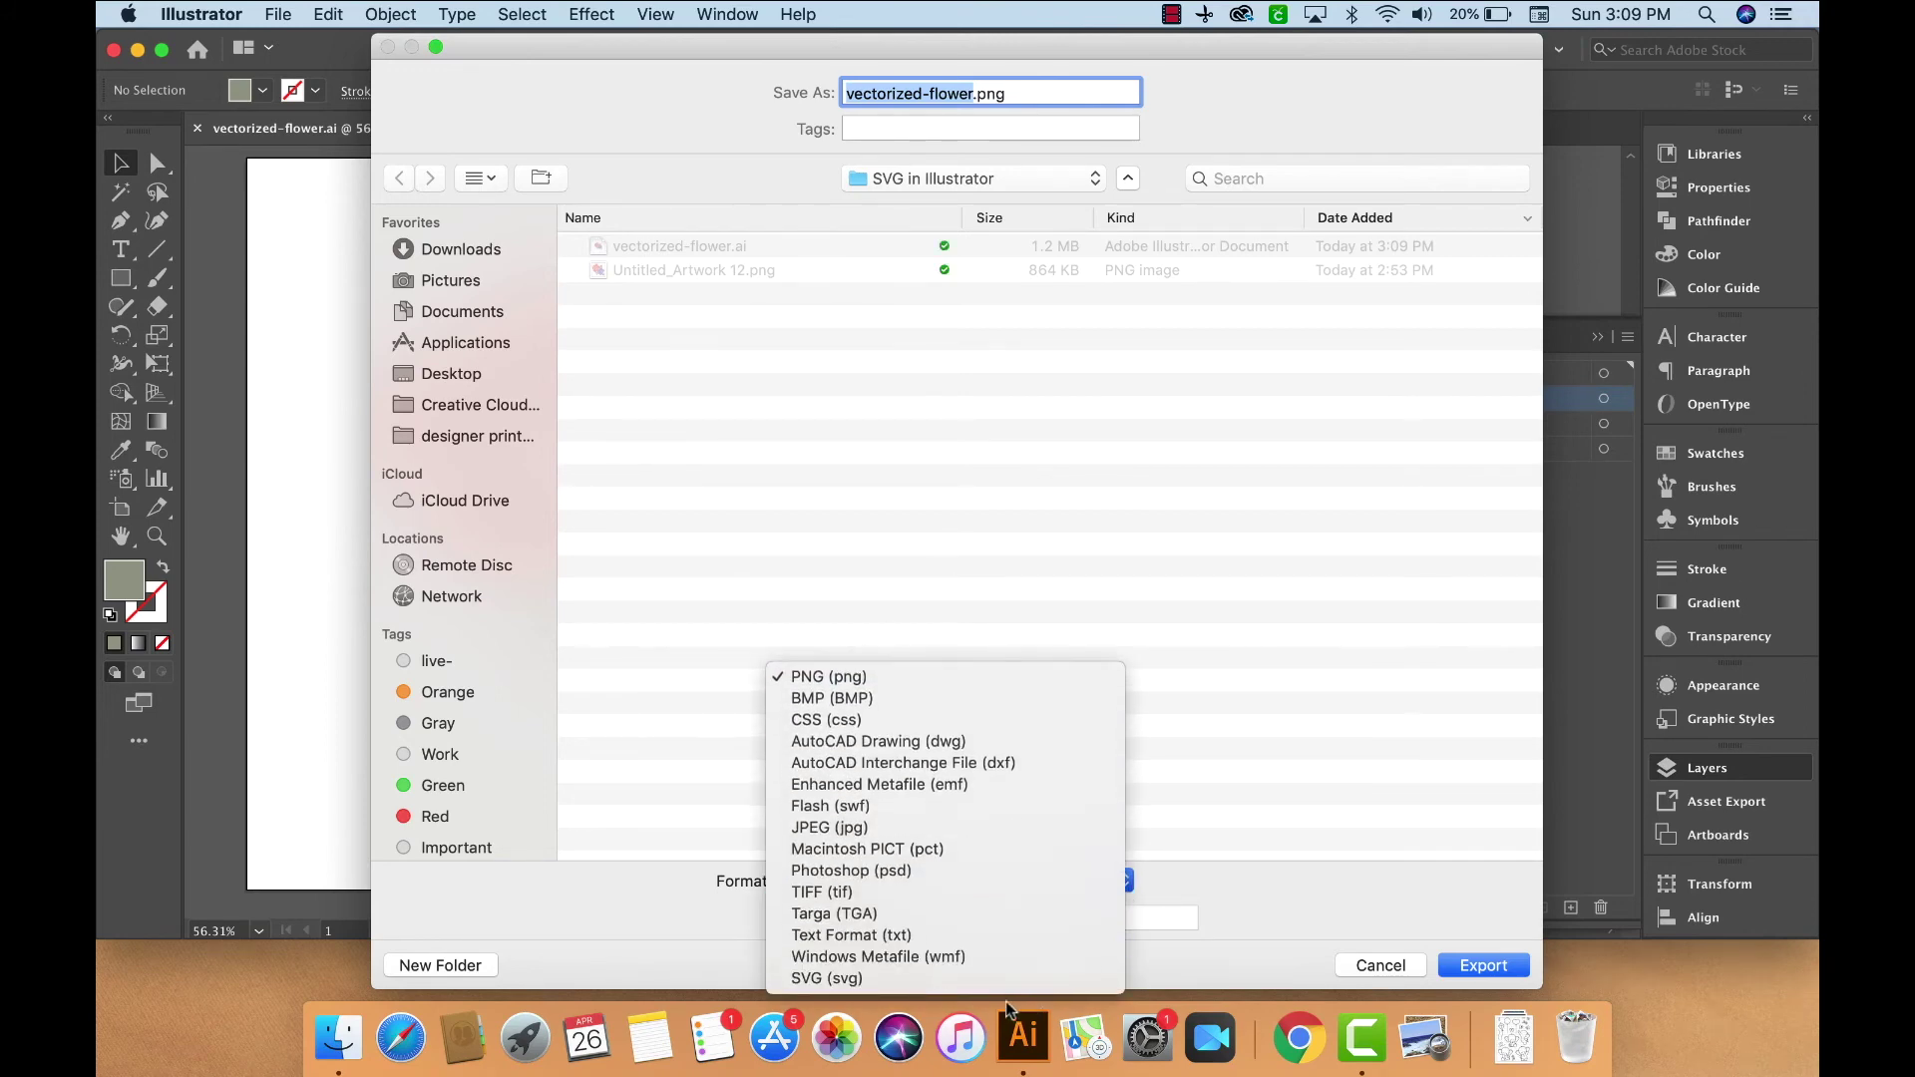
pyautogui.click(982, 979)
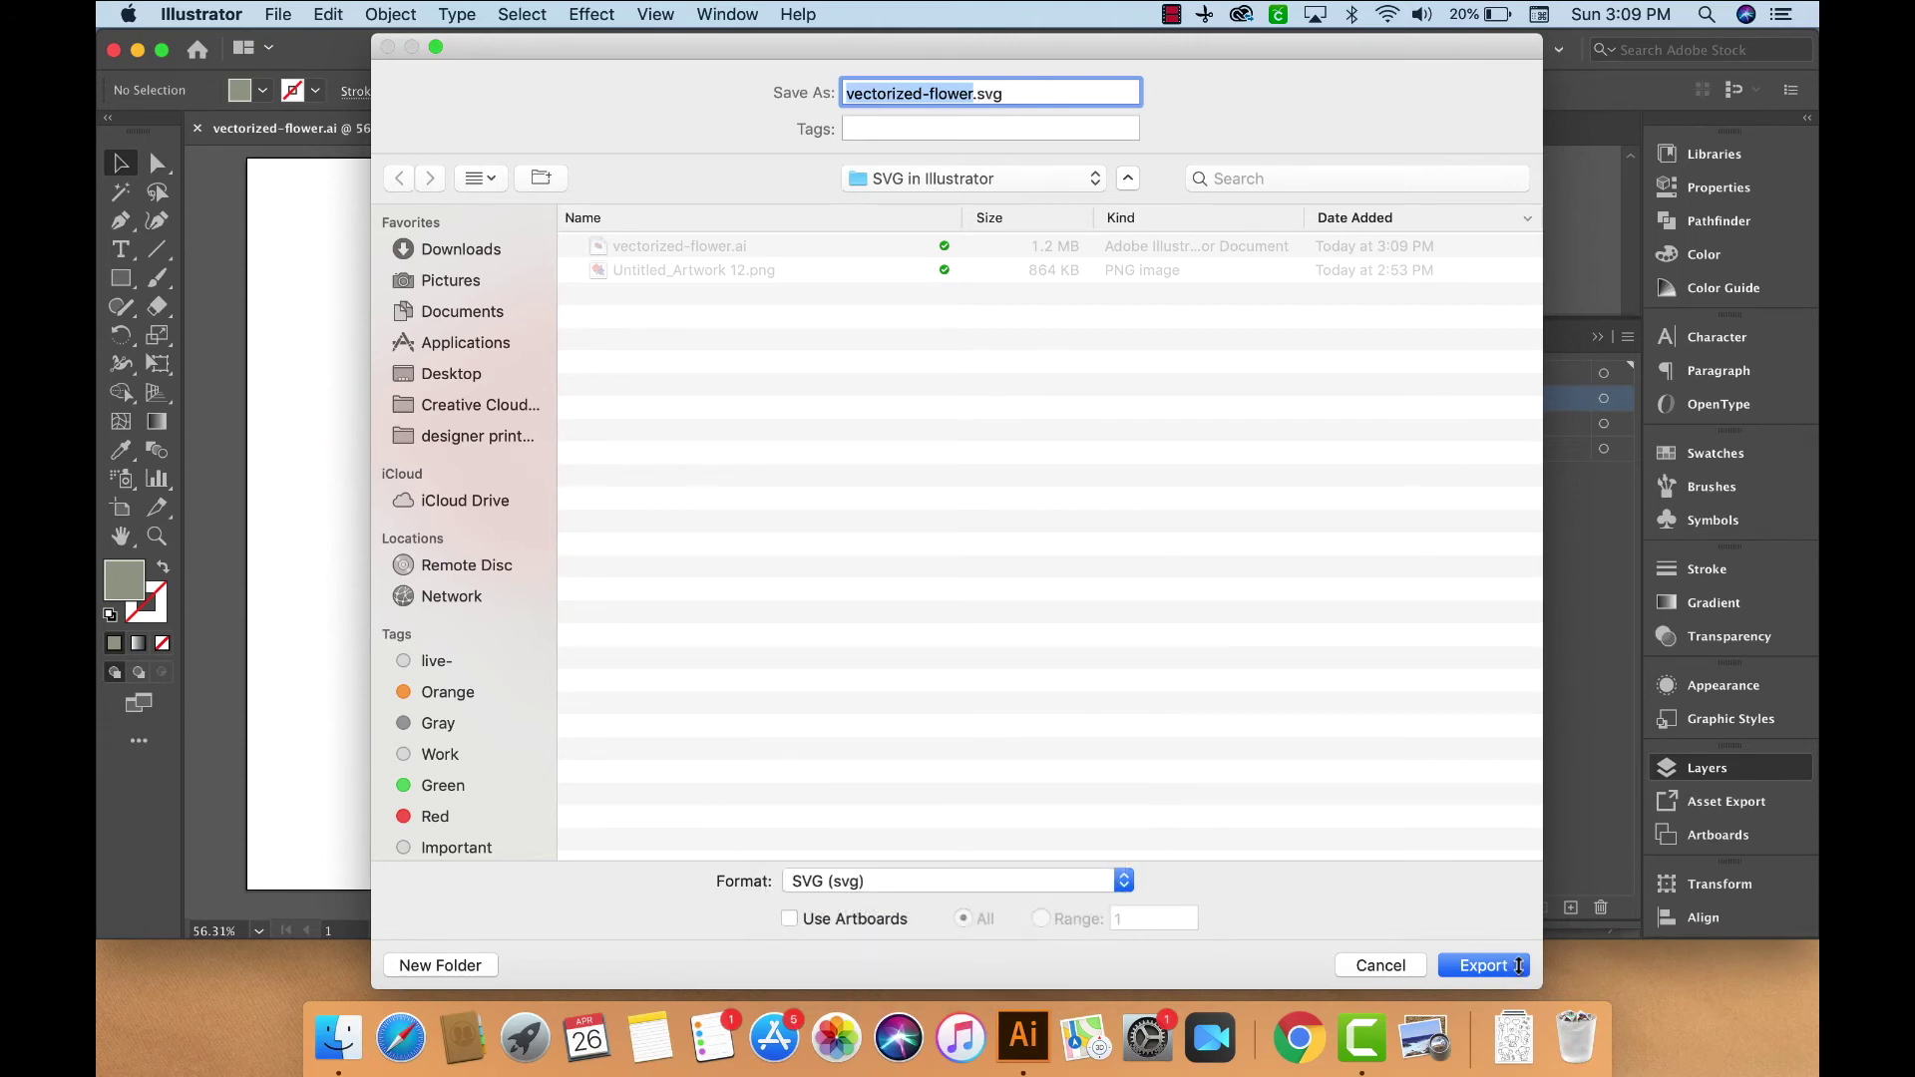
pyautogui.click(1518, 965)
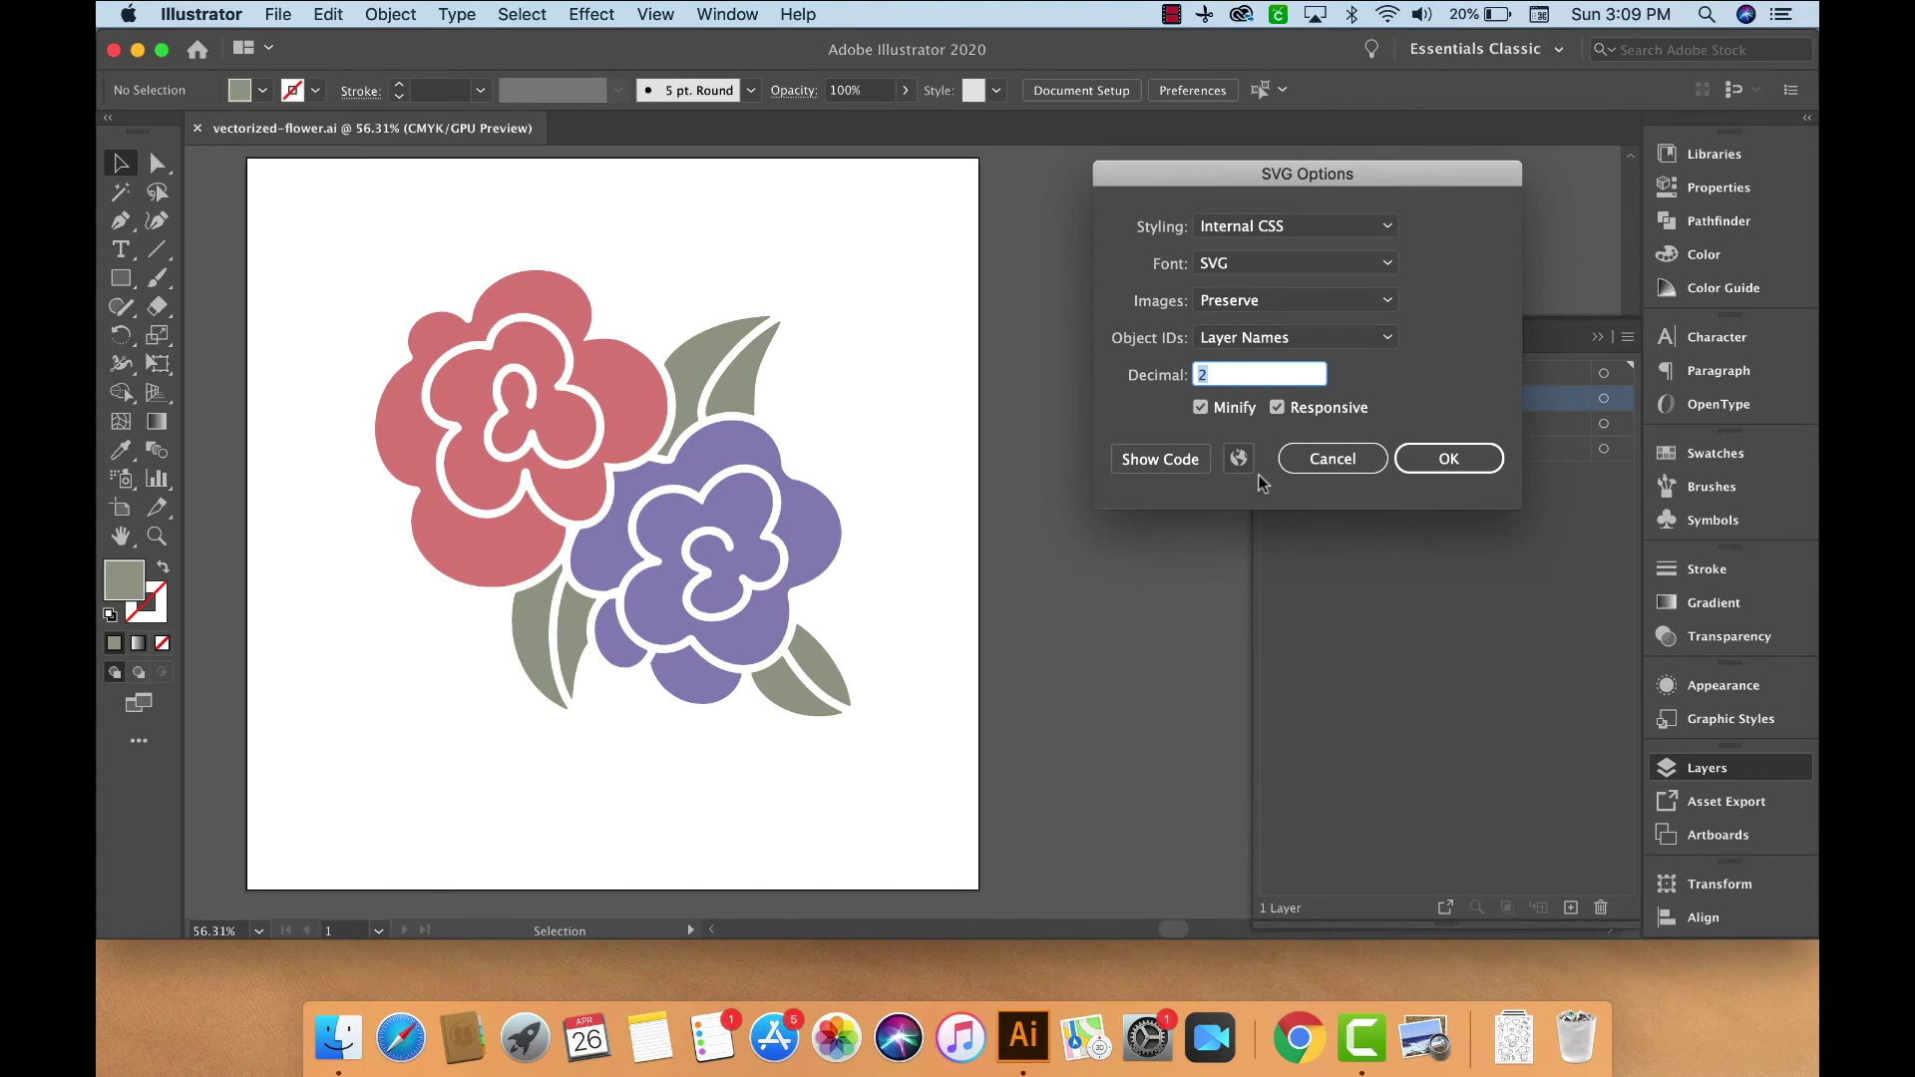
pyautogui.moveTo(1416, 172); pyautogui.dragTo(1140, 242)
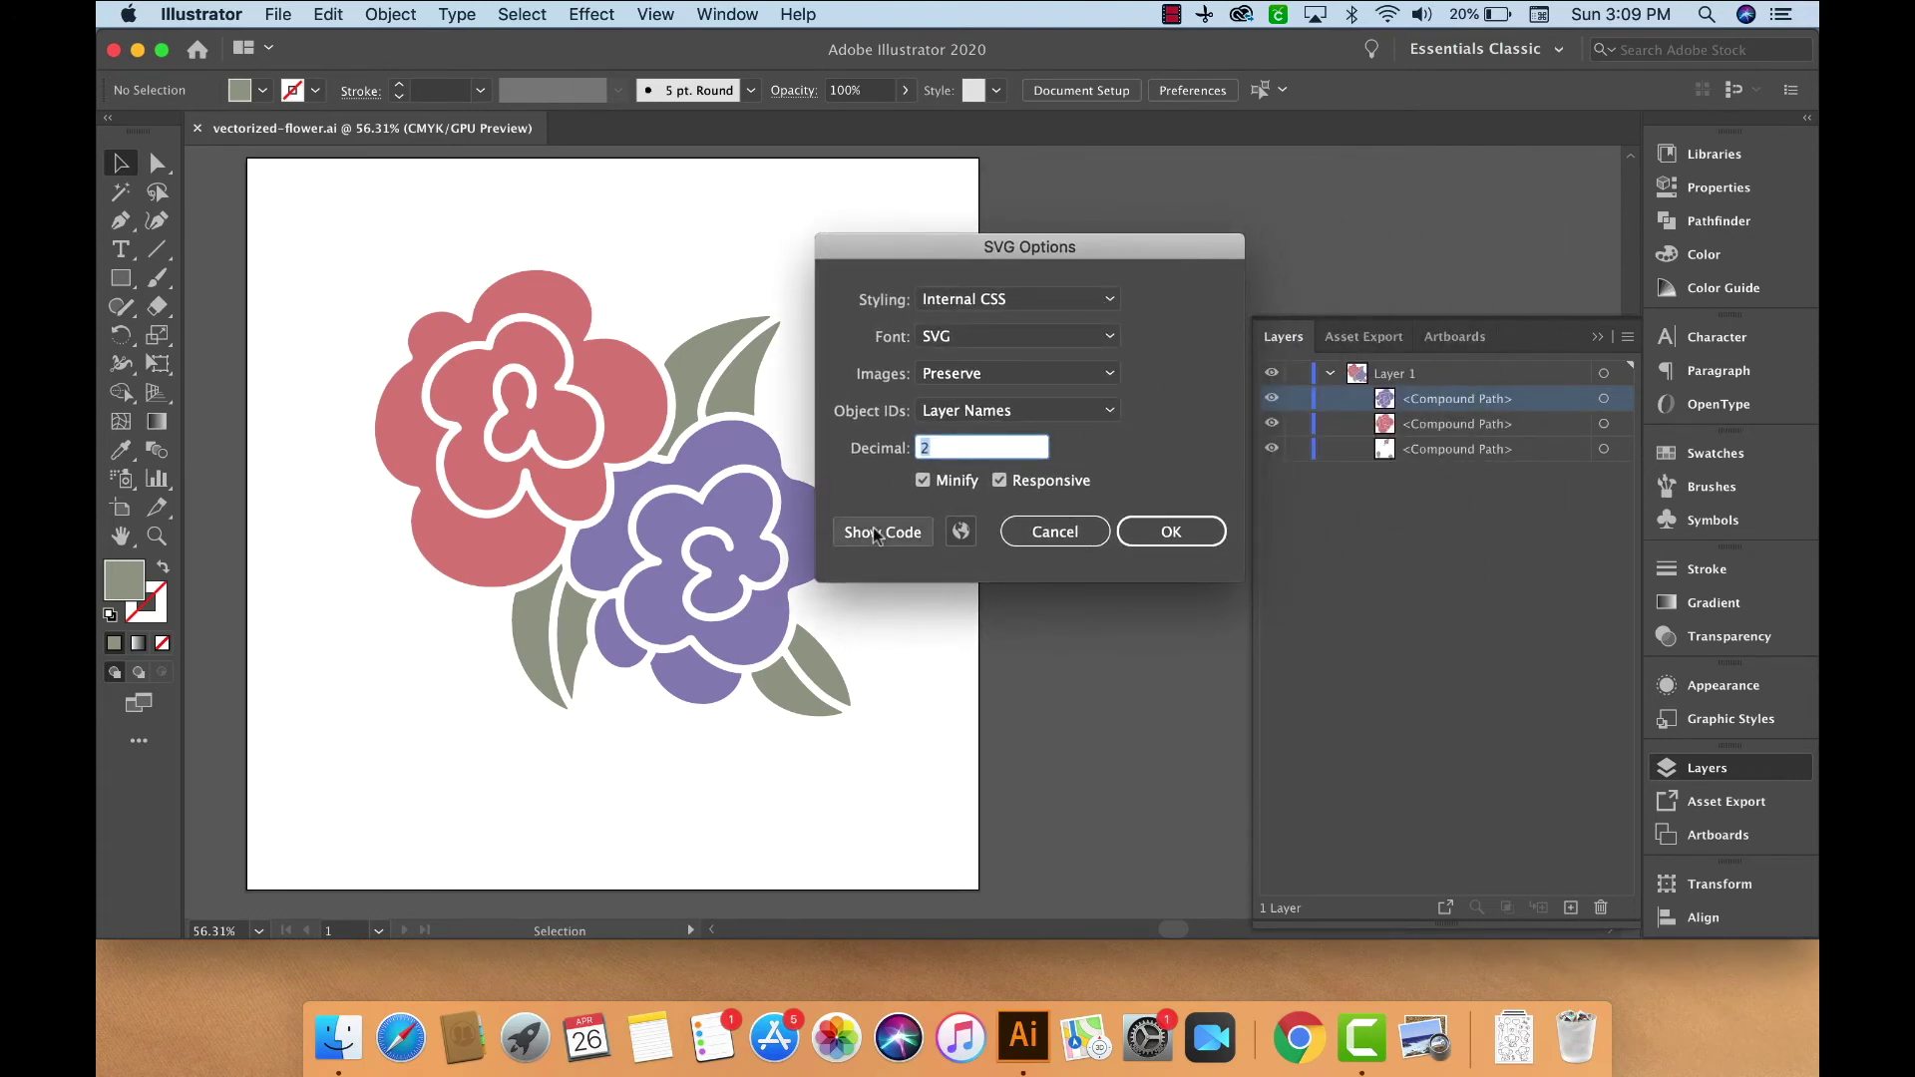
pyautogui.click(1169, 535)
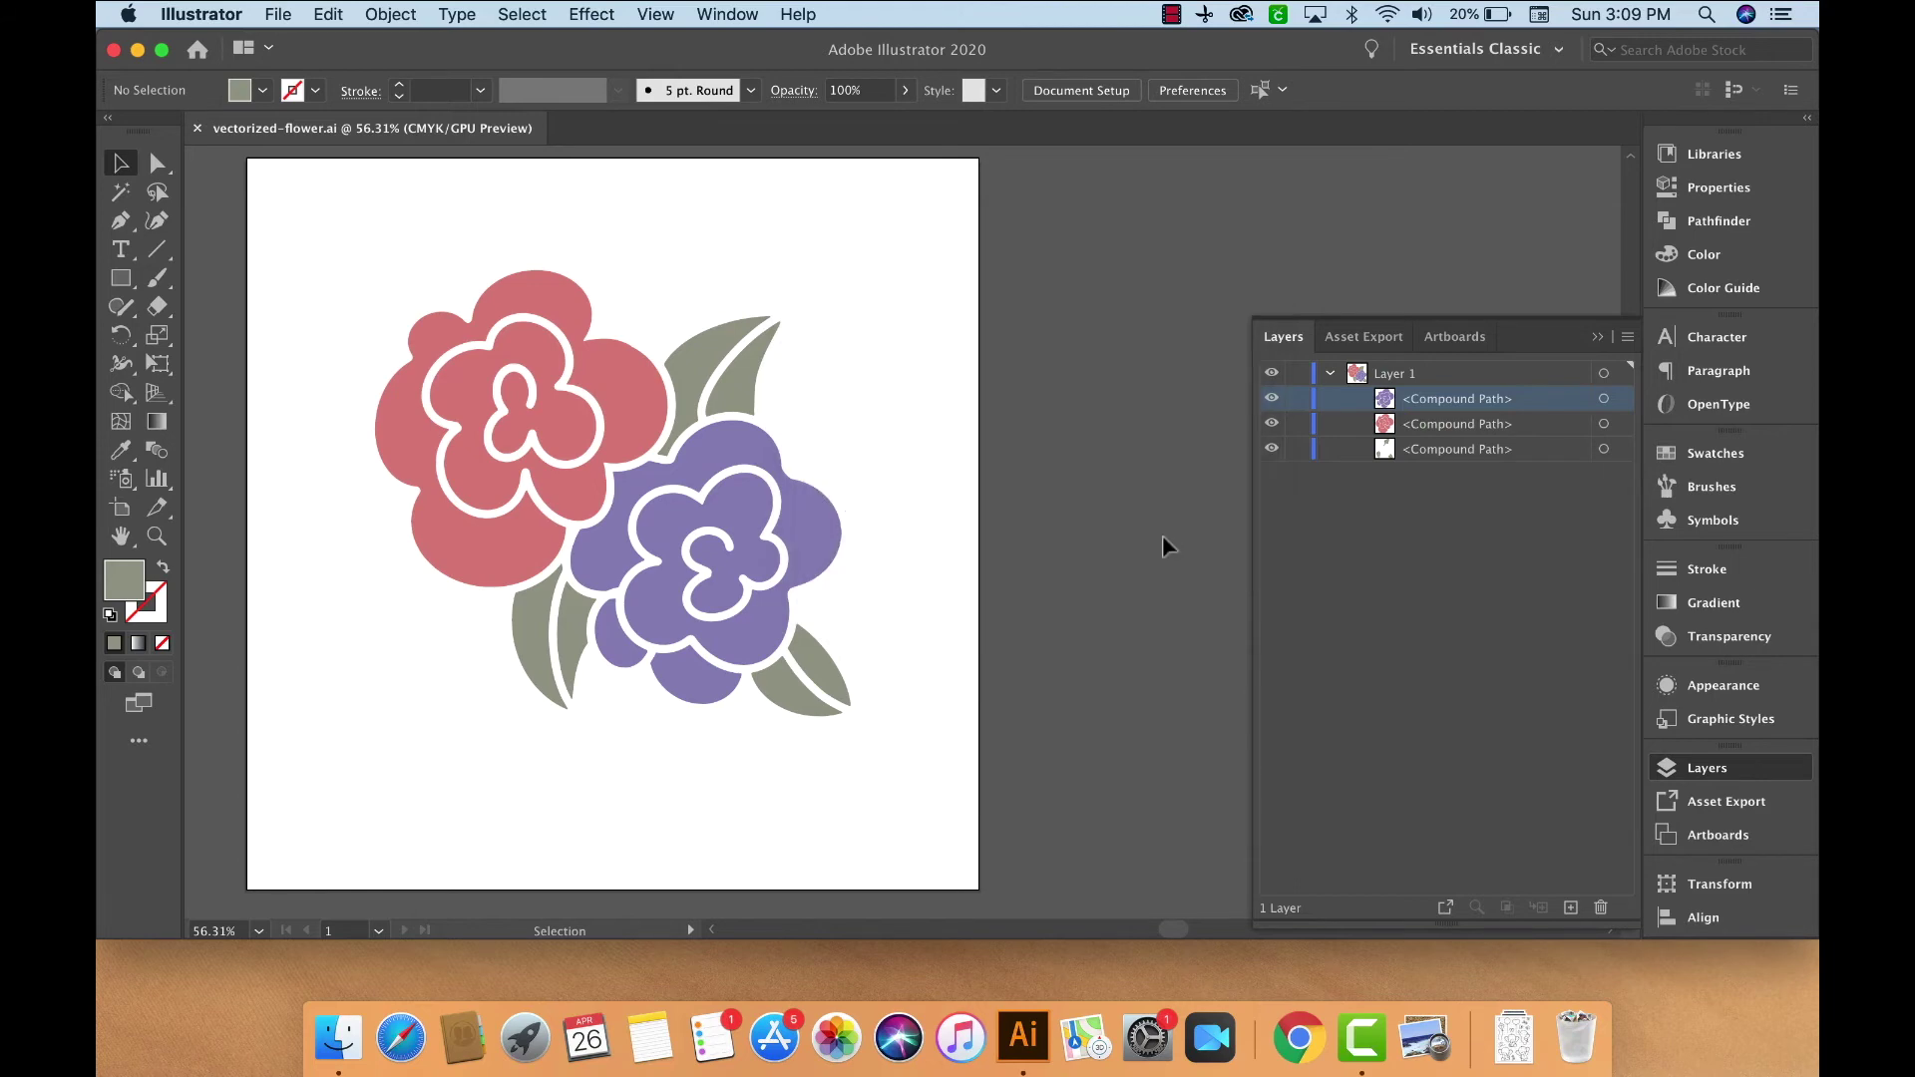
pyautogui.click(1595, 338)
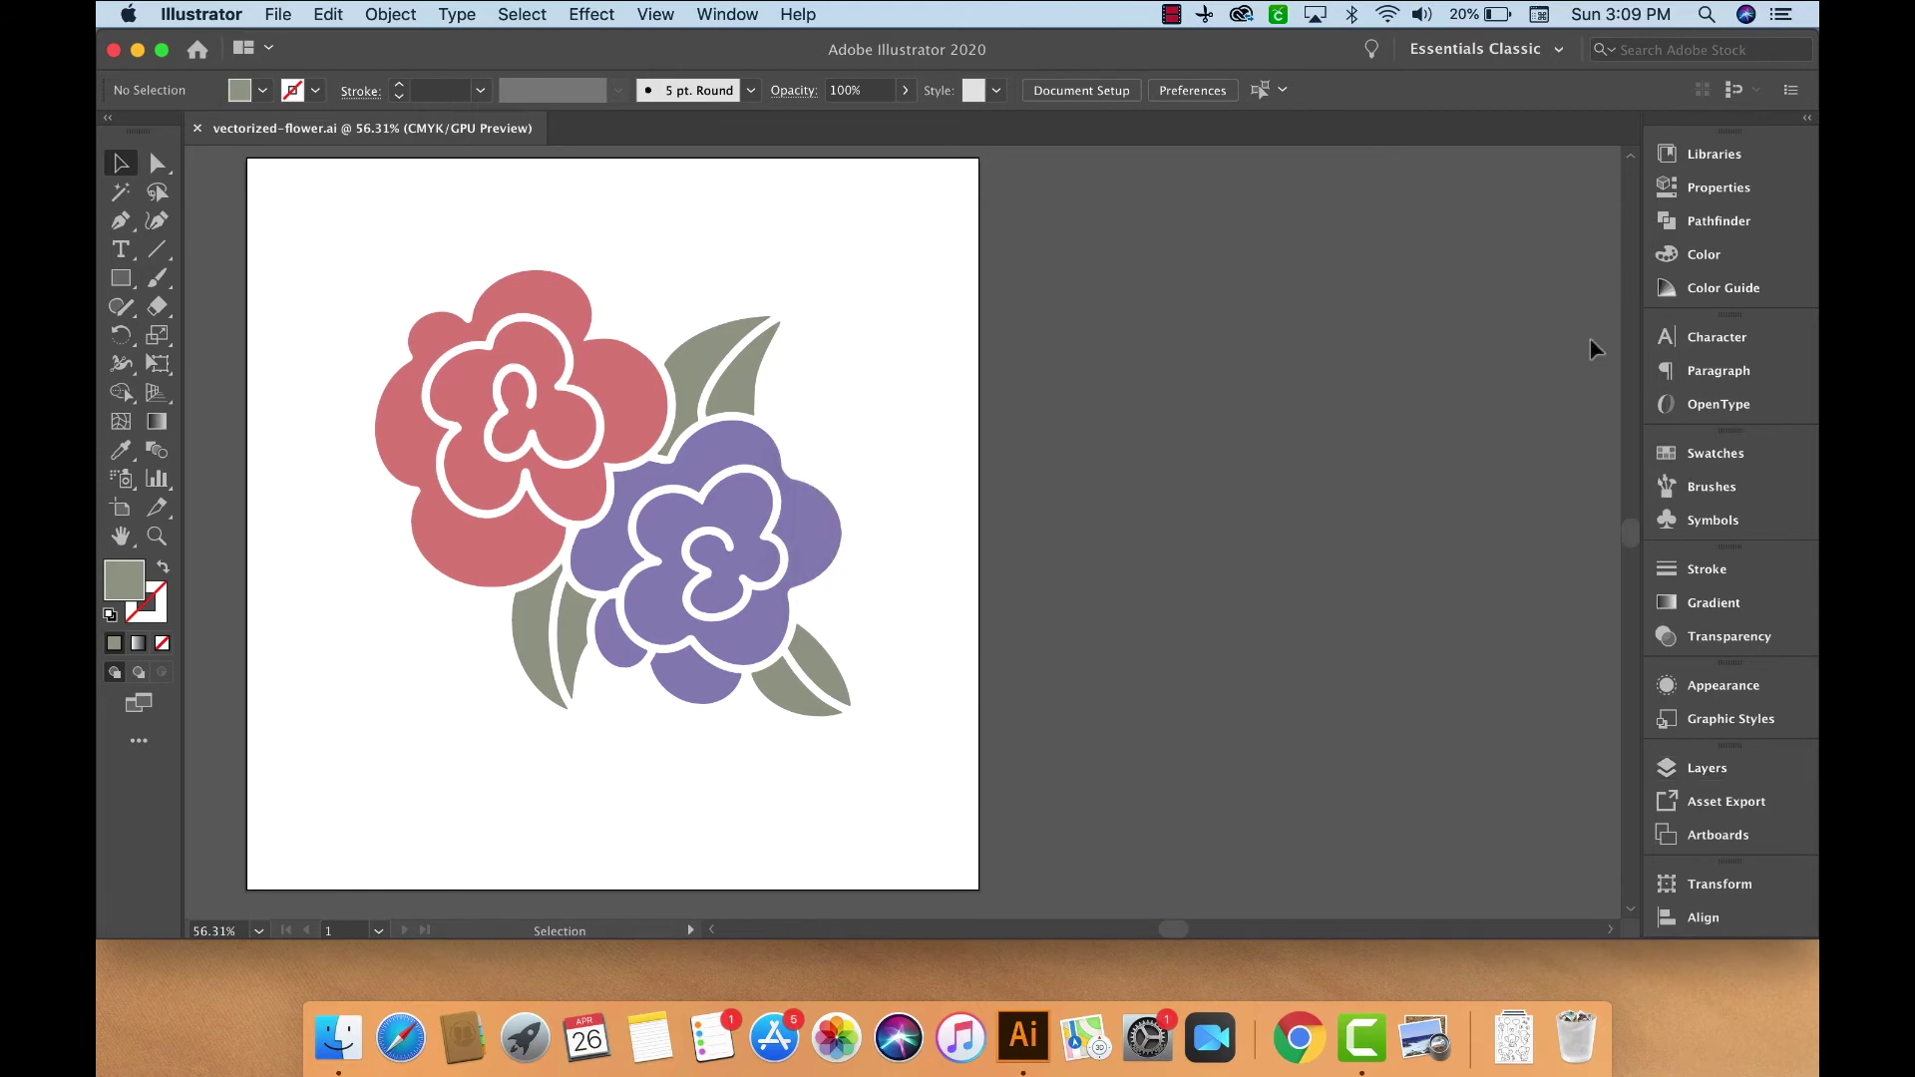
pyautogui.moveTo(368, 232); pyautogui.dragTo(890, 766)
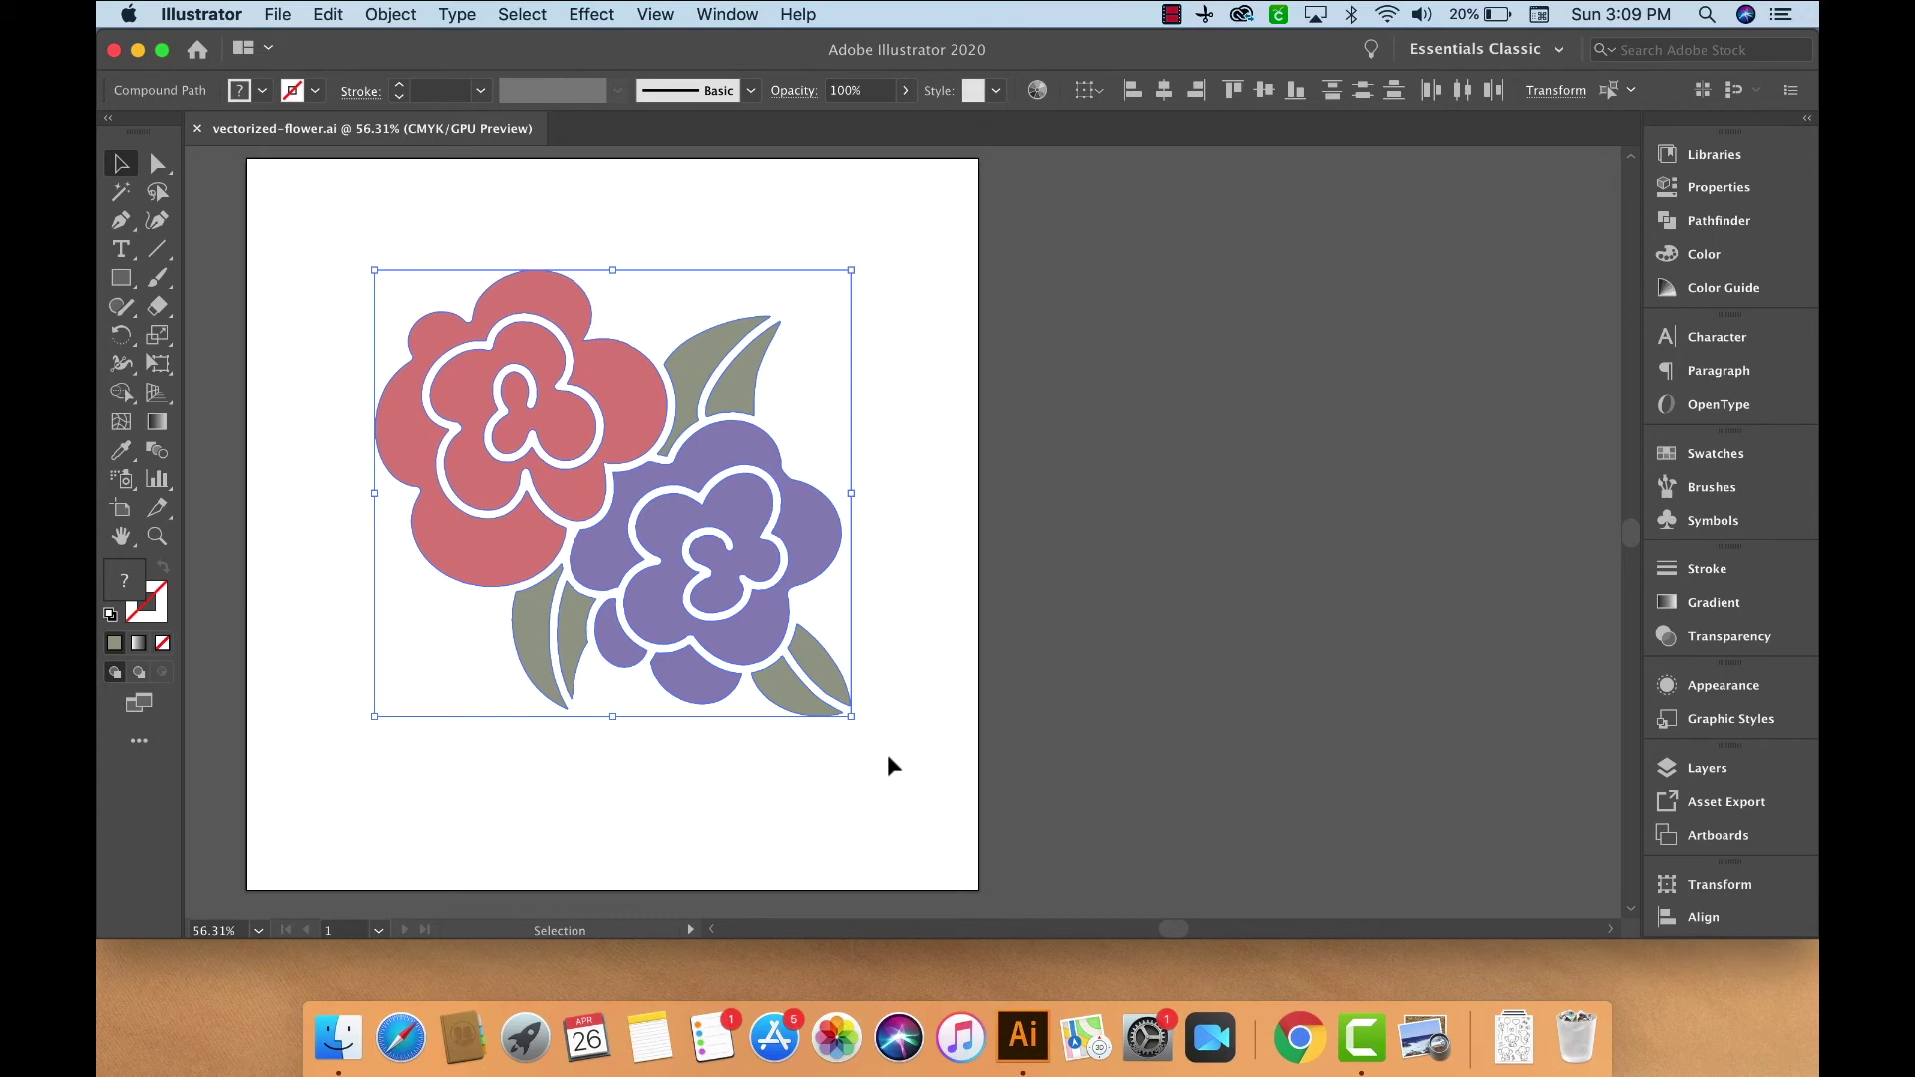
# - Start a new blank Untitled project in Cricut Design Space and maximize the window
pyautogui.click(890, 766)
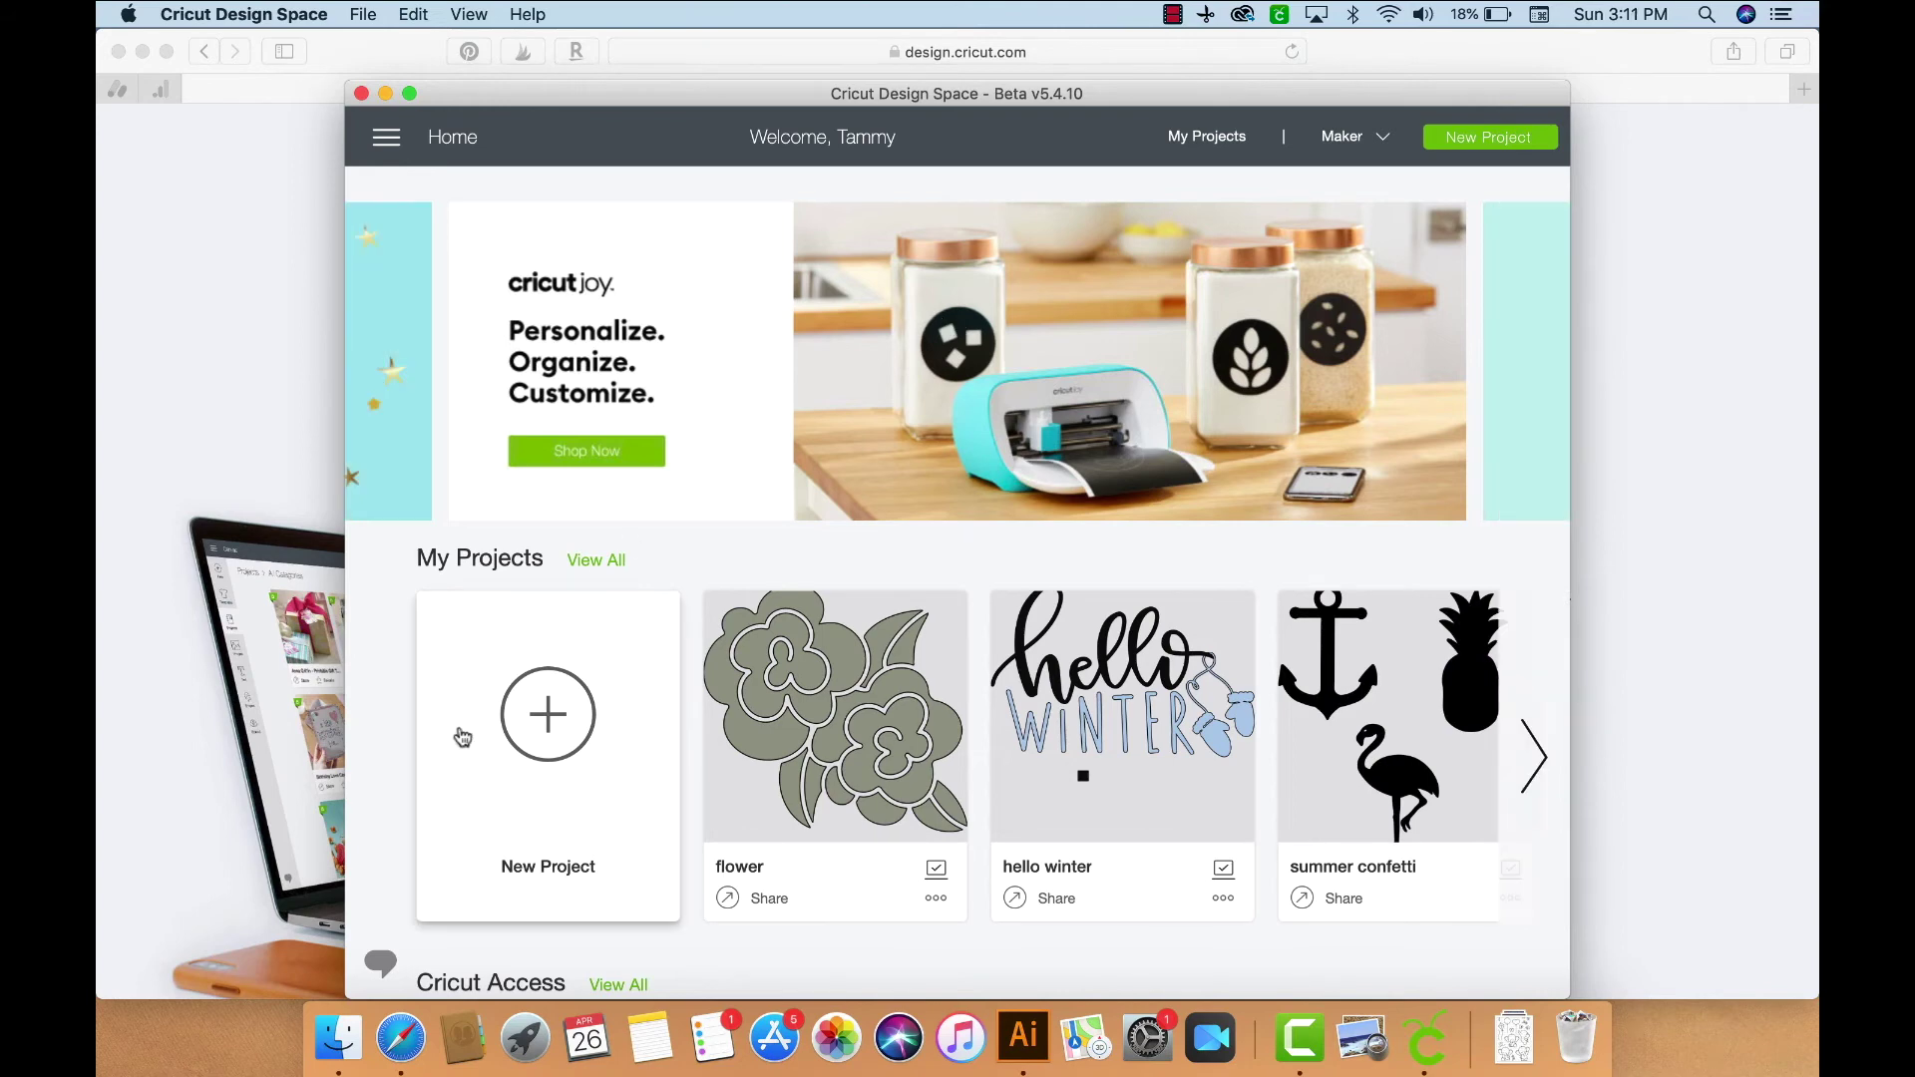
pyautogui.click(549, 718)
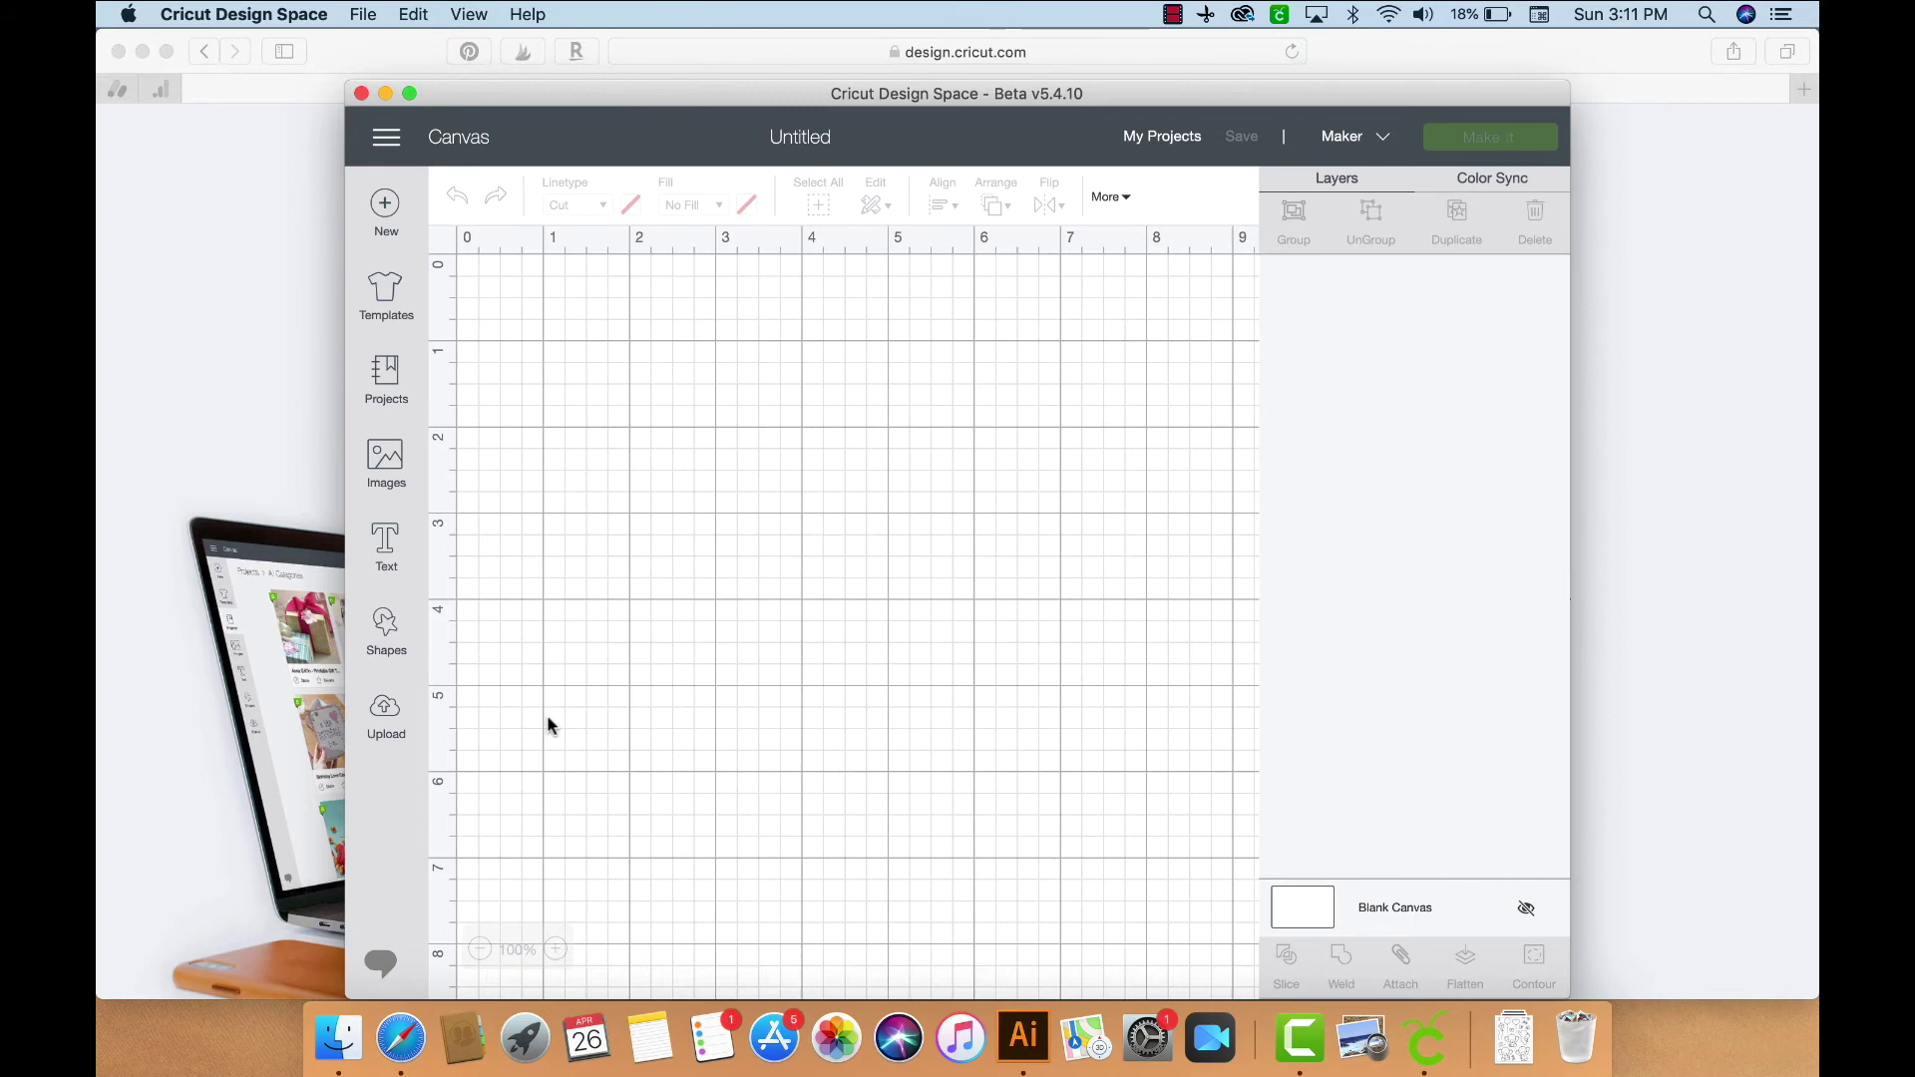
pyautogui.click(409, 93)
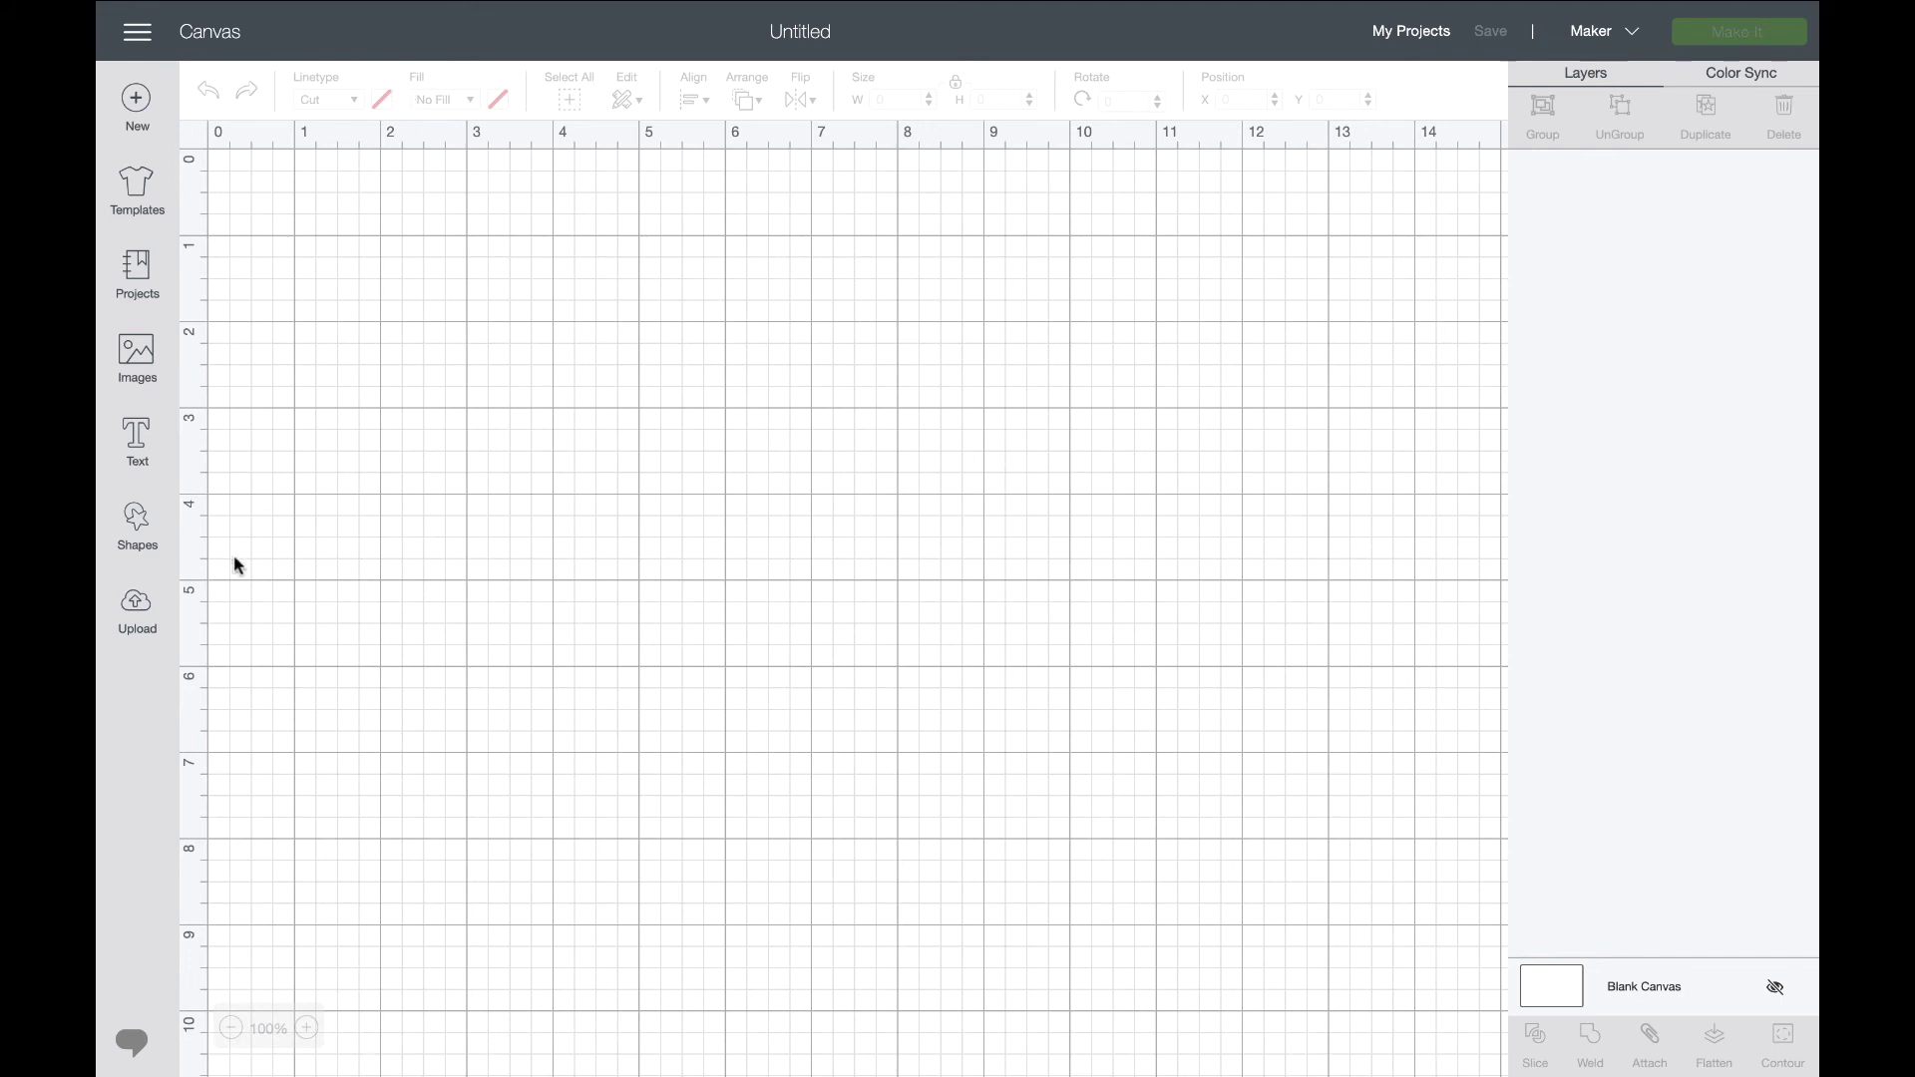
# - Load vectorized-flower.svg from the SVG in Illustrator folder through Upload Image
pyautogui.click(148, 616)
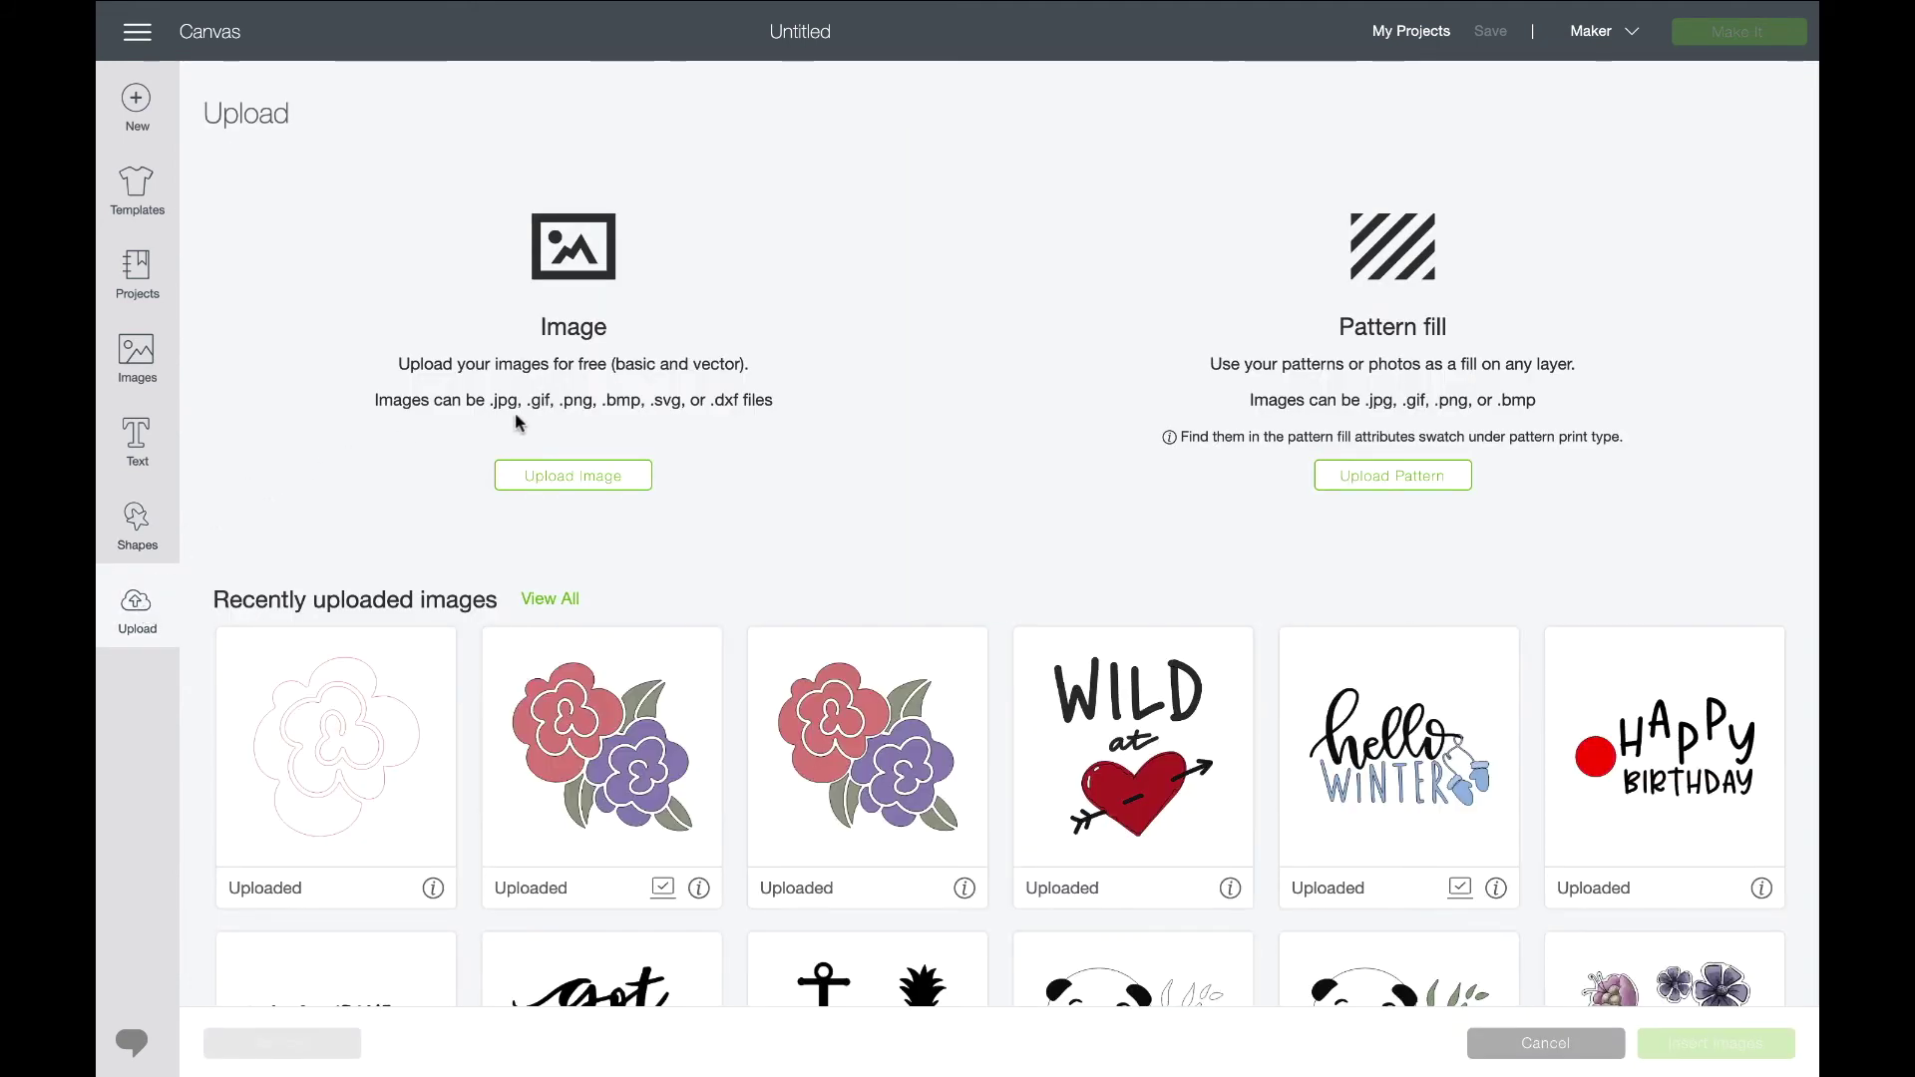
pyautogui.click(620, 481)
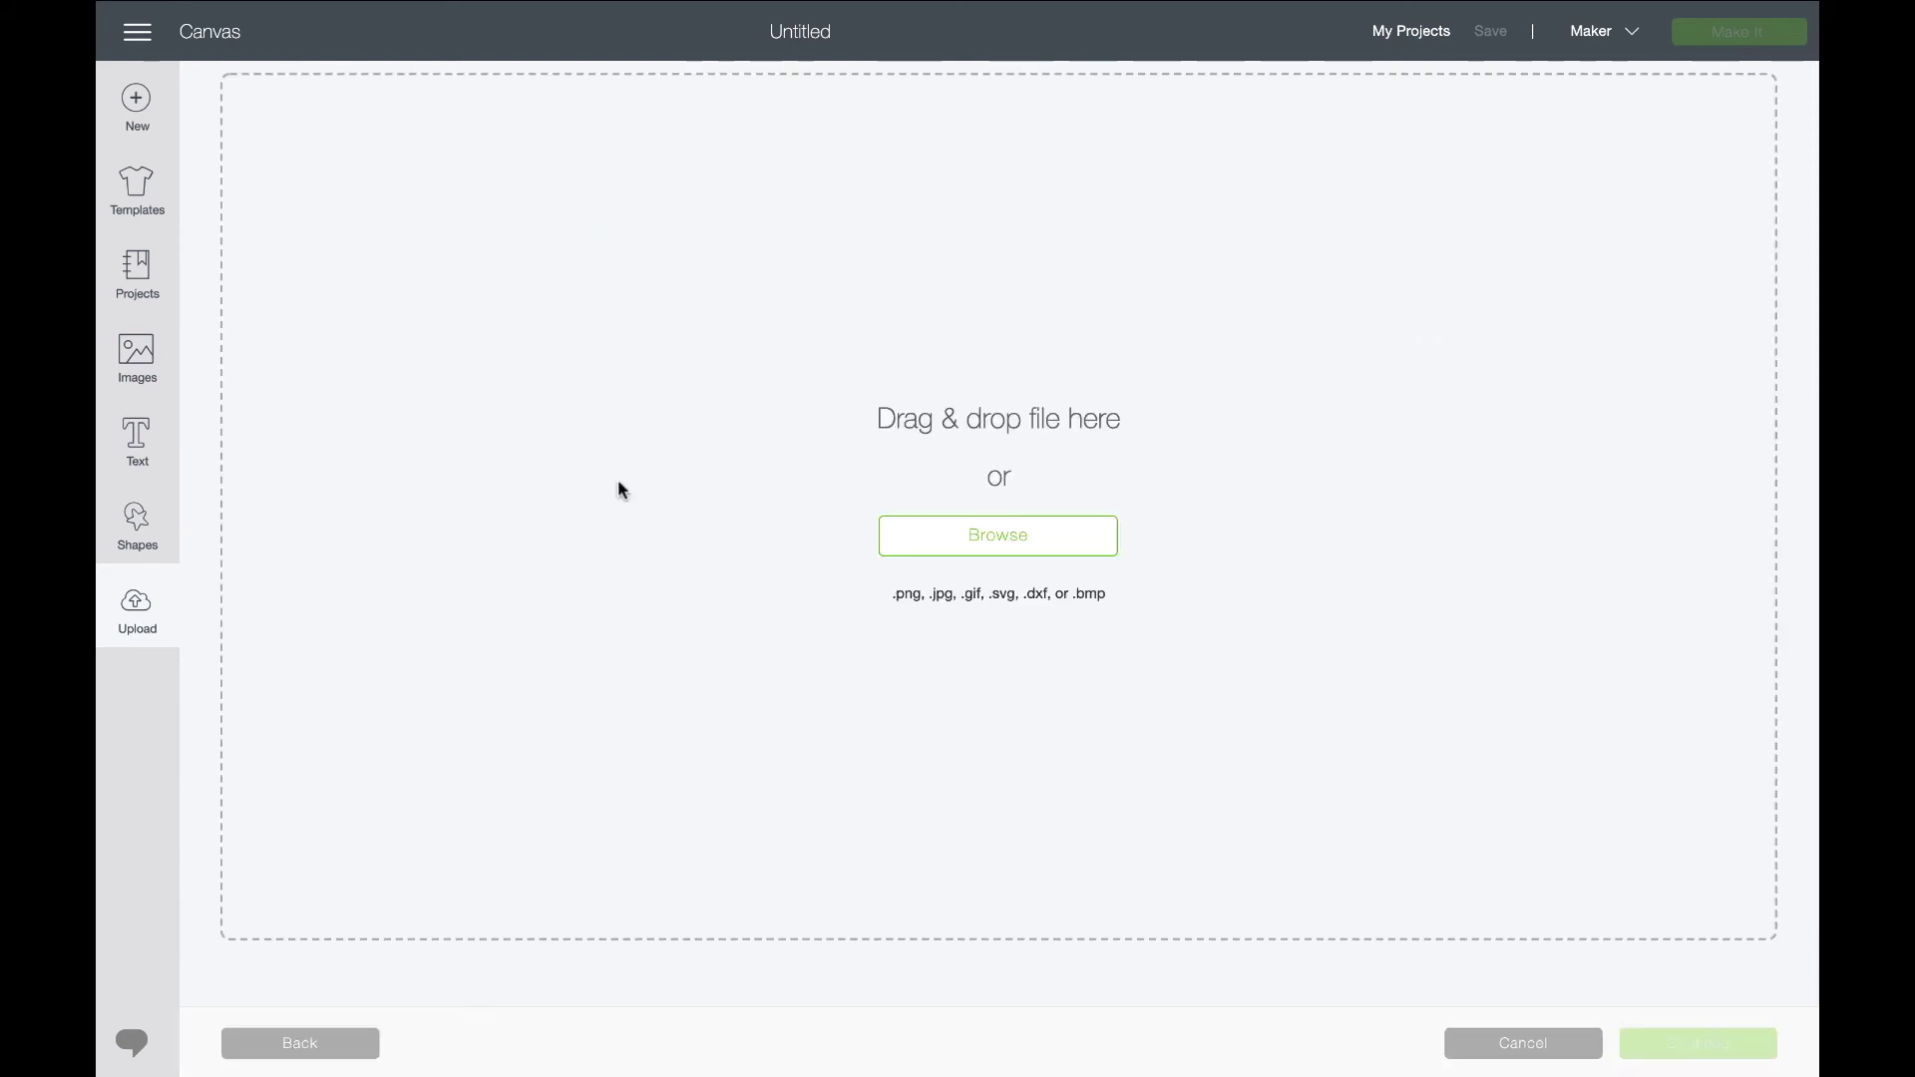
pyautogui.click(991, 544)
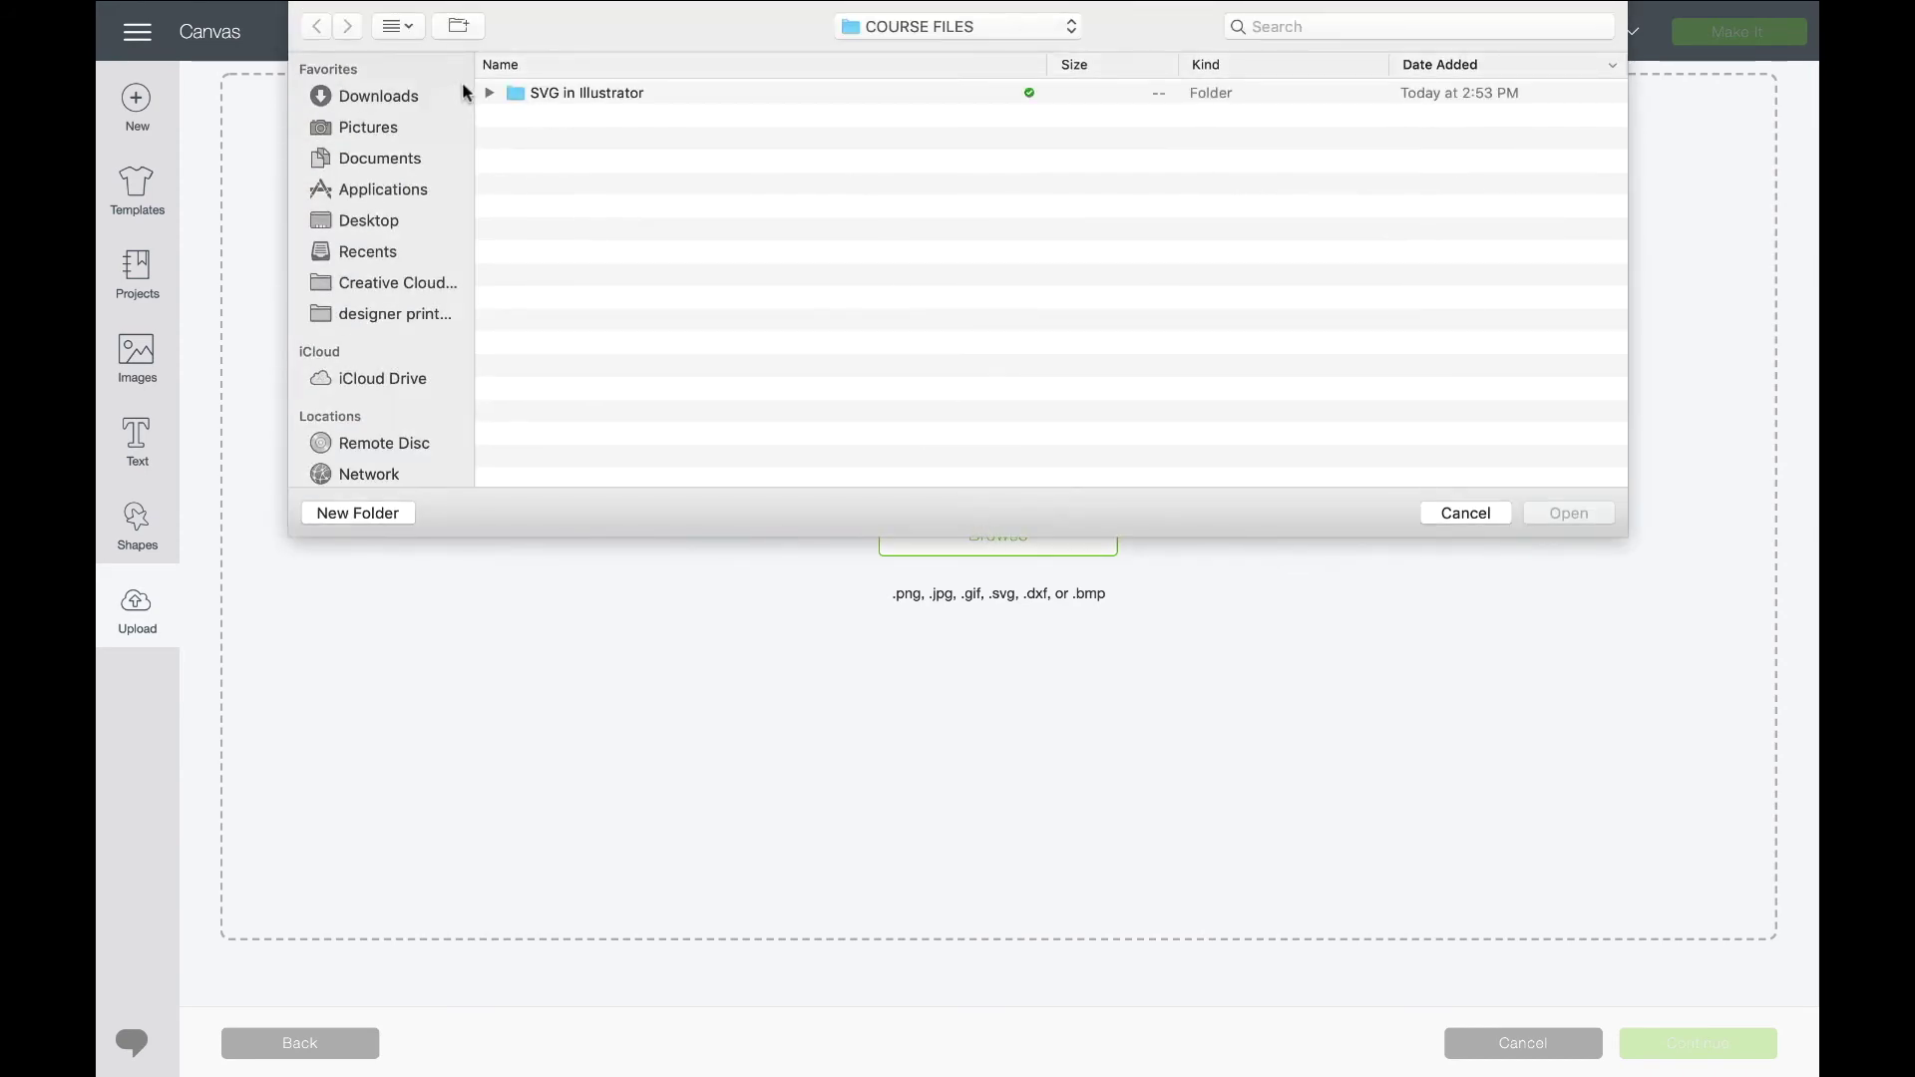
pyautogui.click(489, 91)
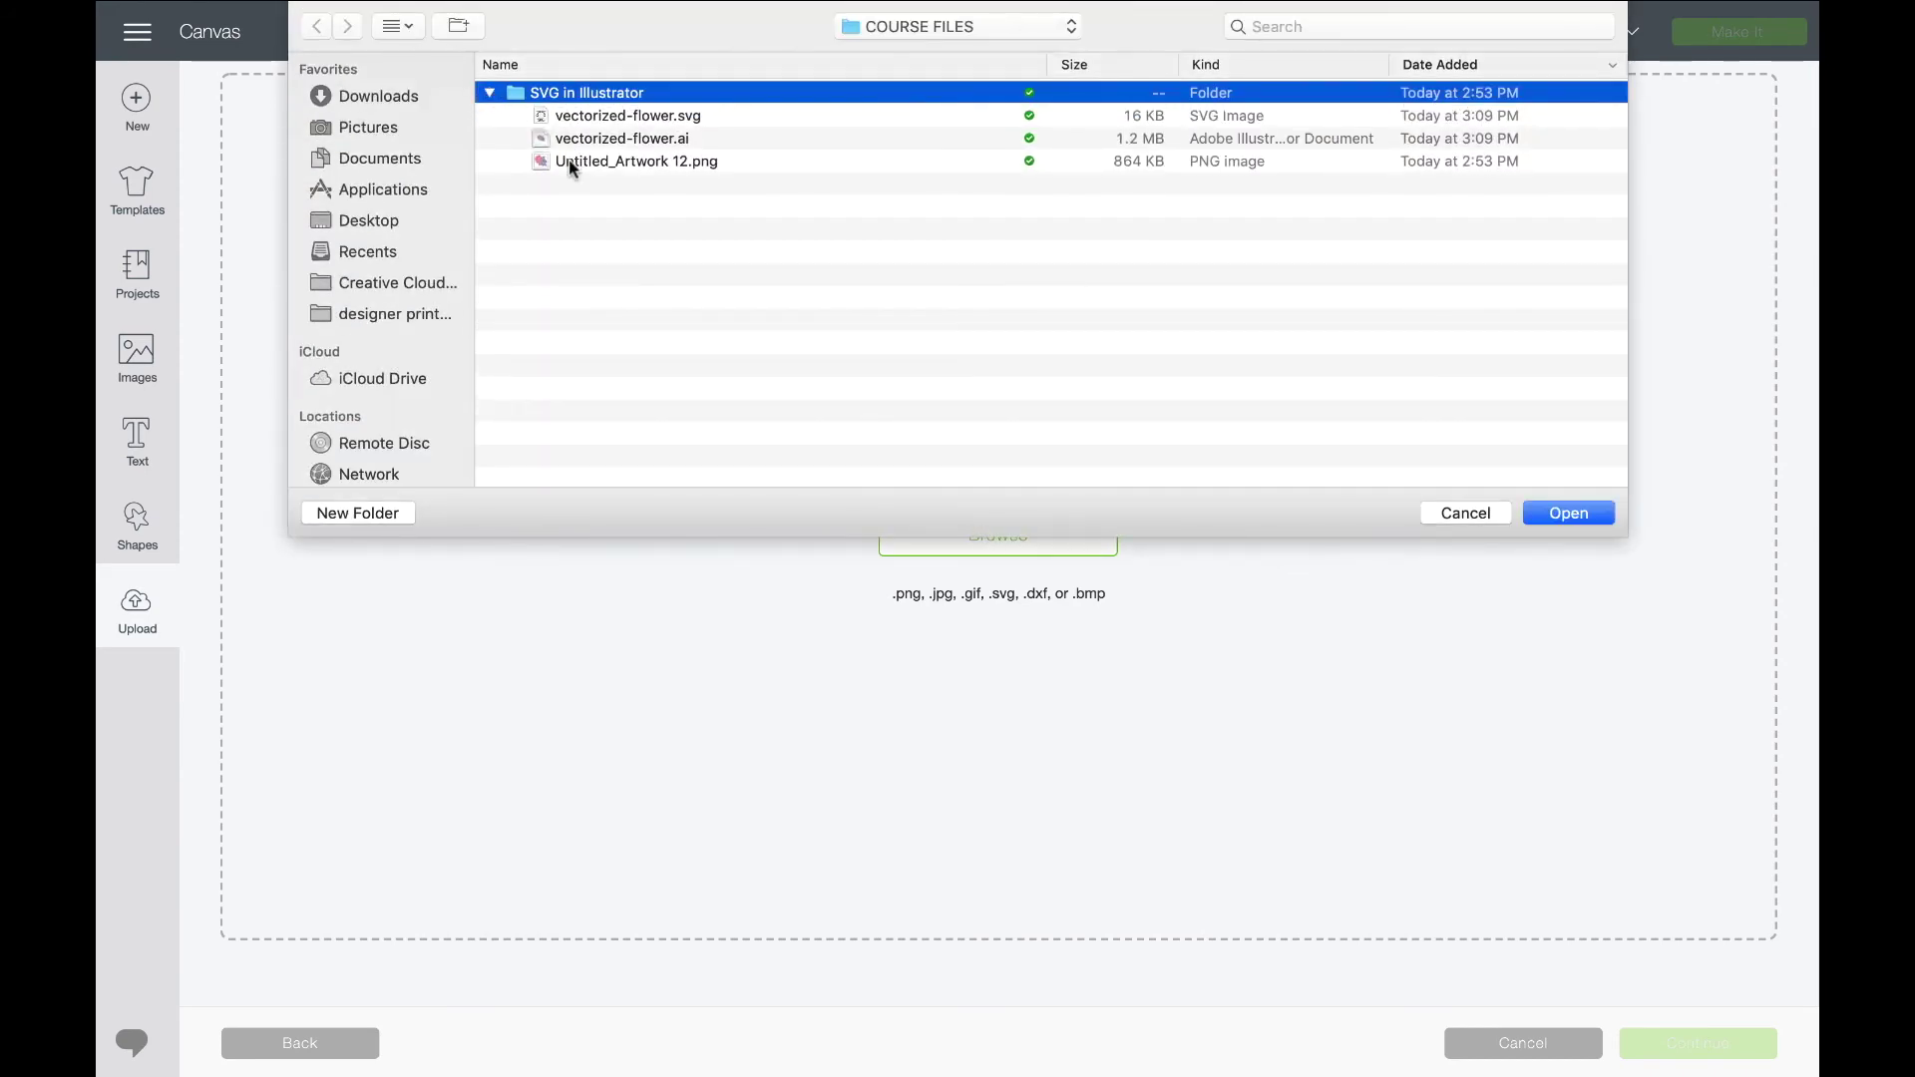
pyautogui.click(600, 118)
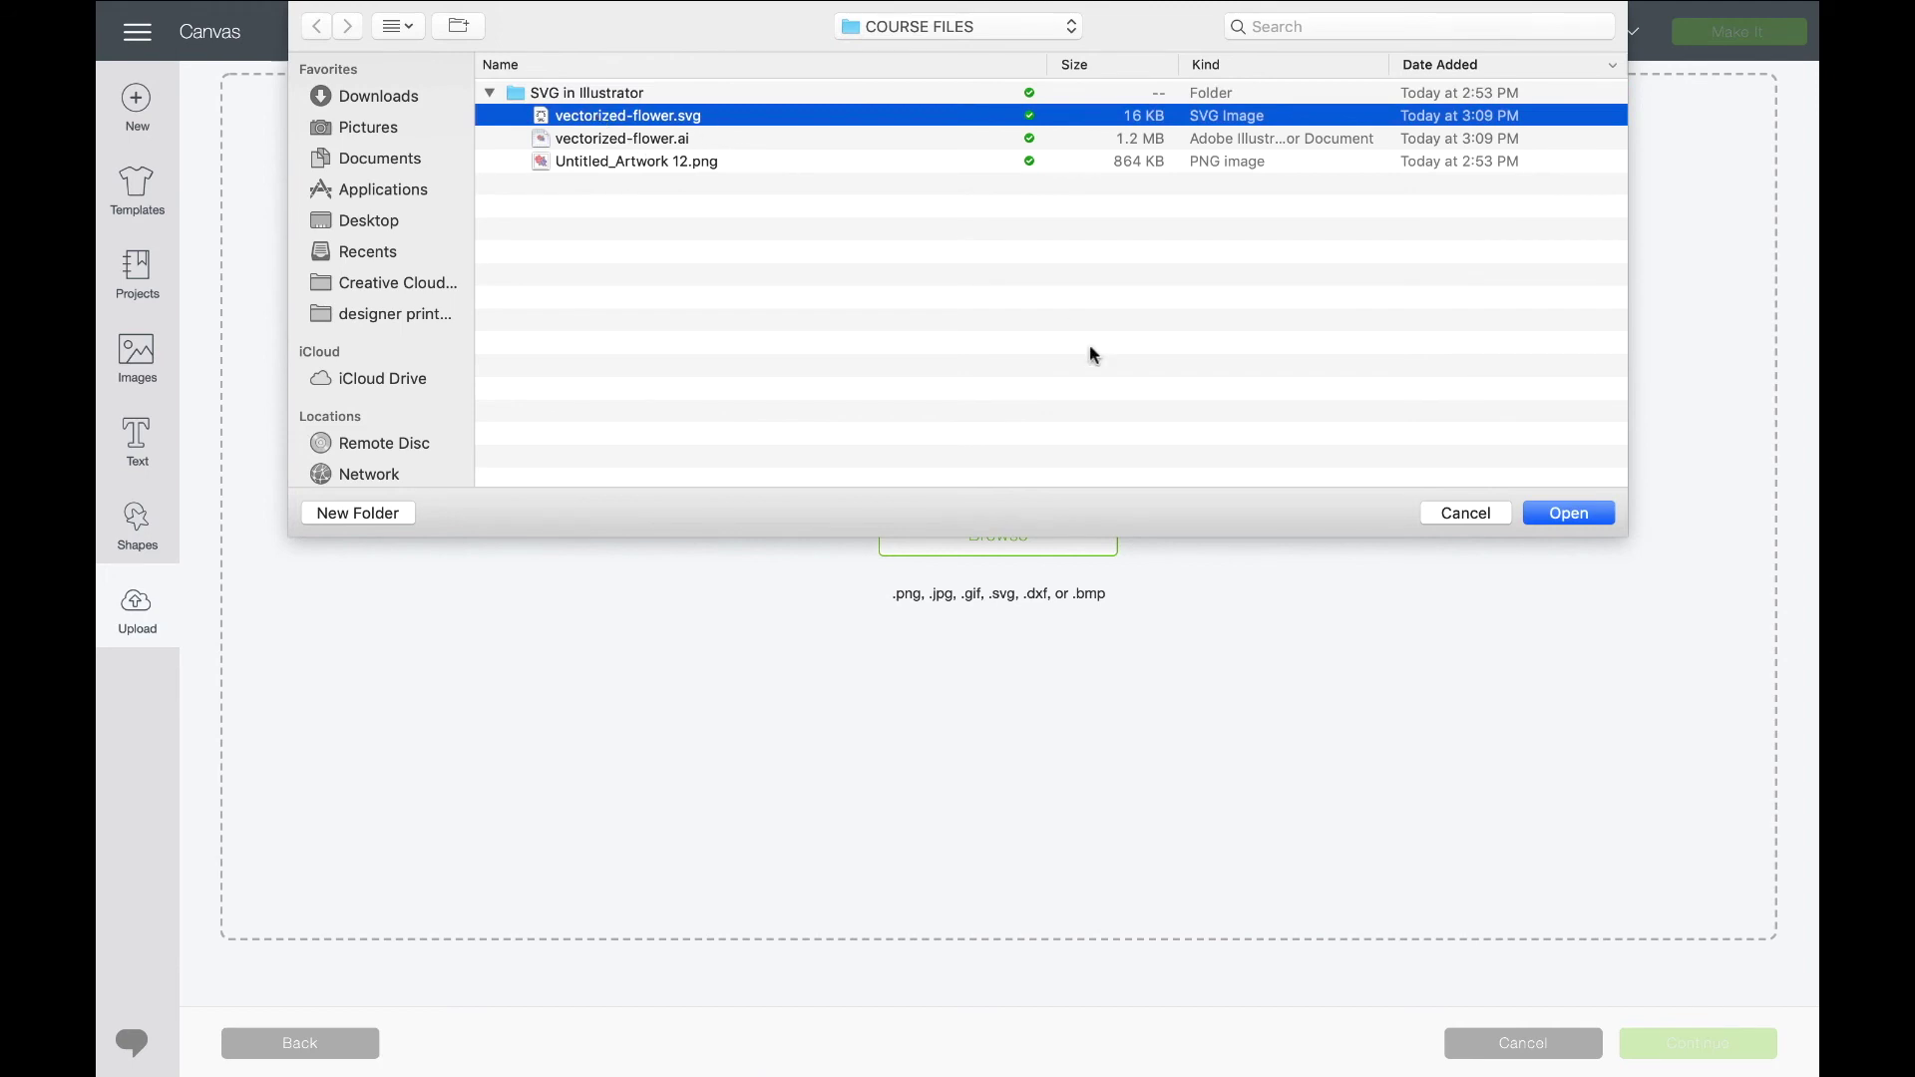
pyautogui.click(1573, 515)
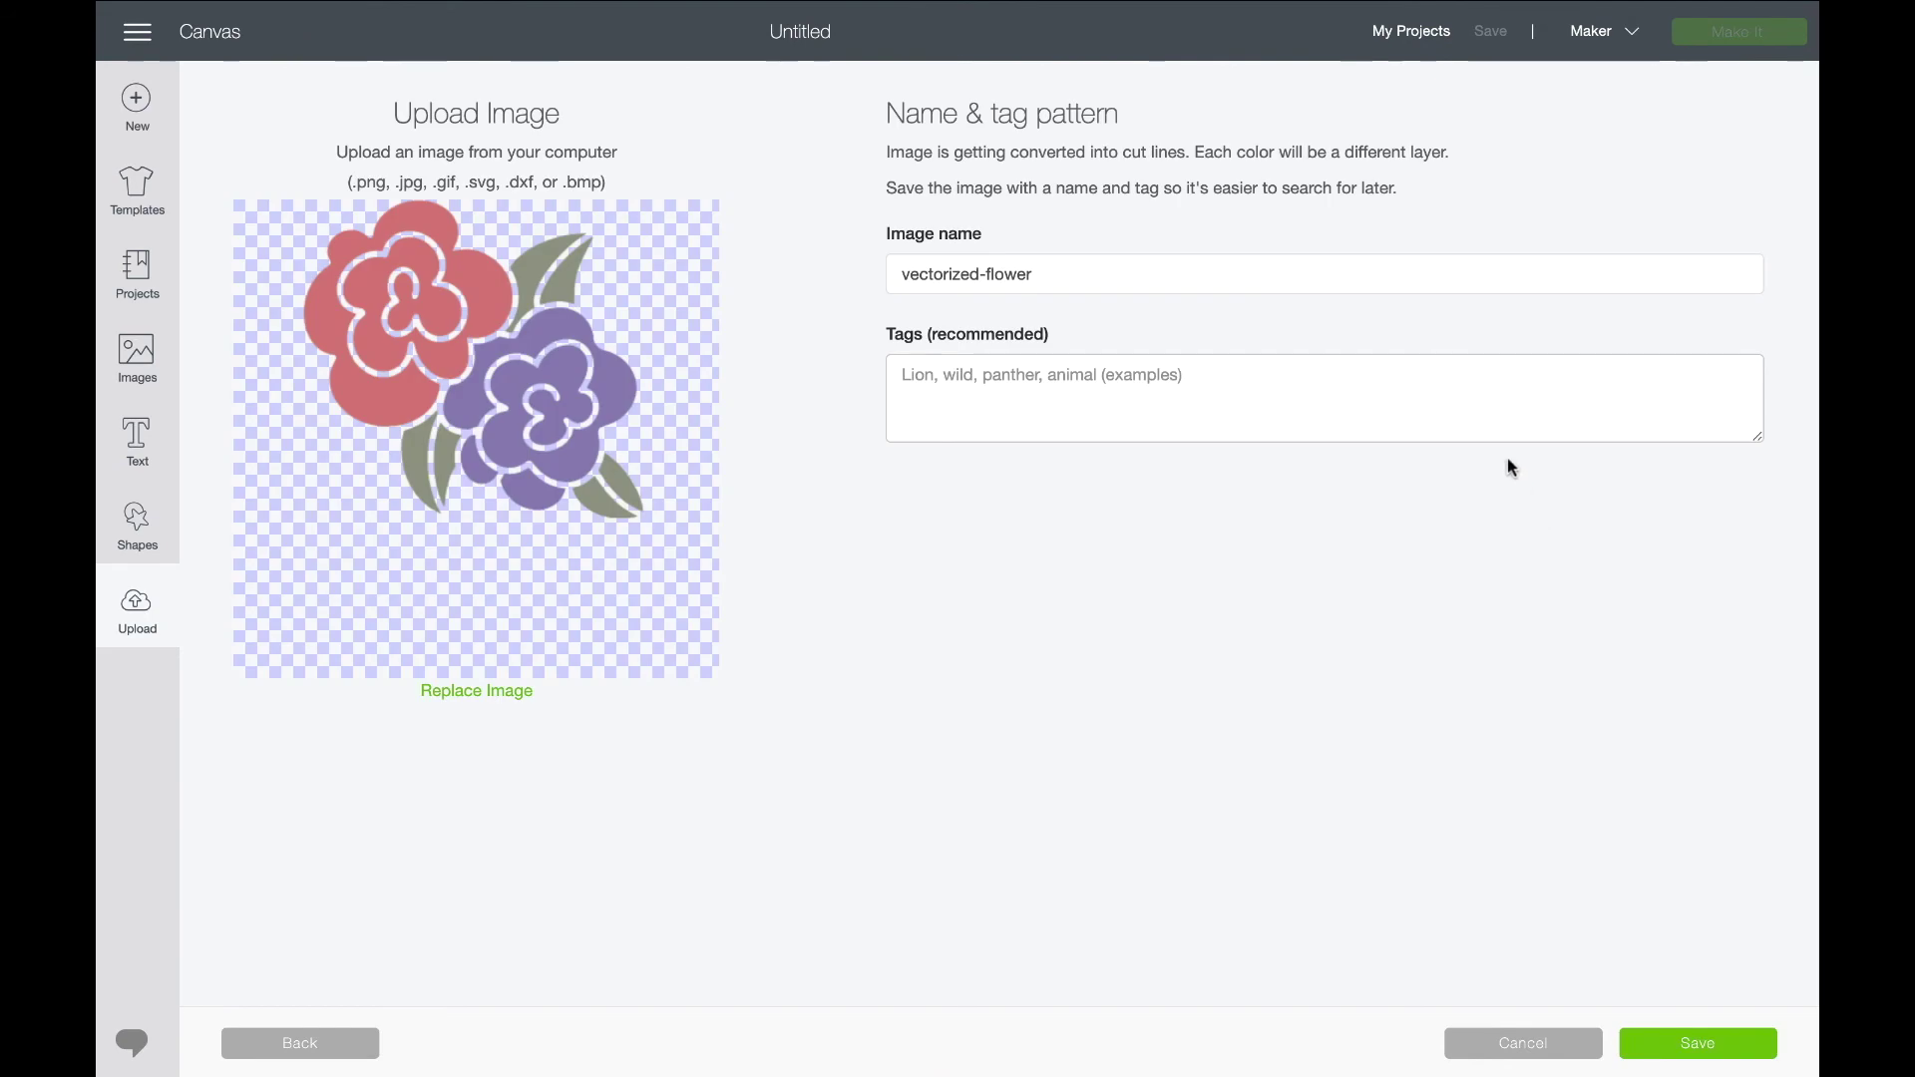
# - Save the uploaded flower image, add it to the canvas and move it toward the top-left corner
pyautogui.click(1706, 1041)
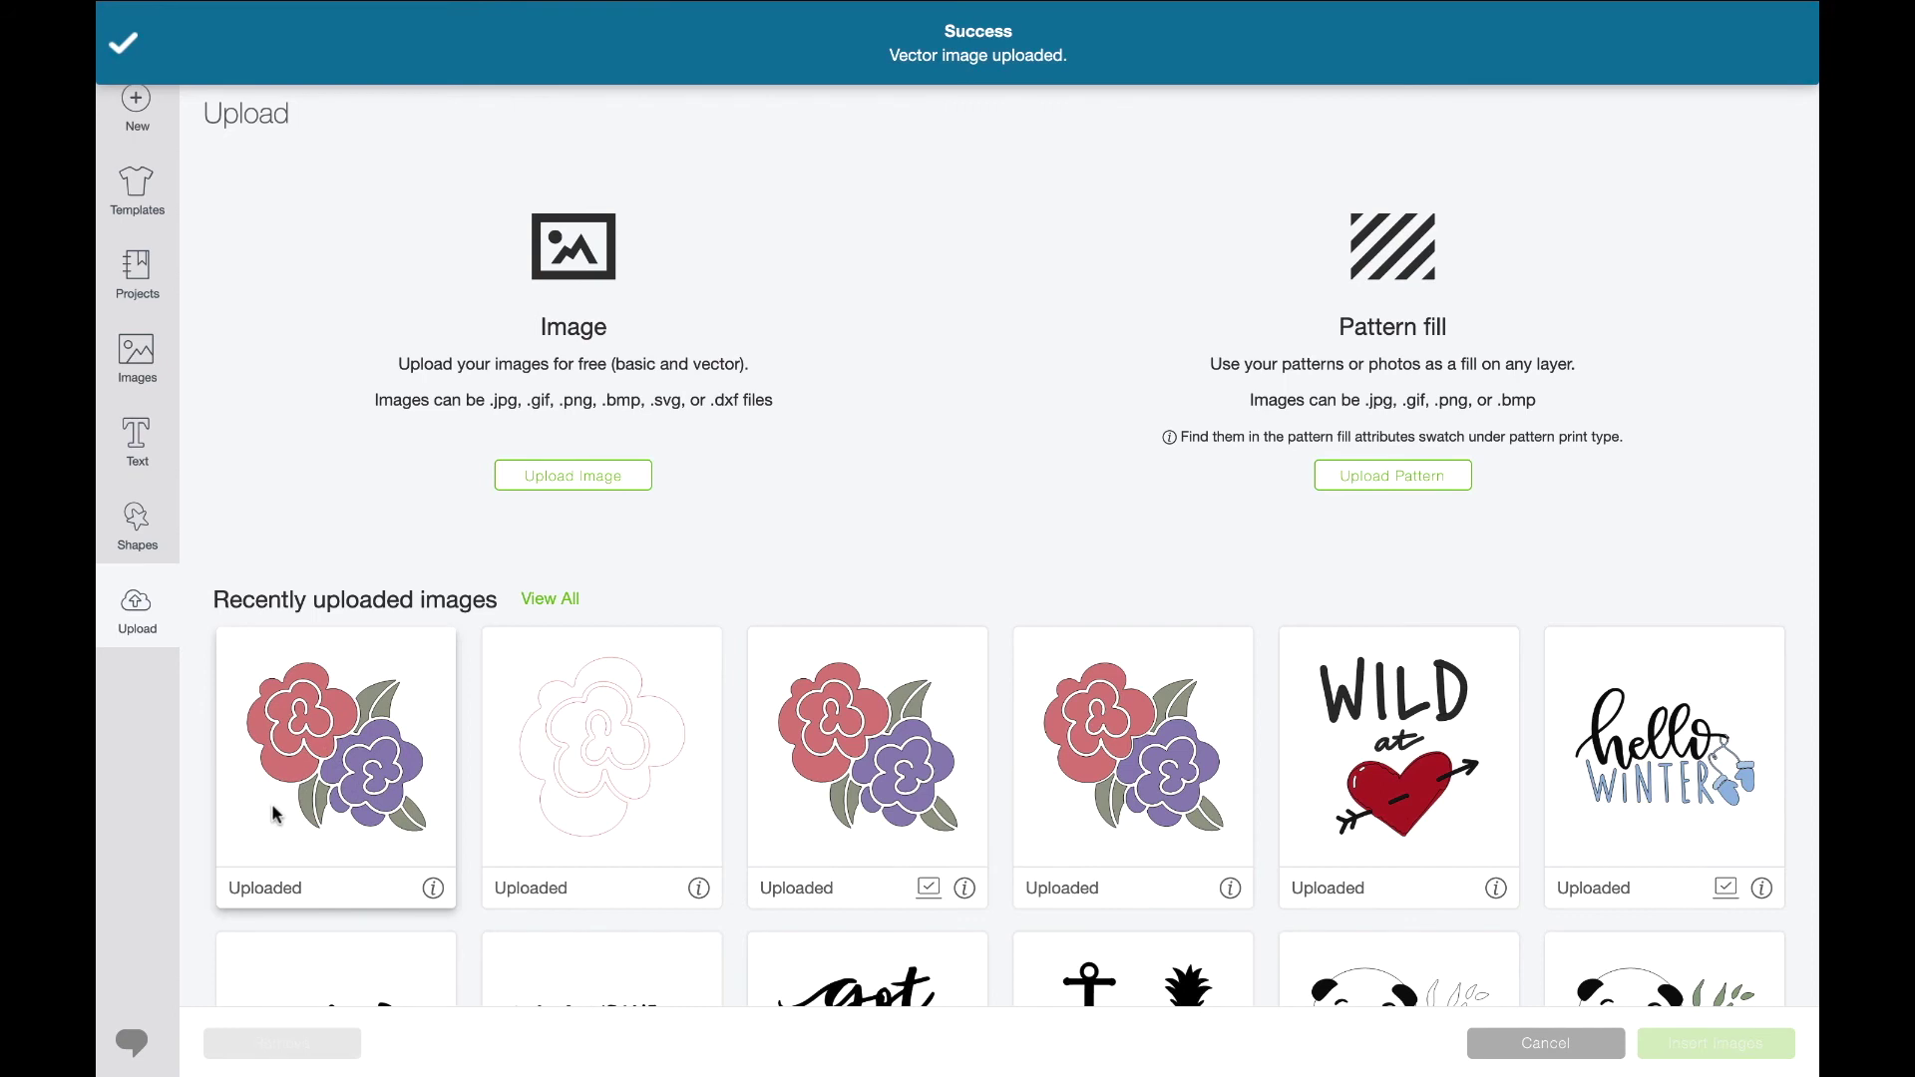
pyautogui.click(271, 804)
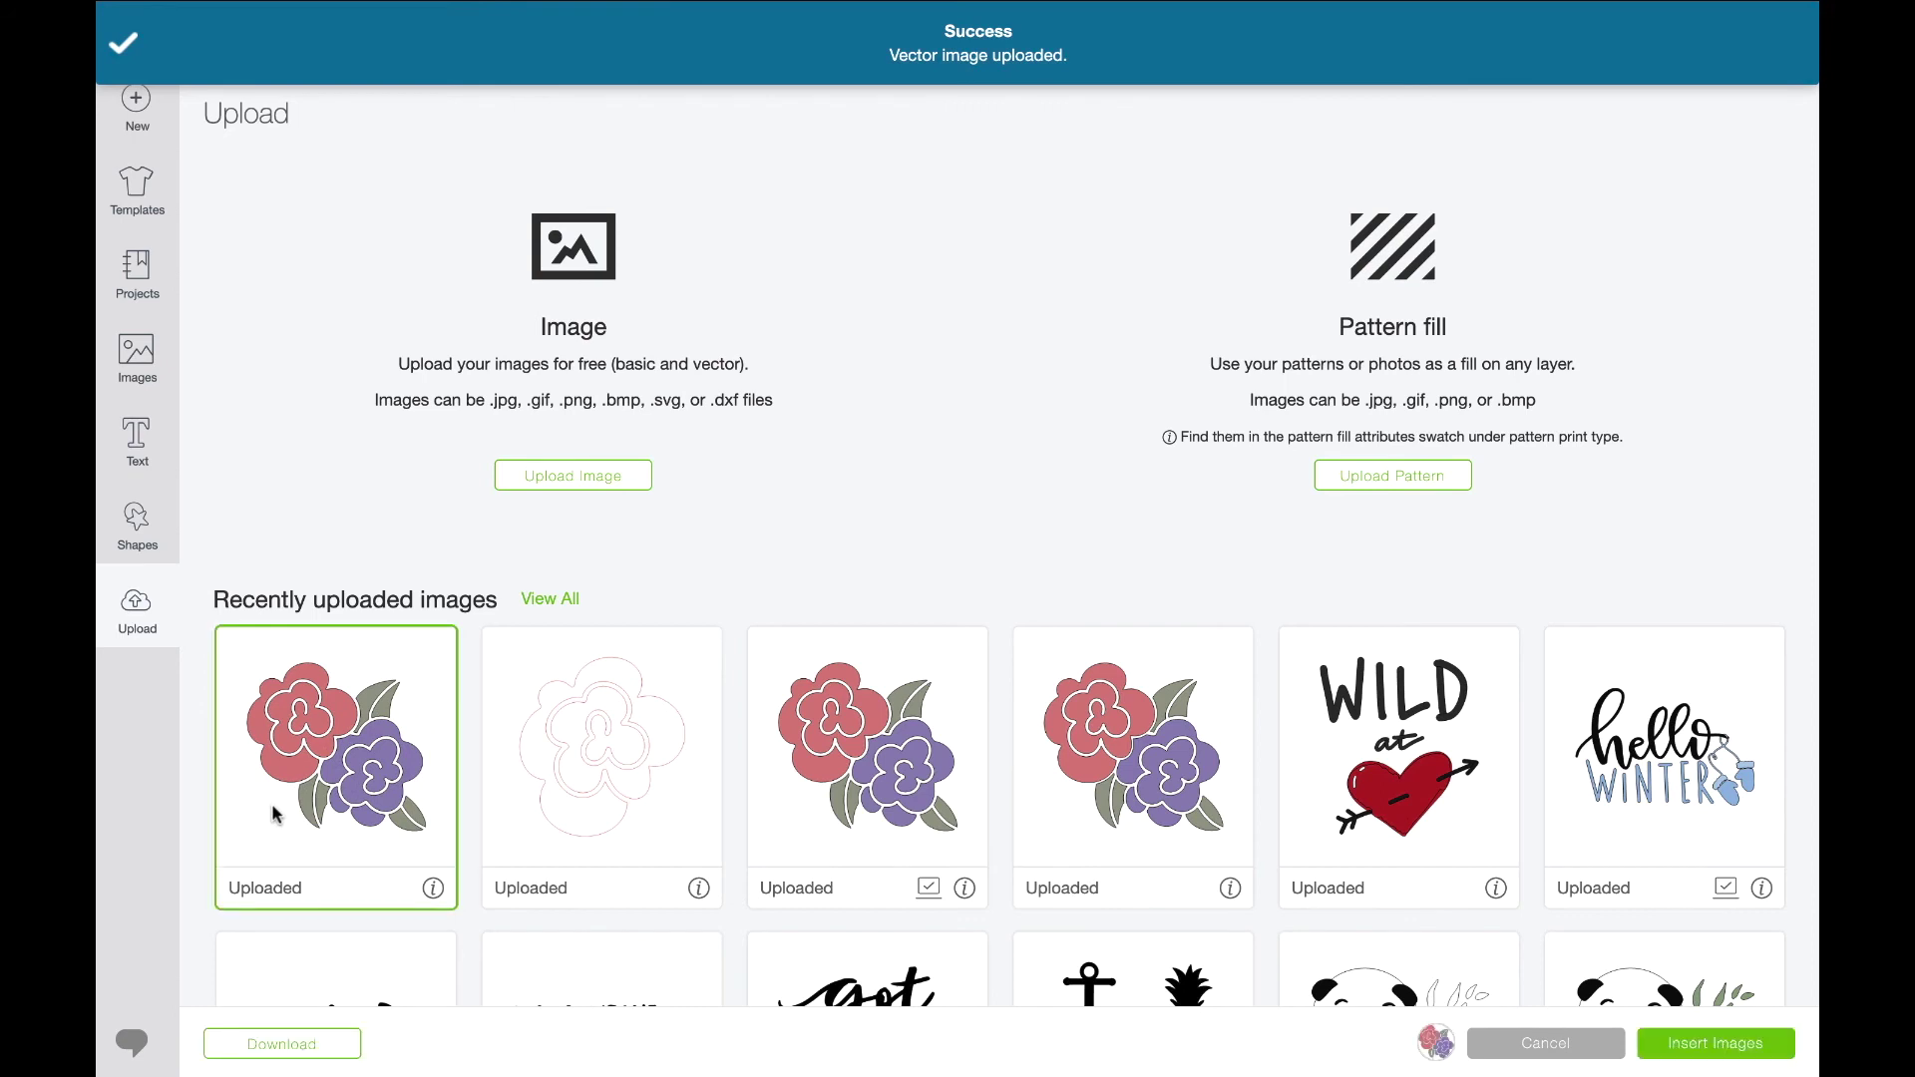
pyautogui.click(1716, 1045)
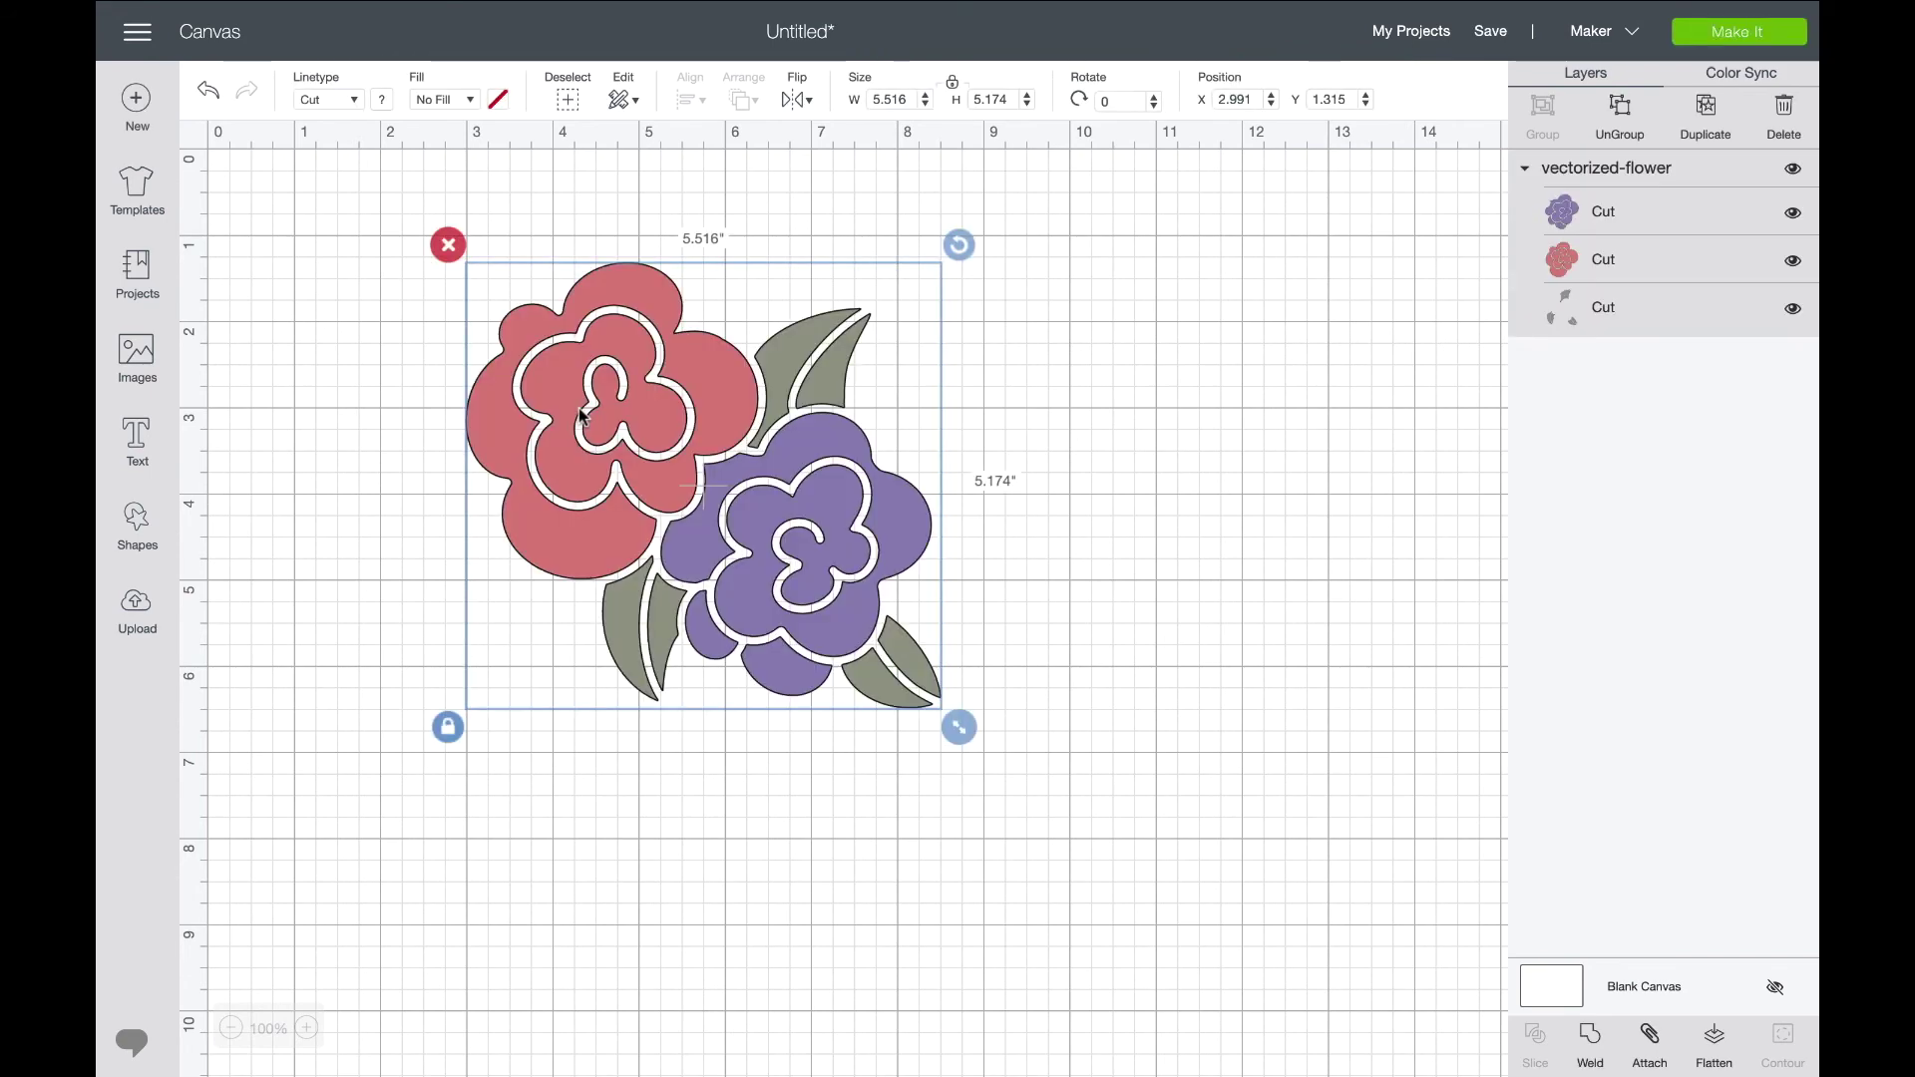
pyautogui.moveTo(828, 588); pyautogui.dragTo(577, 492)
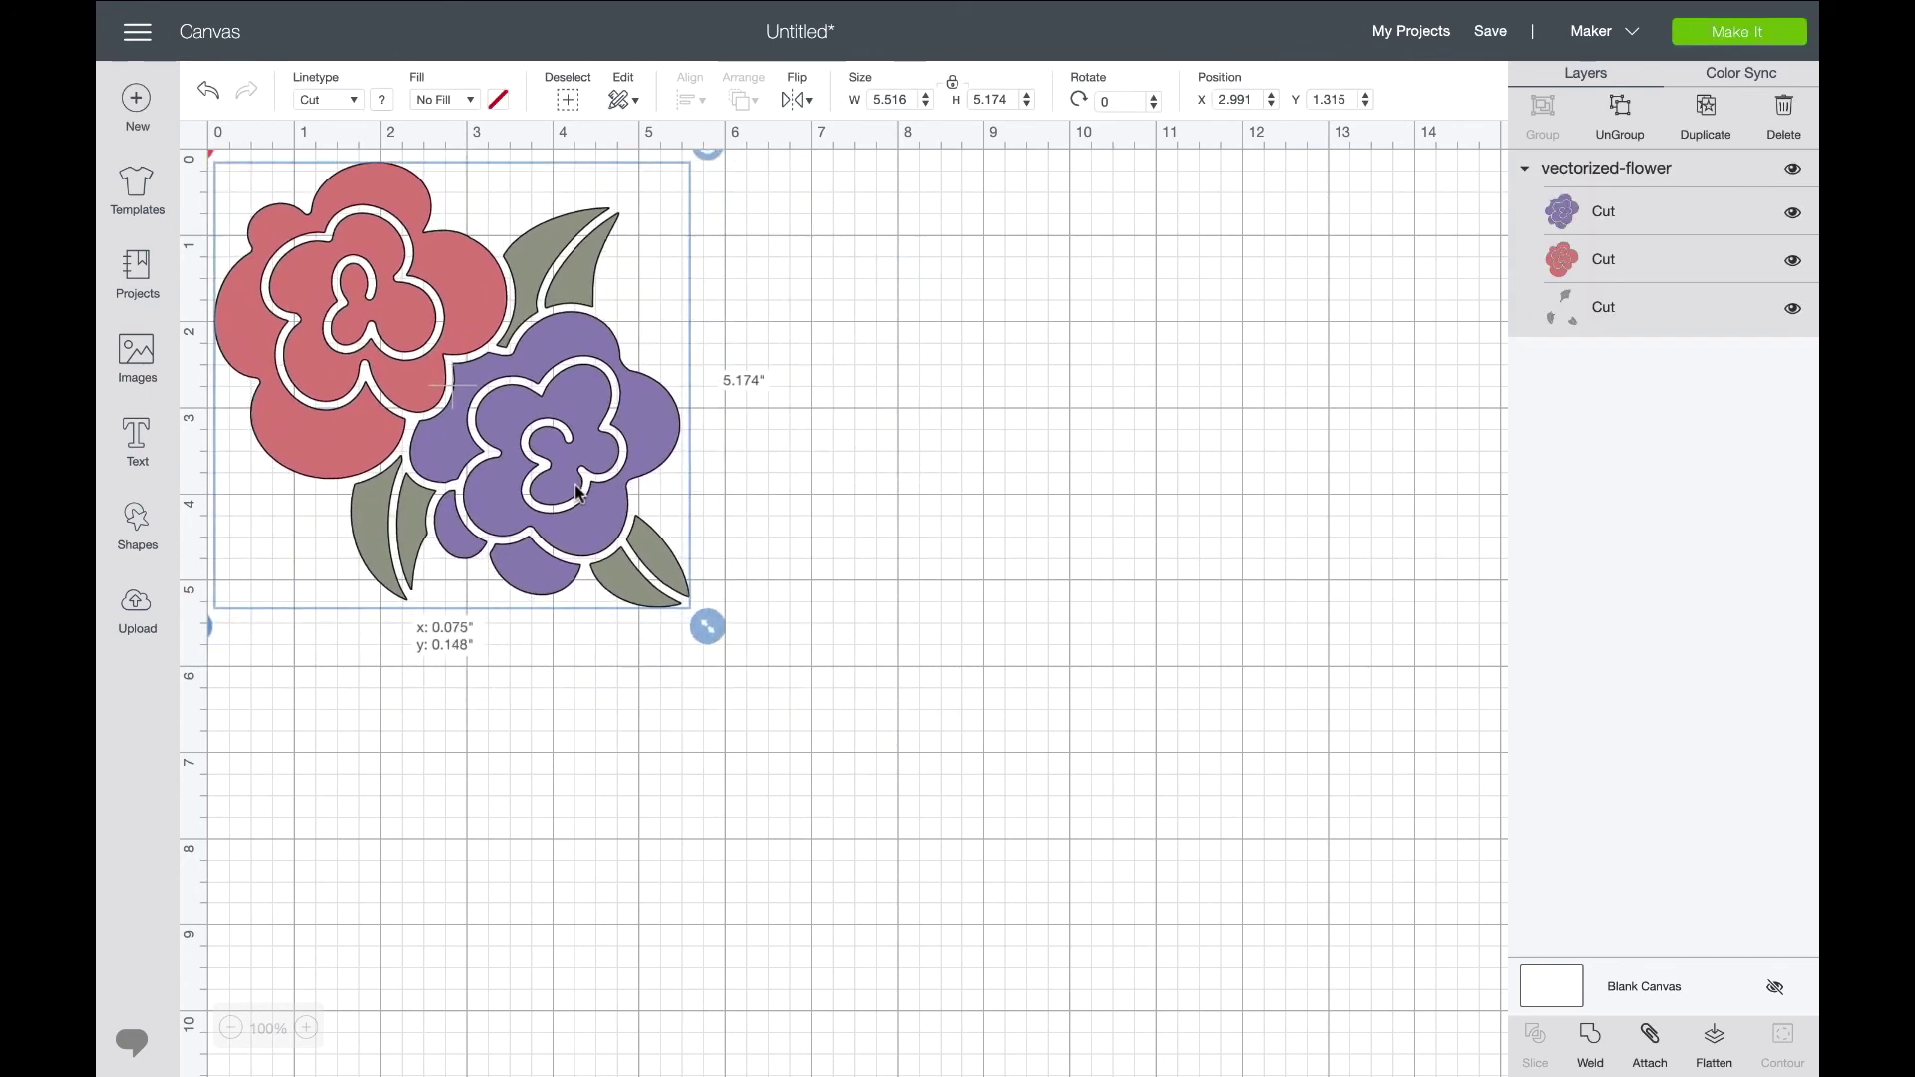
pyautogui.click(783, 771)
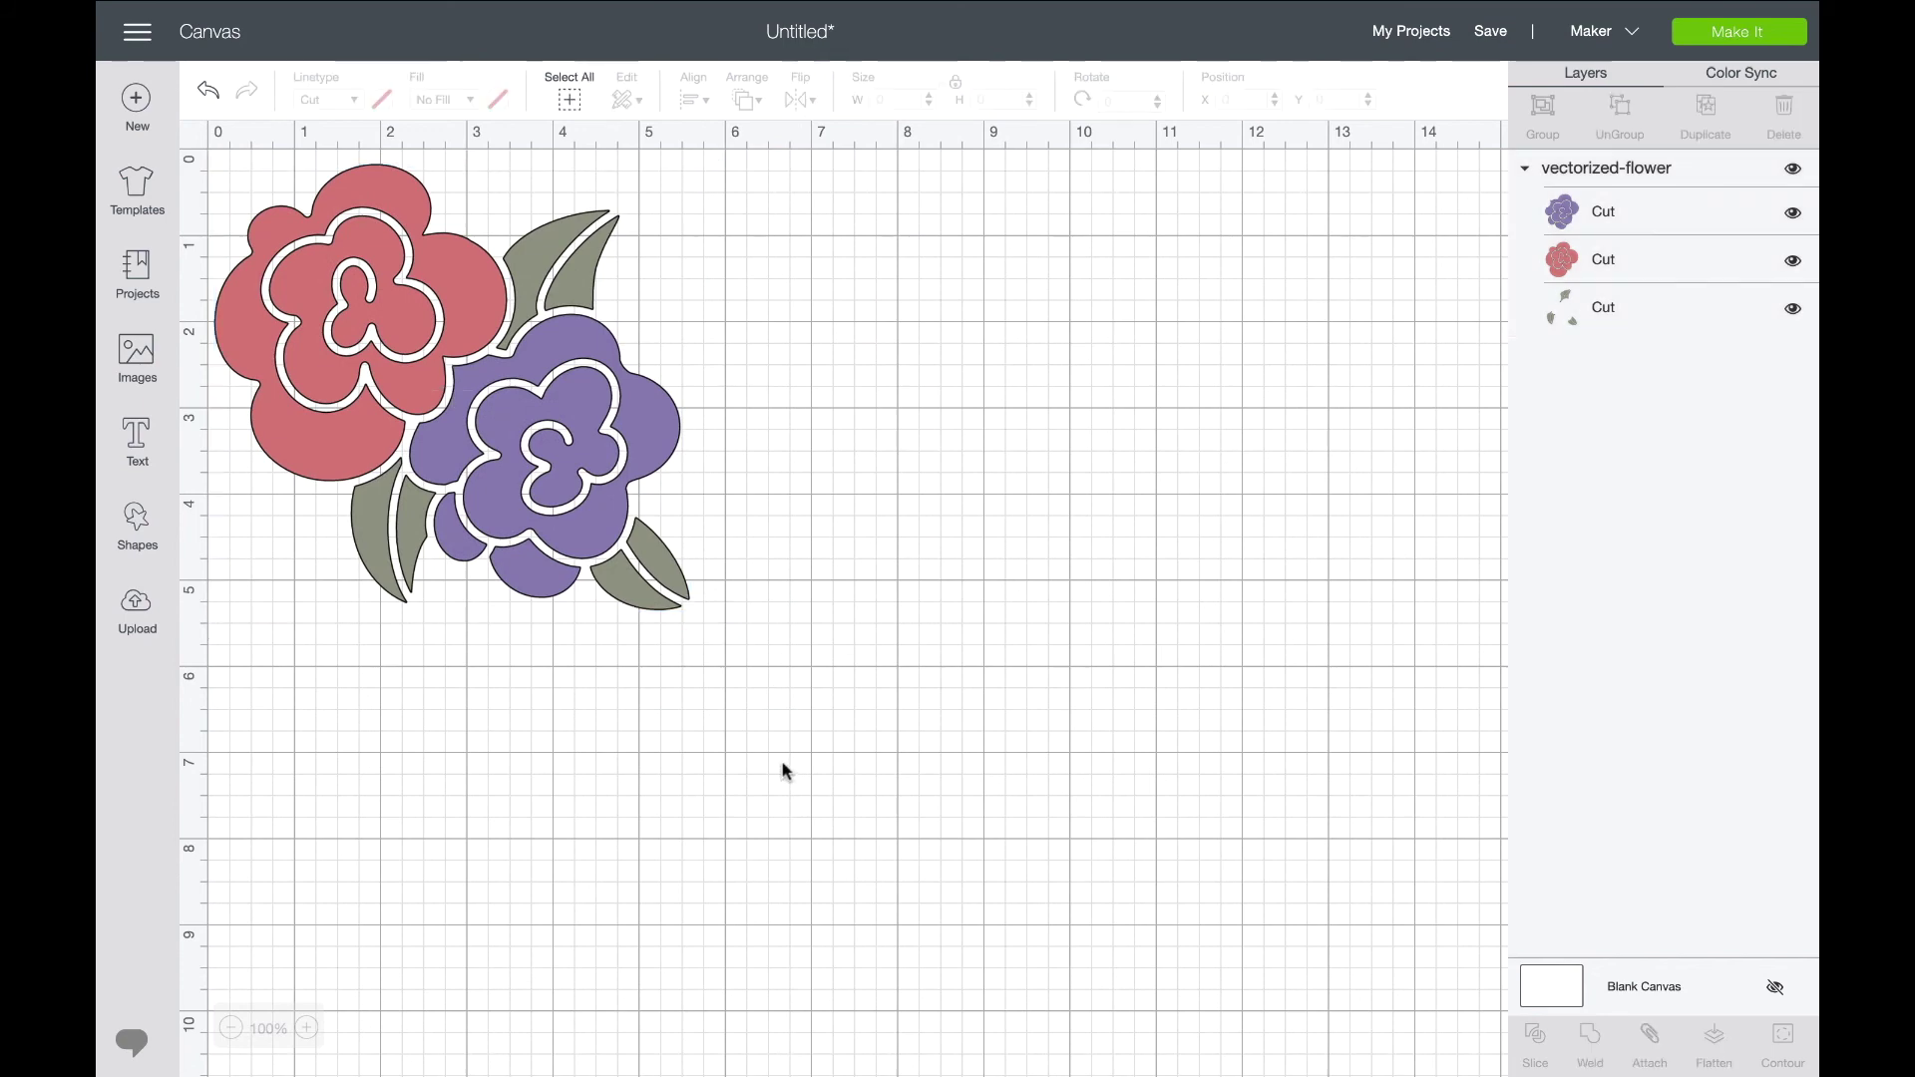
pyautogui.click(1726, 211)
pyautogui.click(1696, 258)
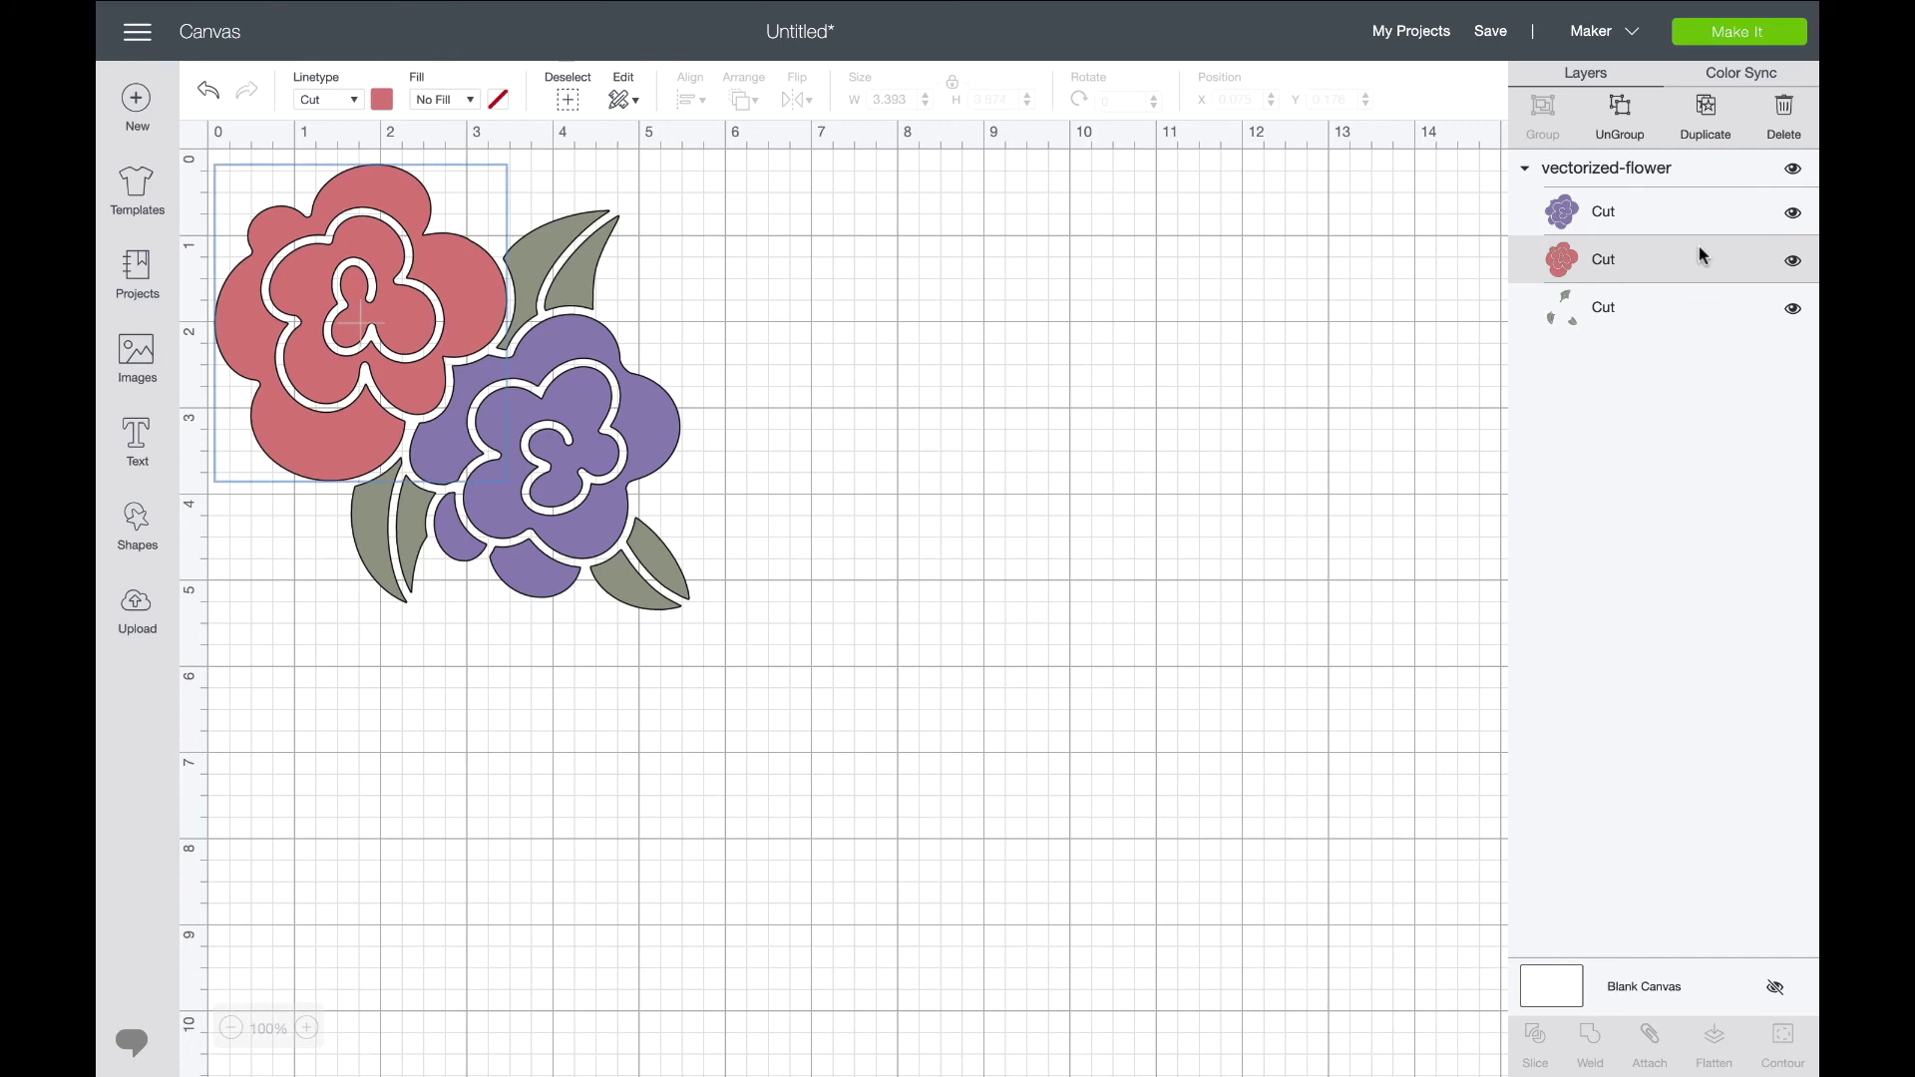
pyautogui.click(1686, 315)
pyautogui.click(1680, 279)
pyautogui.click(1710, 210)
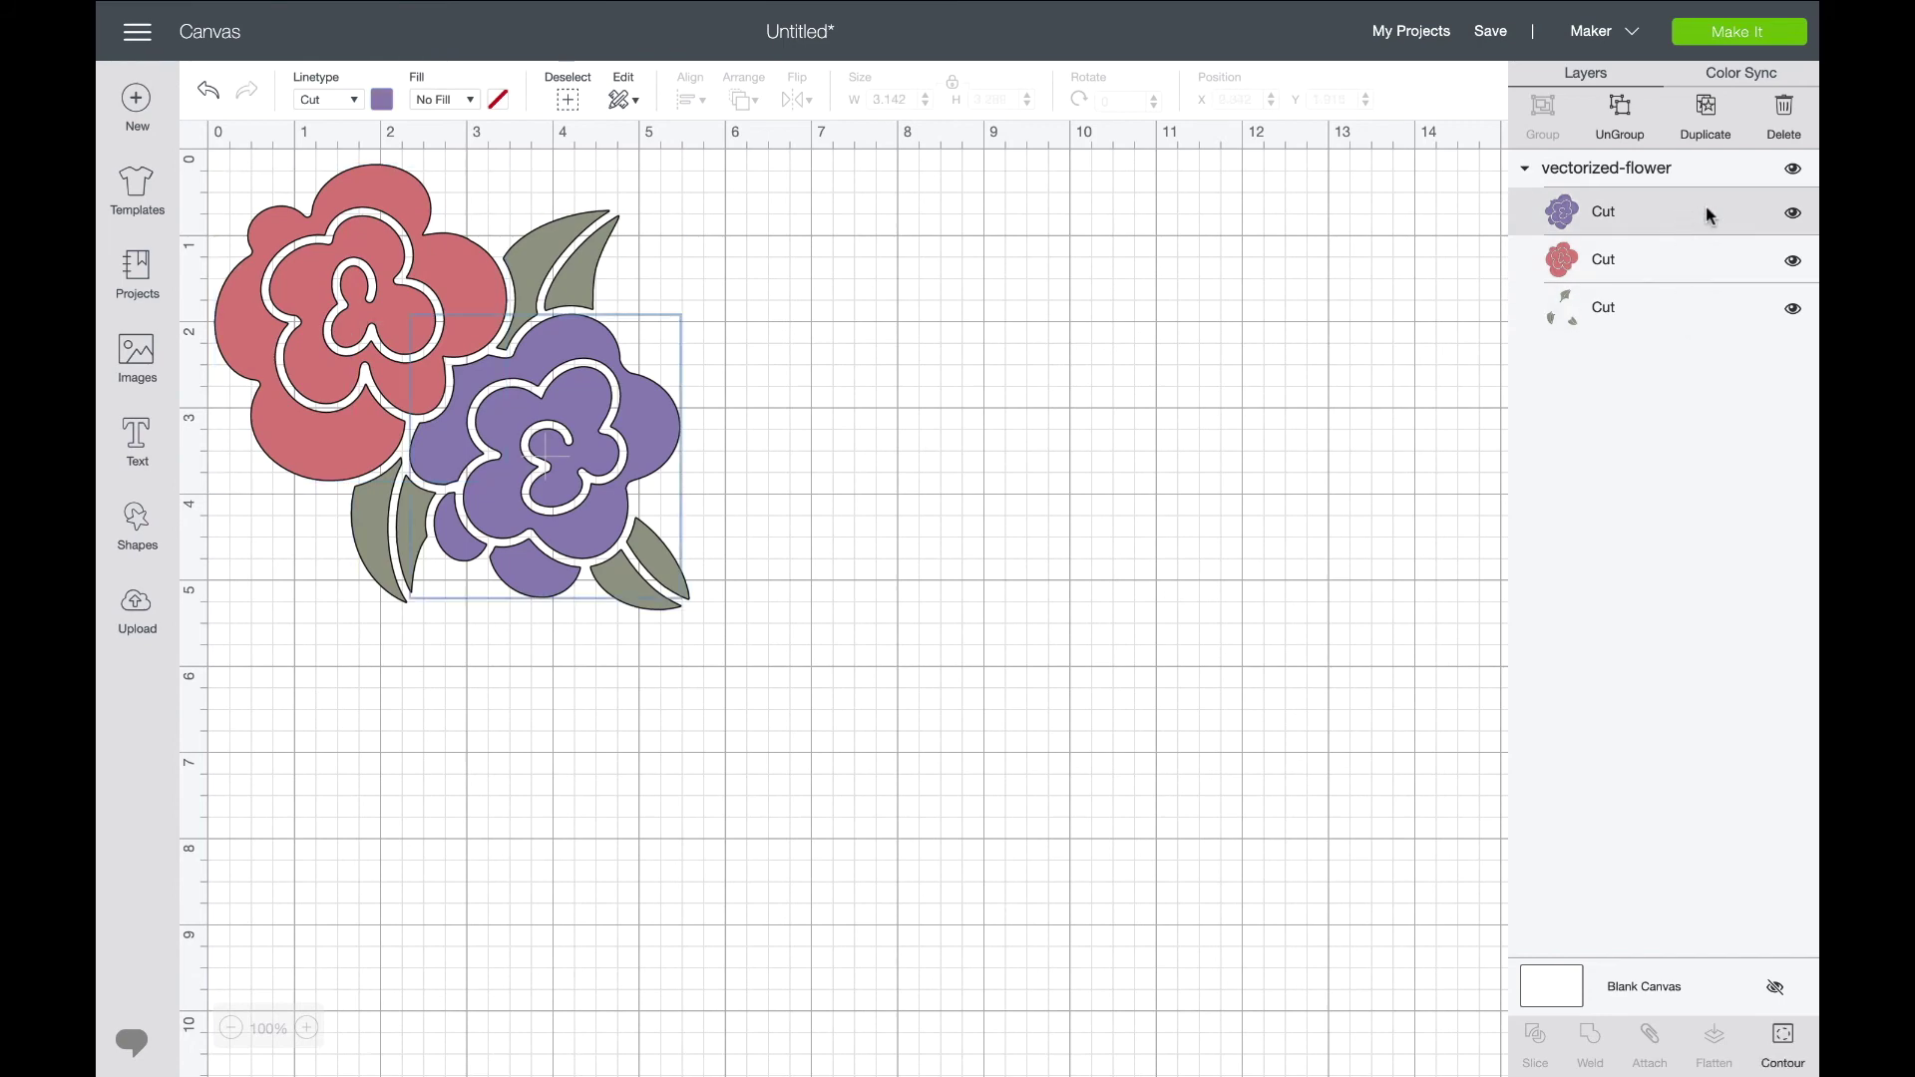
pyautogui.click(1793, 214)
pyautogui.click(1792, 224)
pyautogui.click(1788, 262)
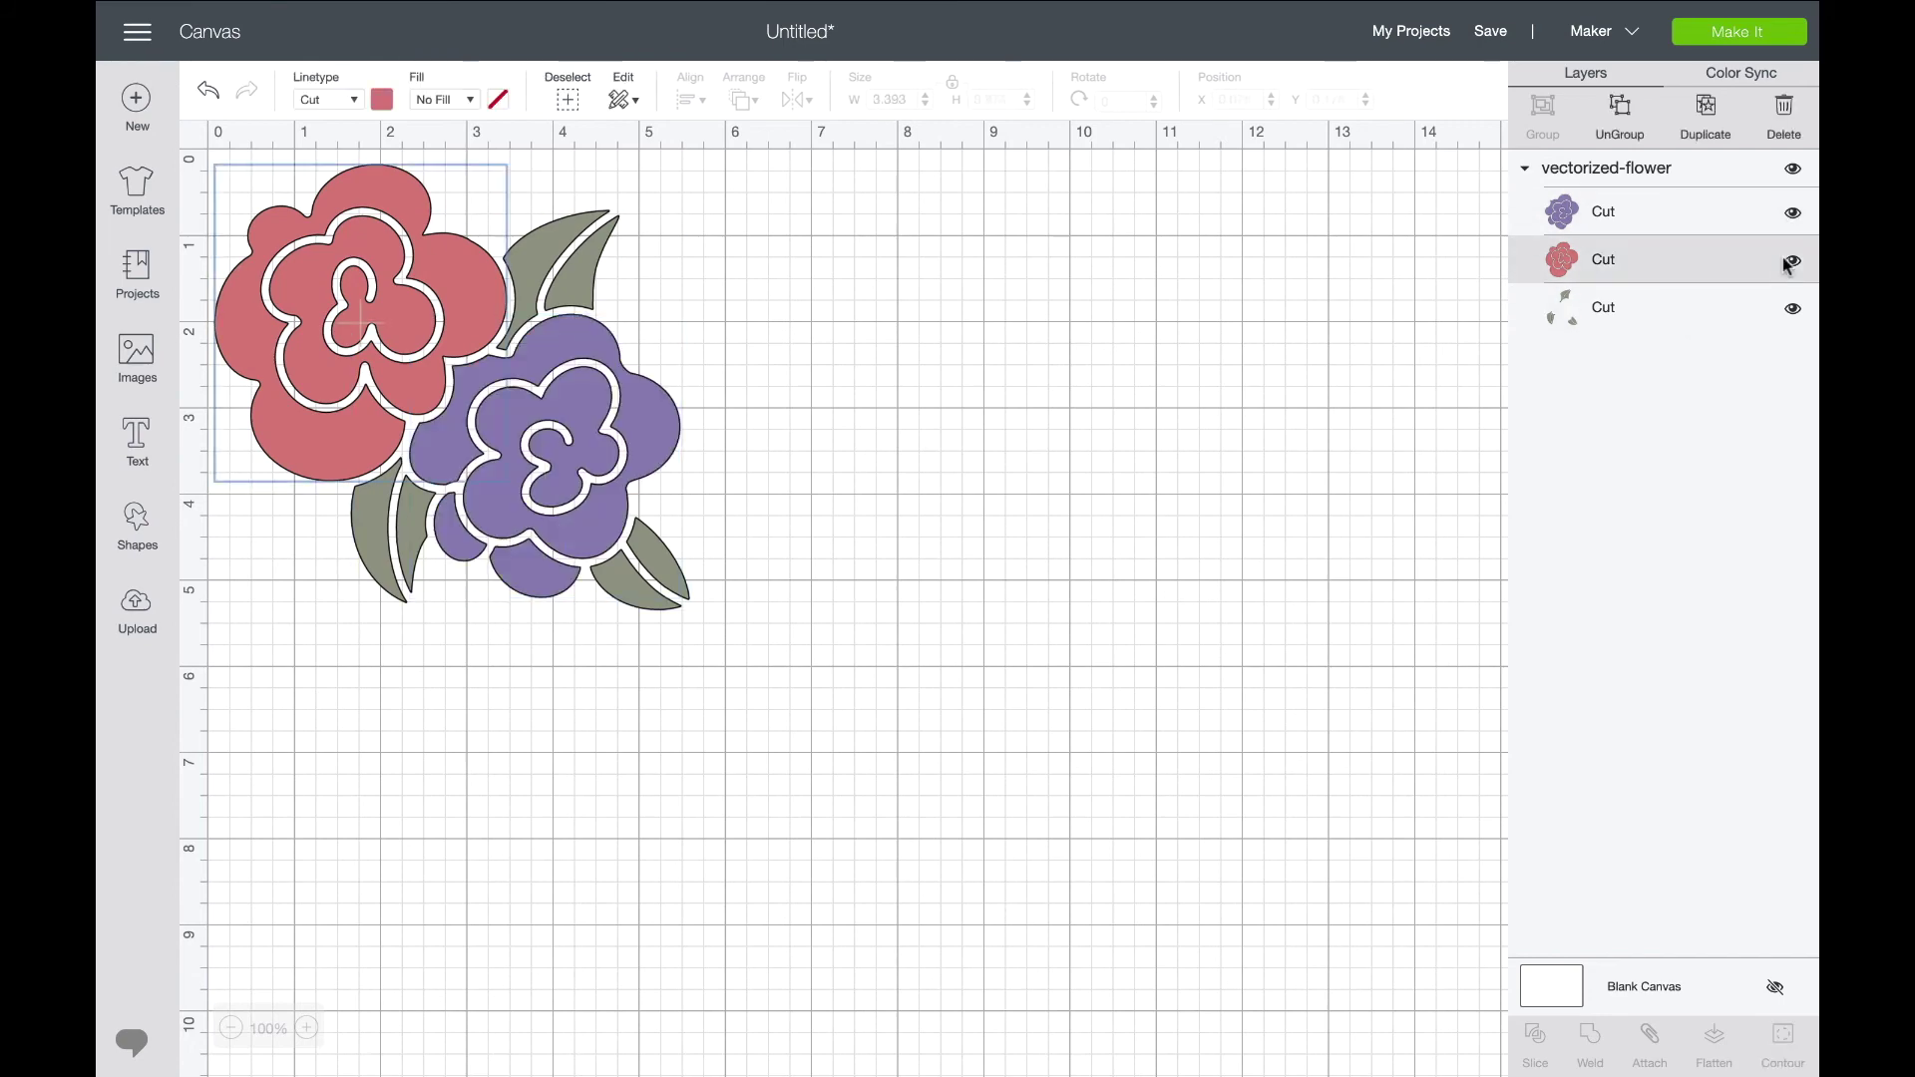
pyautogui.click(1791, 263)
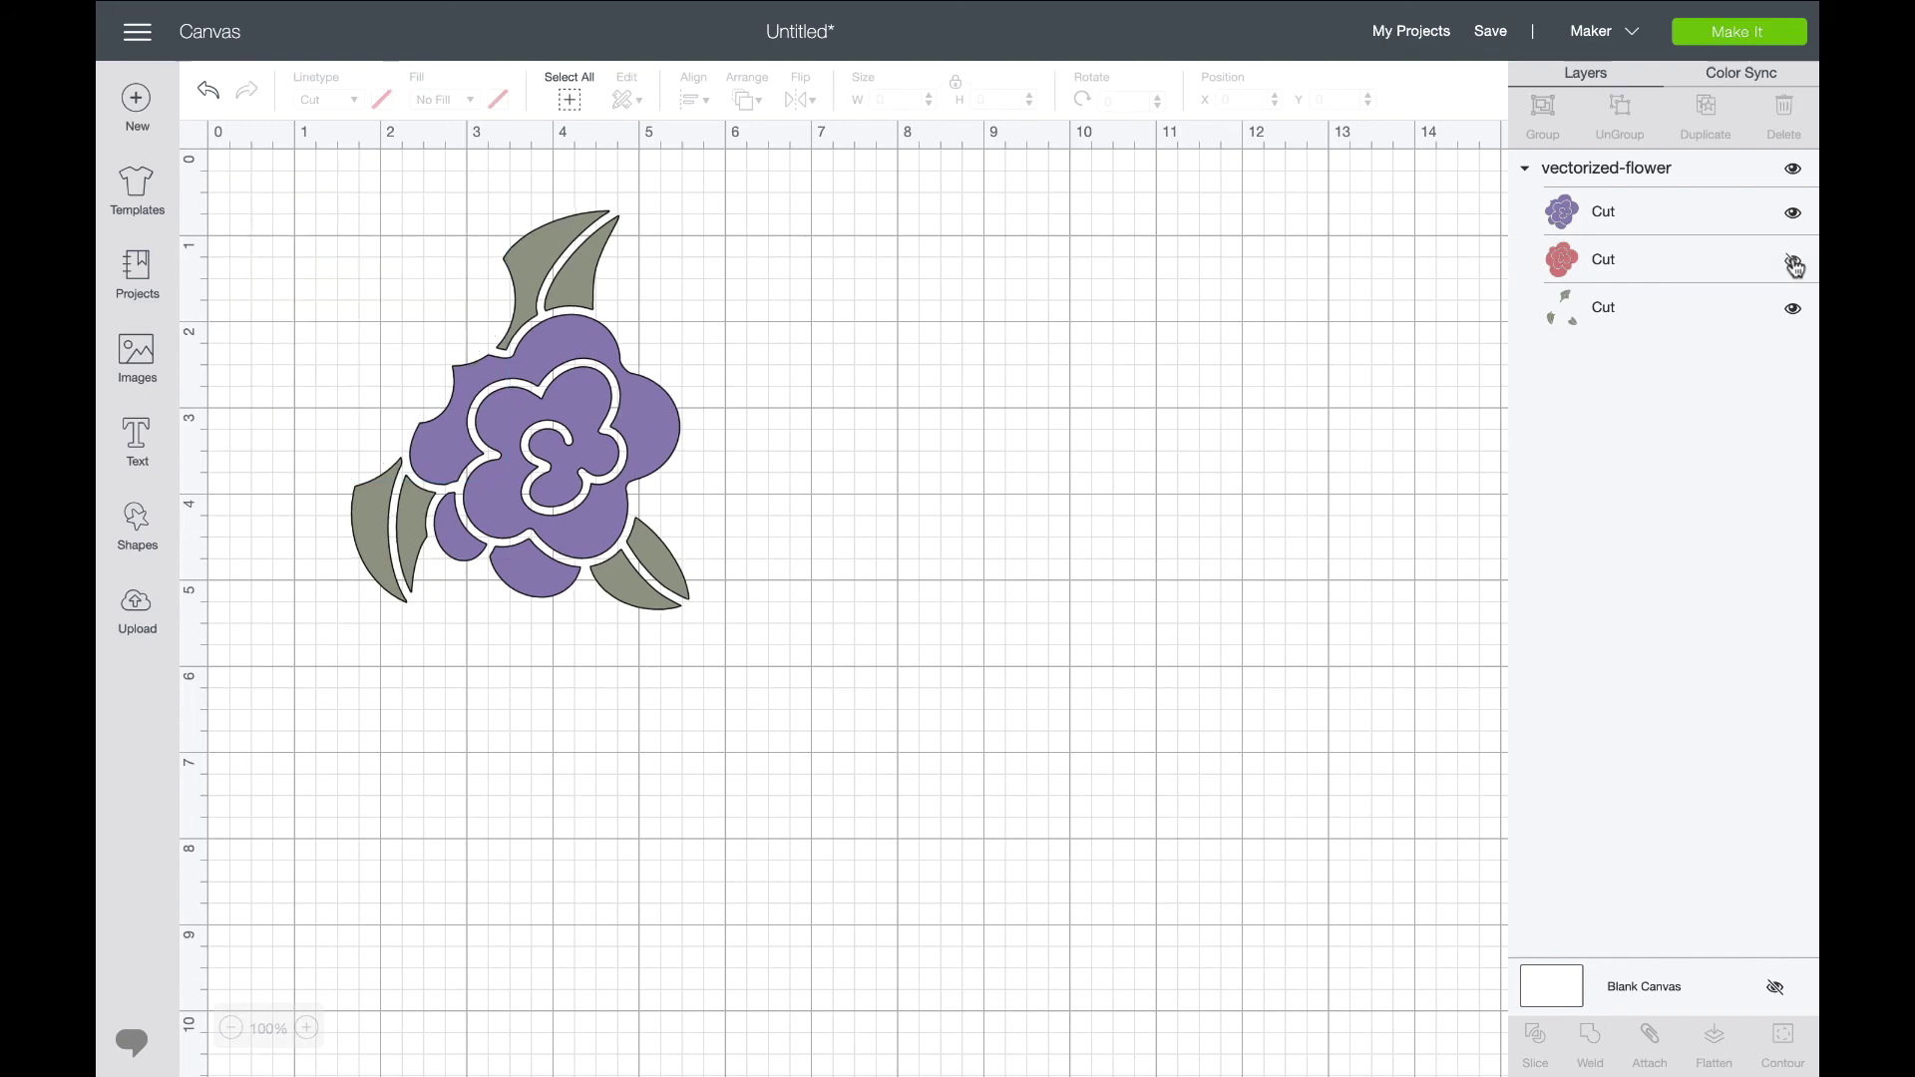
pyautogui.click(1792, 263)
pyautogui.click(1792, 308)
pyautogui.click(1793, 311)
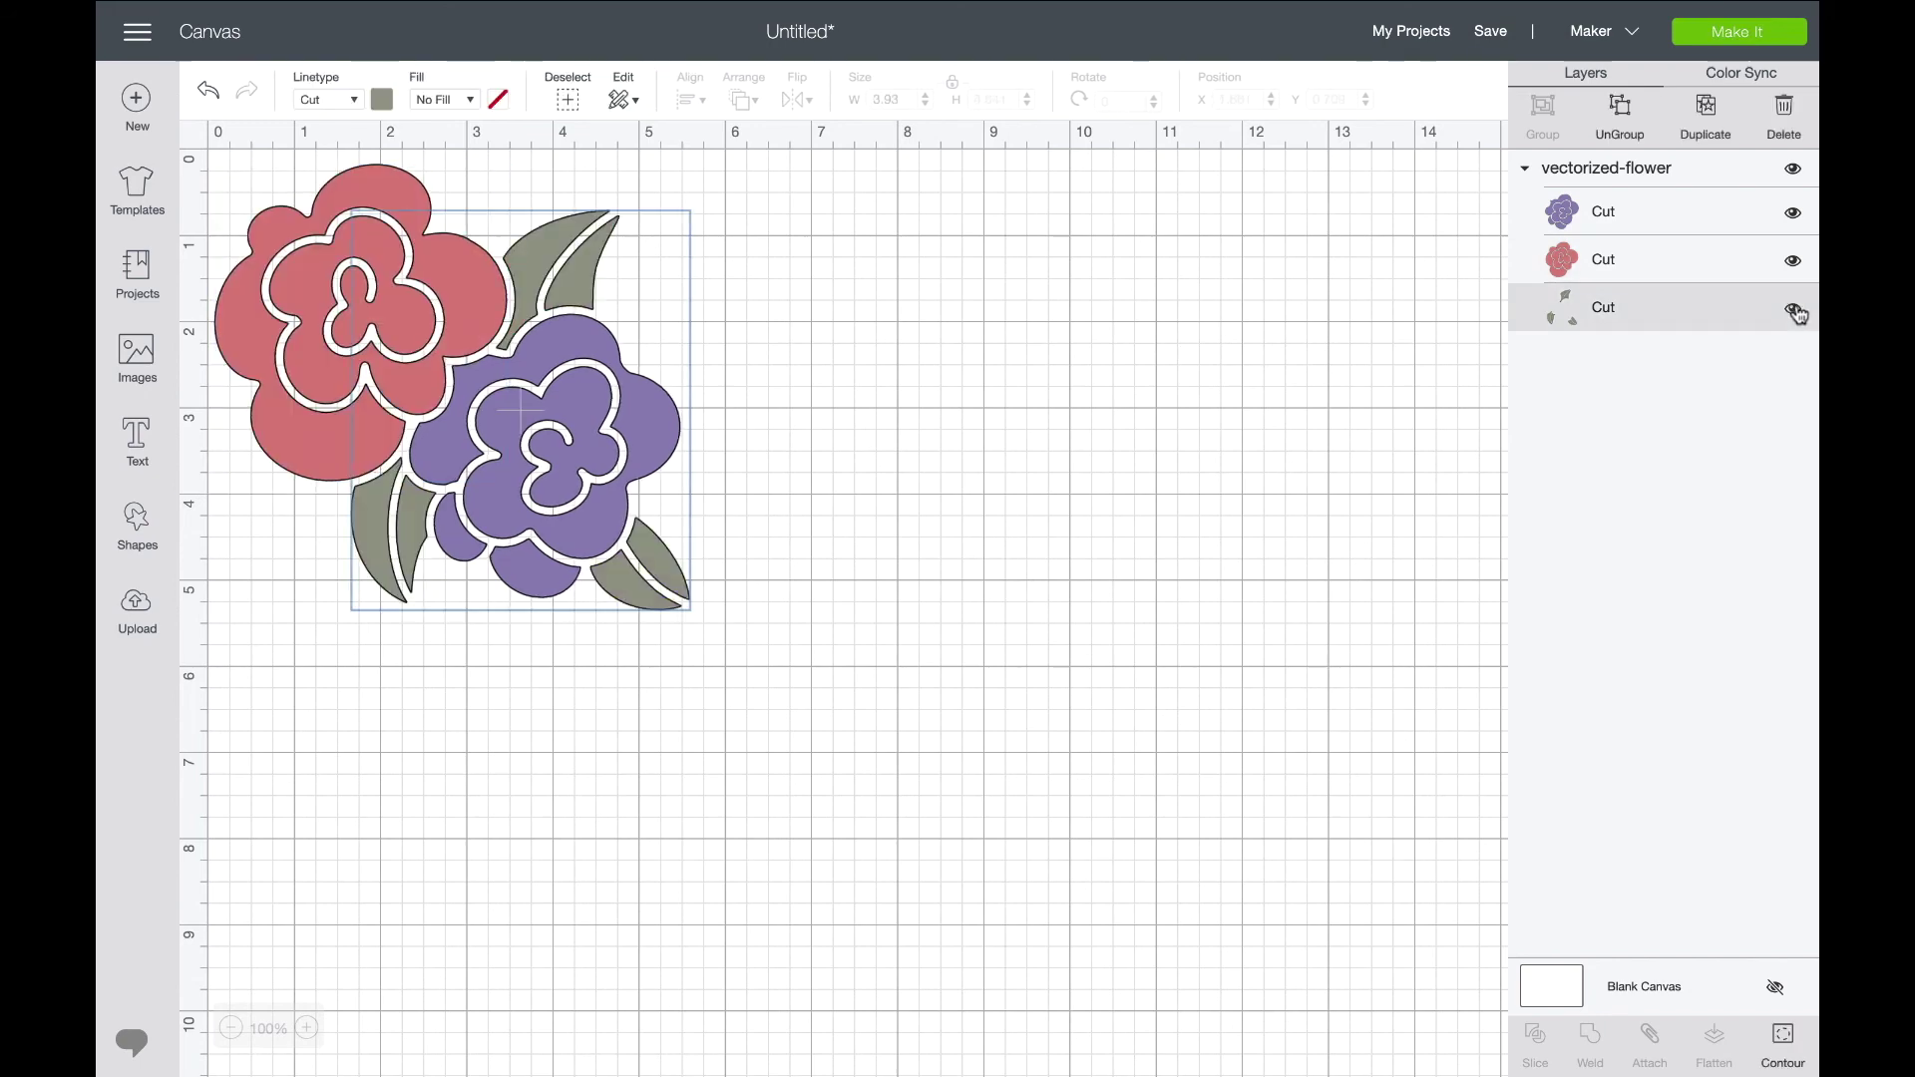
pyautogui.click(1743, 231)
pyautogui.click(1734, 262)
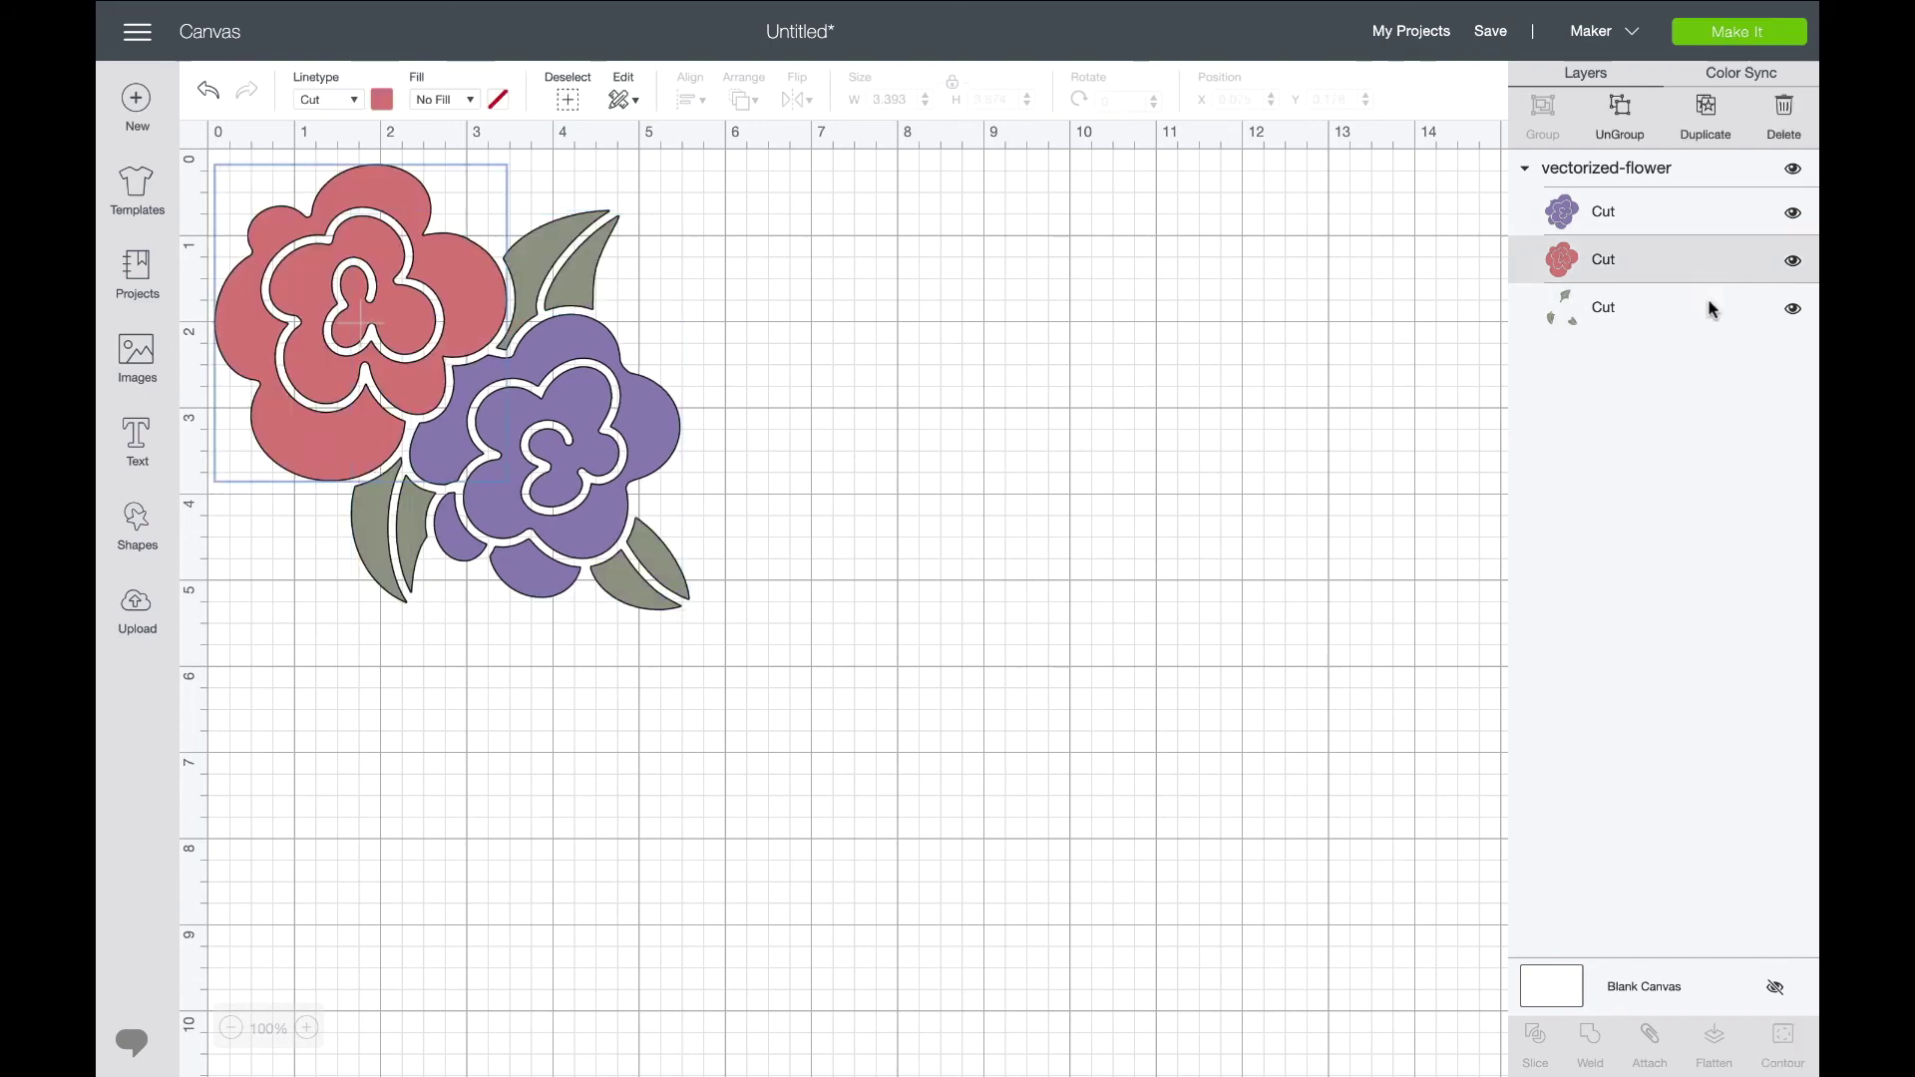
pyautogui.click(1706, 315)
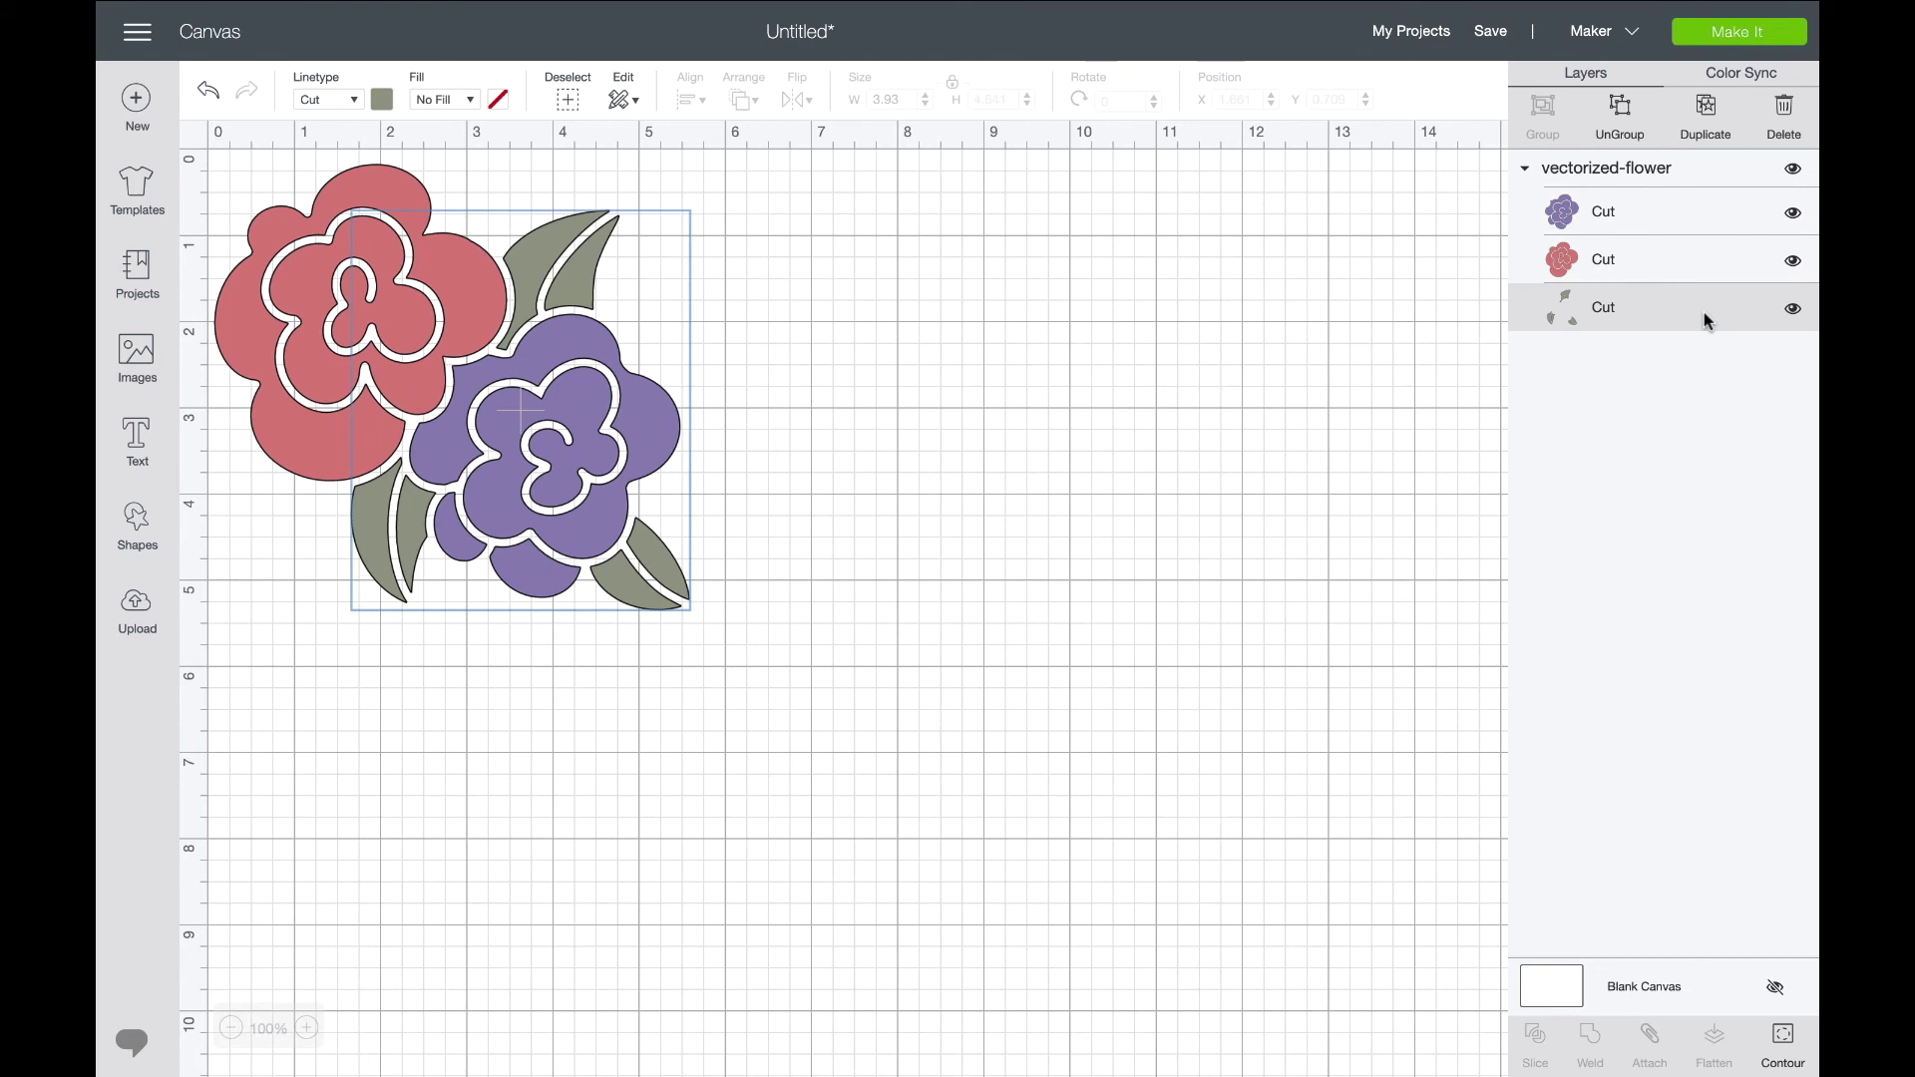
pyautogui.click(1675, 228)
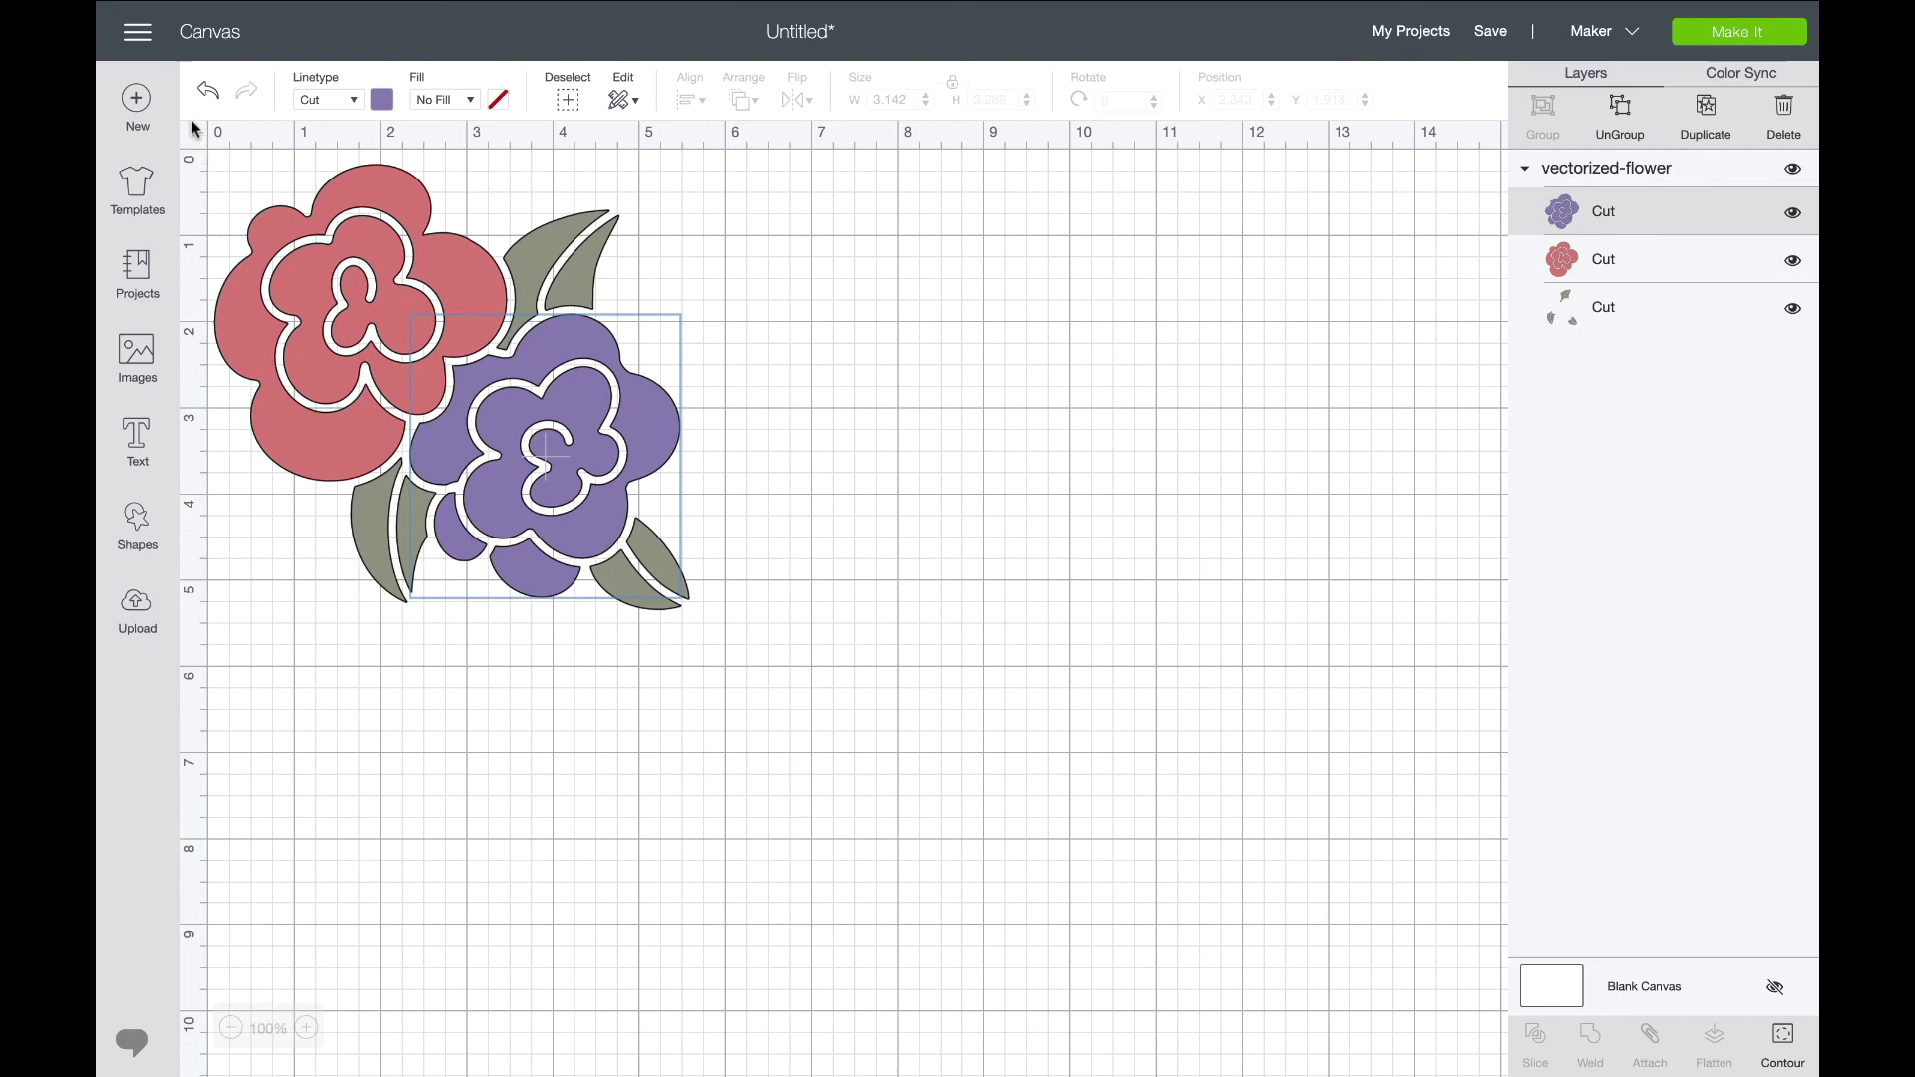
# - Recolour the purple flower blue and the red flower light blue
pyautogui.click(382, 99)
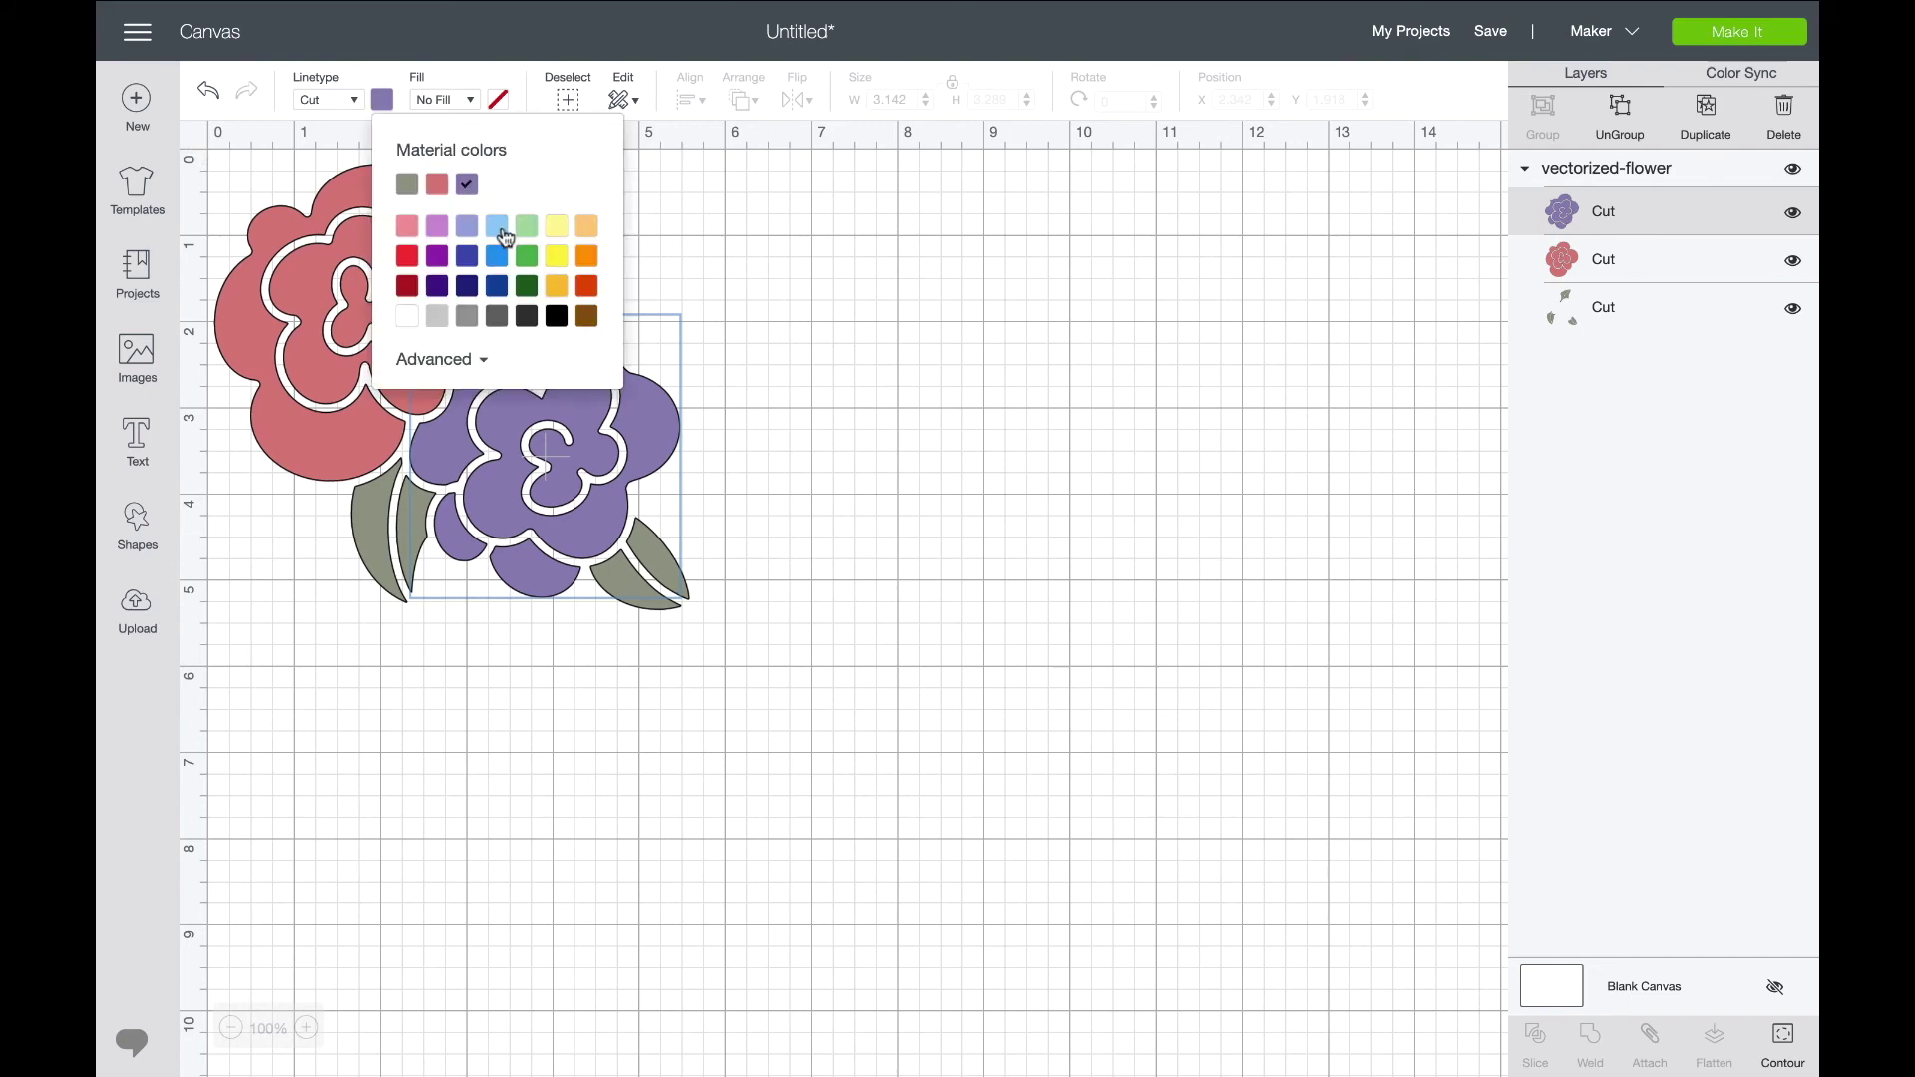
pyautogui.click(507, 258)
pyautogui.click(845, 327)
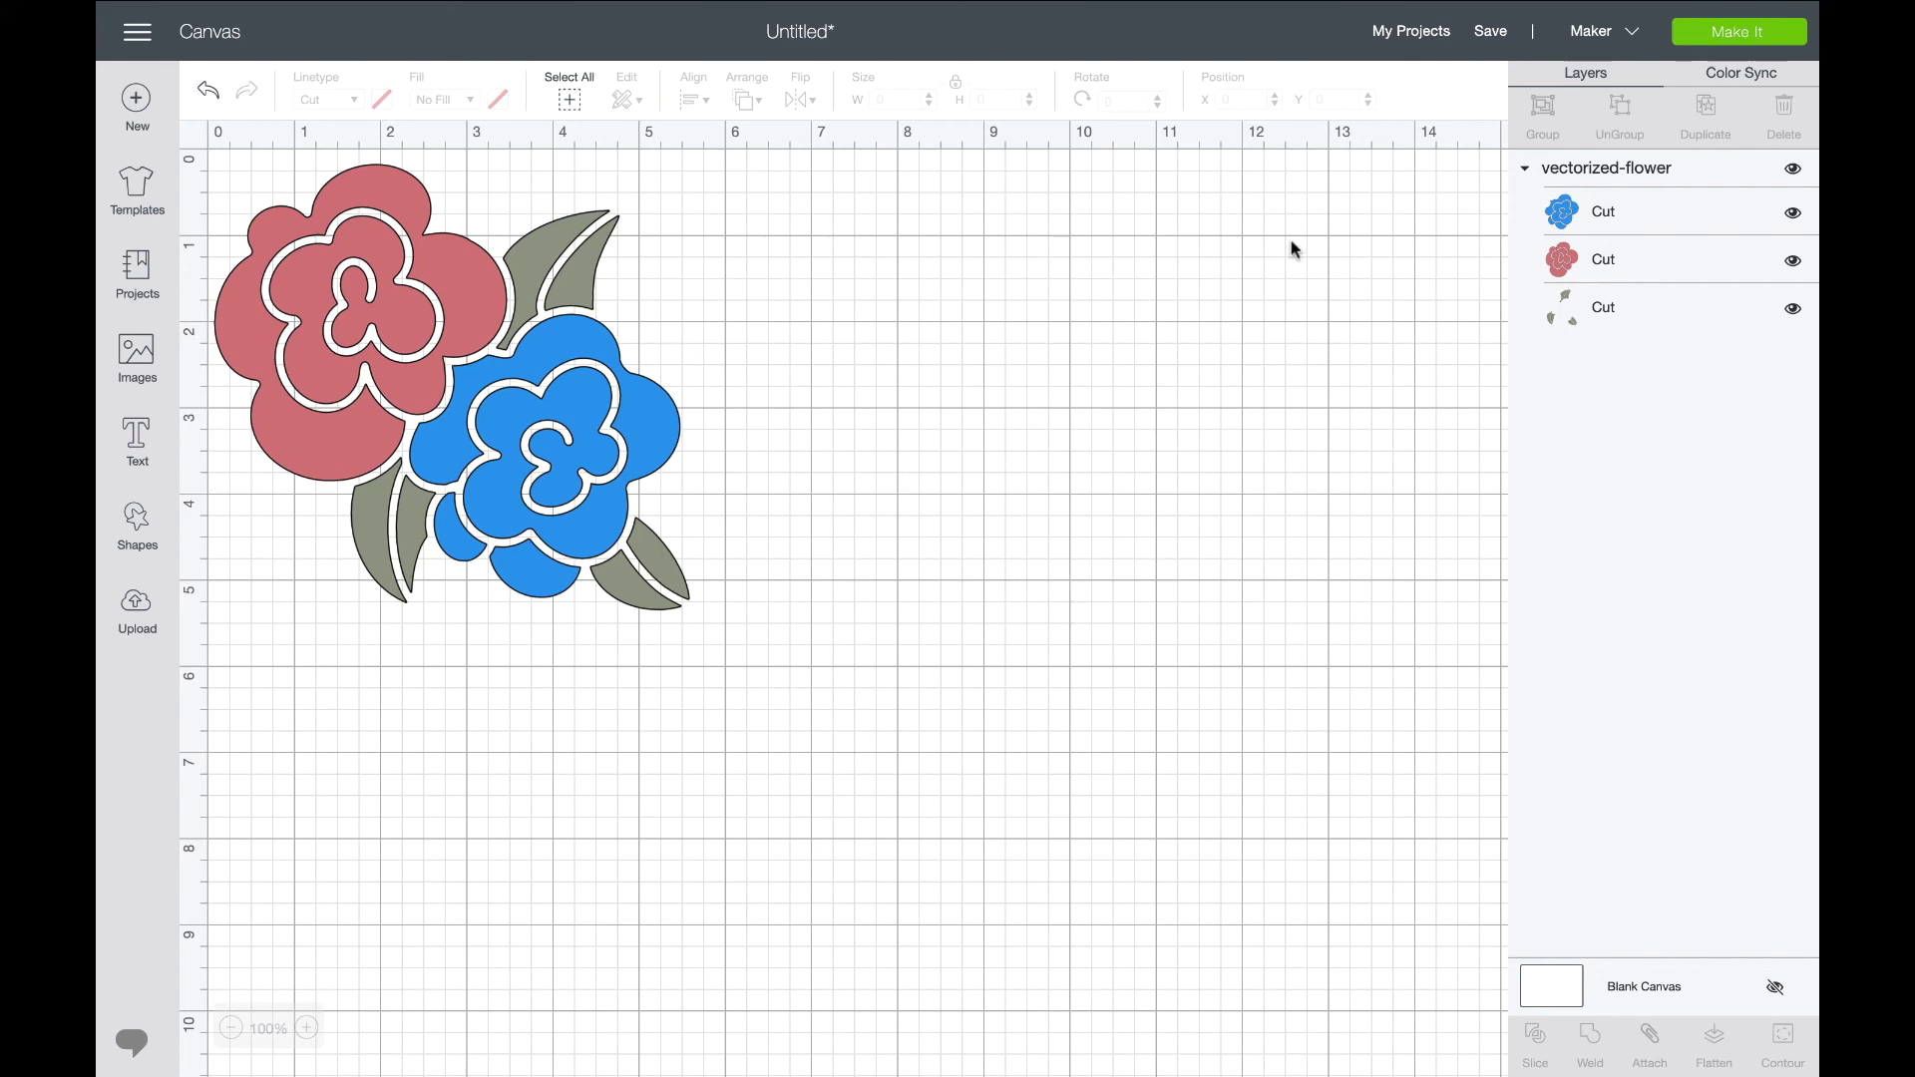
pyautogui.click(1659, 270)
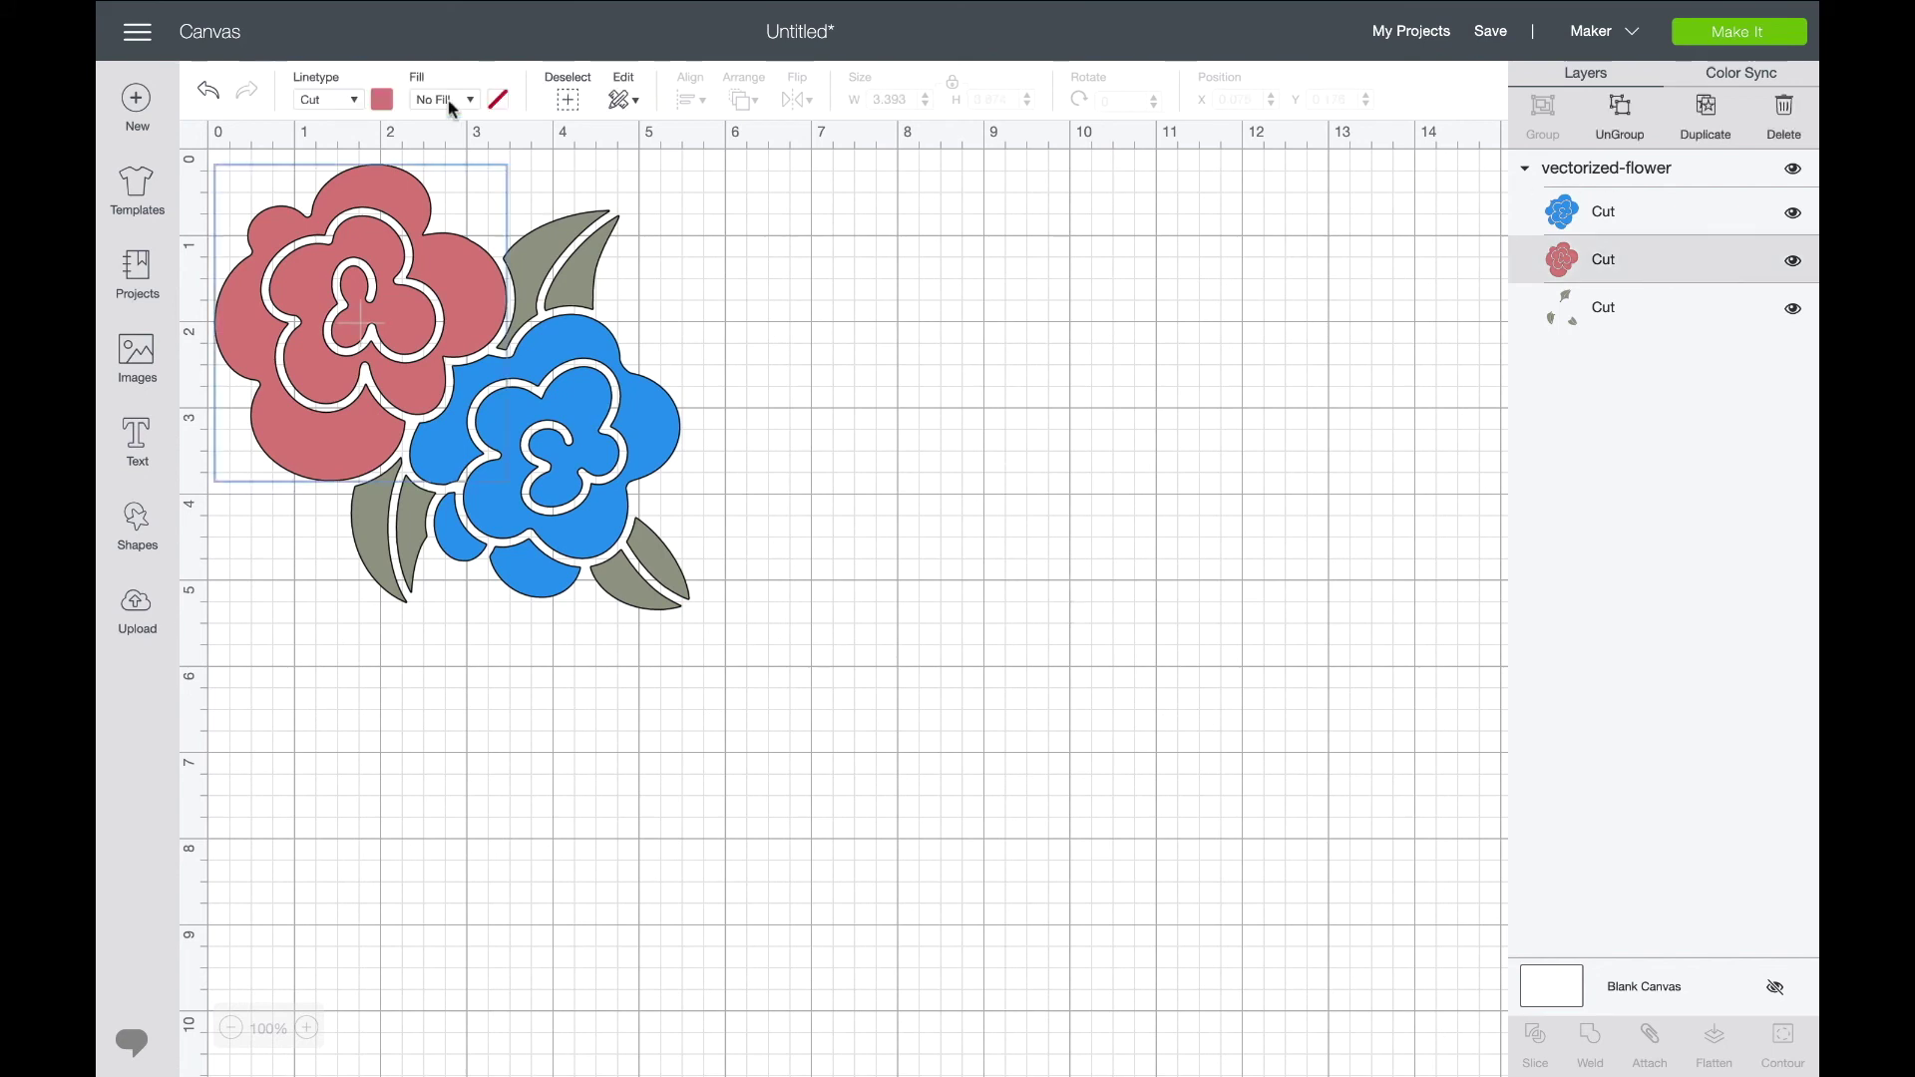
pyautogui.click(388, 99)
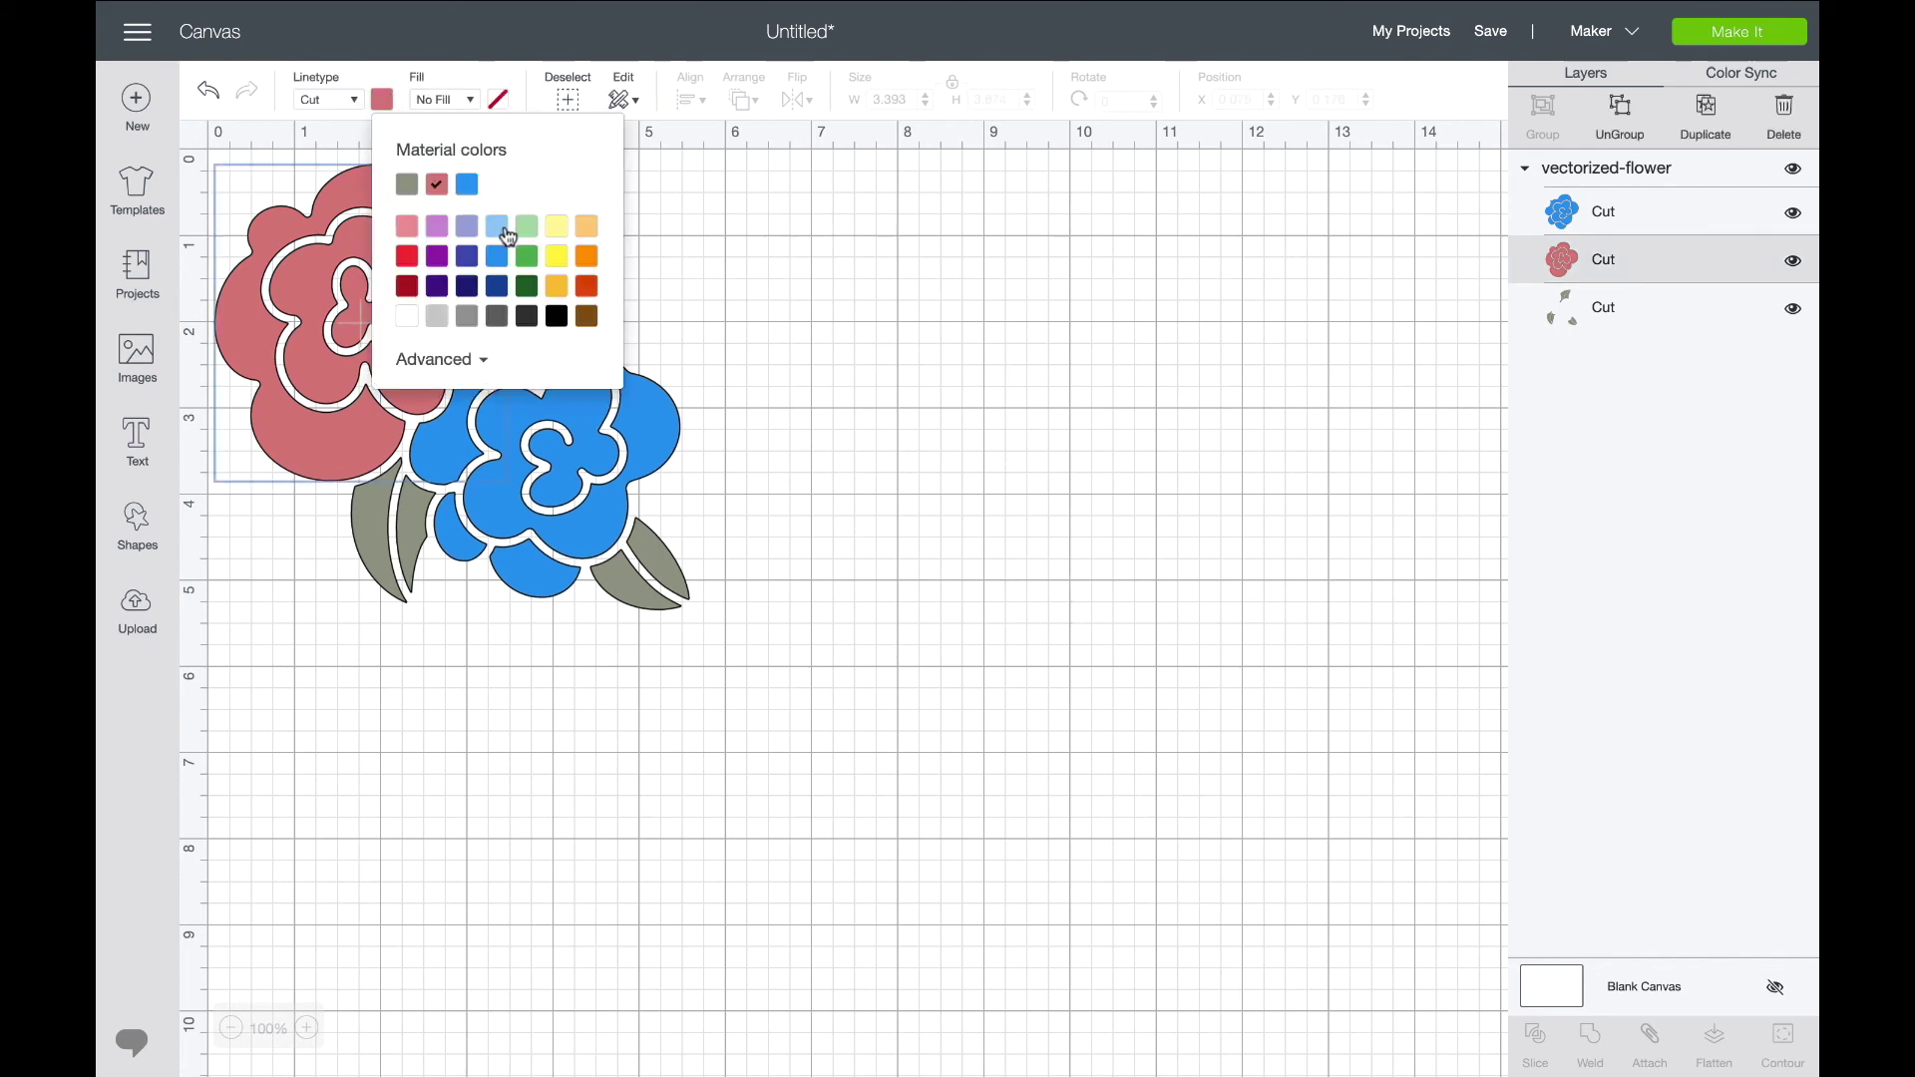
pyautogui.click(503, 228)
pyautogui.click(889, 360)
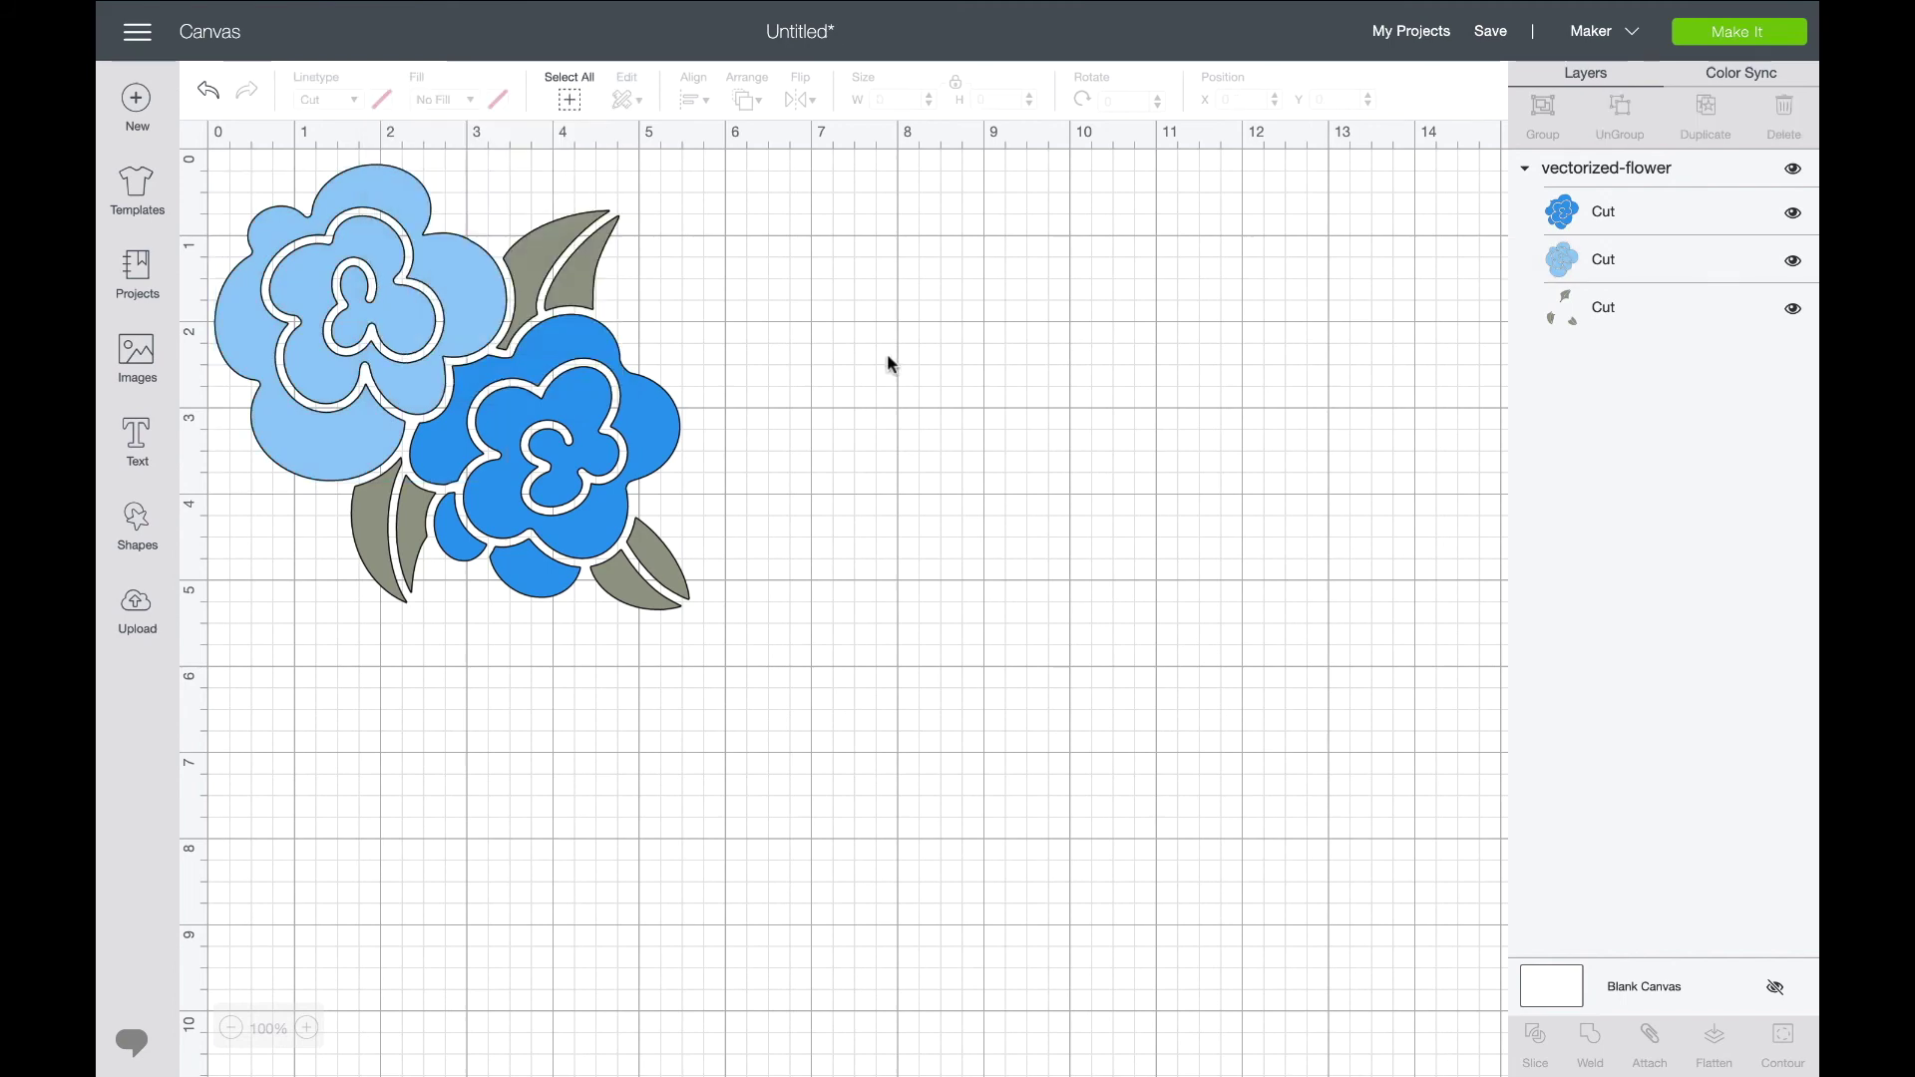
# - Recolour the leaves light green and send the design to mat preparation
pyautogui.click(1611, 311)
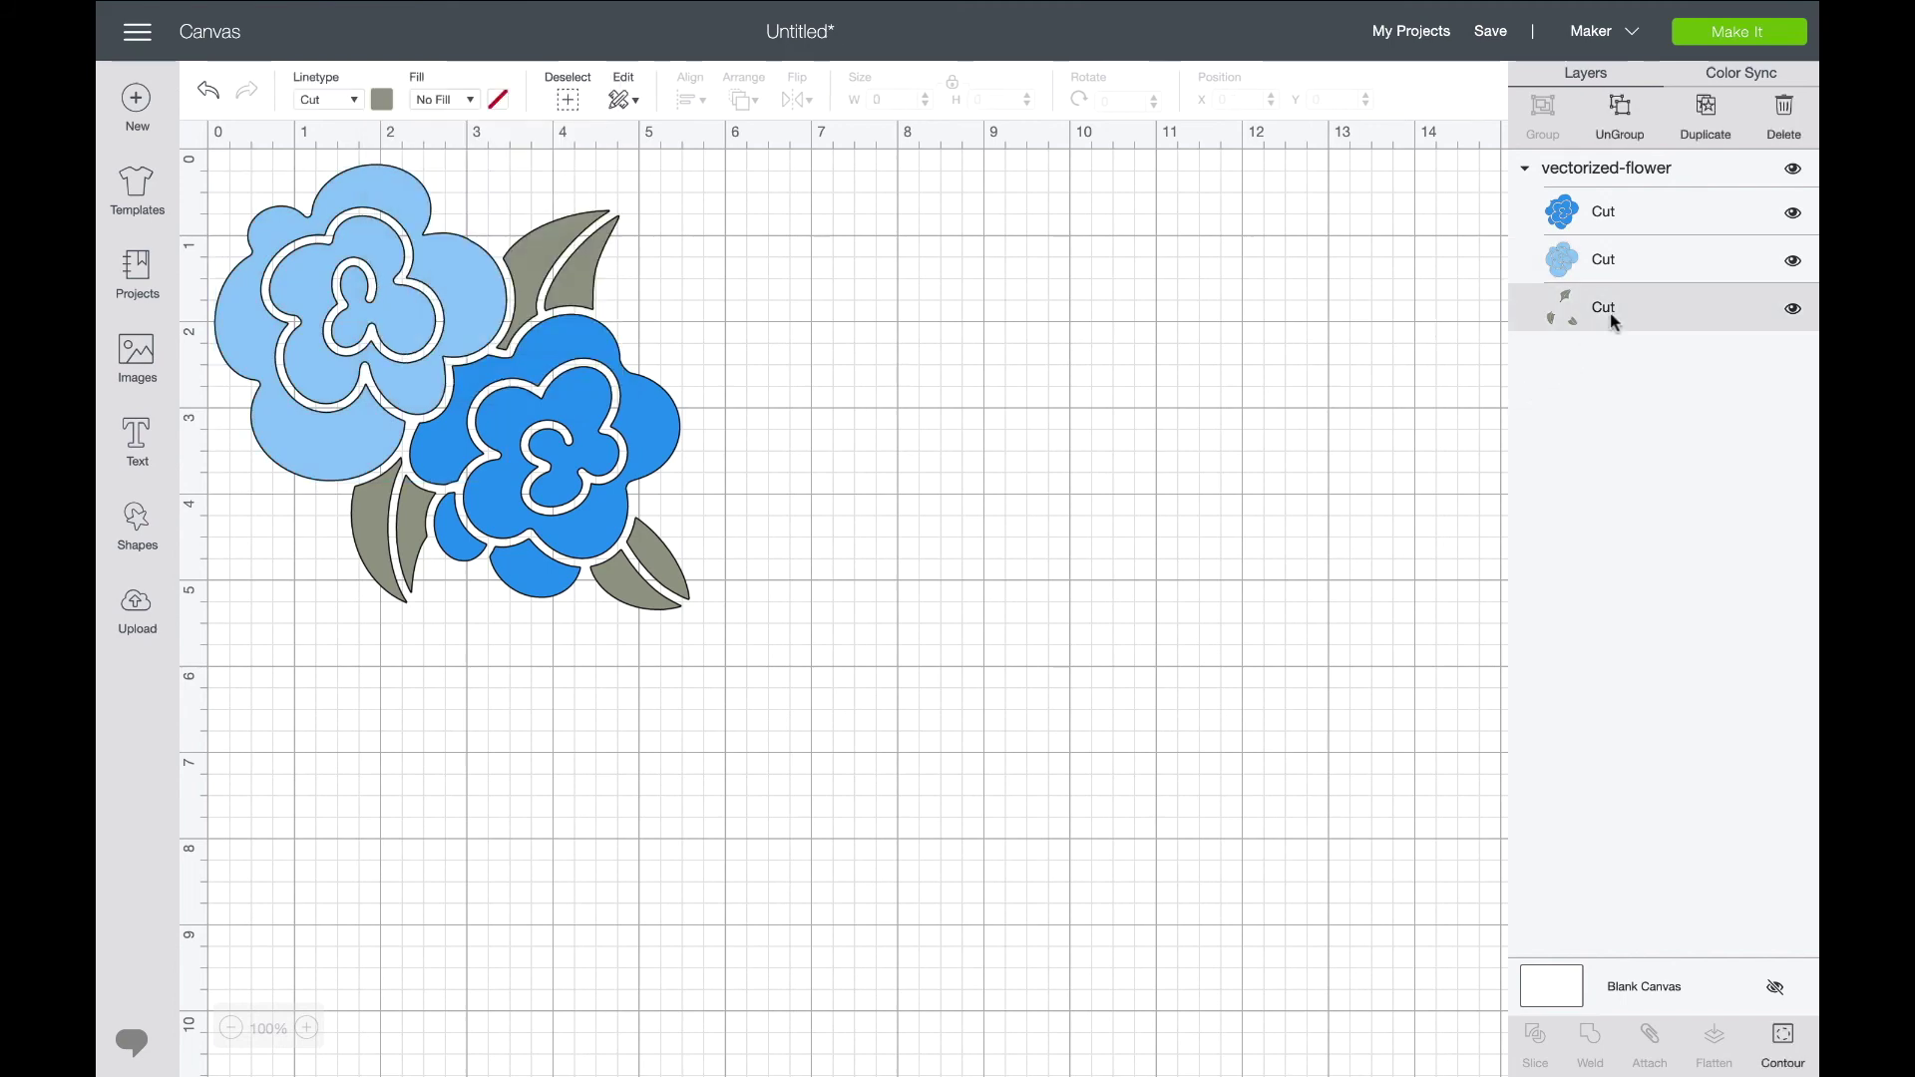
pyautogui.click(379, 100)
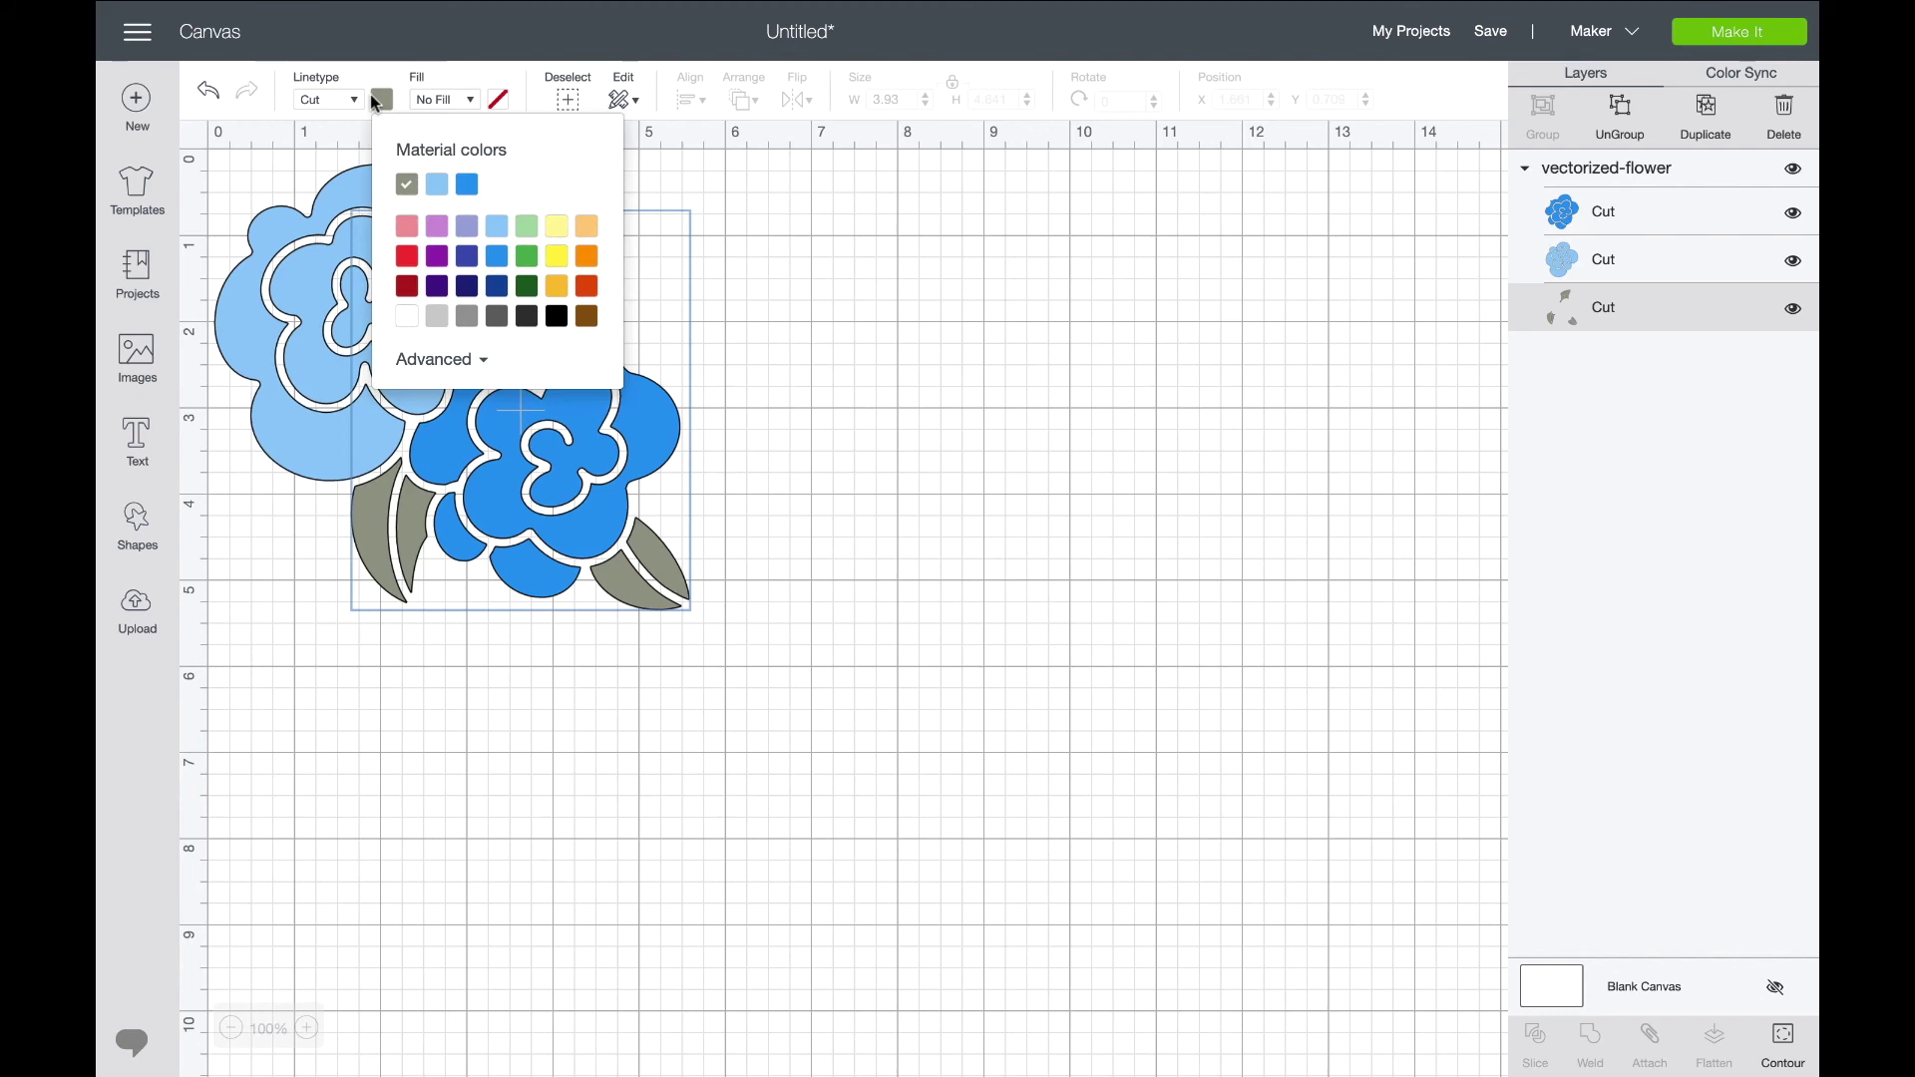
pyautogui.click(529, 226)
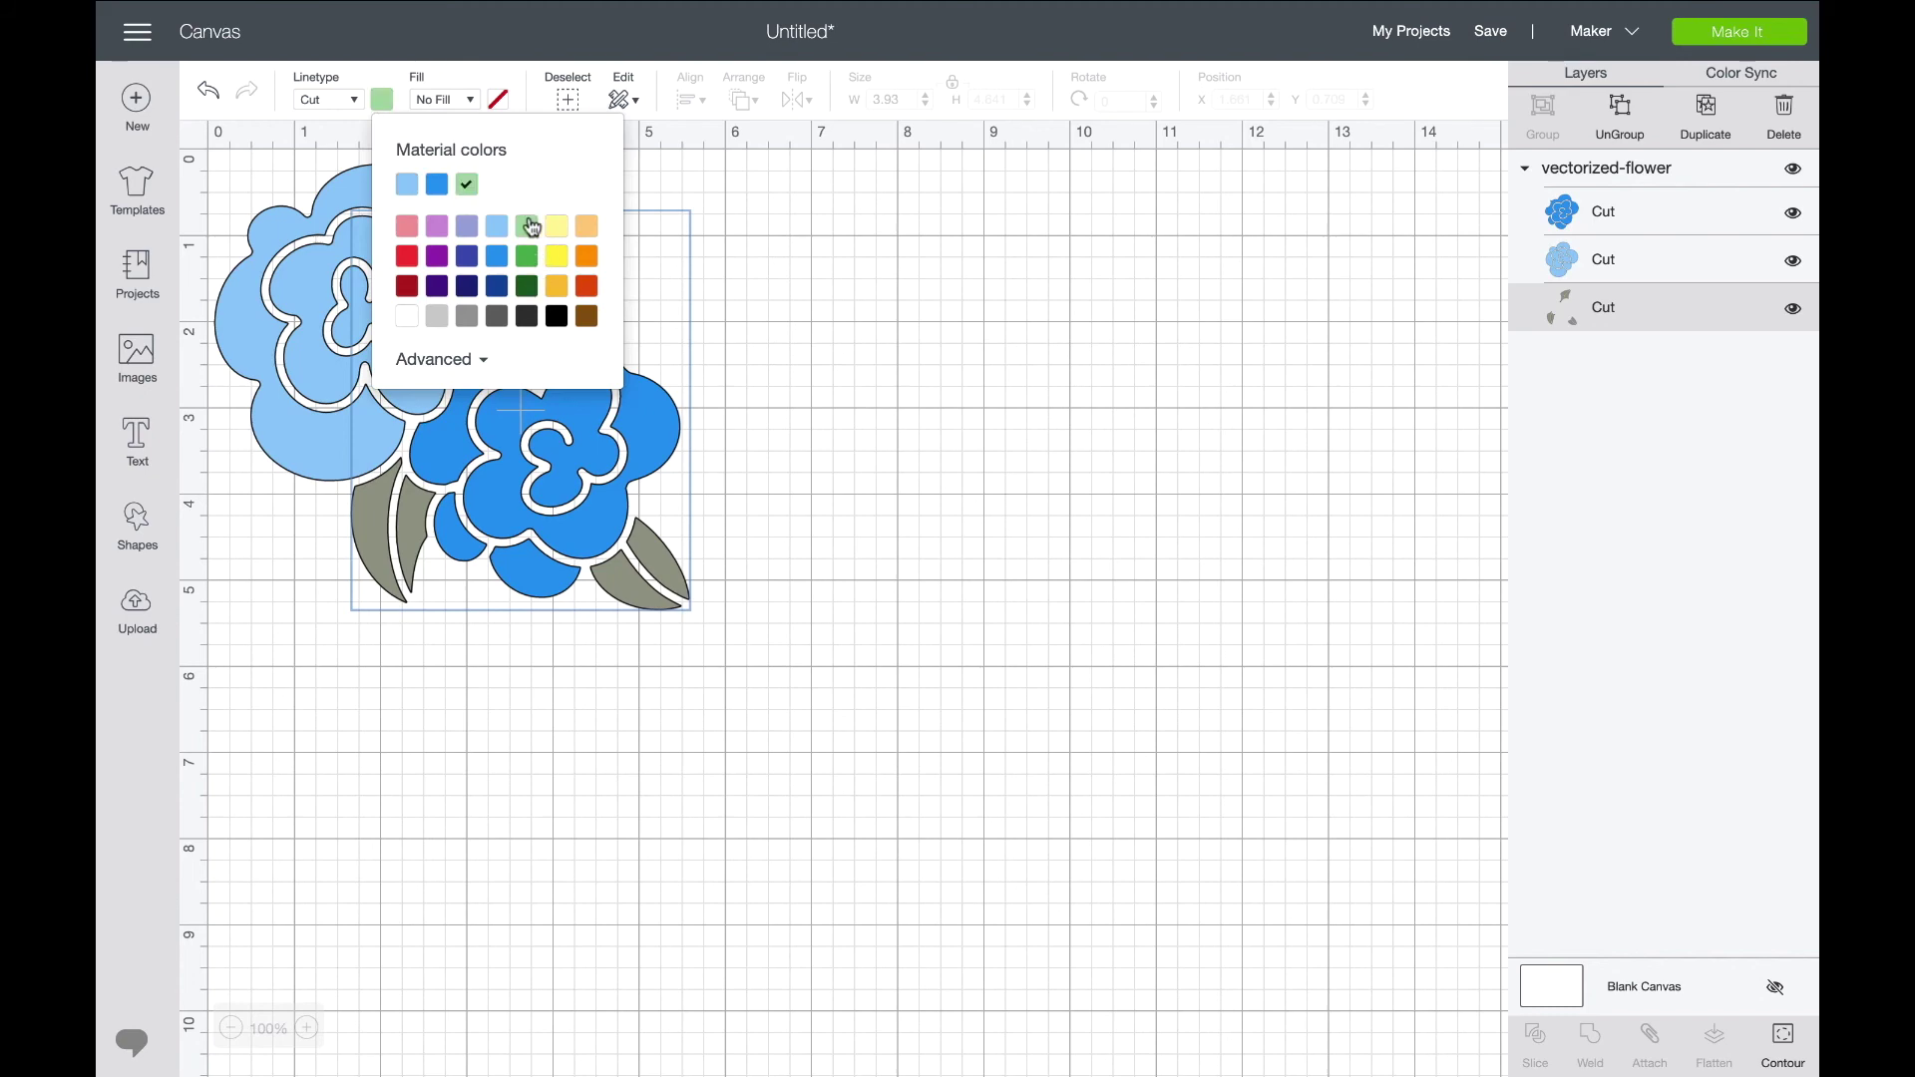
pyautogui.click(937, 299)
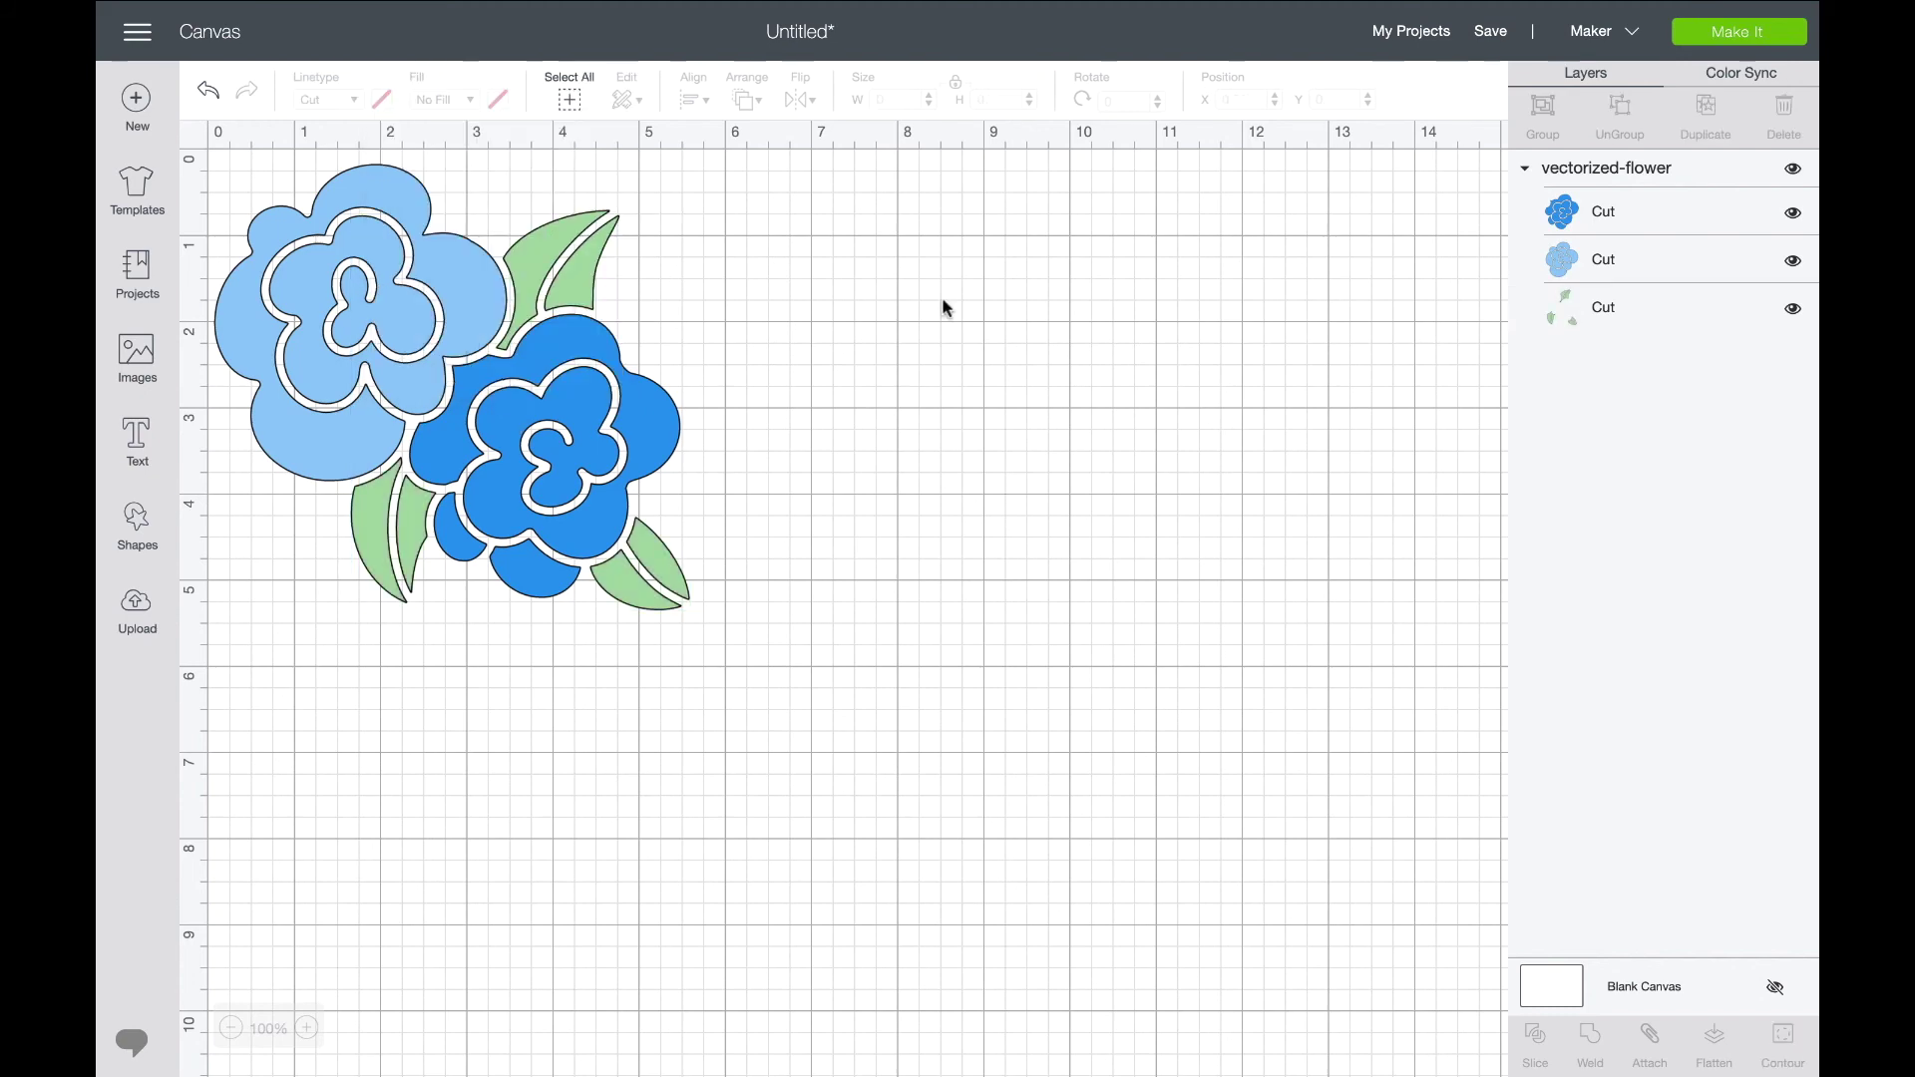
pyautogui.click(1763, 33)
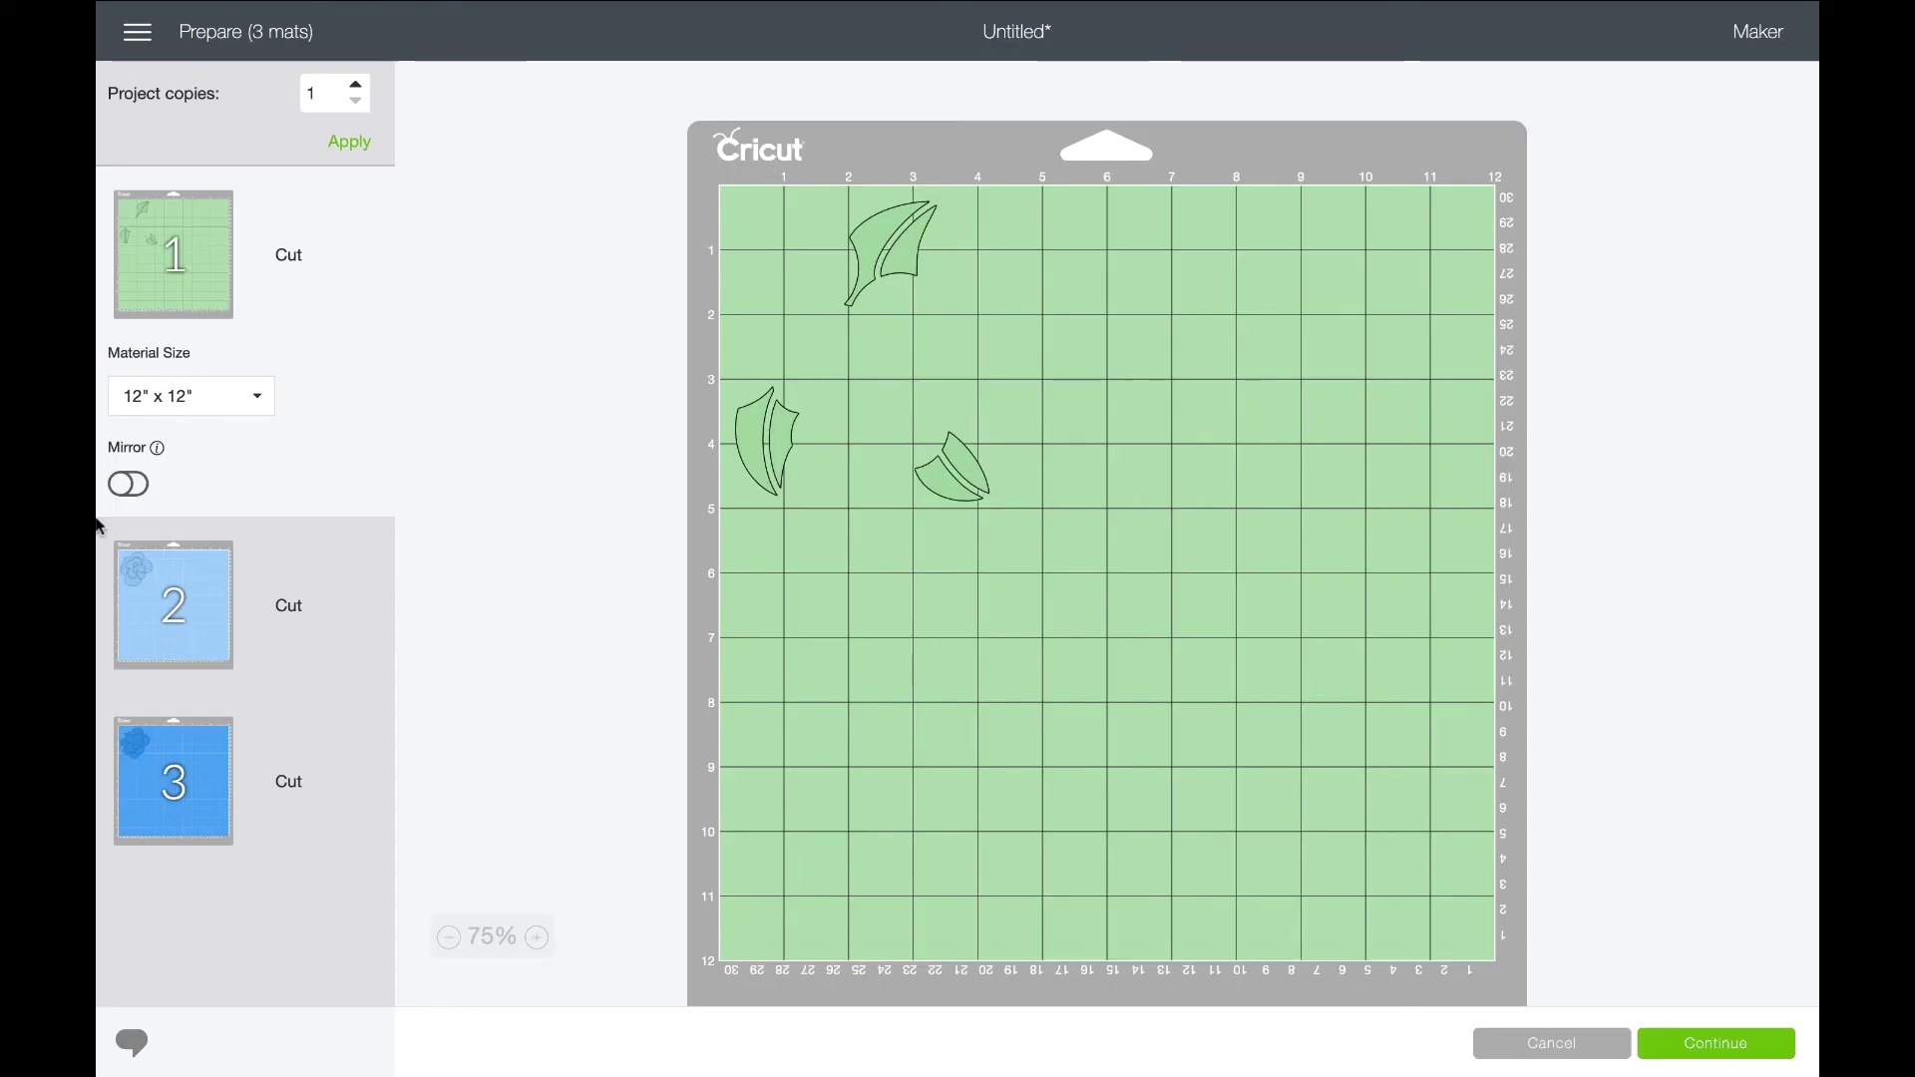
# - Review mat 2 with the light-blue flower and mat 3 with the blue flower, then return to the light-blue flower's mat
pyautogui.click(182, 603)
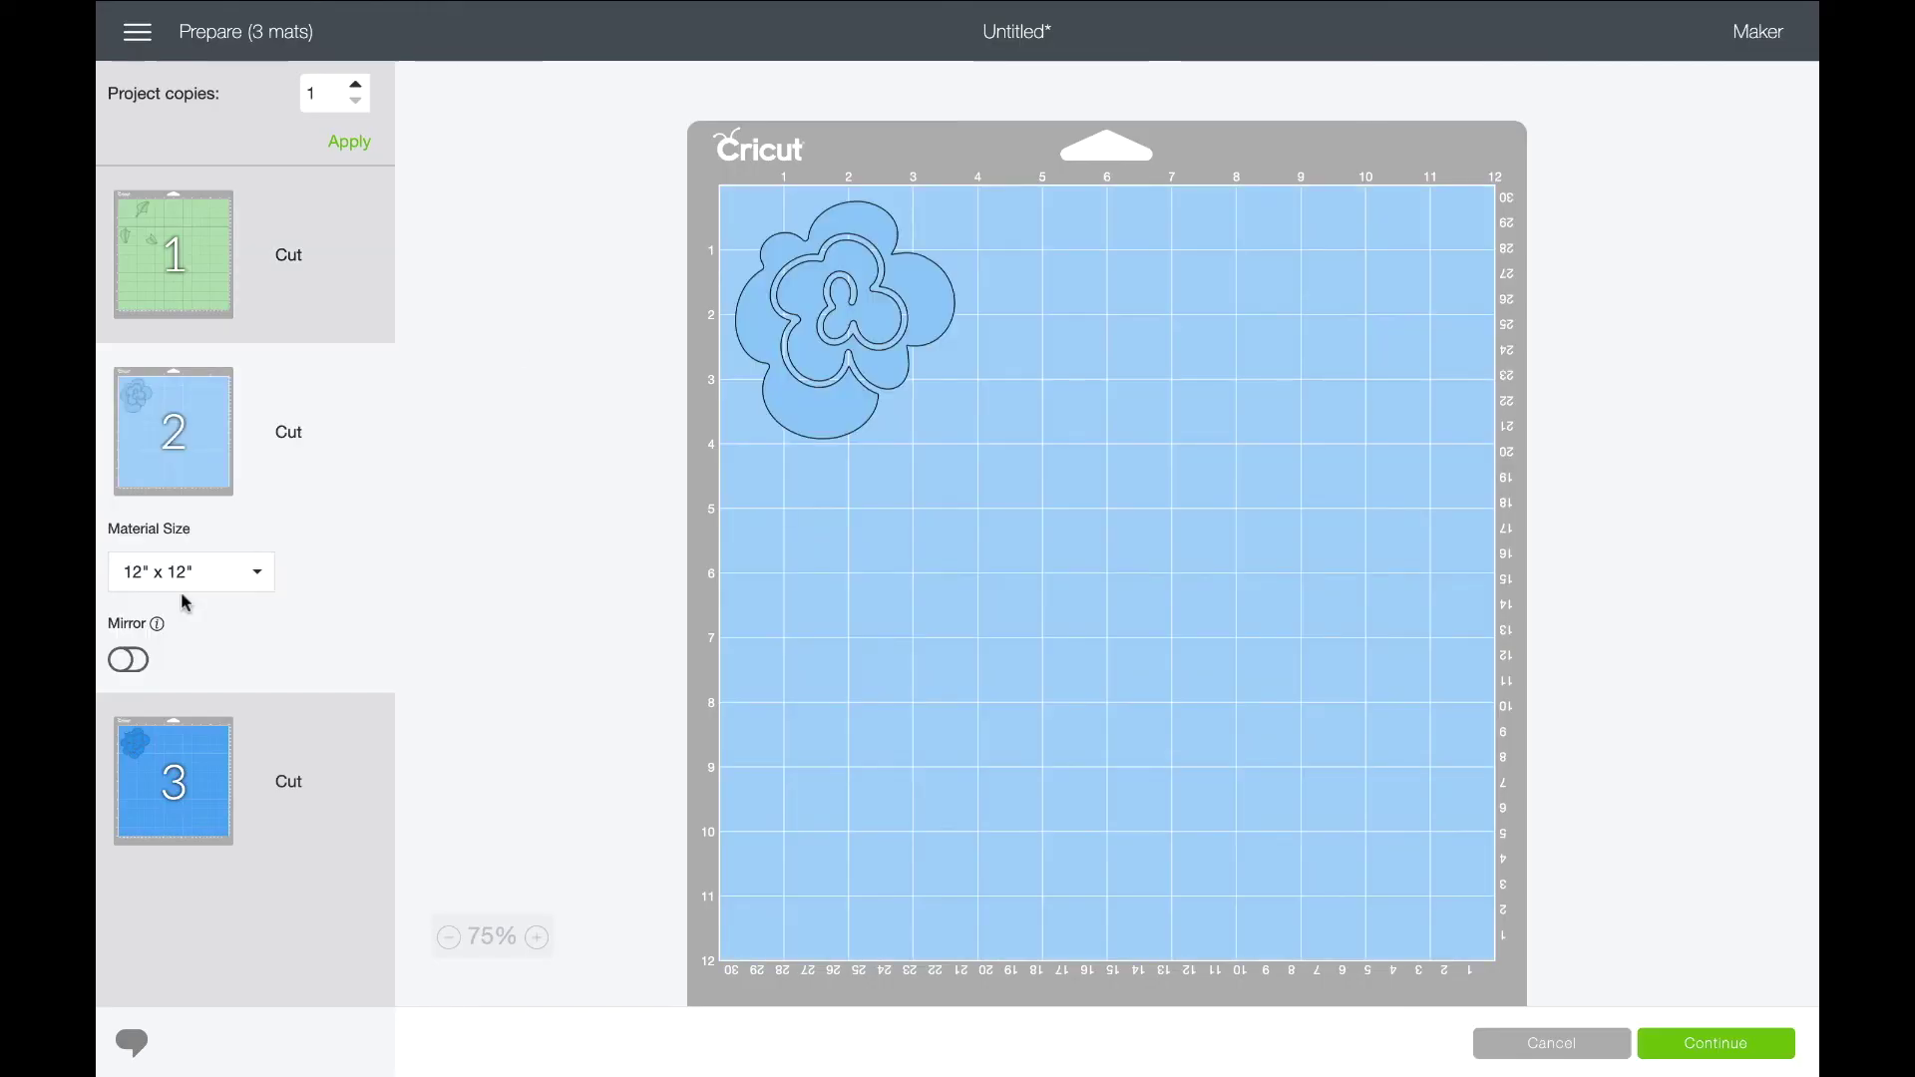
pyautogui.click(179, 840)
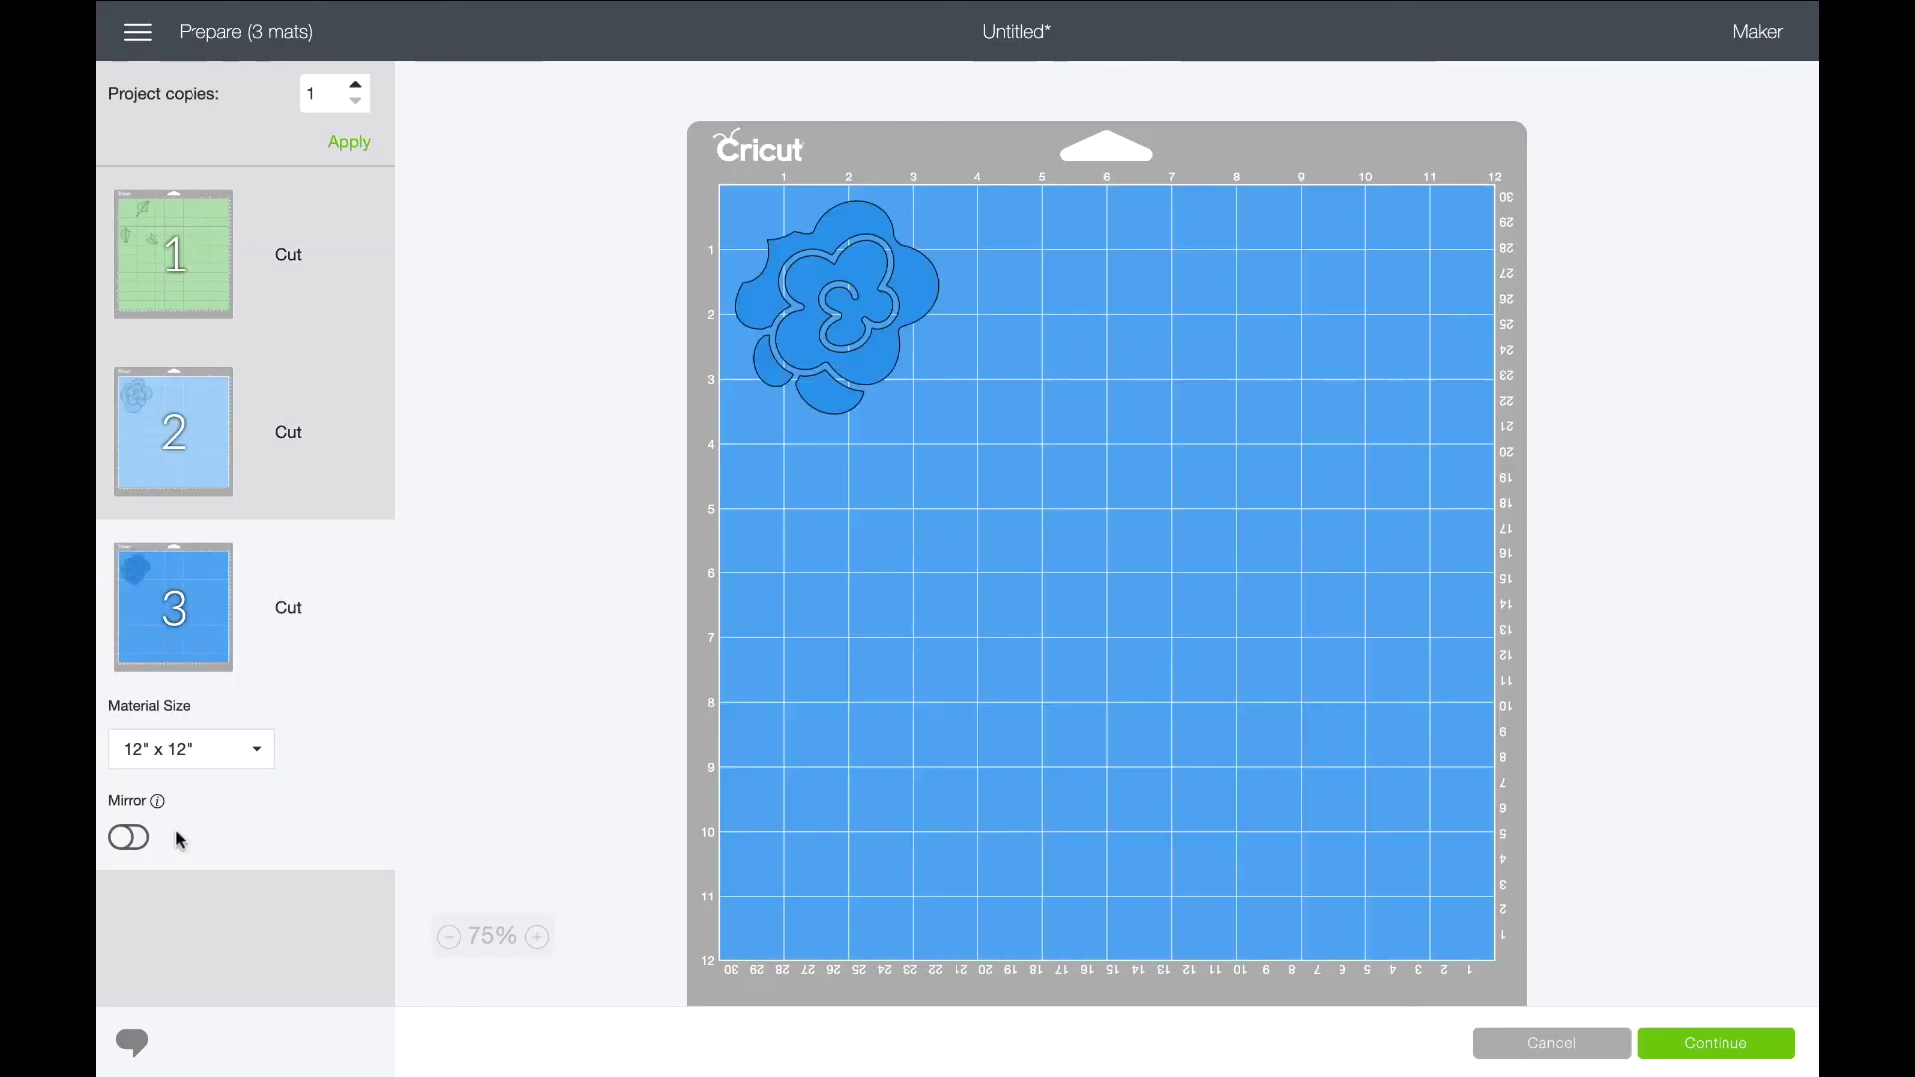
pyautogui.click(186, 449)
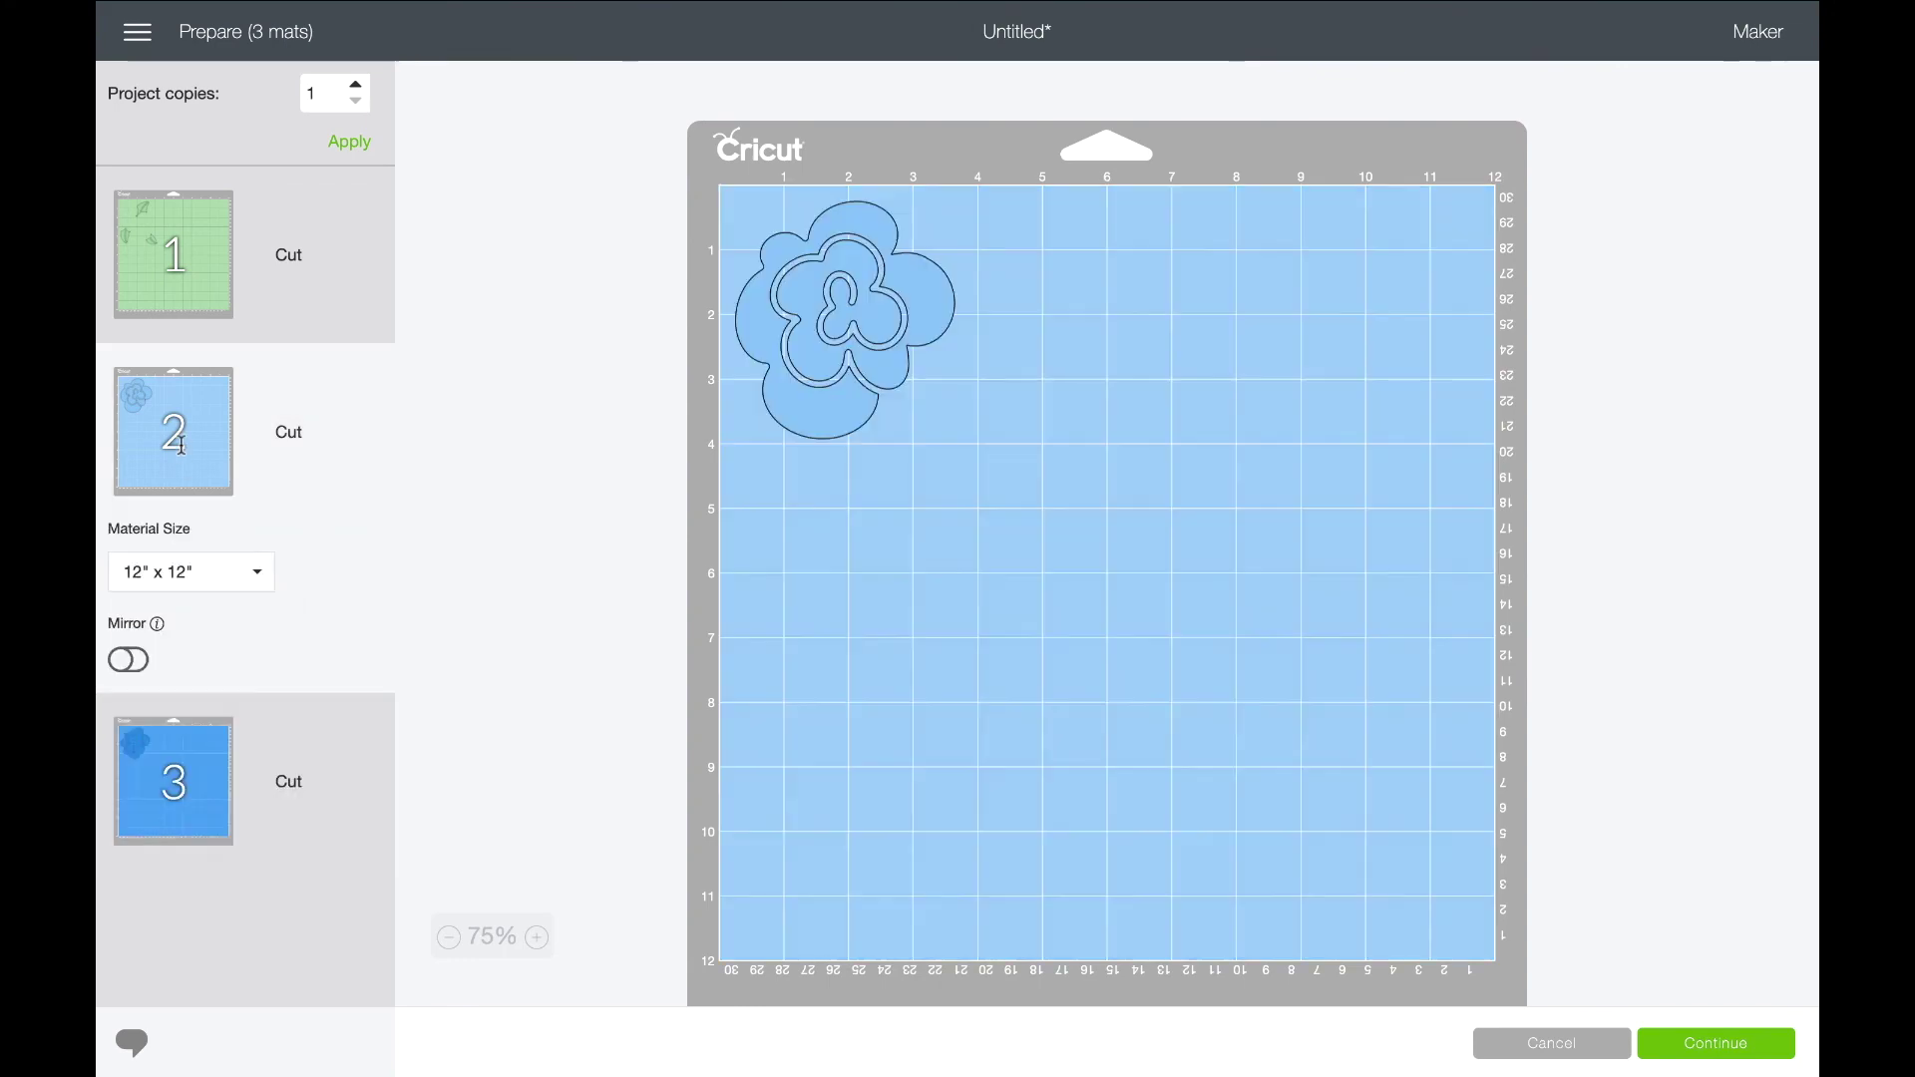